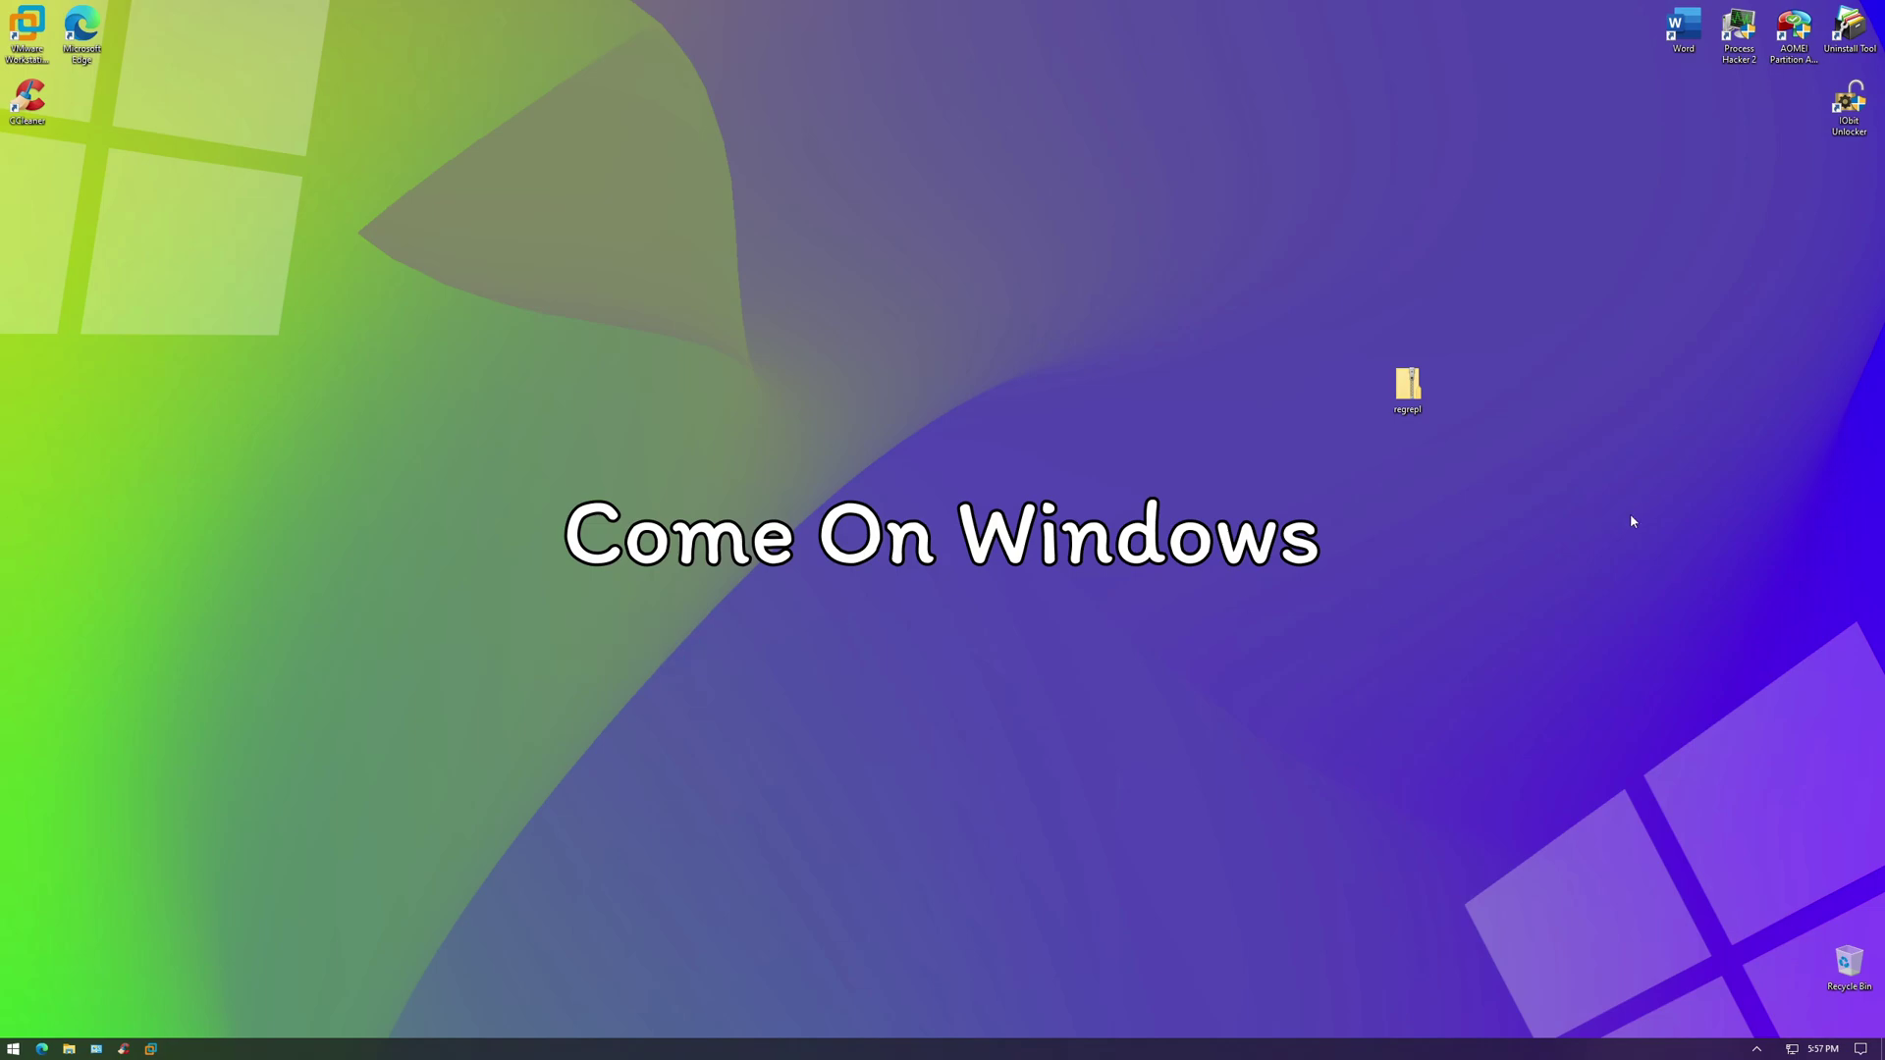
# Extract the regrepl archive into its own desktop folder with 7-Zip and open the extracted folder
pyautogui.rightClick(1430, 389)
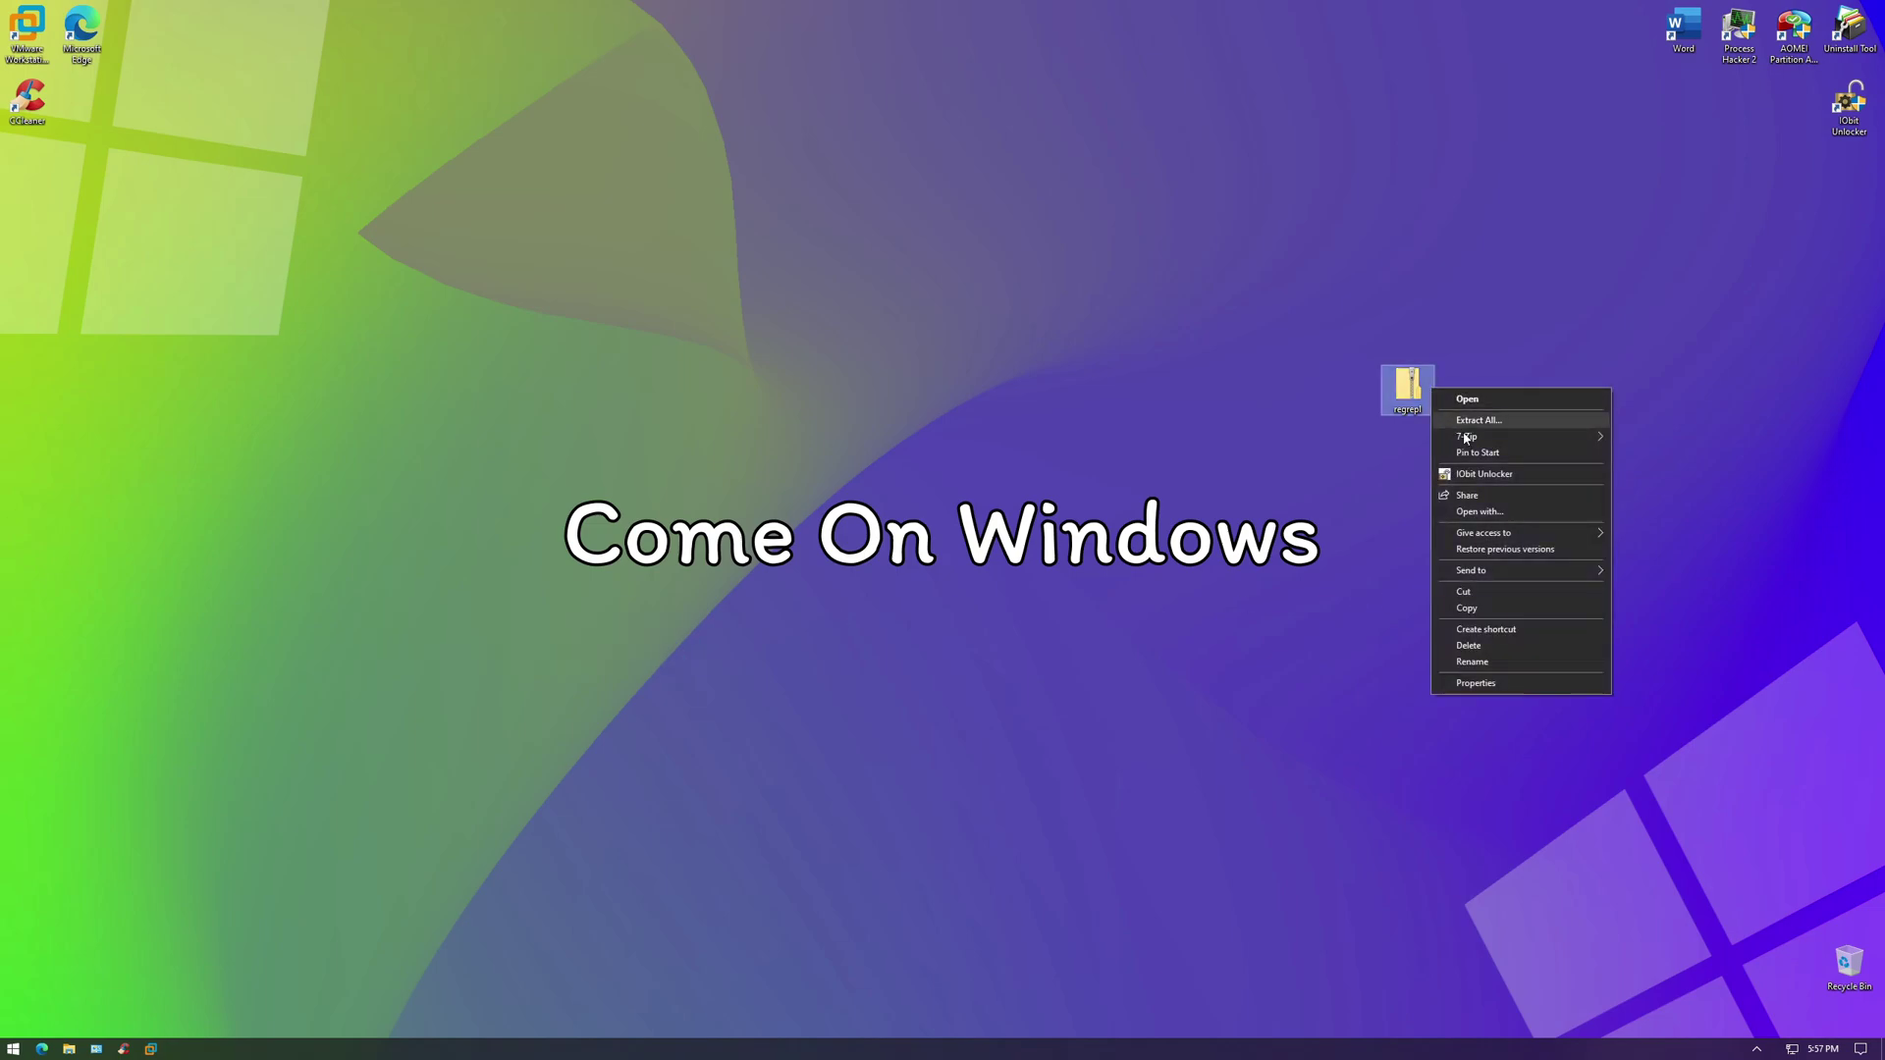
pyautogui.moveTo(1531, 437)
pyautogui.click(1663, 502)
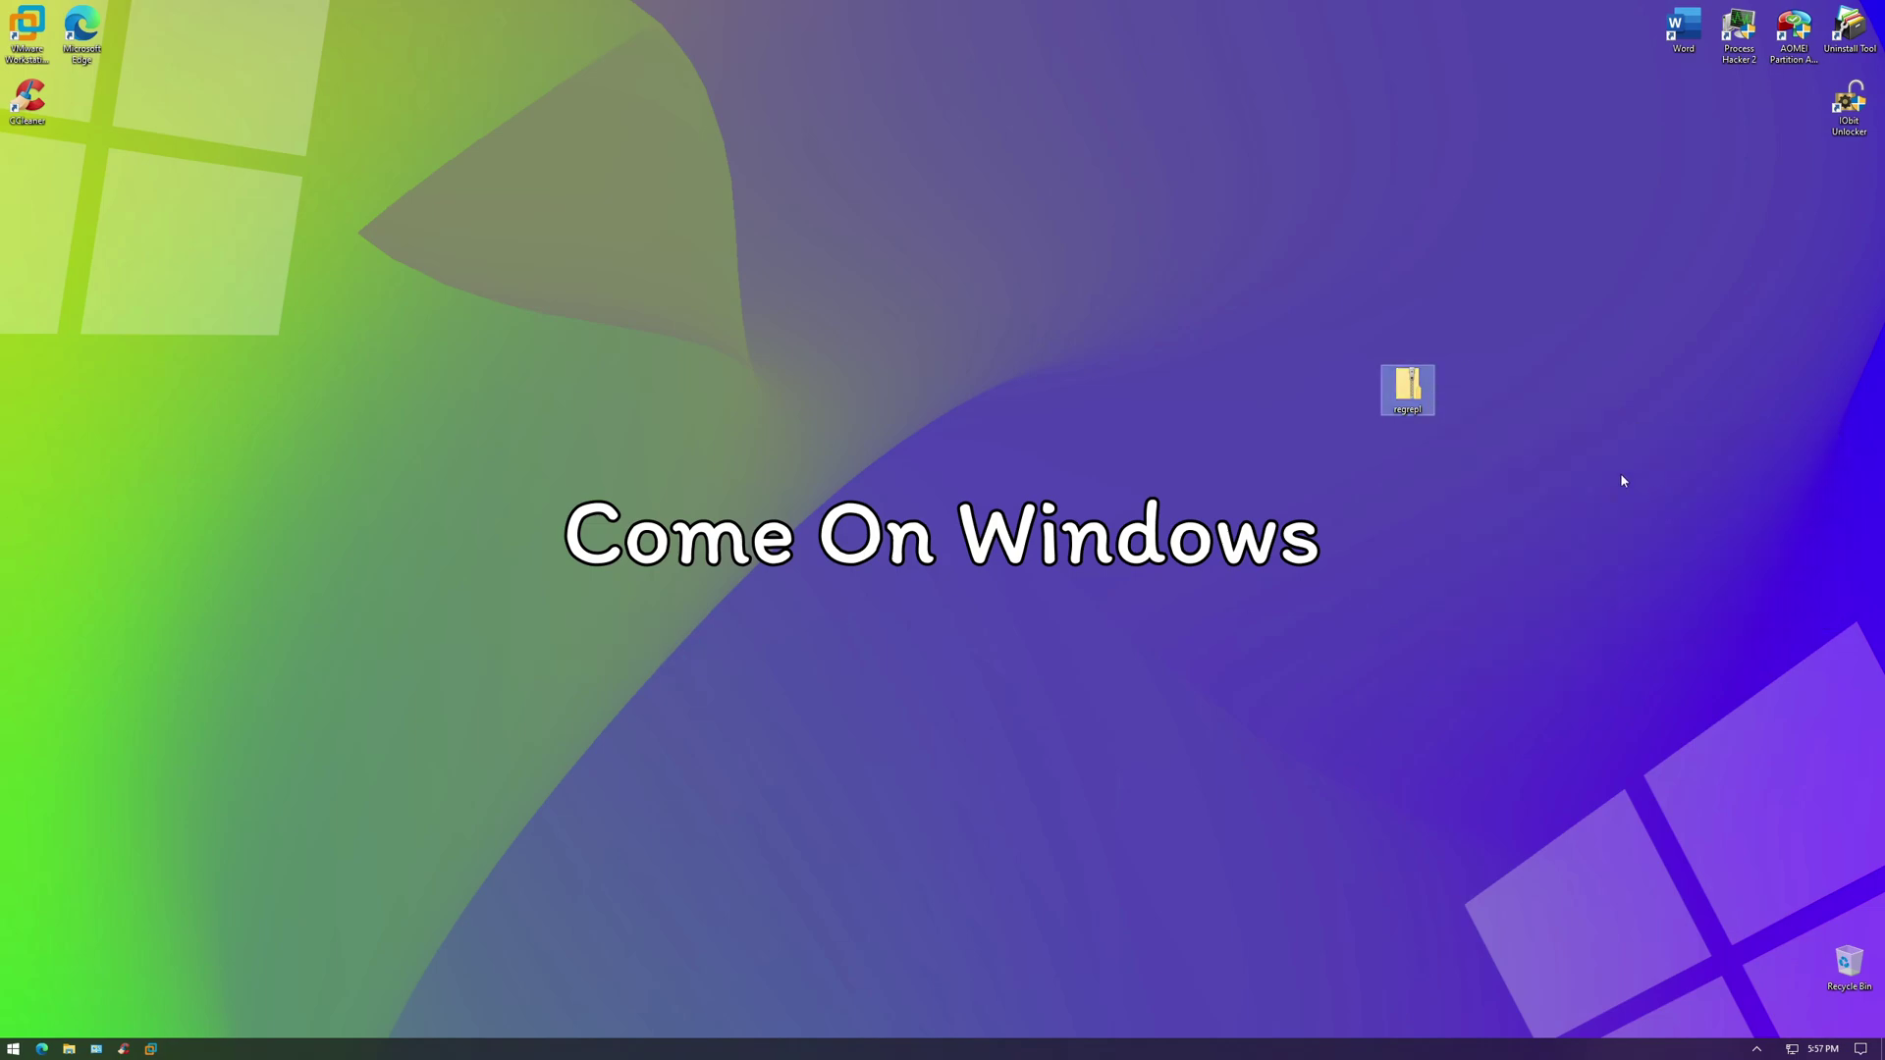
pyautogui.doubleClick(28, 172)
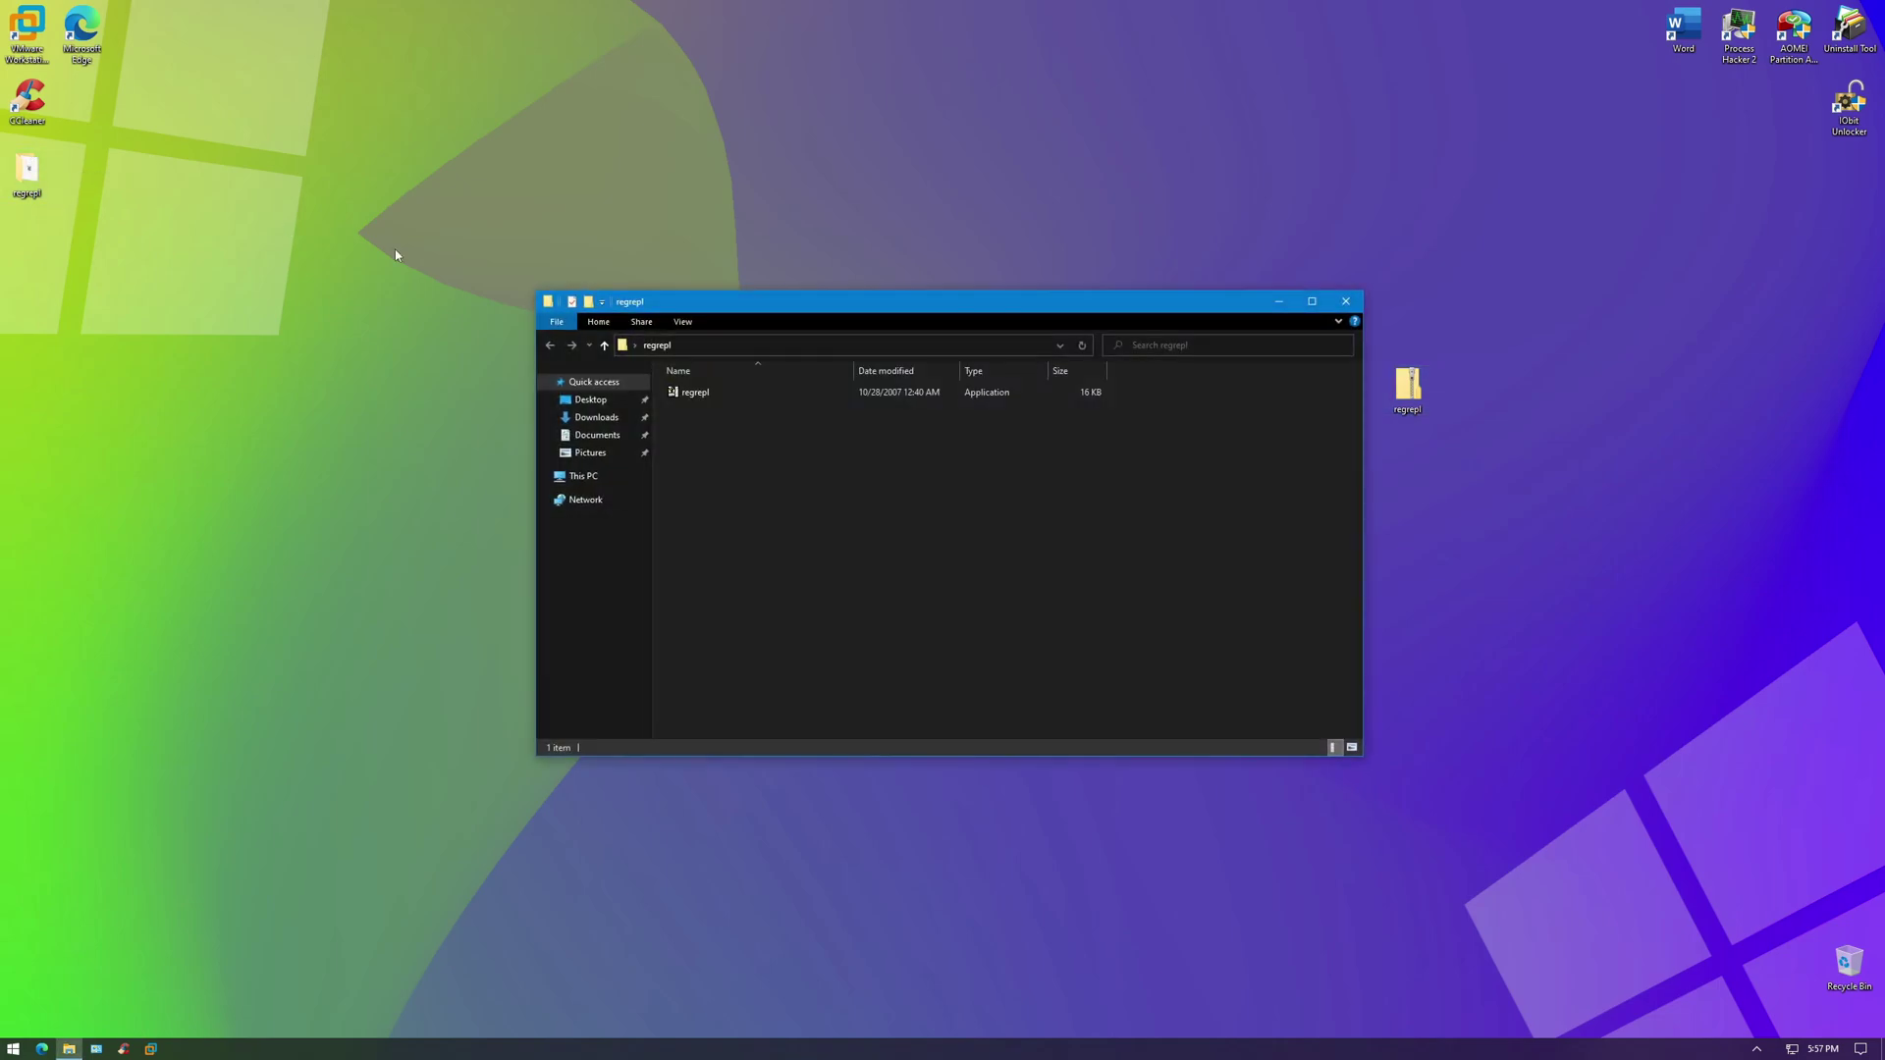
# Run the regrepl application as administrator, allow its changes, close the folder window and move the tool away from the desktop icons
pyautogui.click(693, 392)
pyautogui.rightClick(693, 393)
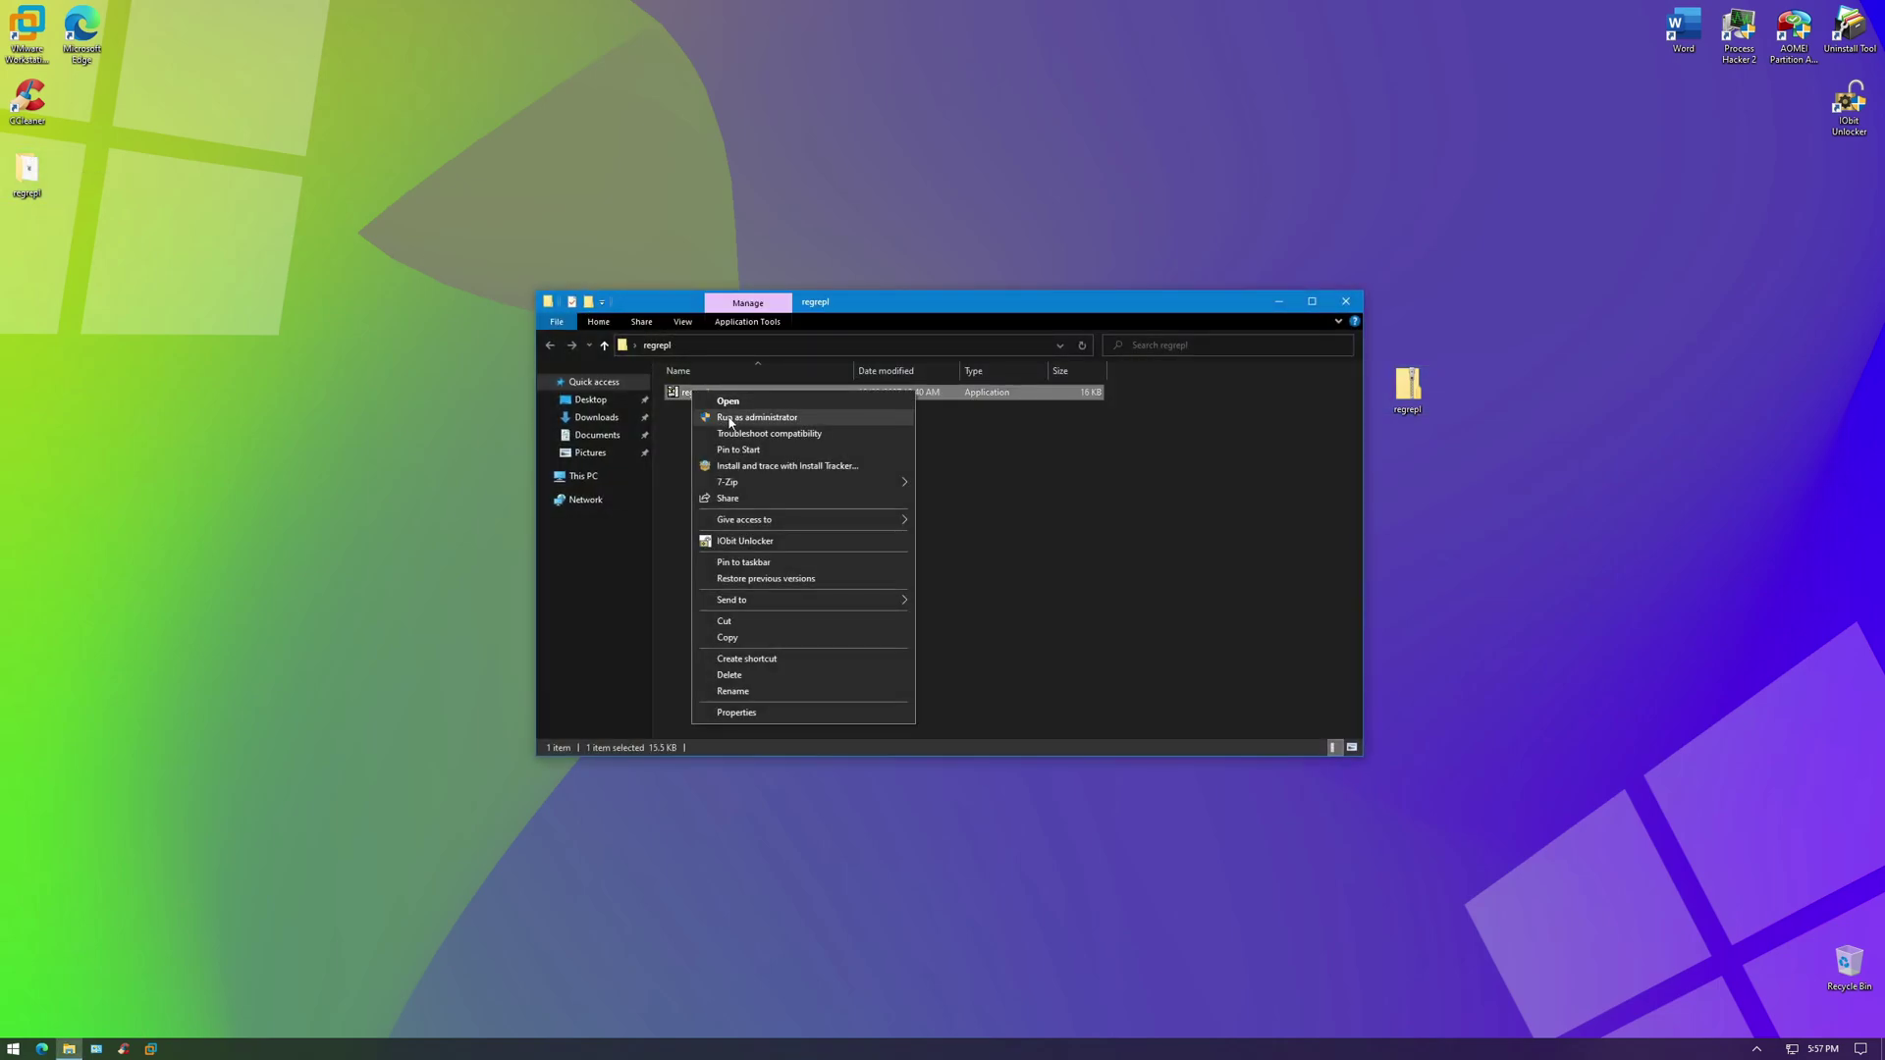
pyautogui.click(727, 417)
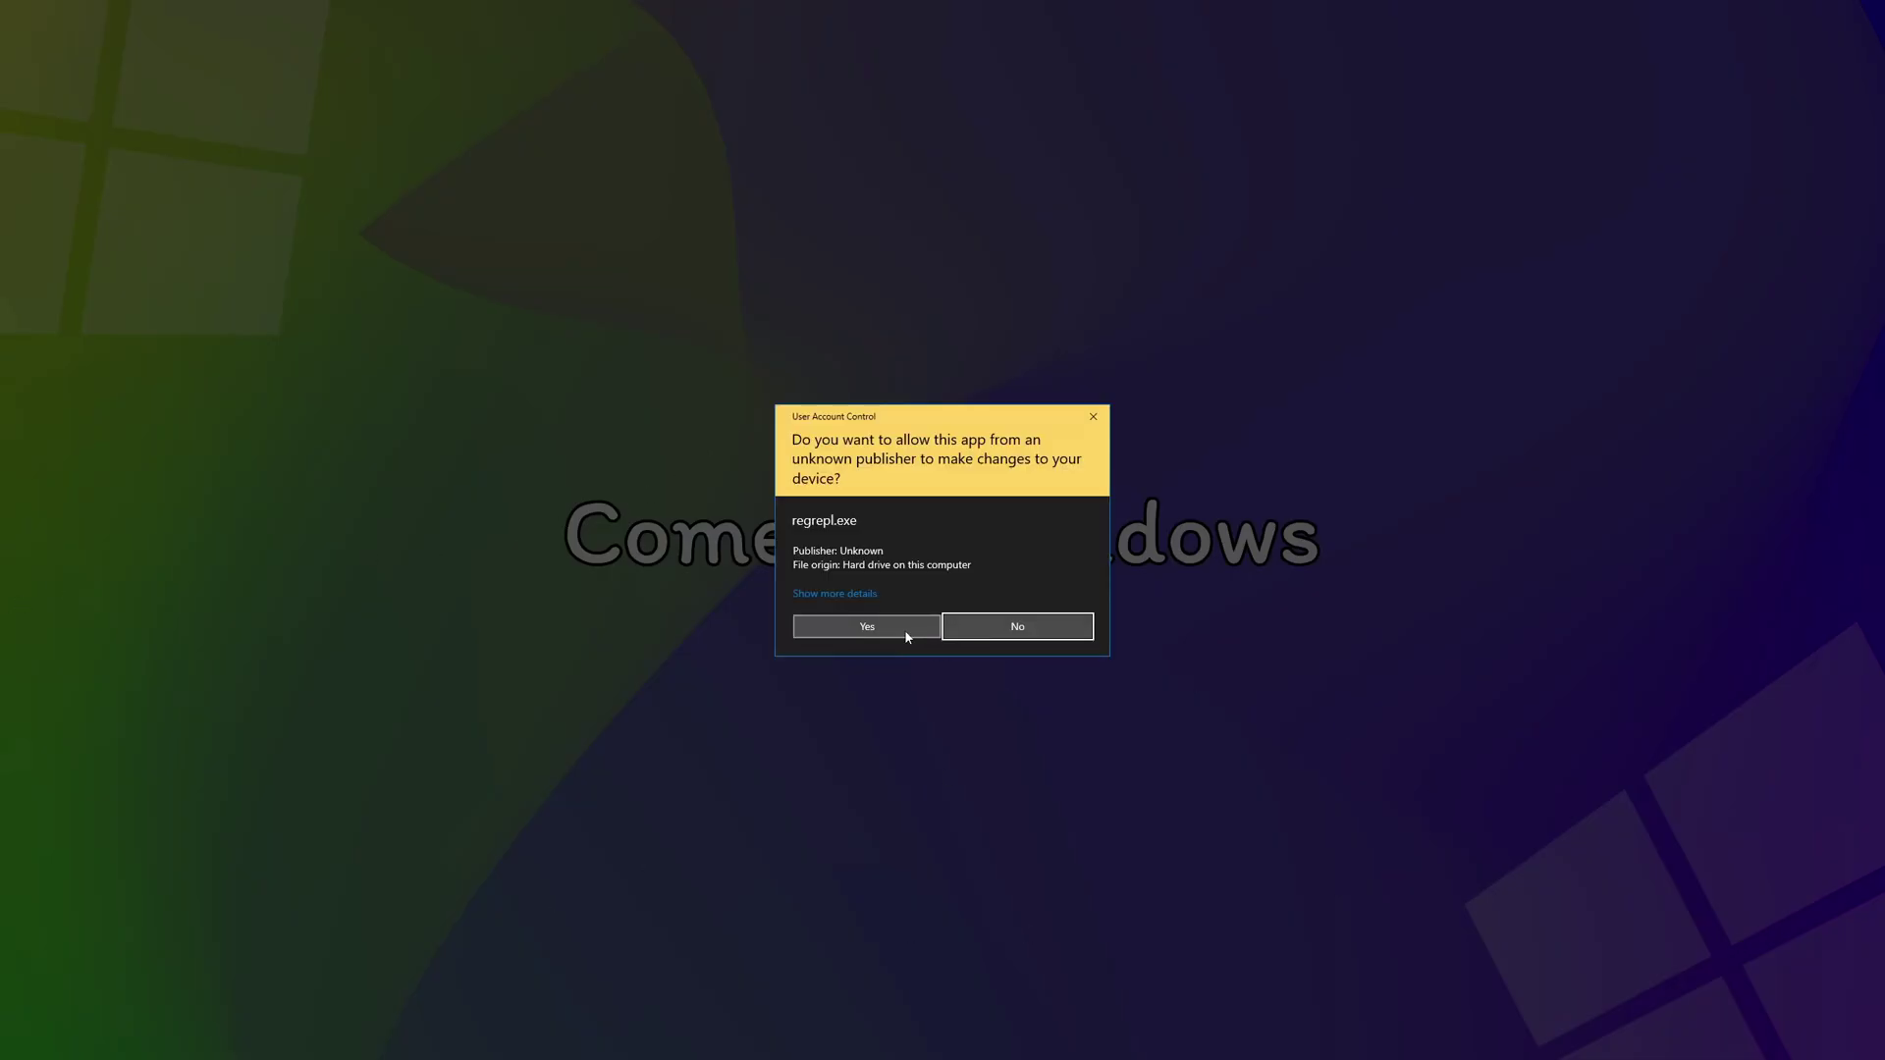
pyautogui.click(905, 631)
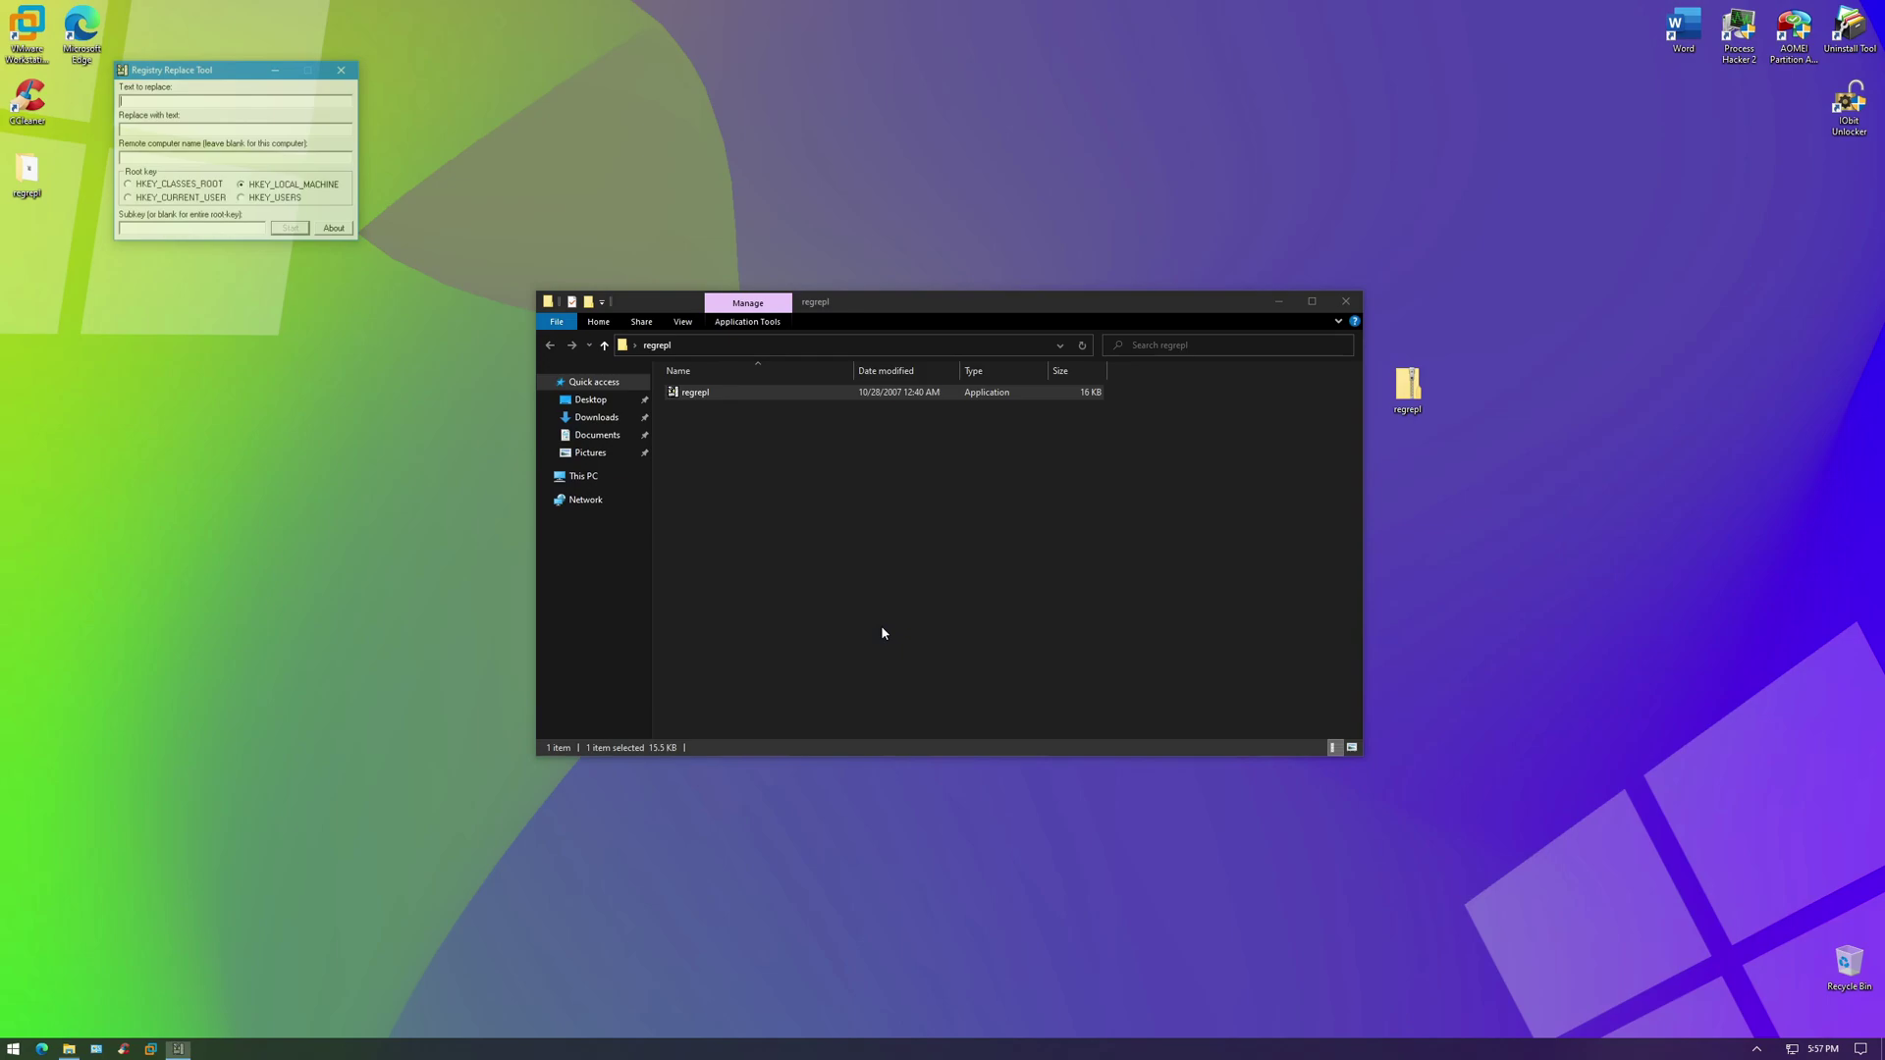
pyautogui.click(1353, 304)
pyautogui.moveTo(233, 69); pyautogui.dragTo(419, 142)
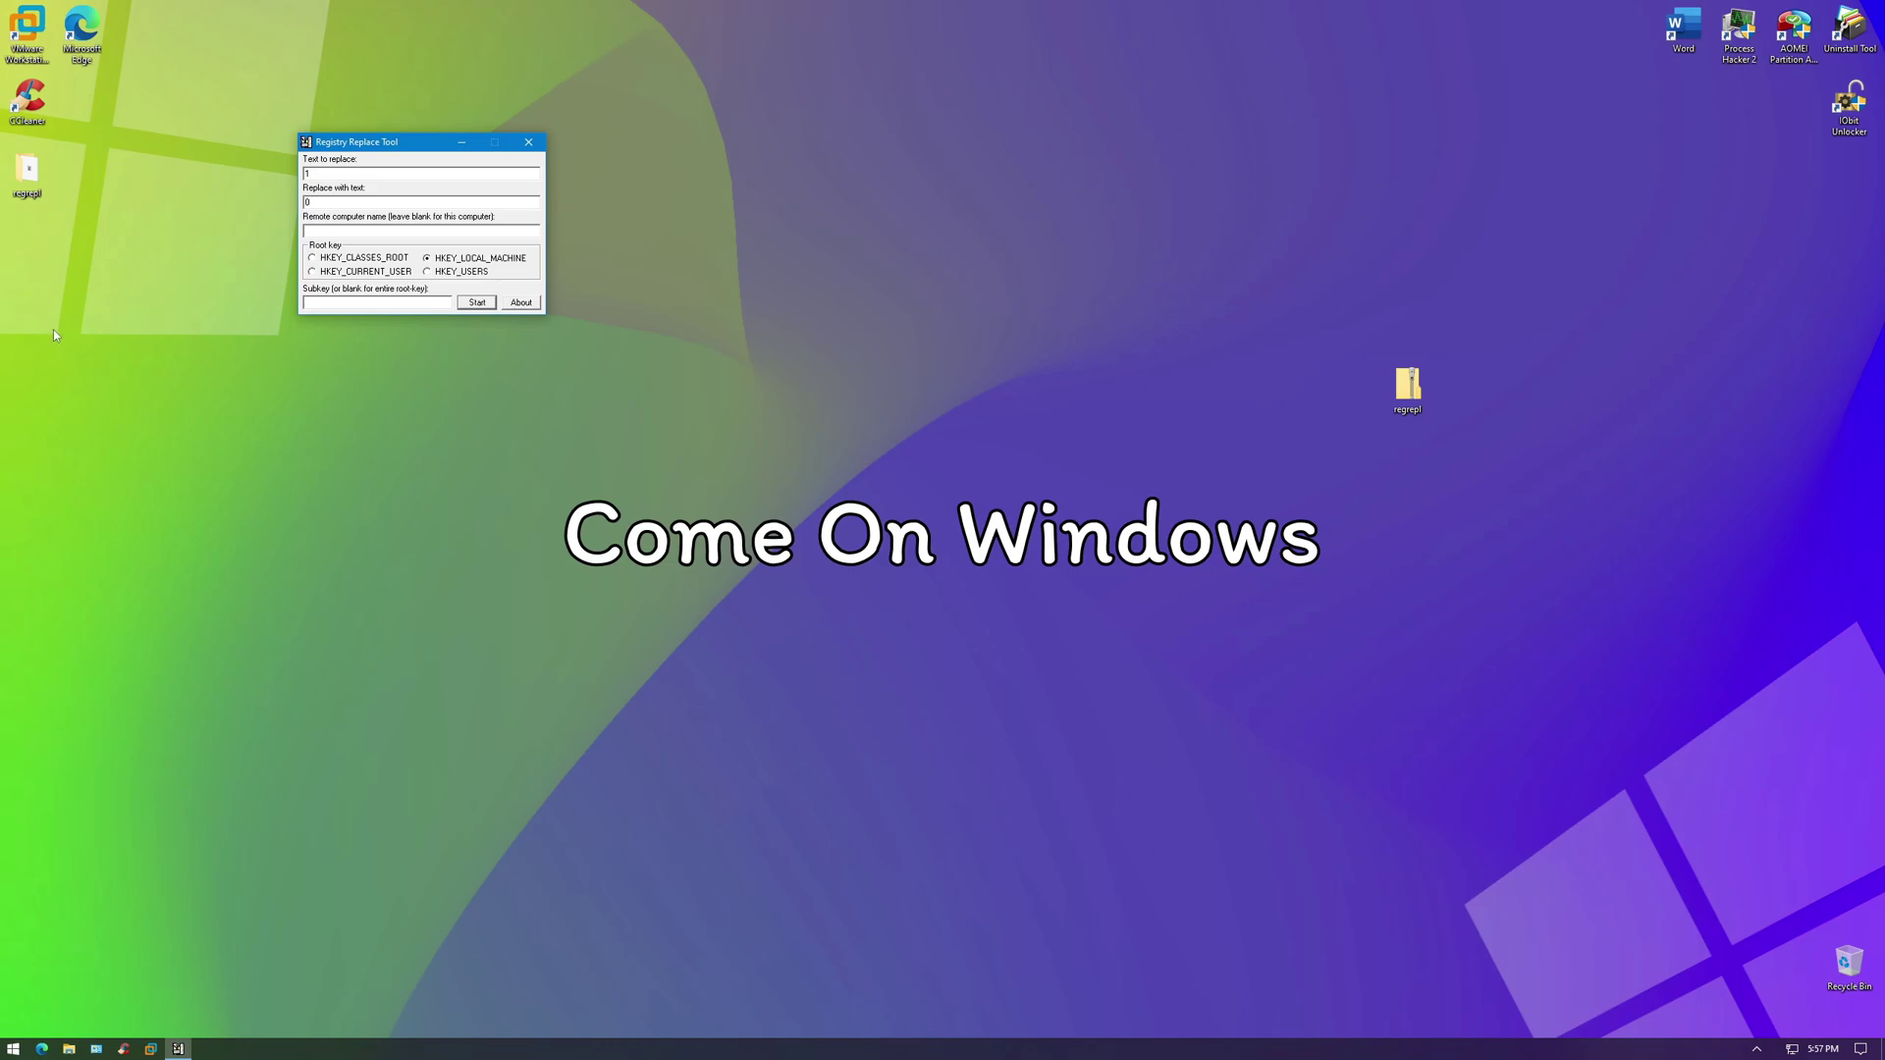
# Open Windows Settings, shrink it from full screen to a floating window and minimise it
pyautogui.press('super')
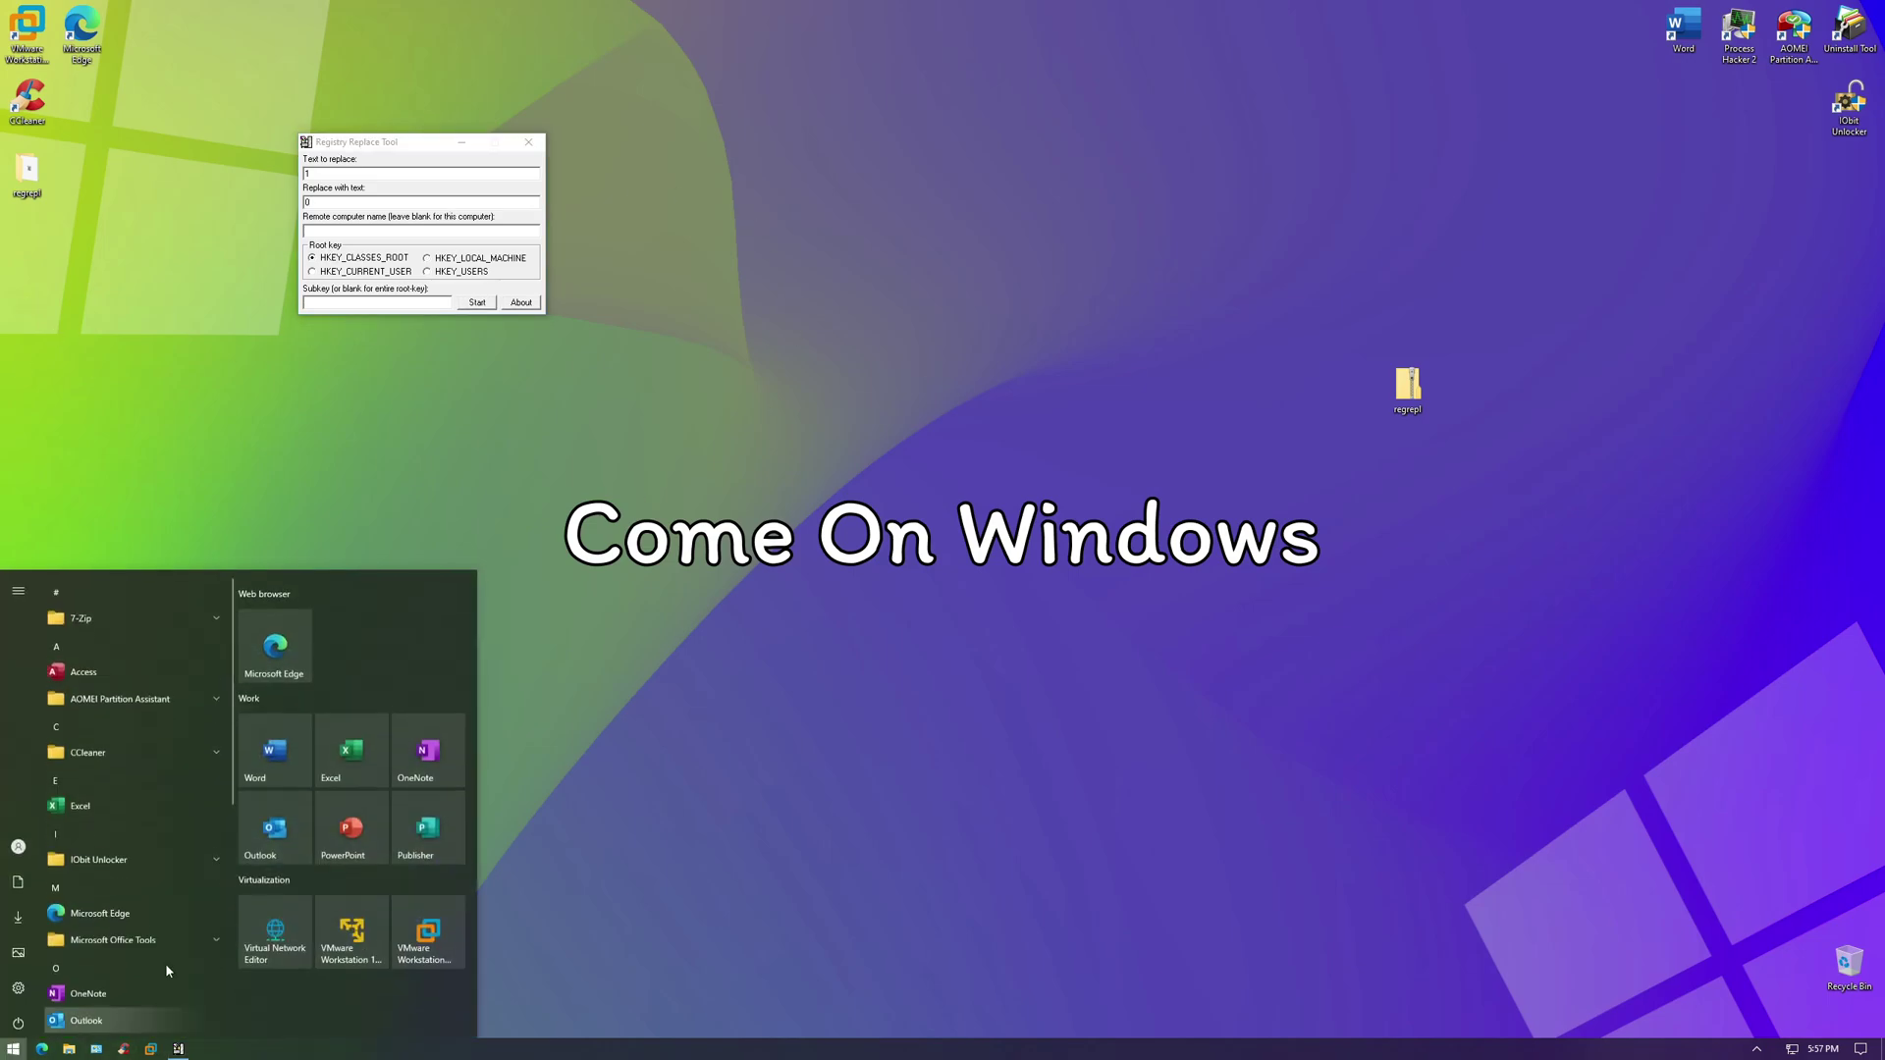
pyautogui.scroll(-2, 208, 803)
pyautogui.click(98, 805)
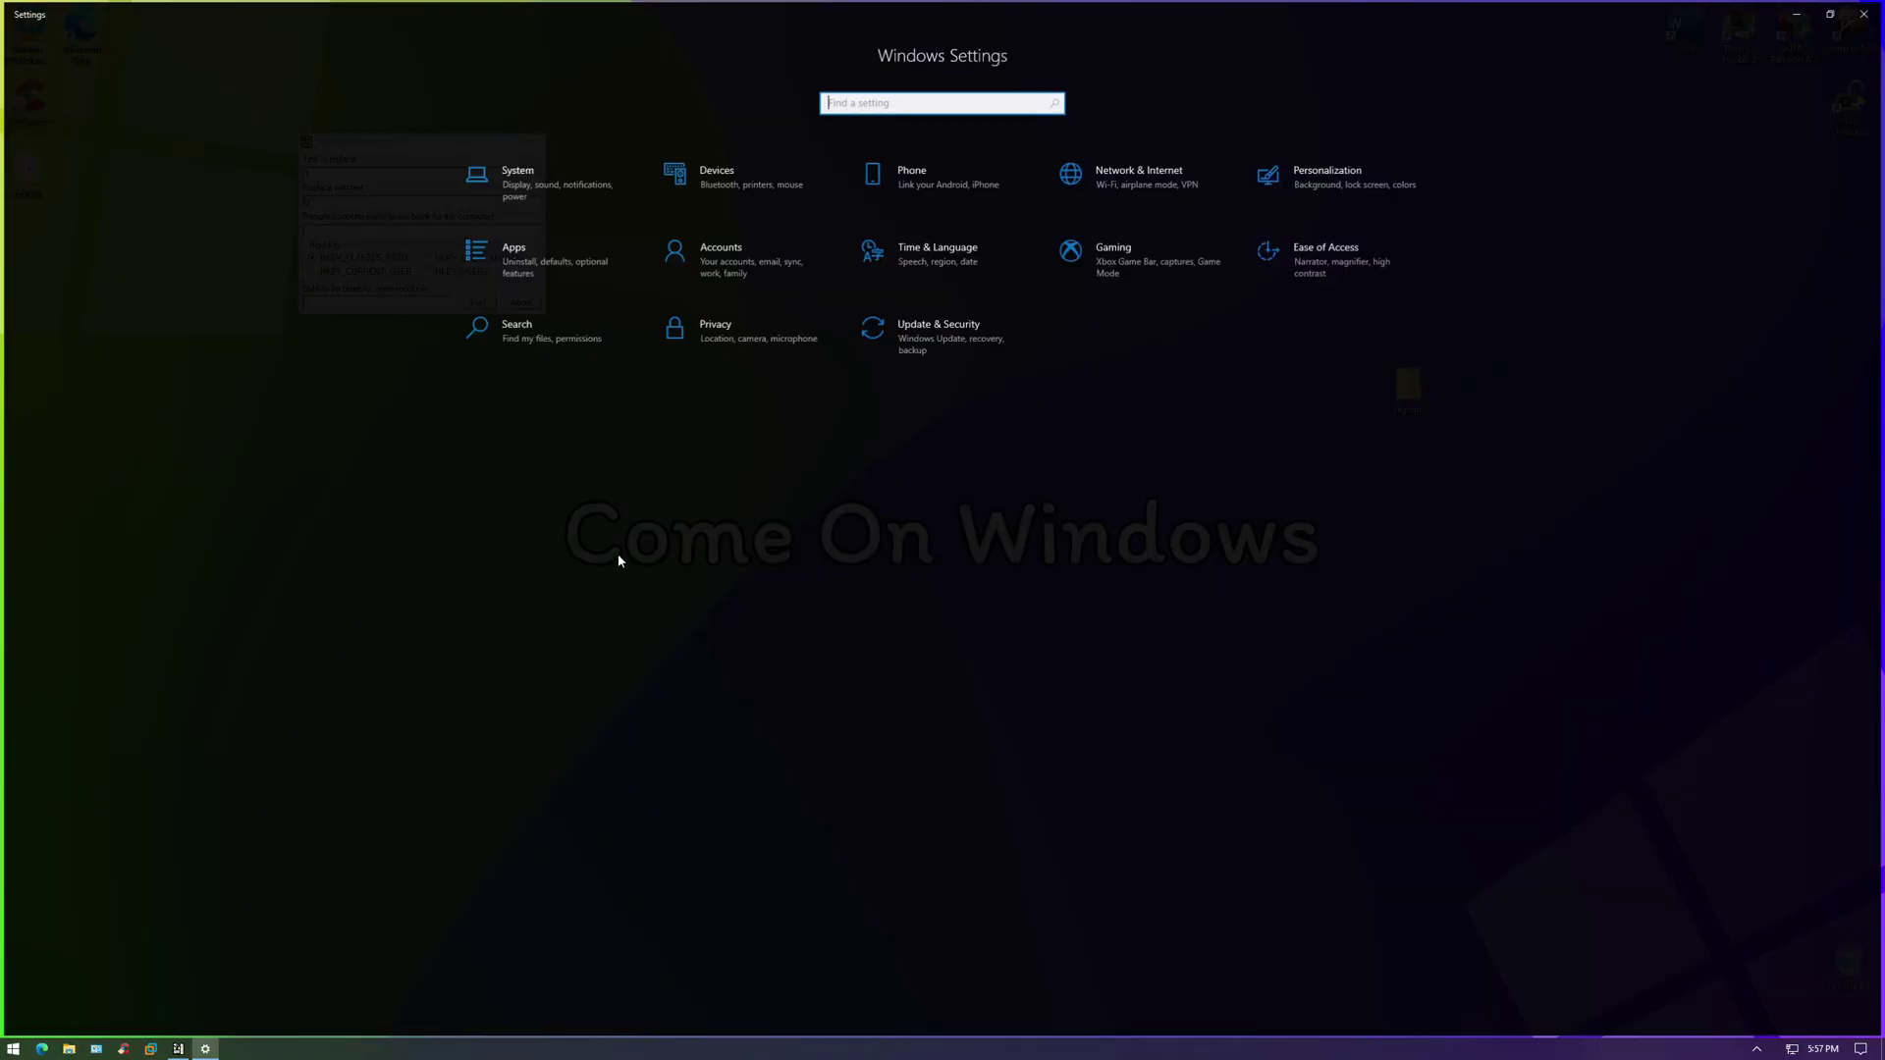
pyautogui.moveTo(958, 10); pyautogui.dragTo(1099, 147)
pyautogui.click(1424, 157)
# Open Control Panel, and open the ProgramData folder on Local Disk (C:) in File Explorer
pyautogui.click(96, 1049)
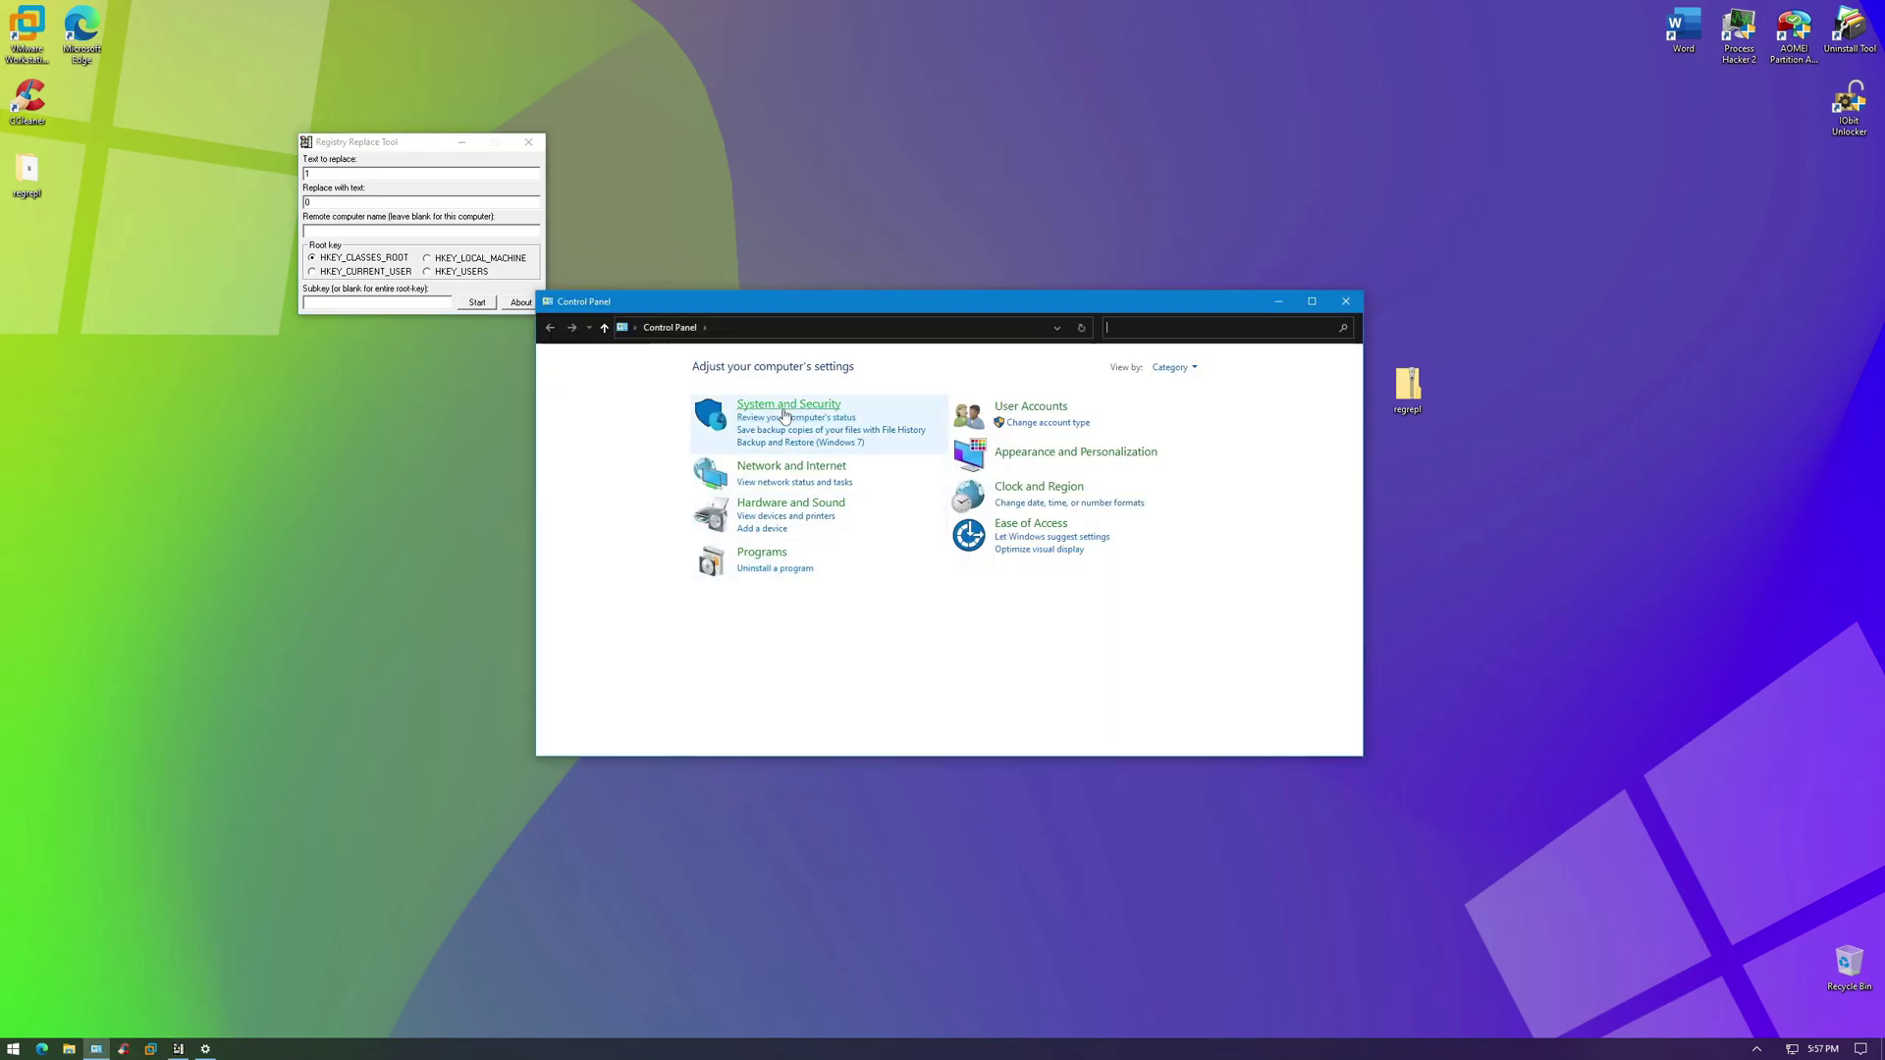
pyautogui.click(69, 1049)
pyautogui.click(602, 494)
pyautogui.doubleClick(795, 565)
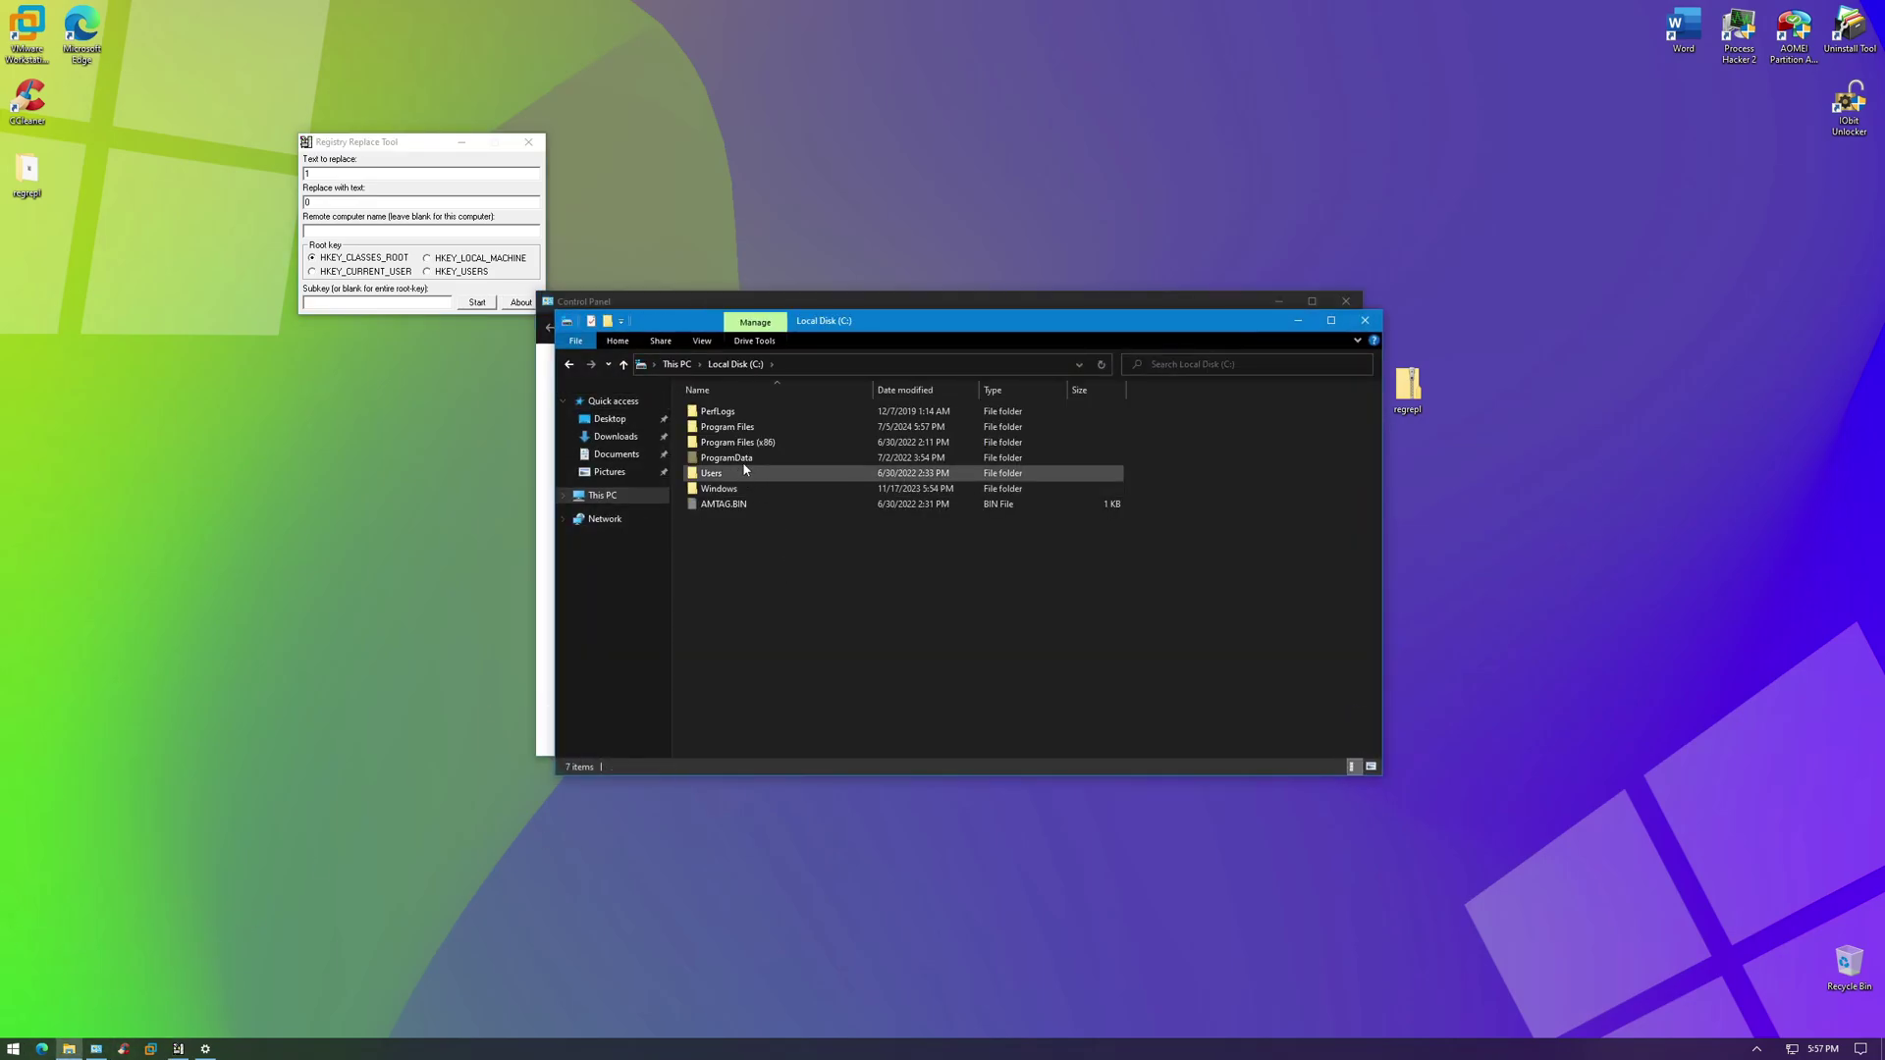
pyautogui.doubleClick(742, 462)
# Open a second File Explorer window at This PC and minimise both Explorer windows and Control Panel
pyautogui.press('super+e')
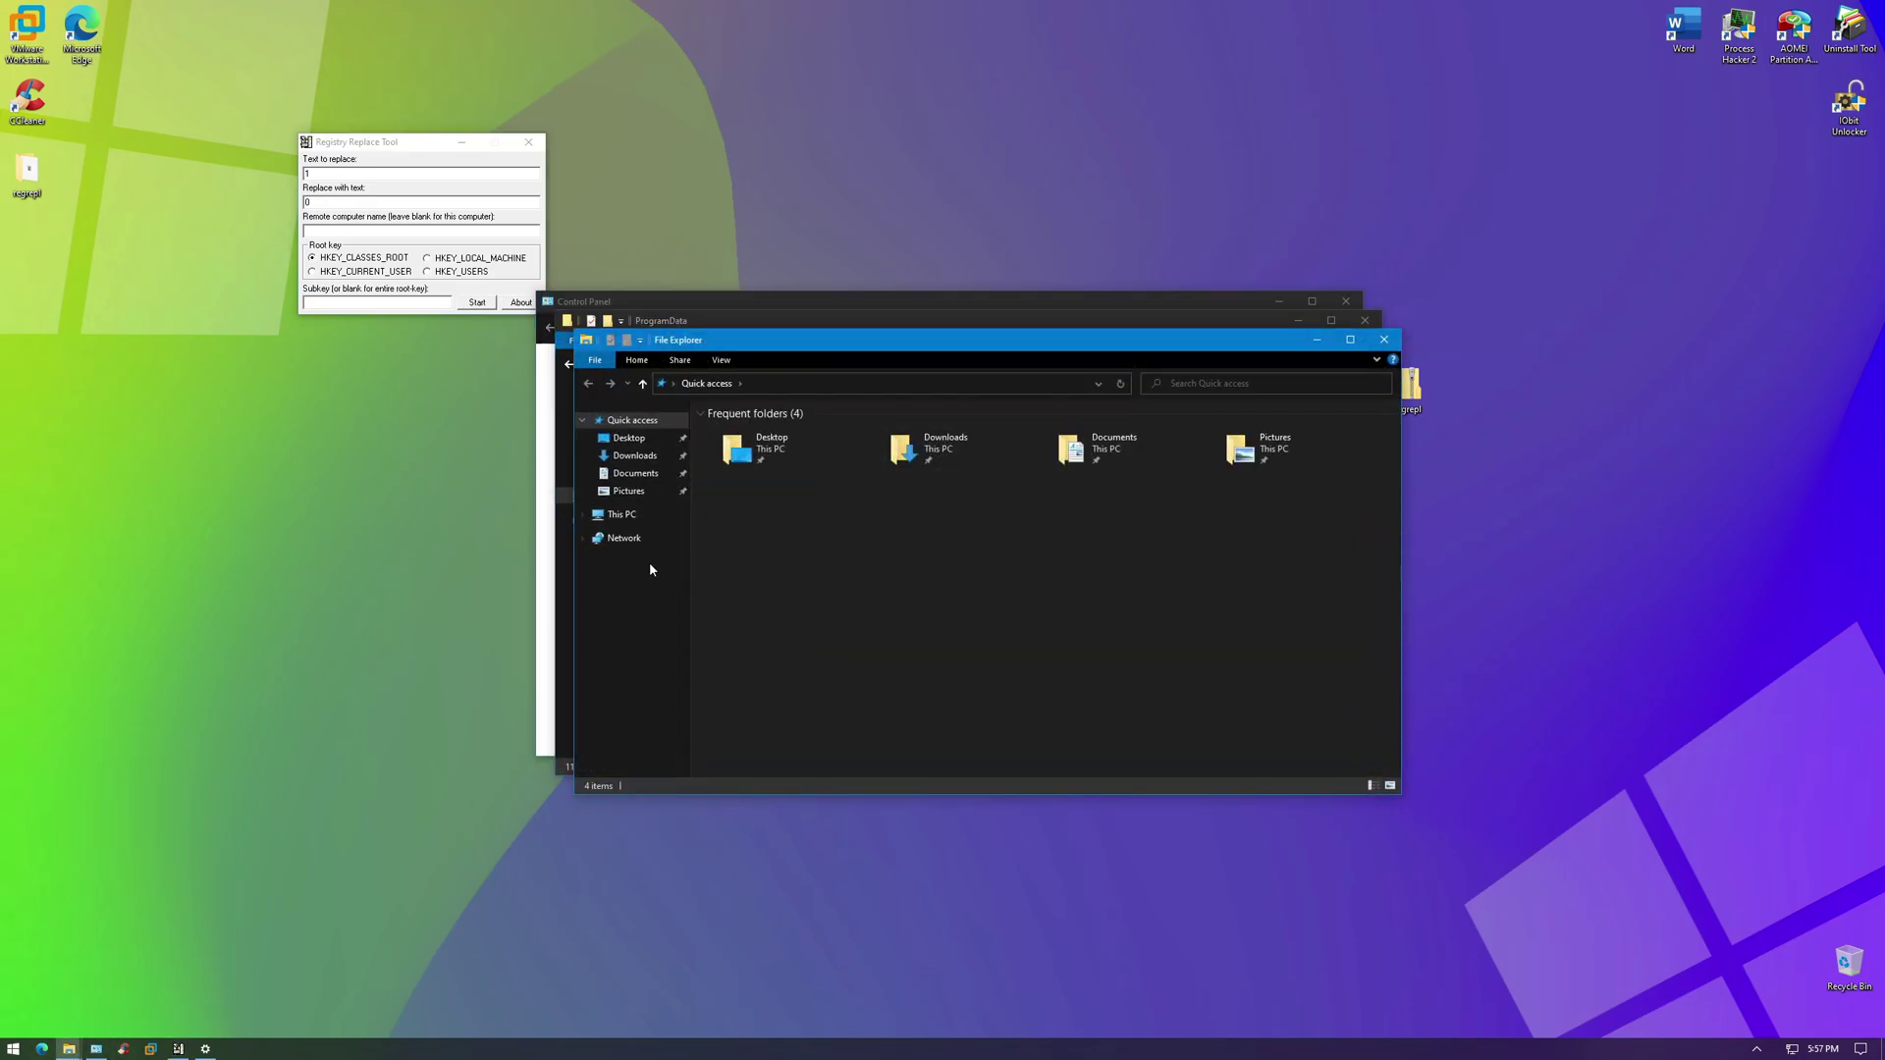
pyautogui.click(620, 514)
pyautogui.click(1315, 340)
pyautogui.click(1297, 321)
pyautogui.click(1278, 301)
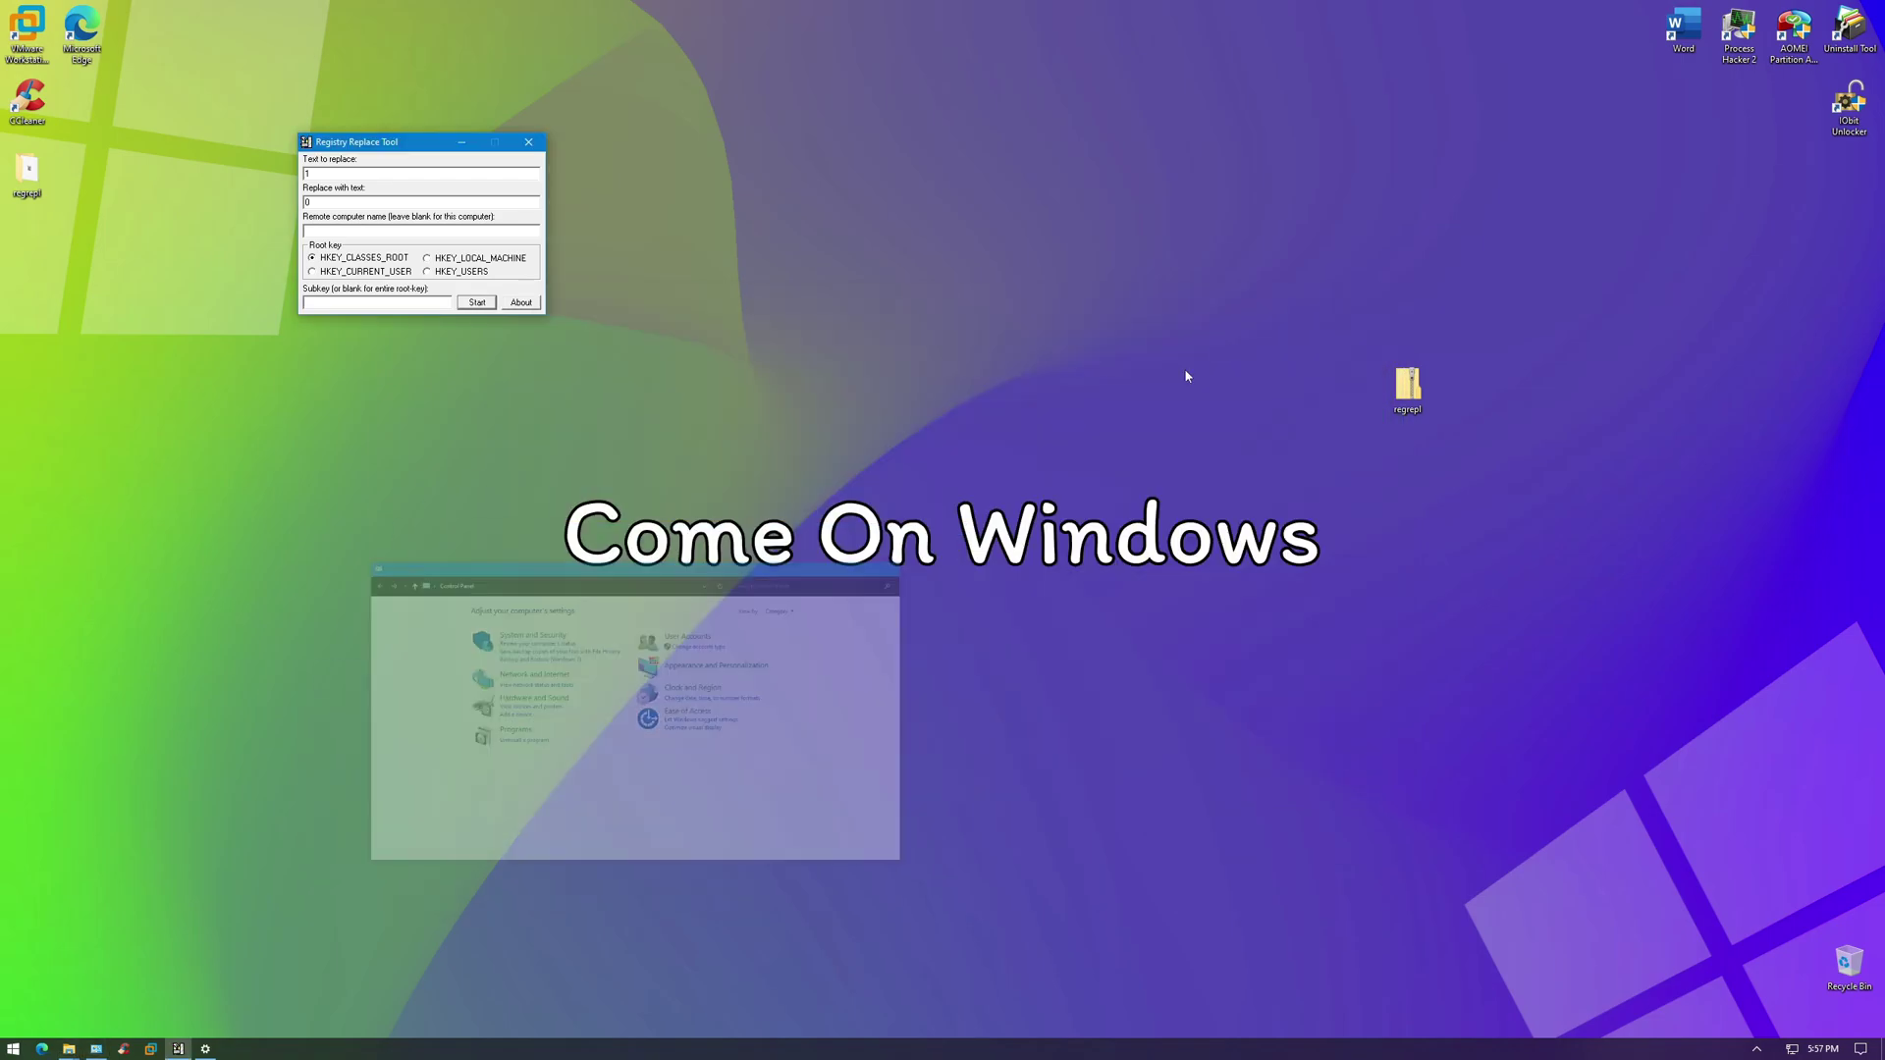
# Open Task Manager and minimise it
pyautogui.rightClick(418, 1052)
pyautogui.click(472, 982)
pyautogui.click(1111, 279)
pyautogui.click(1252, 624)
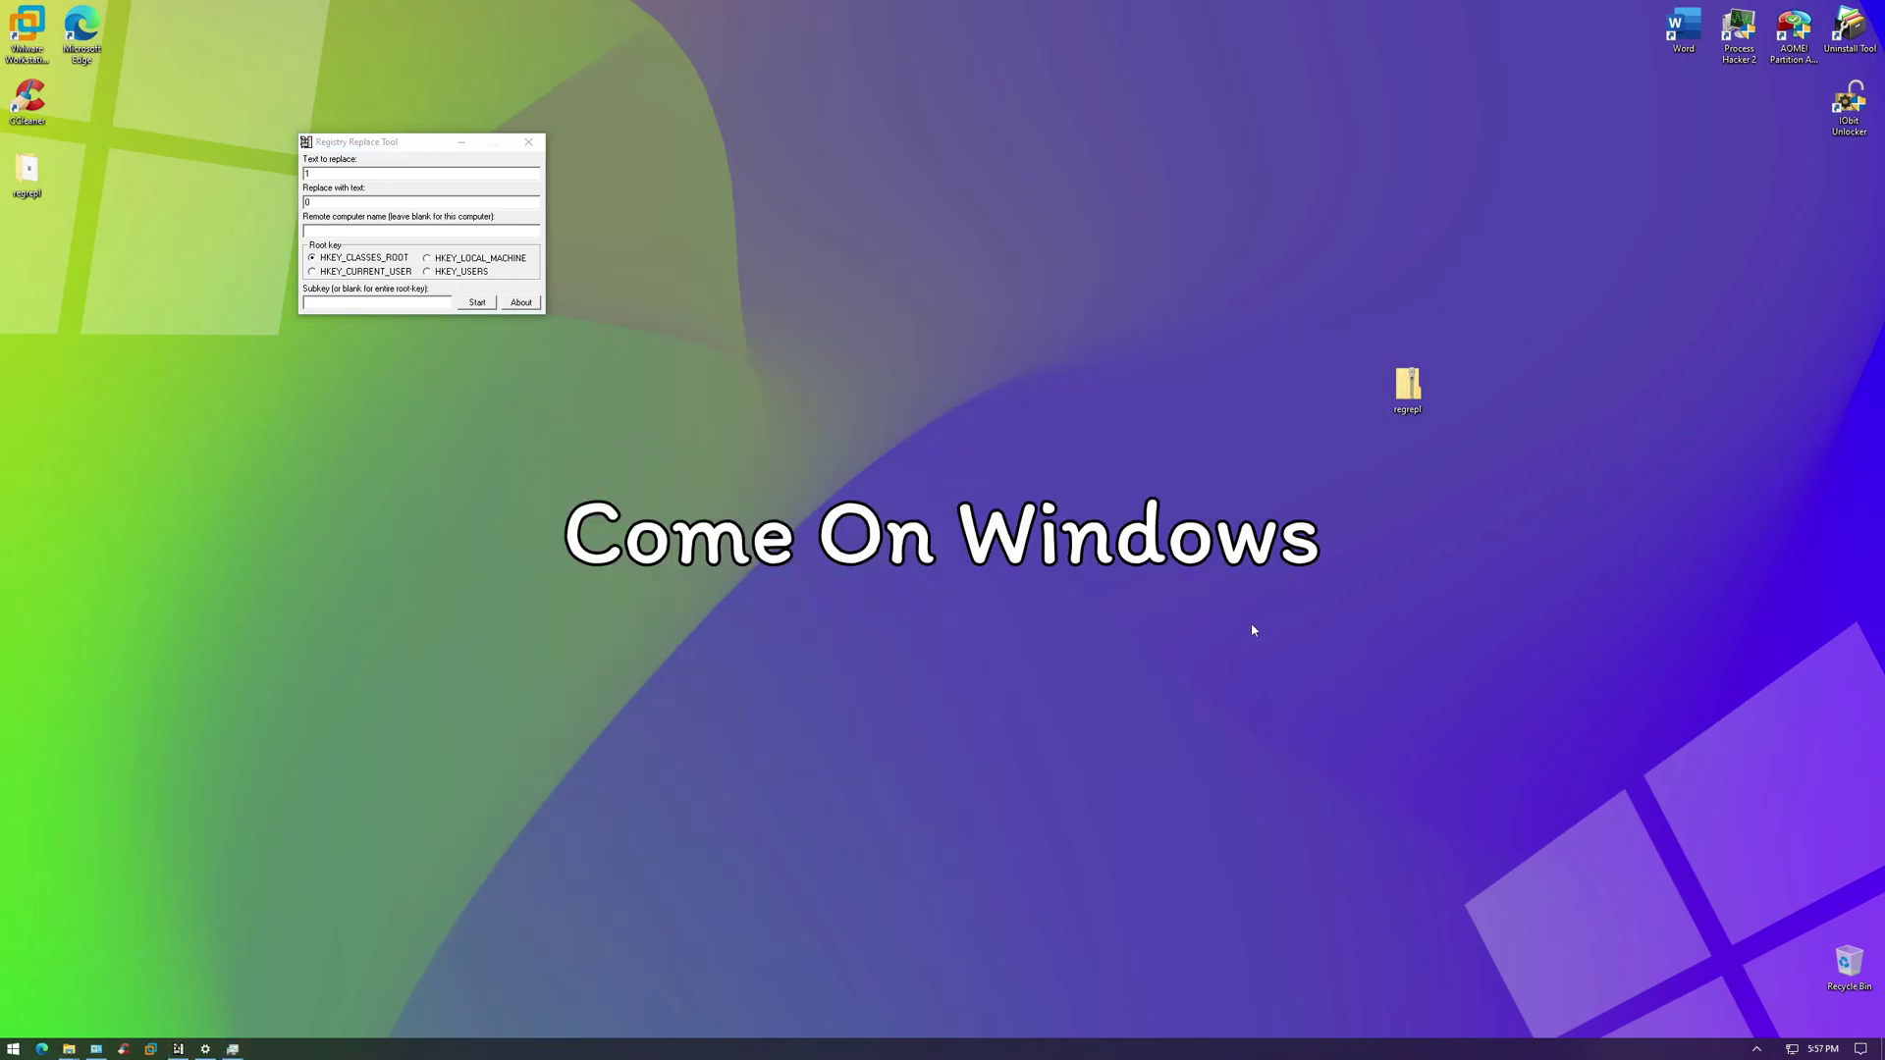
# Run Command Prompt from the Windows System apps as administrator and allow it to make changes
pyautogui.press('super')
pyautogui.scroll(-8, 109, 800)
pyautogui.click(130, 960)
pyautogui.scroll(-3, 134, 967)
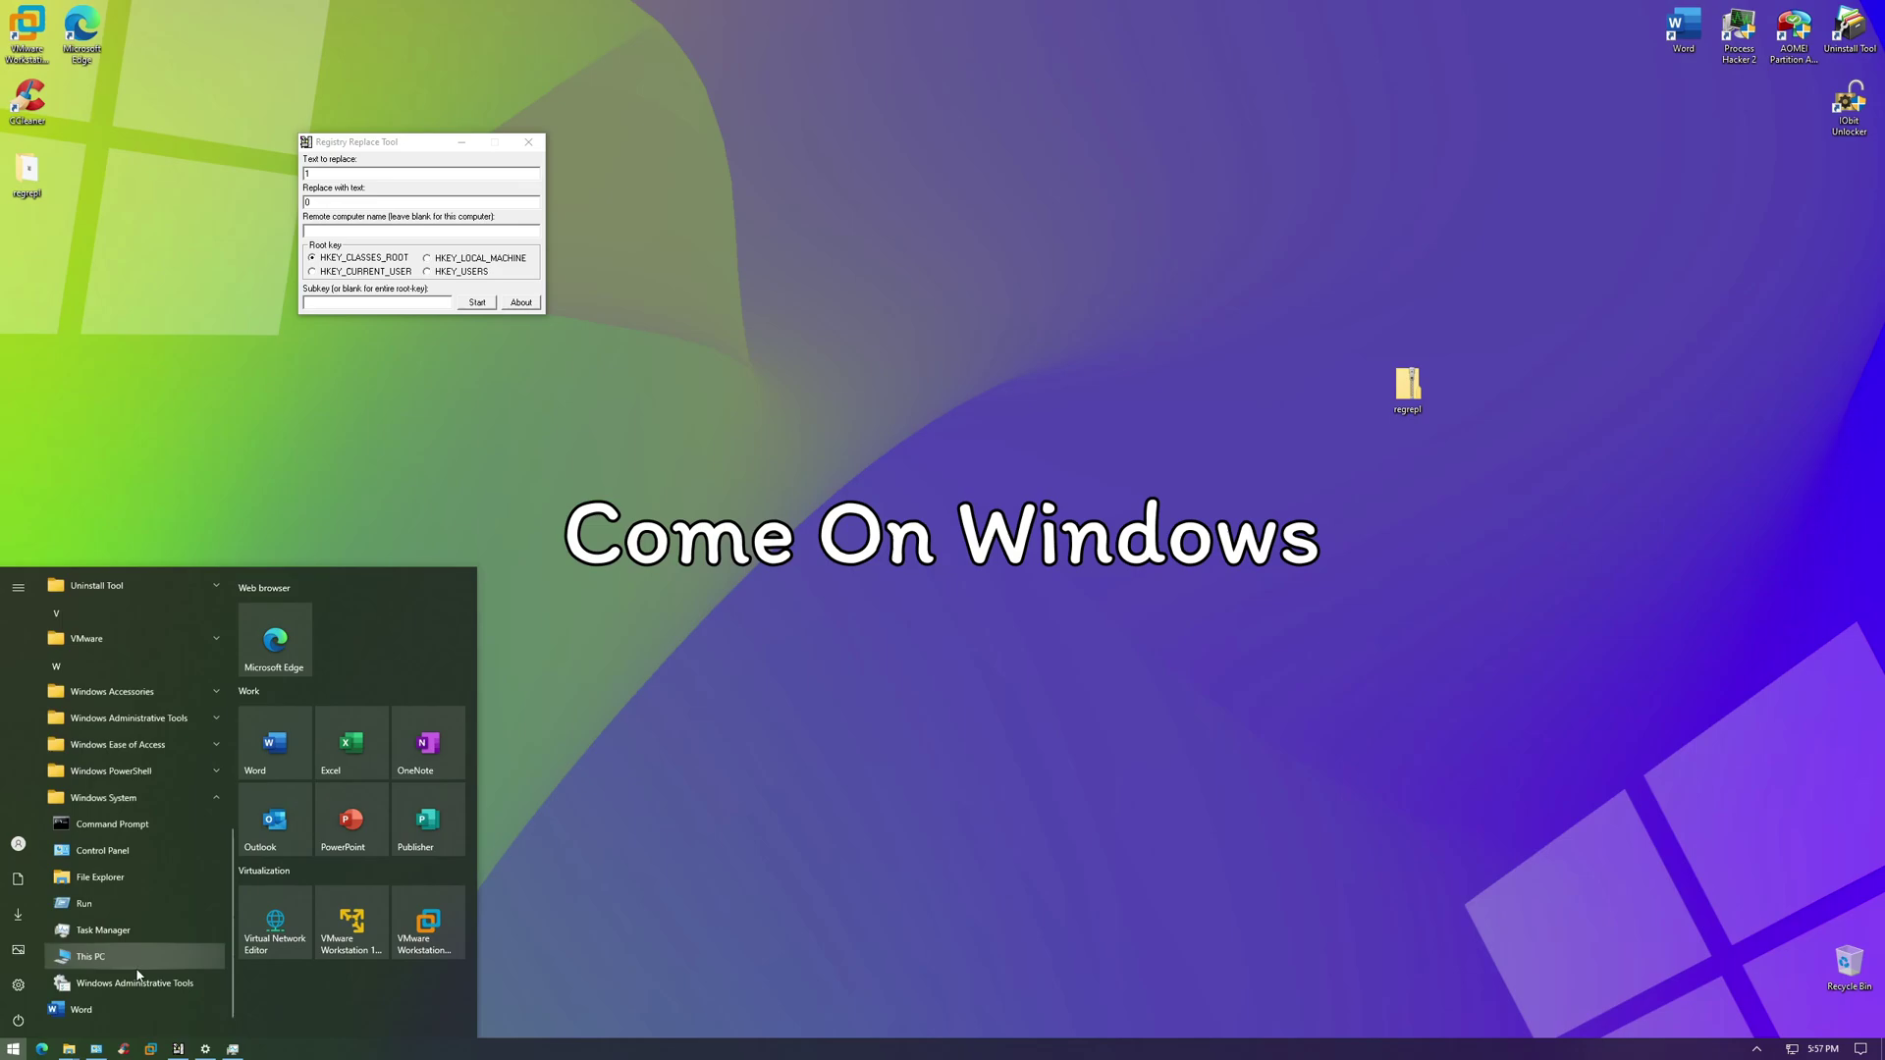
pyautogui.rightClick(126, 803)
pyautogui.moveTo(160, 842)
pyautogui.click(366, 868)
pyautogui.click(854, 619)
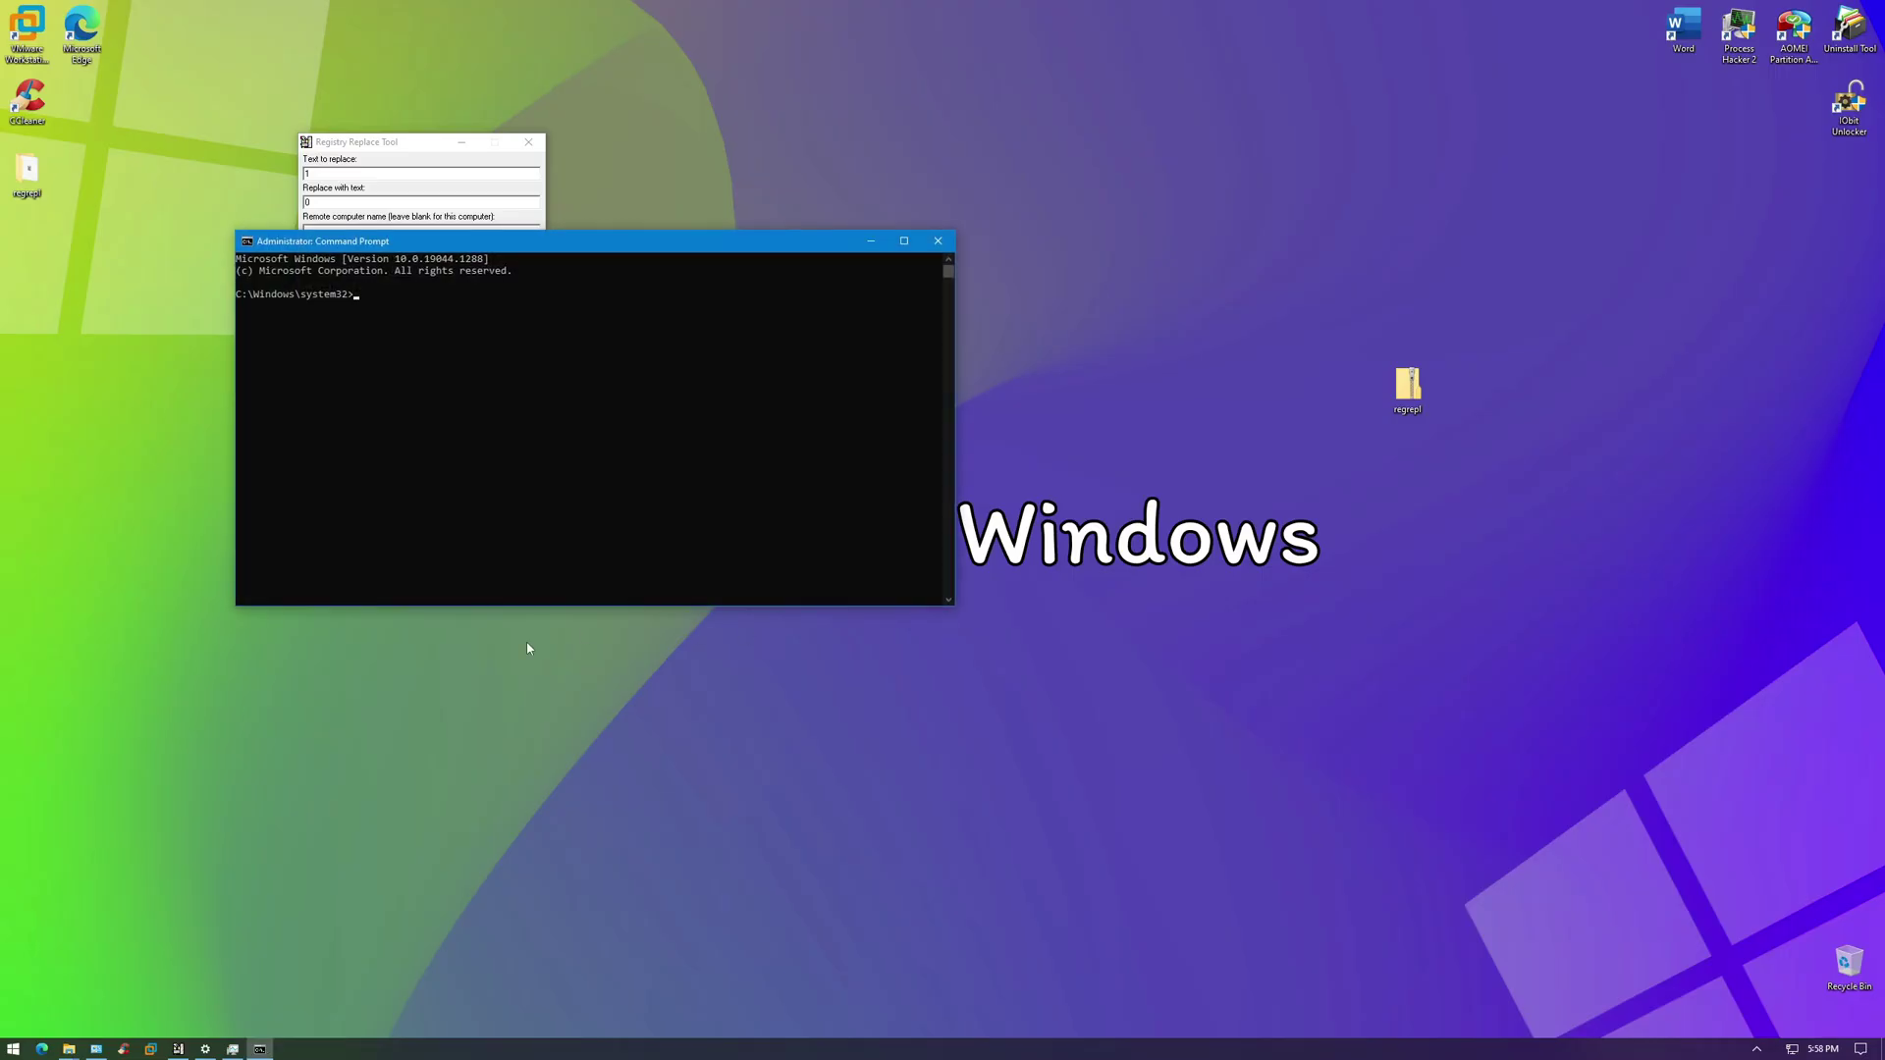
# Launch Microsoft Edge and minimise its window
pyautogui.click(13, 1048)
pyautogui.click(563, 517)
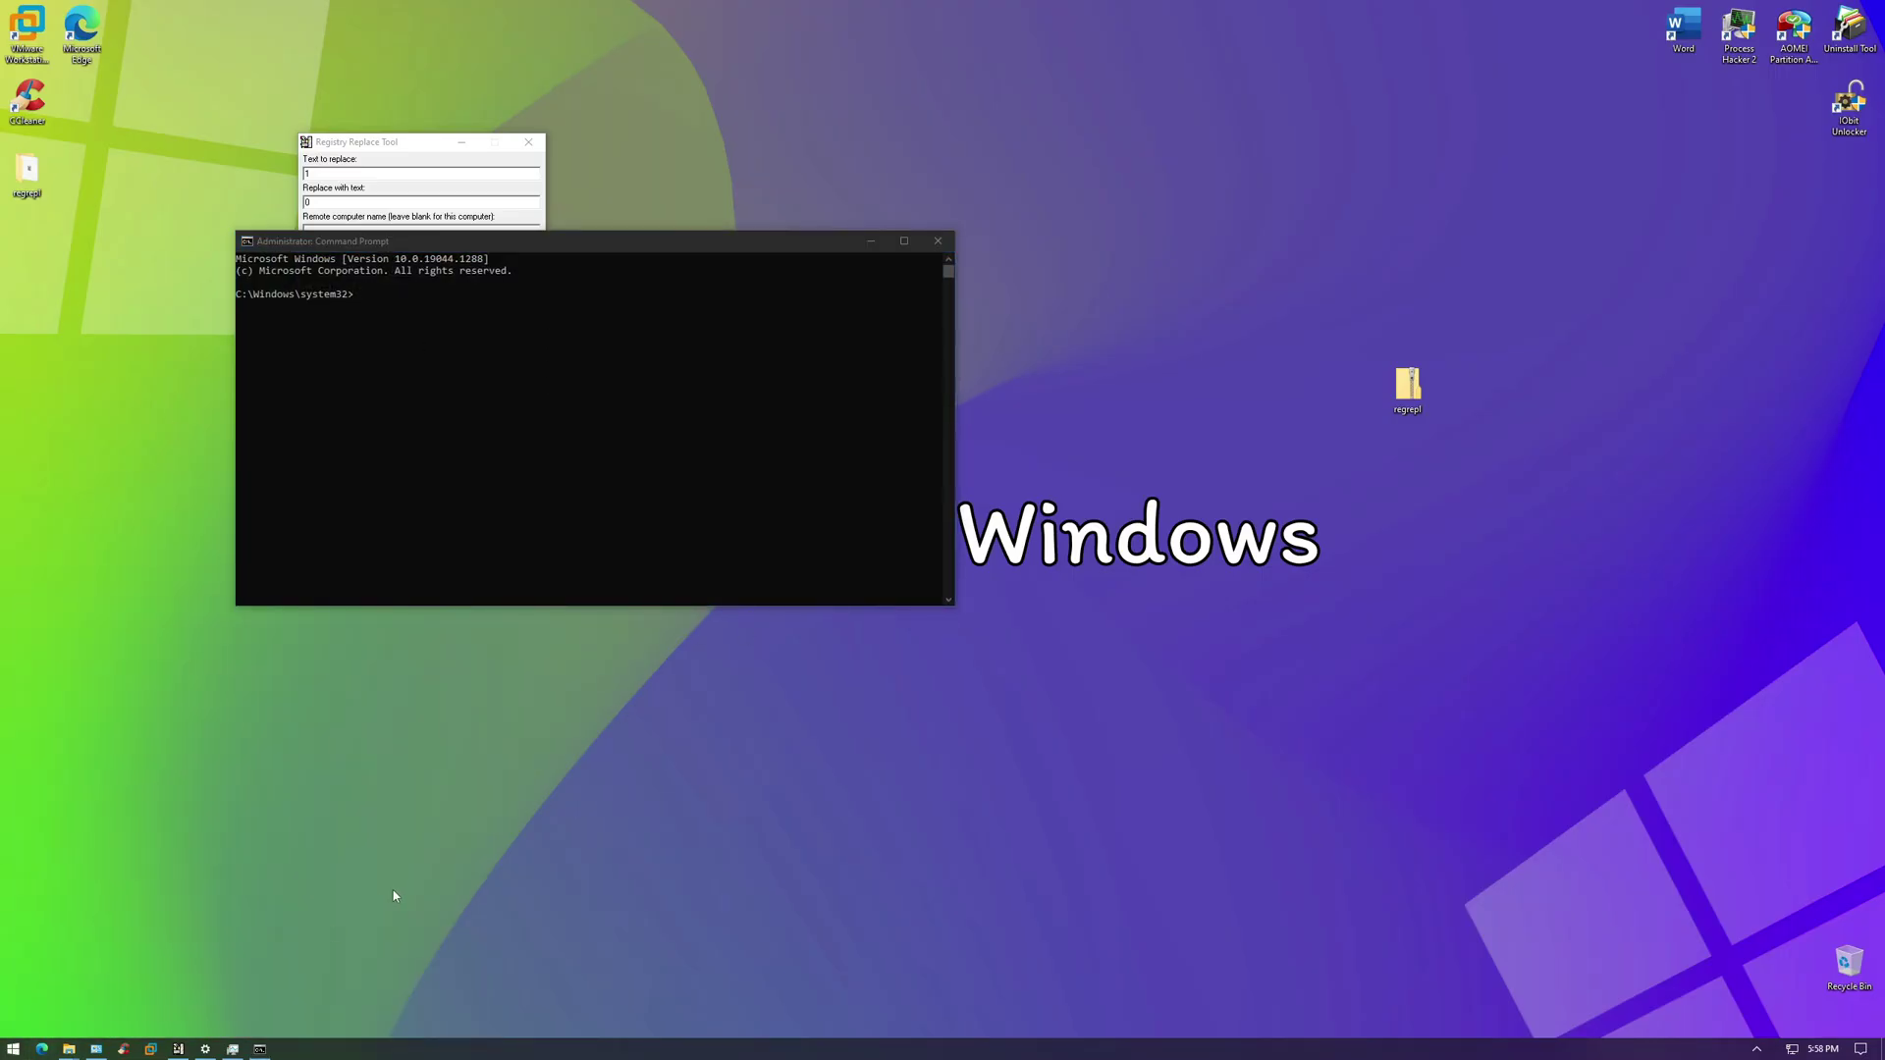
pyautogui.click(44, 1050)
pyautogui.click(1774, 12)
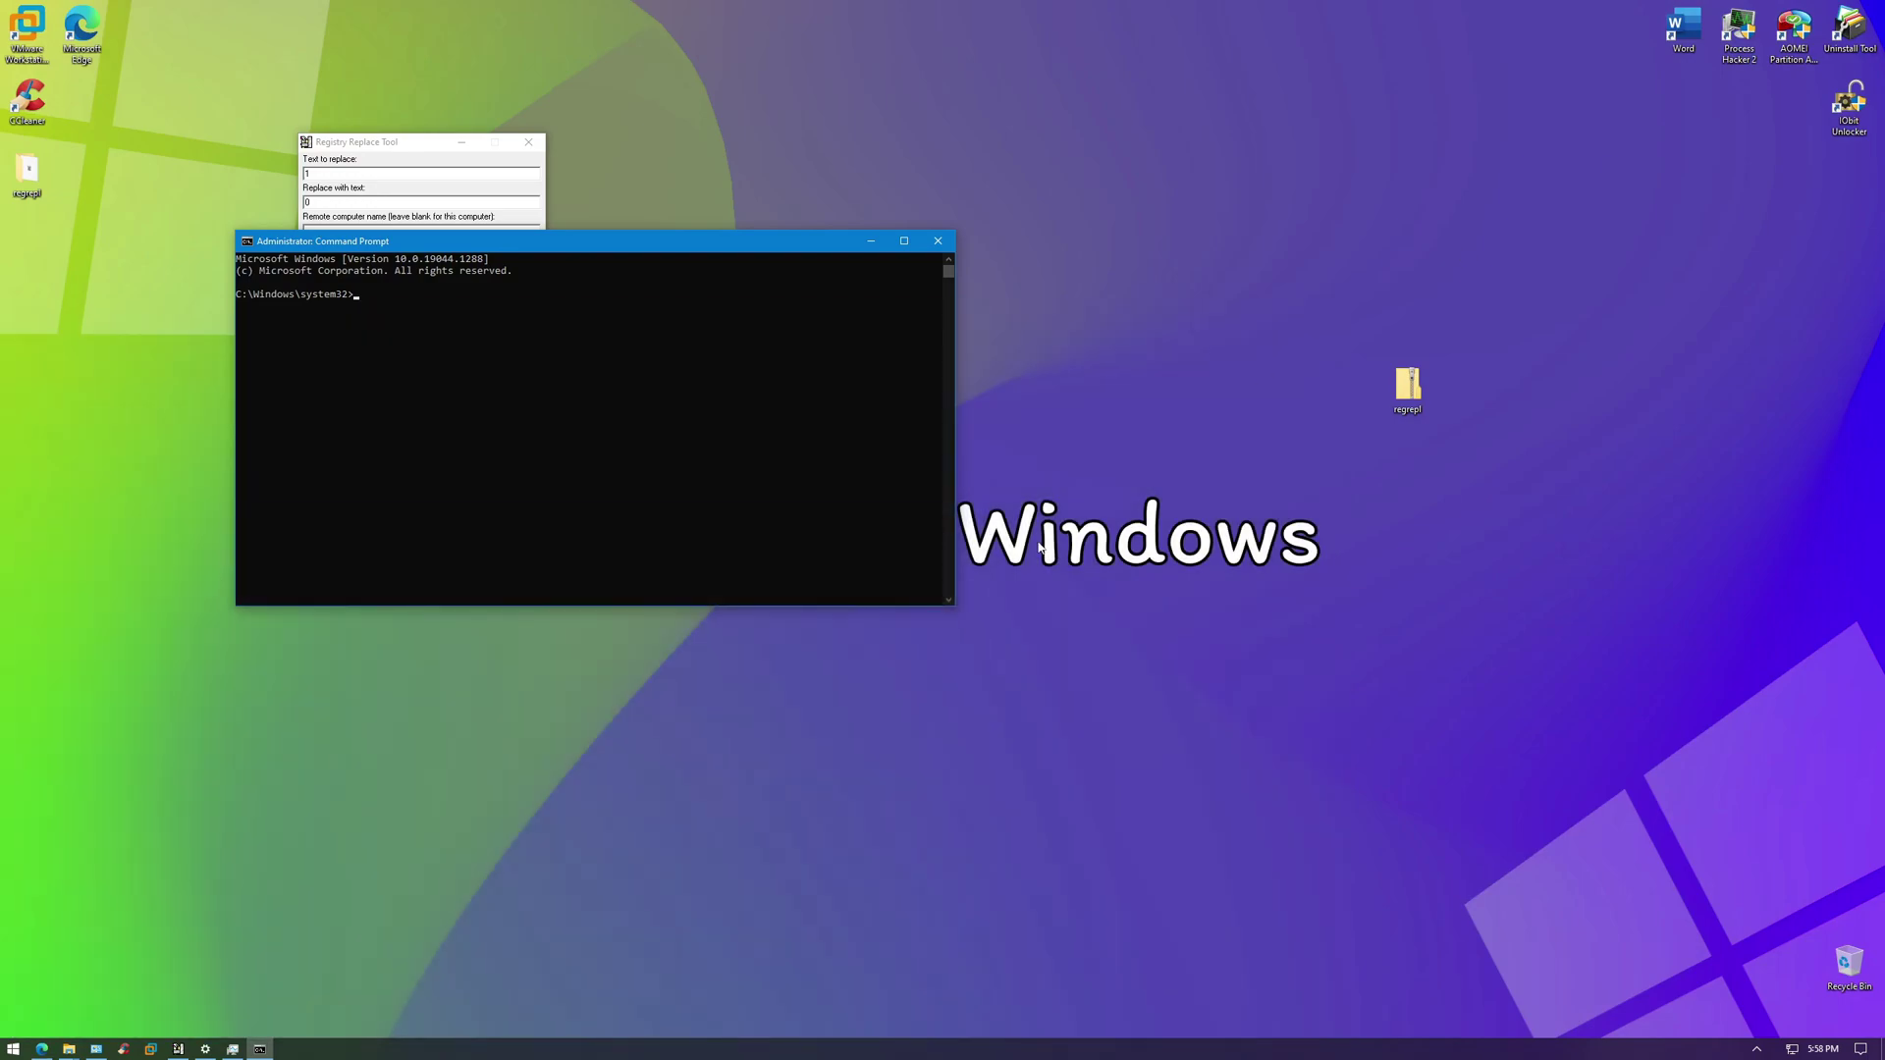
# Find the Paint app by searching for paint and launch it
pyautogui.press('super')
pyautogui.write('paint')
pyautogui.press('Return')
# Search the installed apps for word and launch WordPad
pyautogui.press('super')
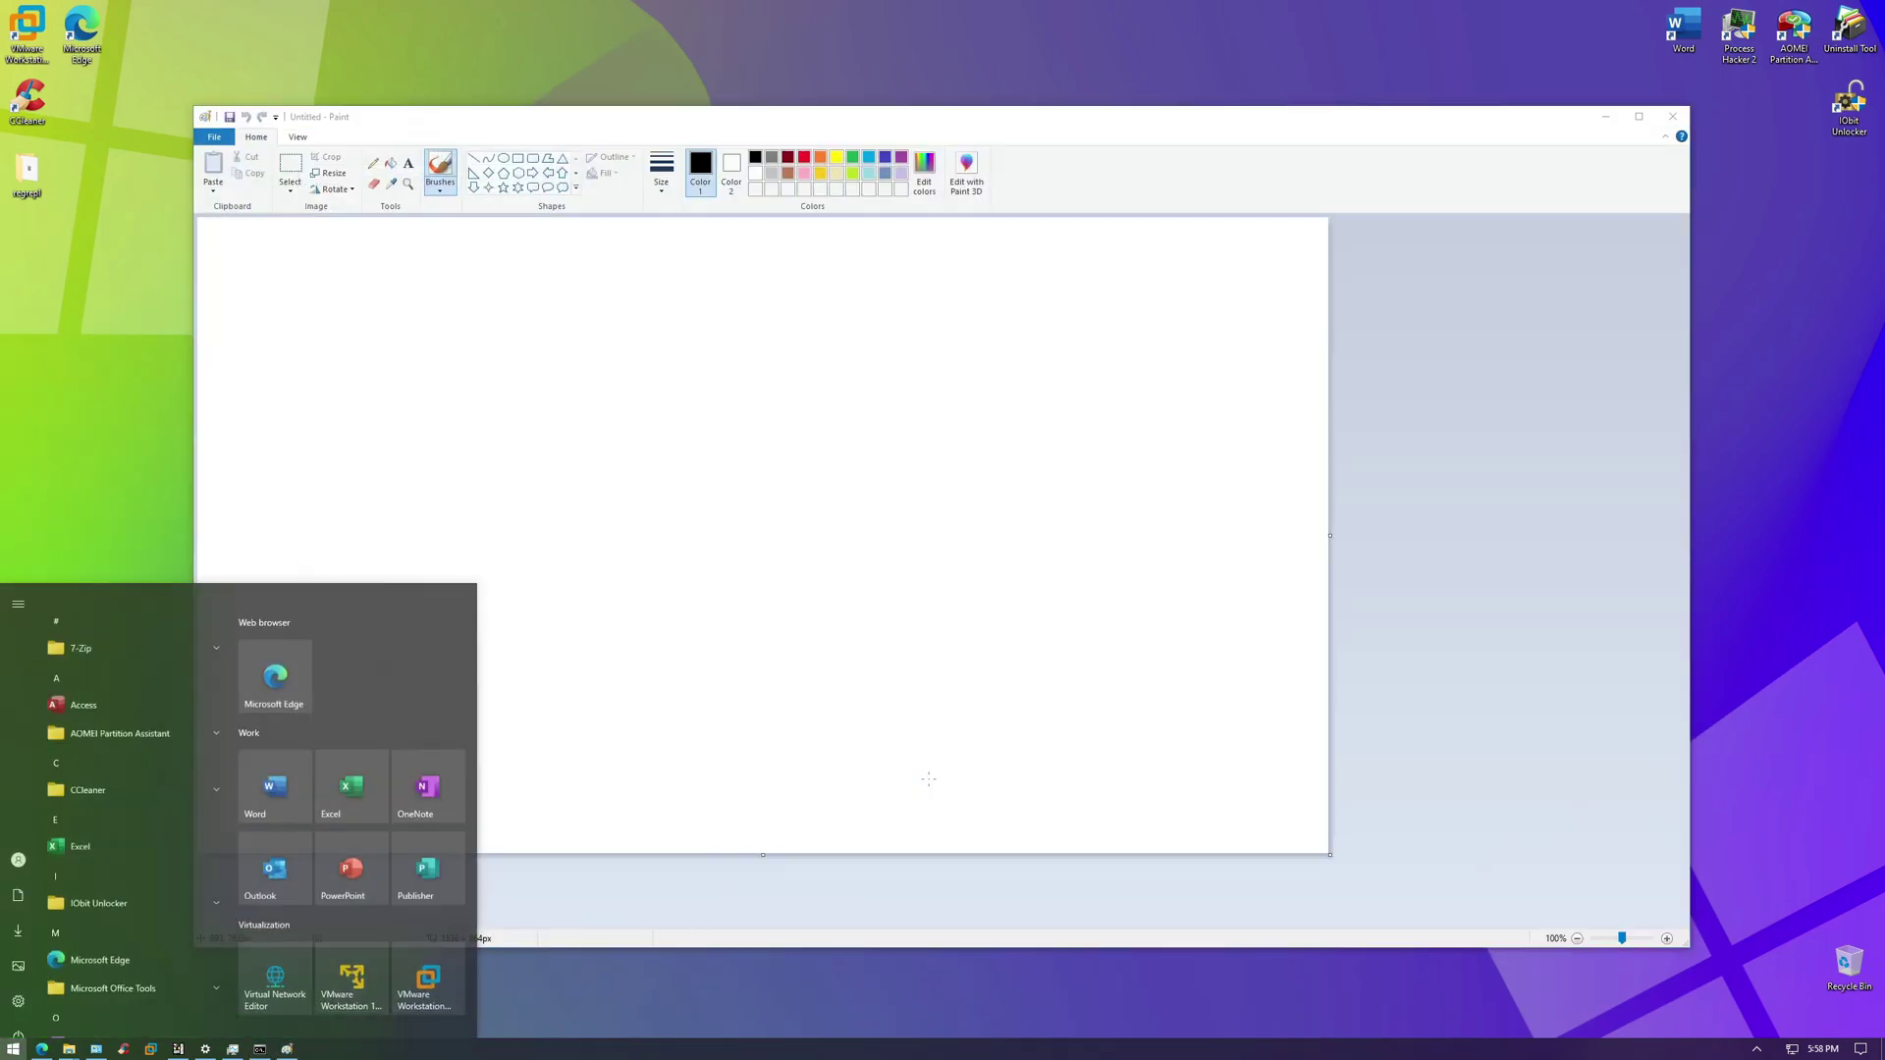
pyautogui.write('wior')
pyautogui.press('BackSpace')
pyautogui.press('BackSpace')
pyautogui.press('BackSpace')
pyautogui.write('ord')
pyautogui.click(151, 693)
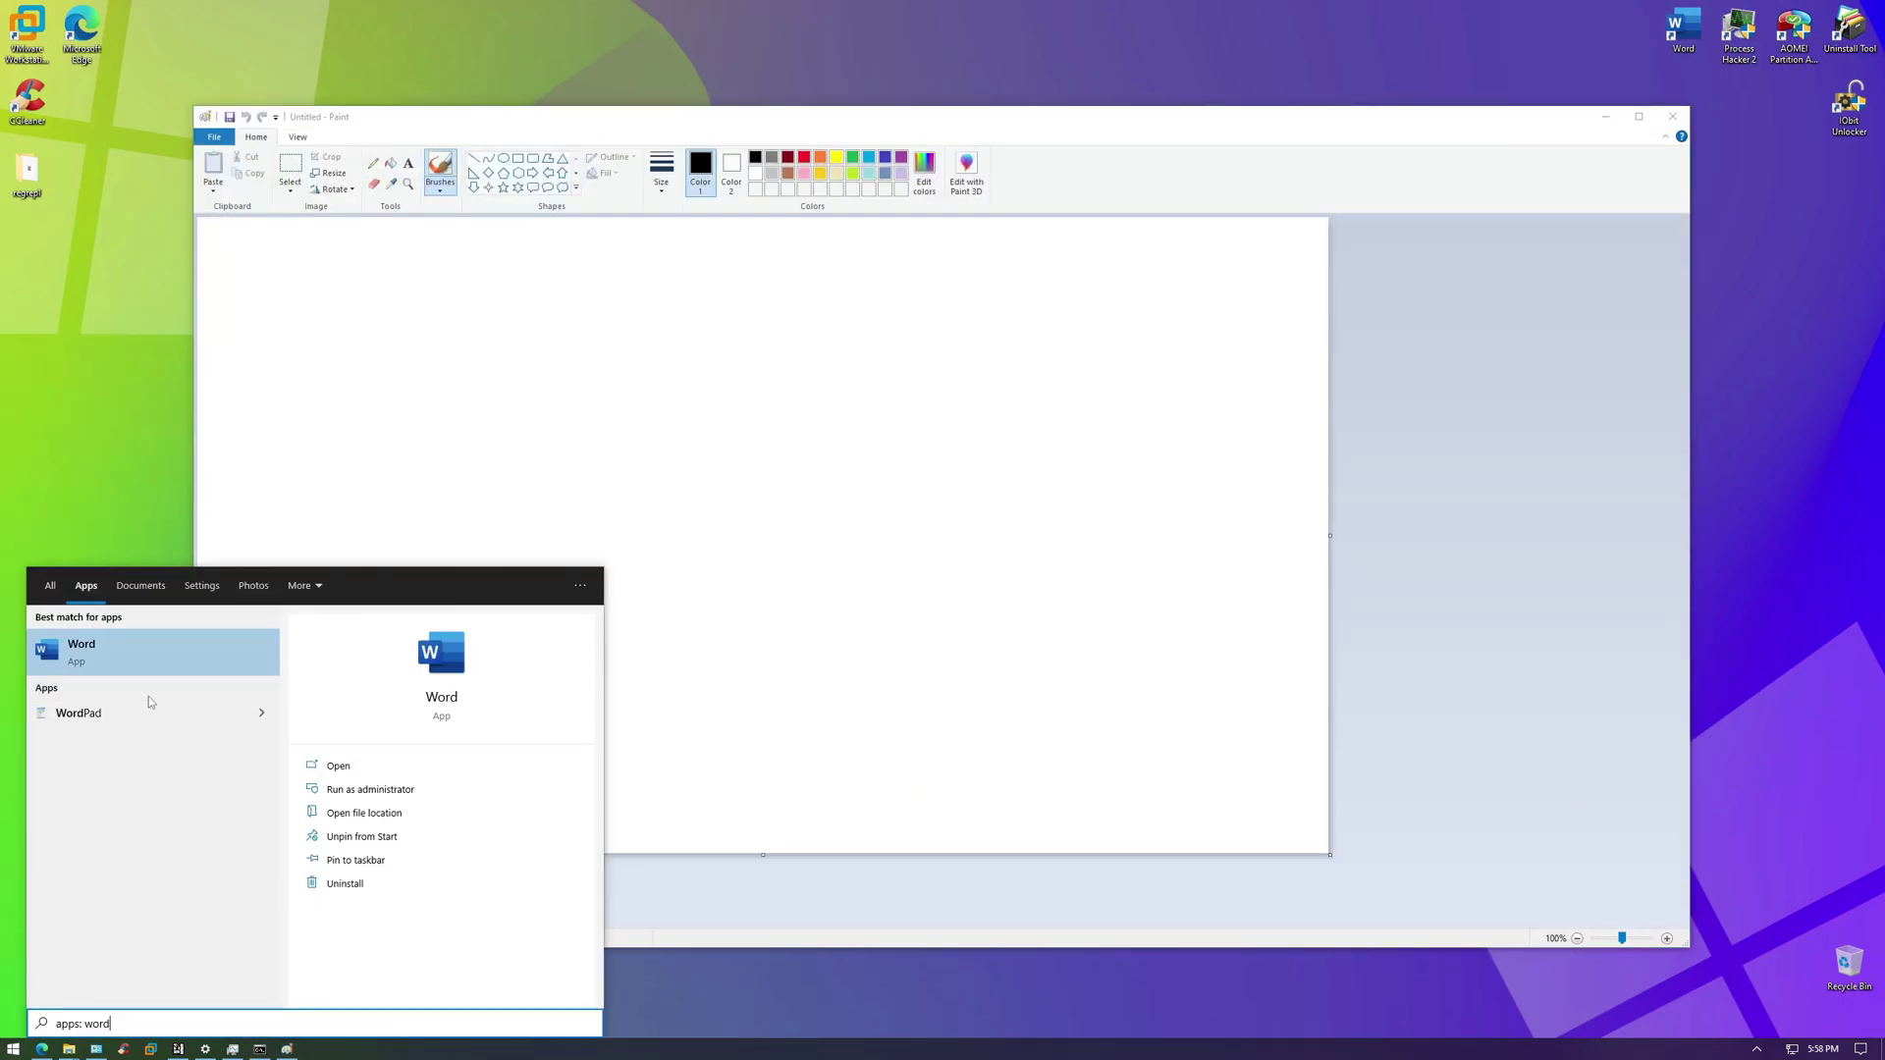
pyautogui.click(151, 709)
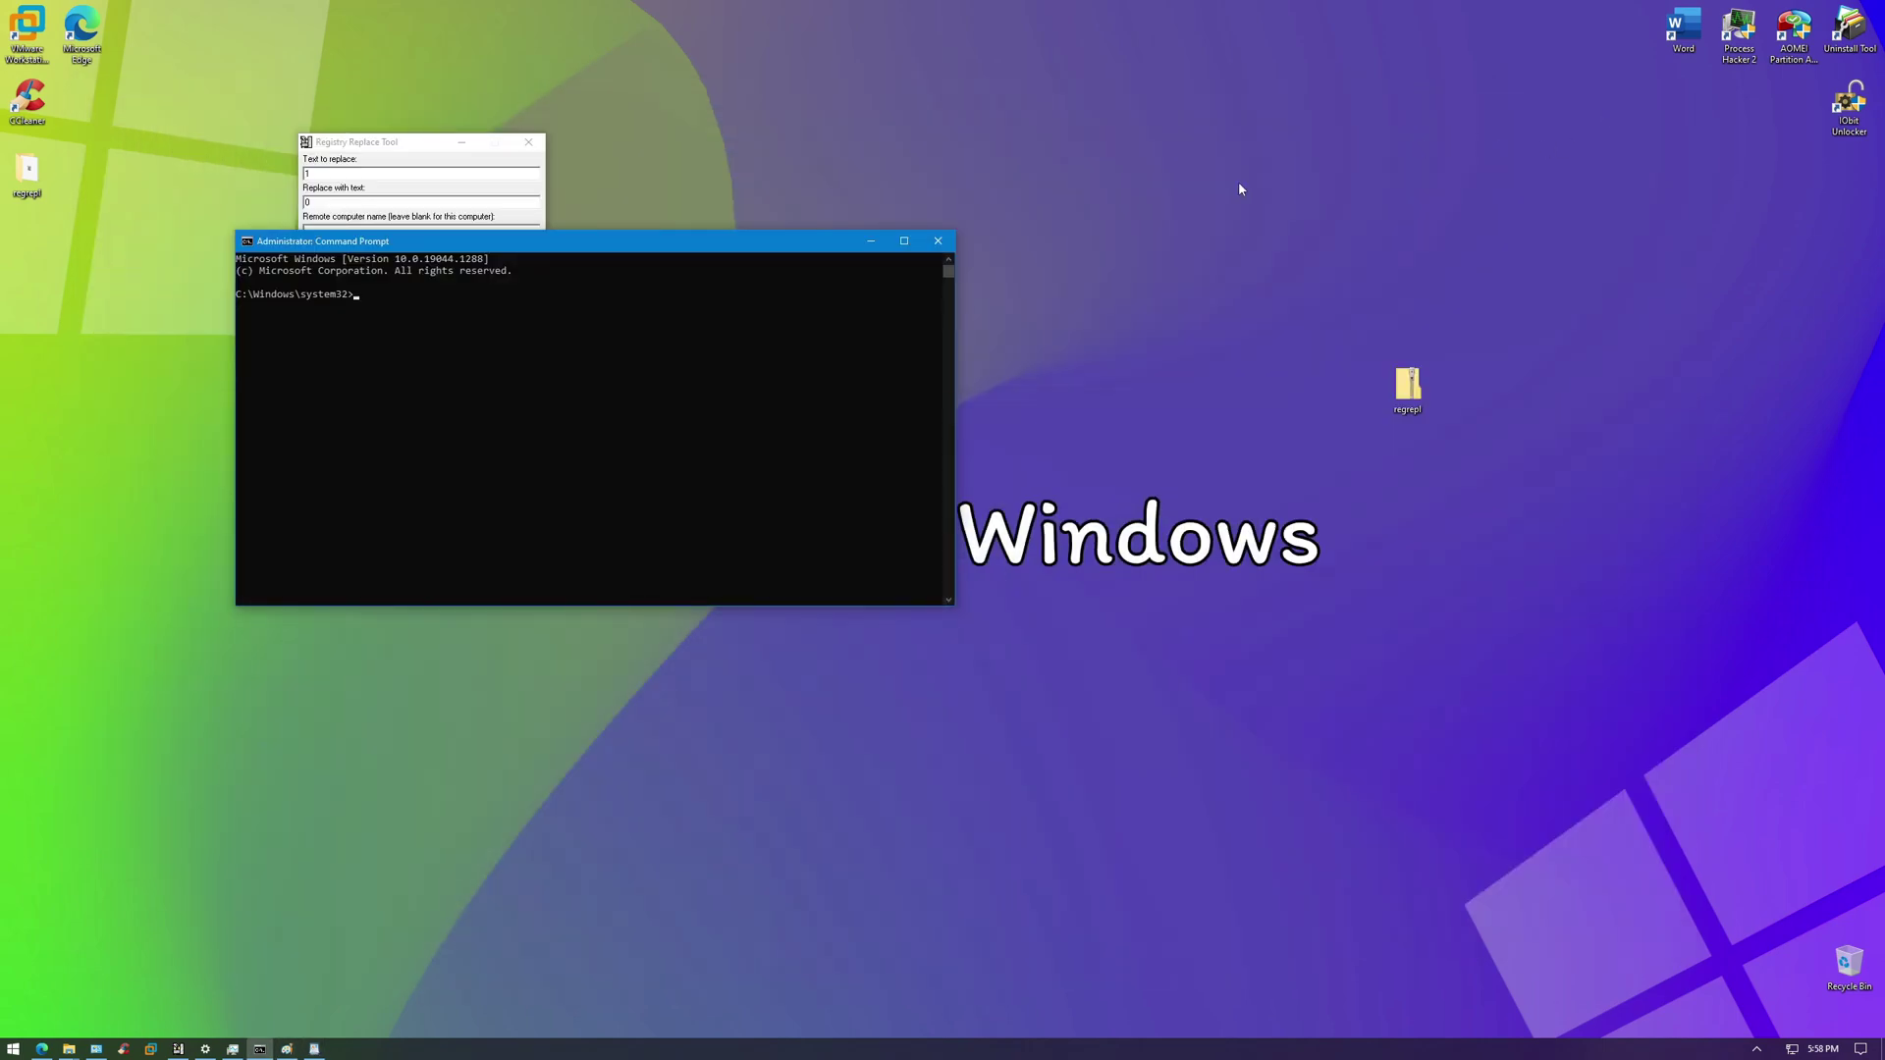
# Start replacing 1 with 0 throughout HKEY_CLASSES_ROOT and decline the display of further error messages
pyautogui.click(479, 304)
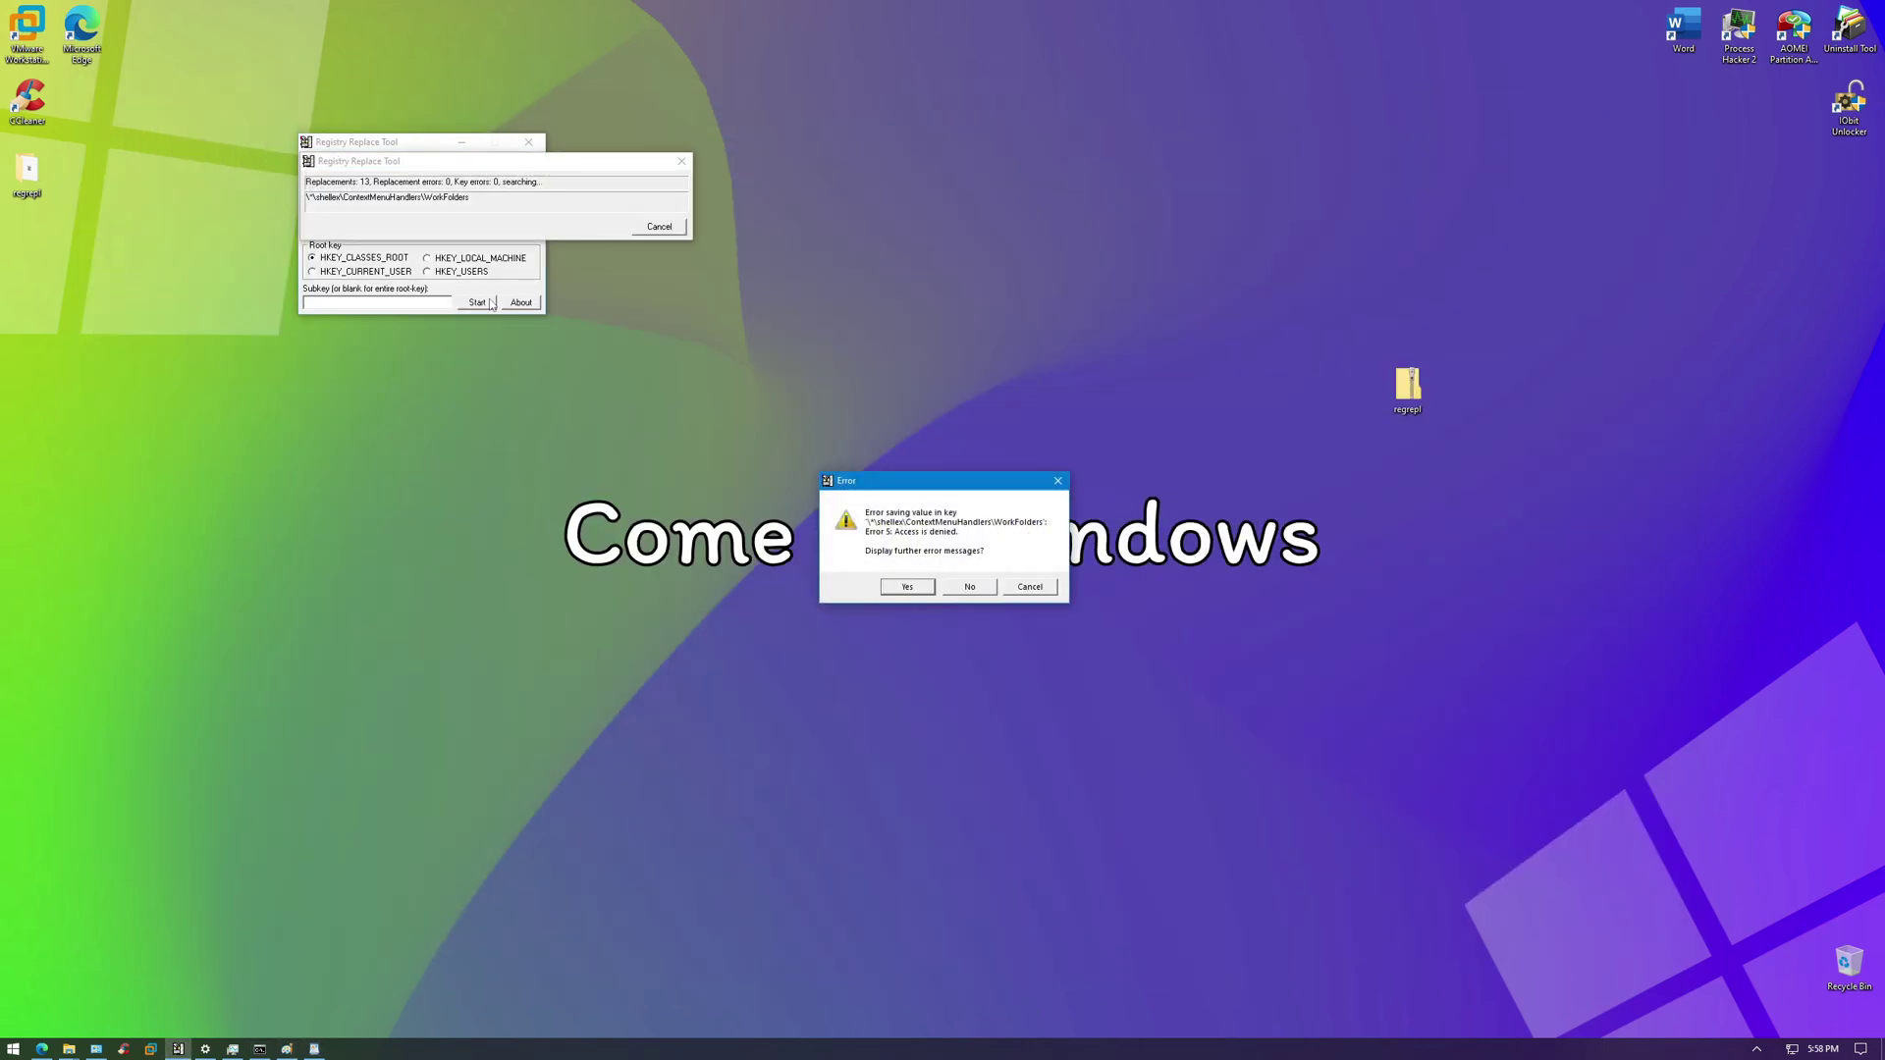
pyautogui.click(970, 587)
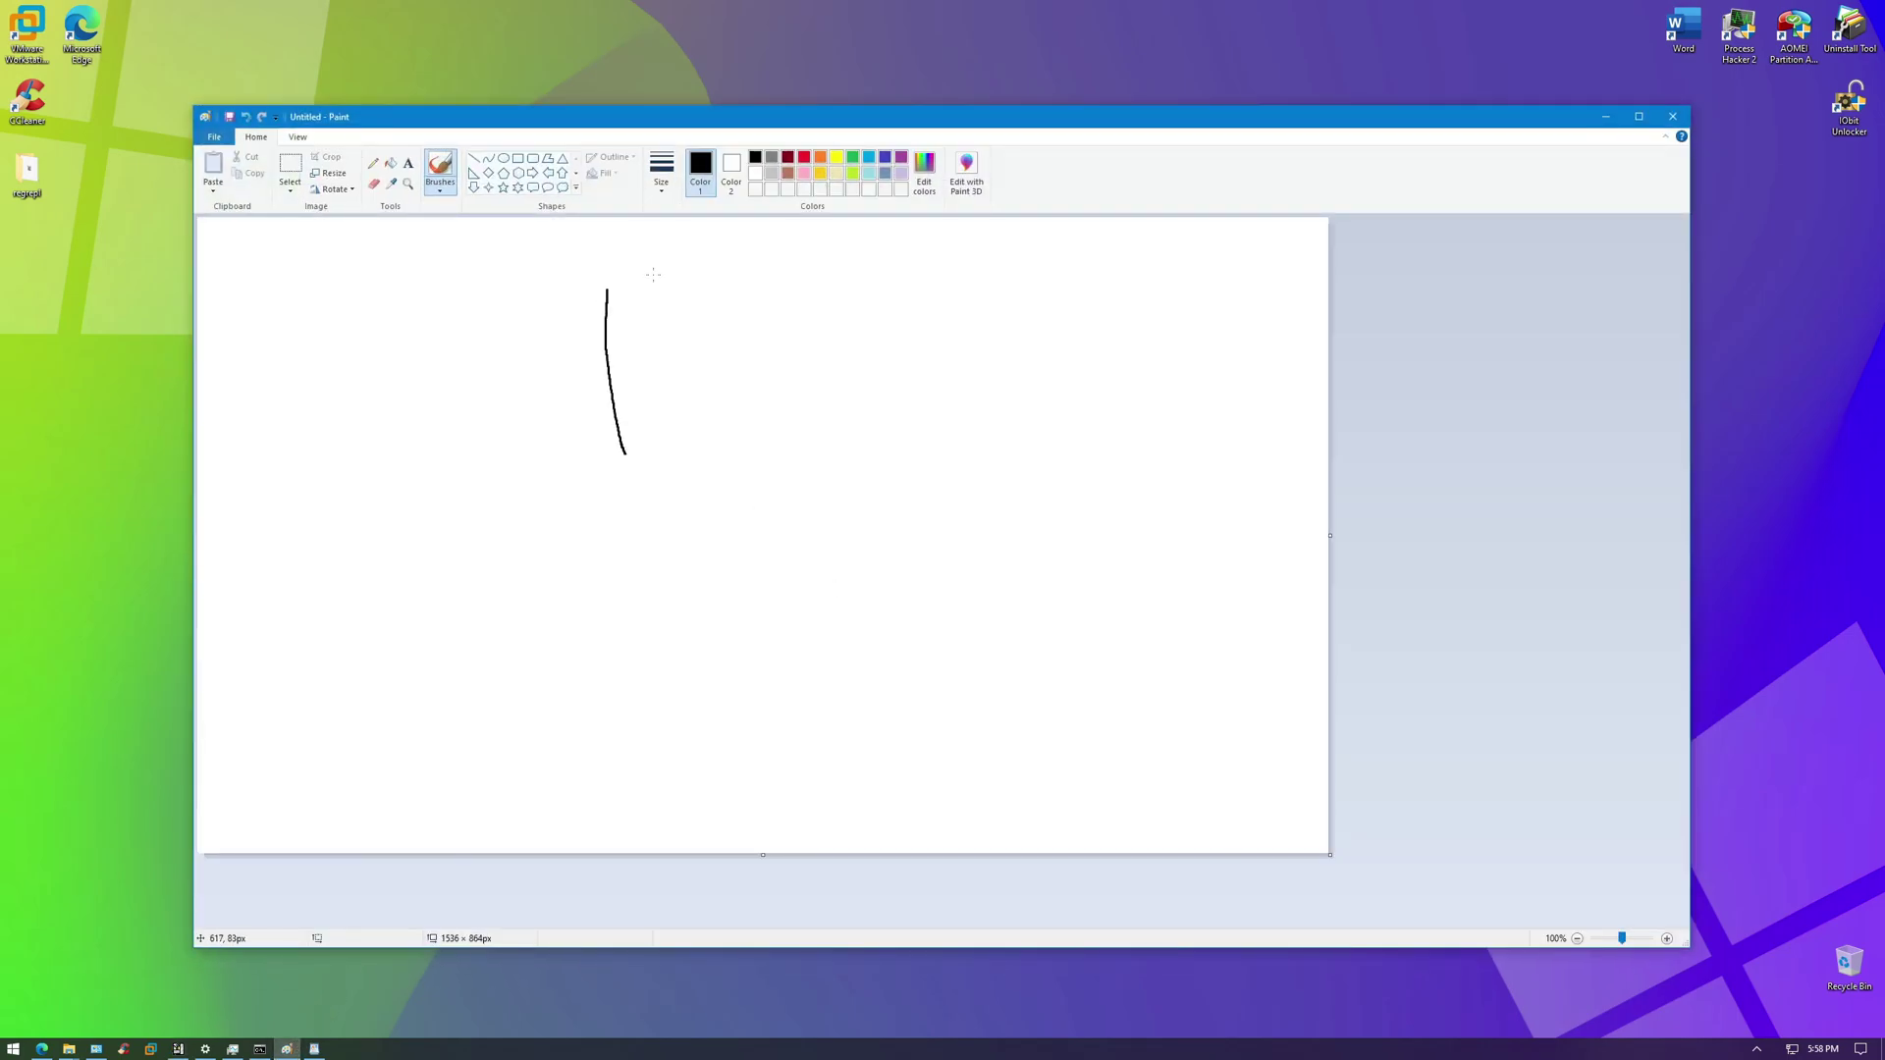
# Bring the replacement progress window into view and move the Paint window aside so both can be seen
pyautogui.click(177, 1048)
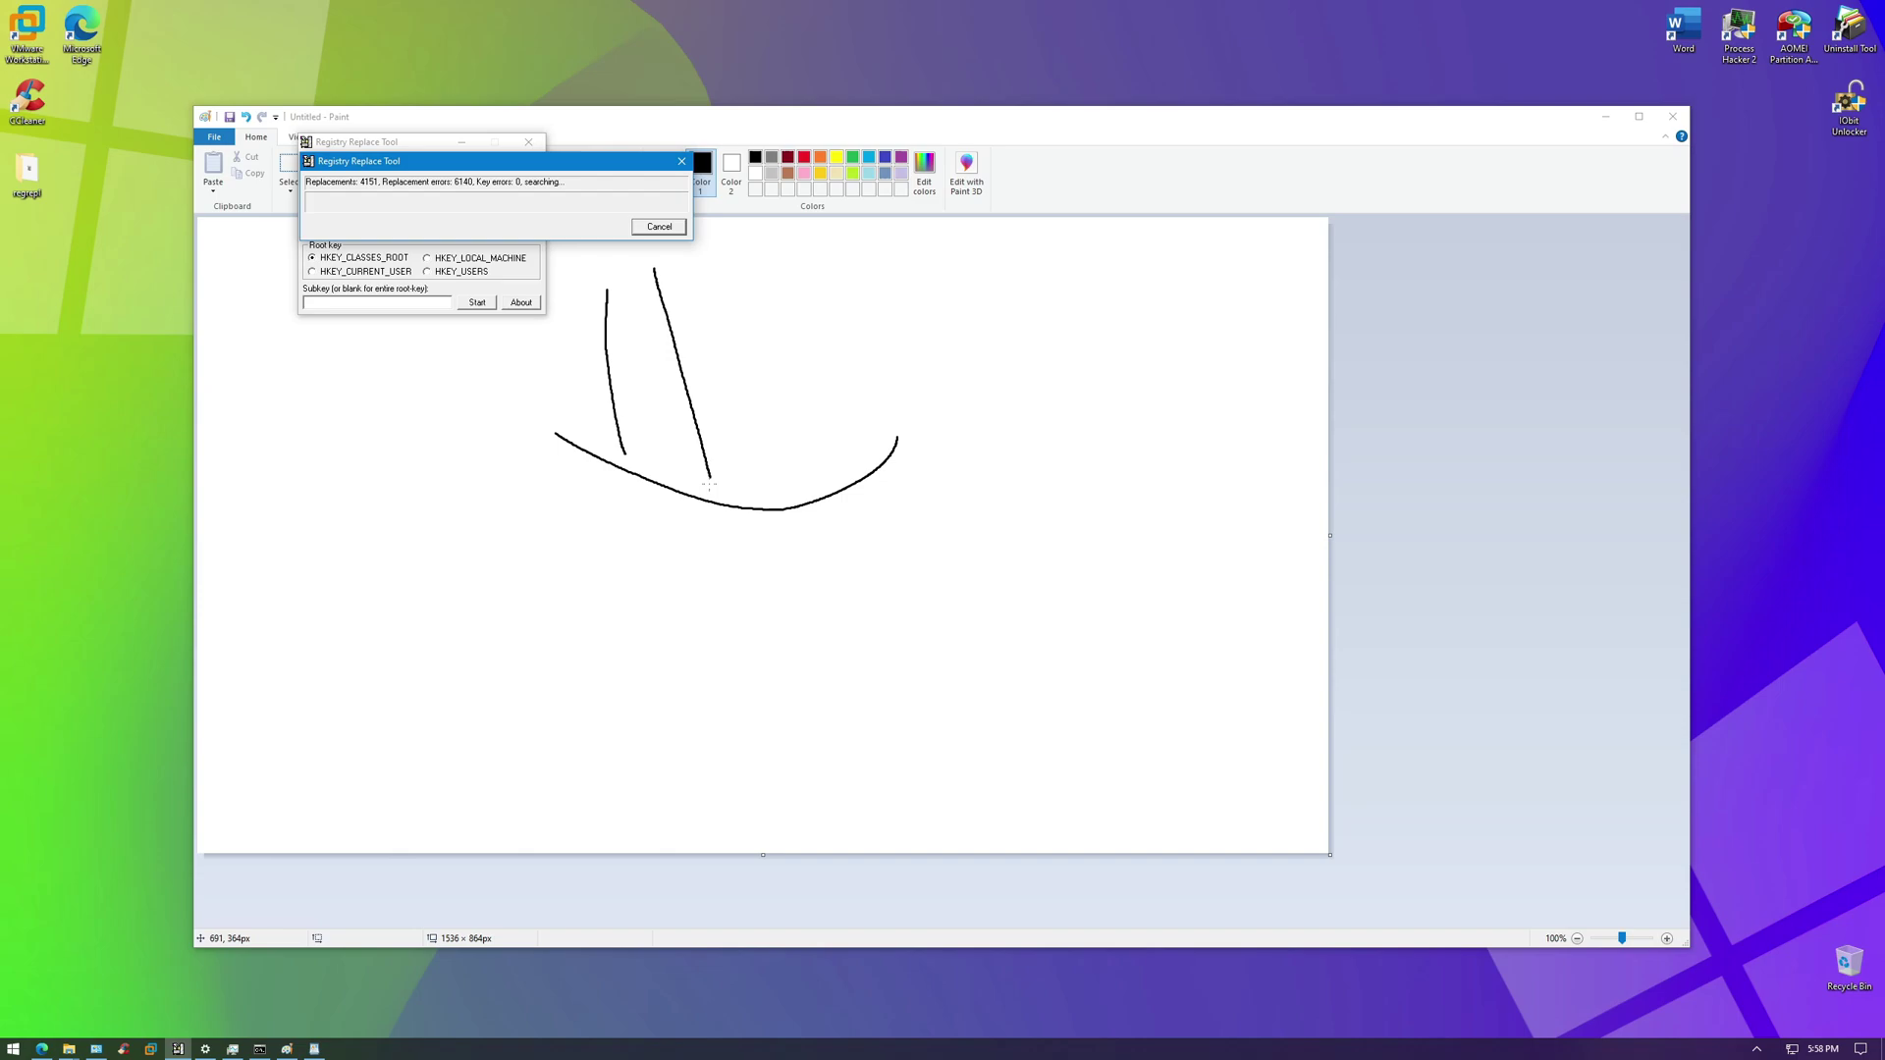
pyautogui.moveTo(732, 117); pyautogui.dragTo(1021, 119)
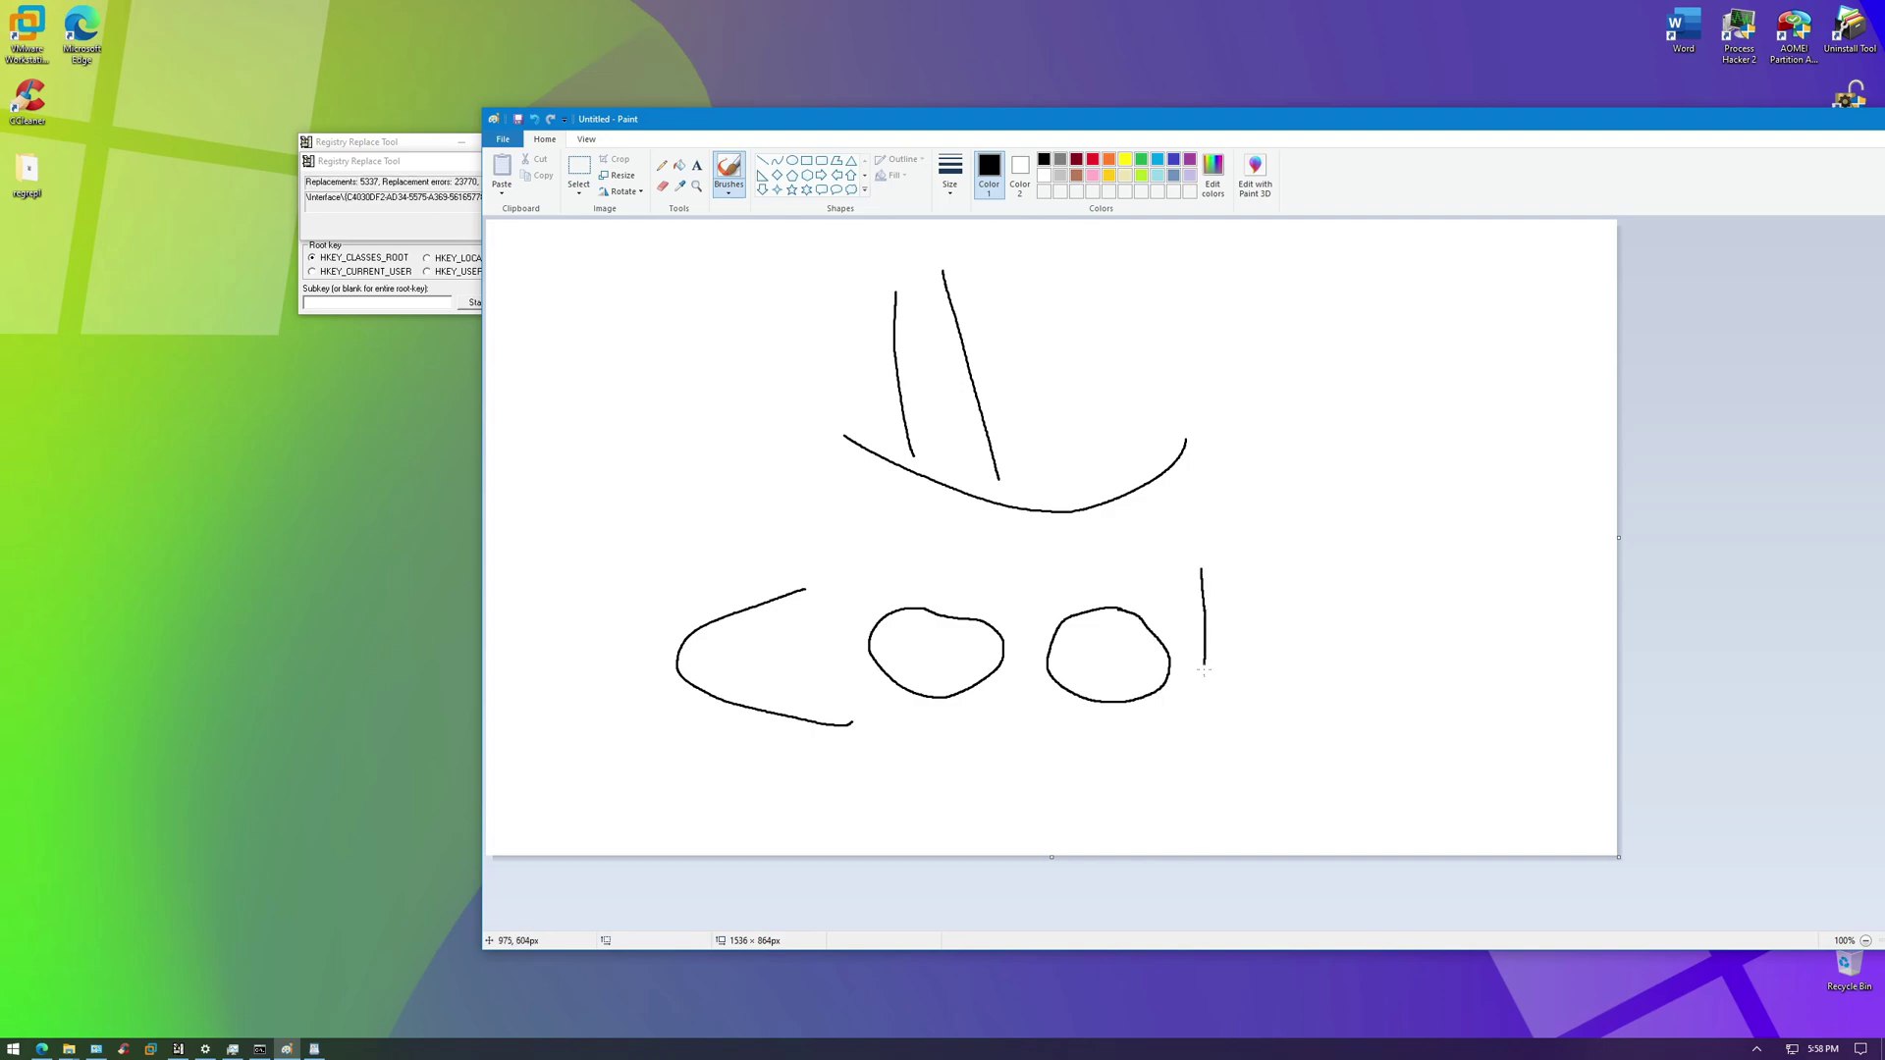
# Save the Paint drawing on the desktop as a 24-bit bitmap named "just an image", and reposition the Paint window
pyautogui.click(503, 138)
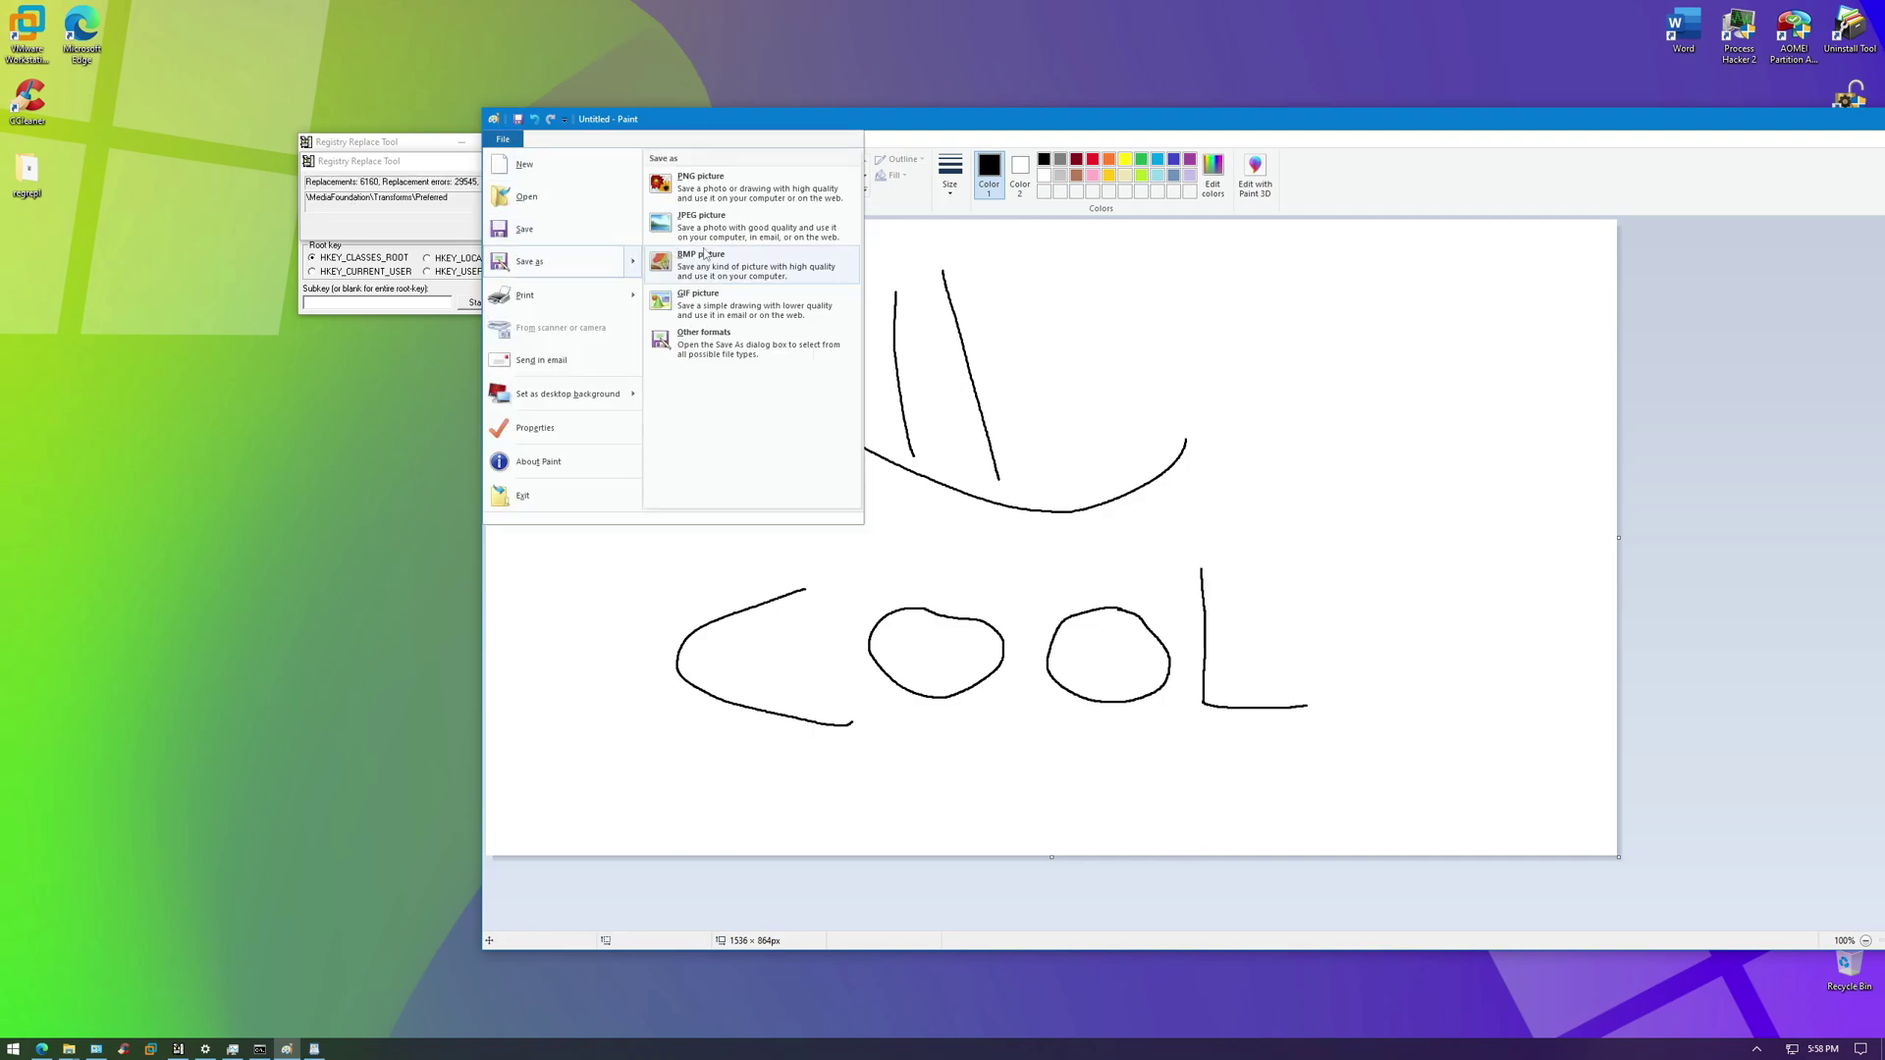
pyautogui.click(539, 261)
pyautogui.press('BackSpace')
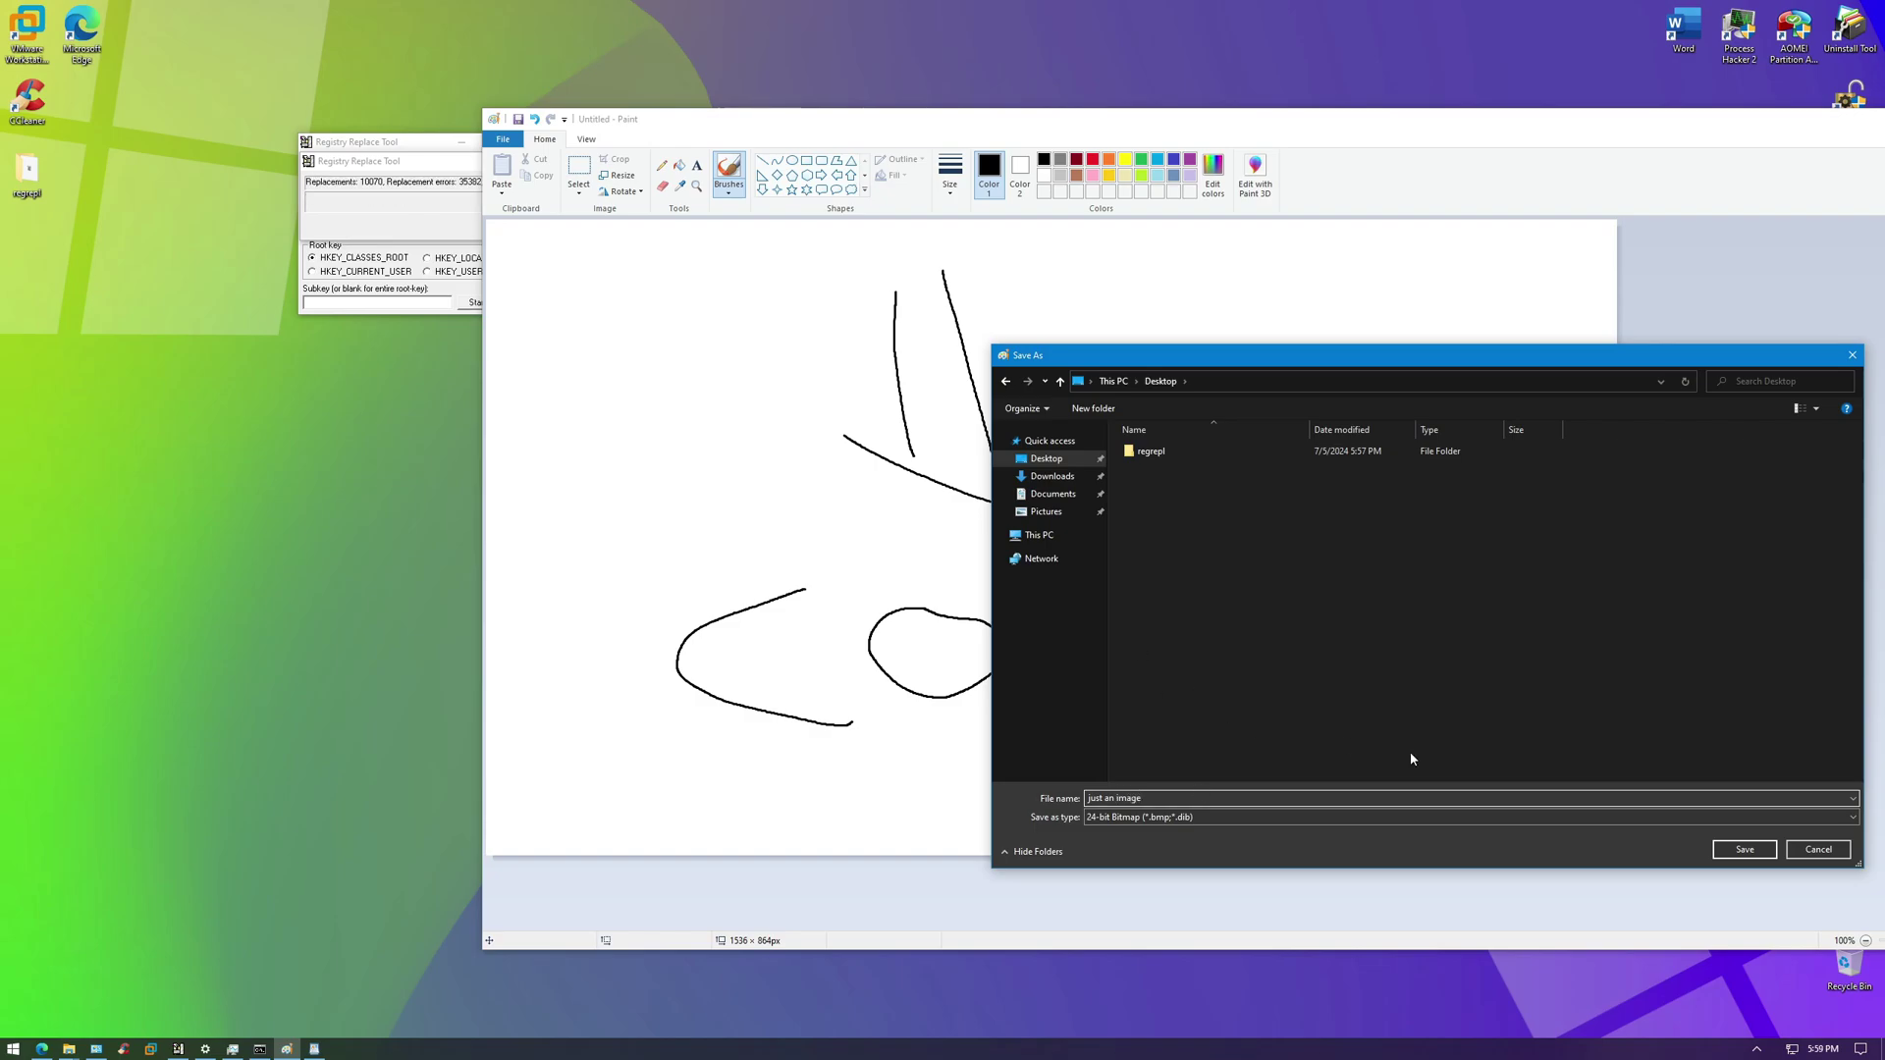
pyautogui.click(1745, 849)
pyautogui.moveTo(1059, 127); pyautogui.dragTo(825, 147)
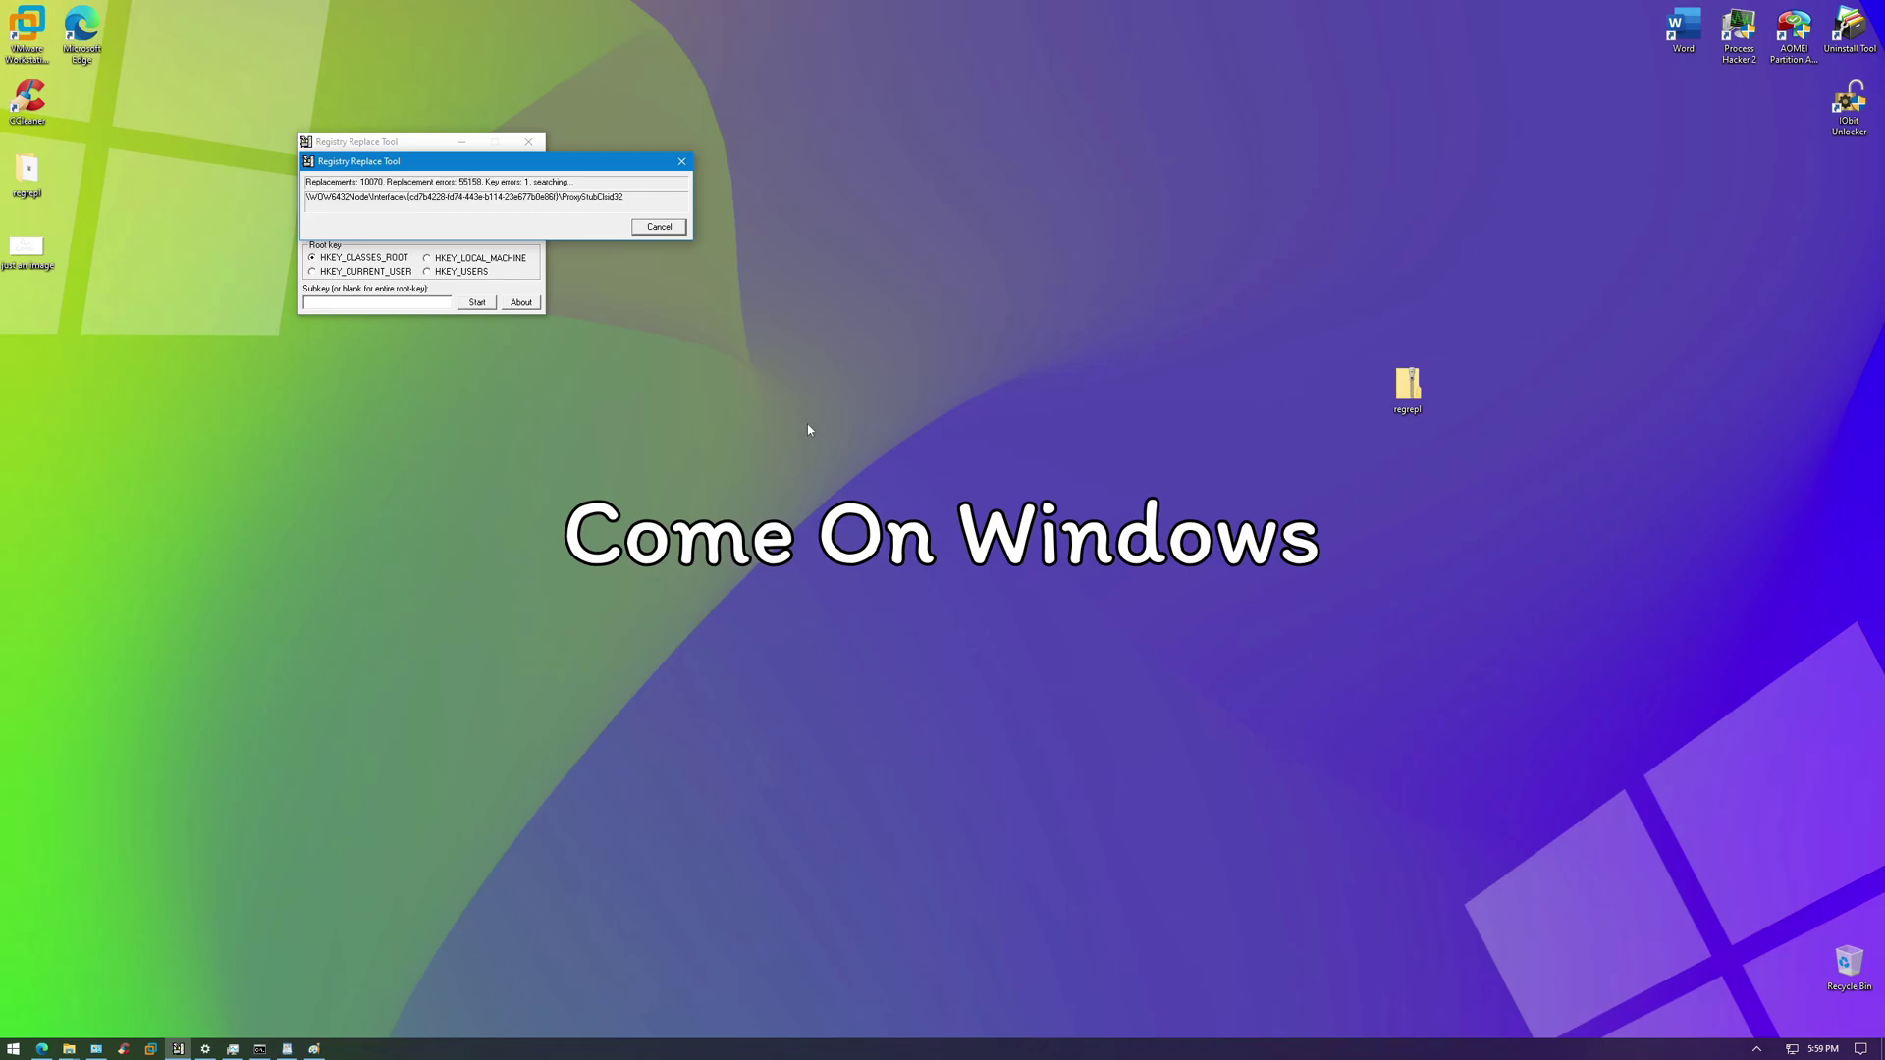
# Close the finished replacement and run the same one on HKEY_CURRENT_USER, declining further error messages
pyautogui.click(208, 1049)
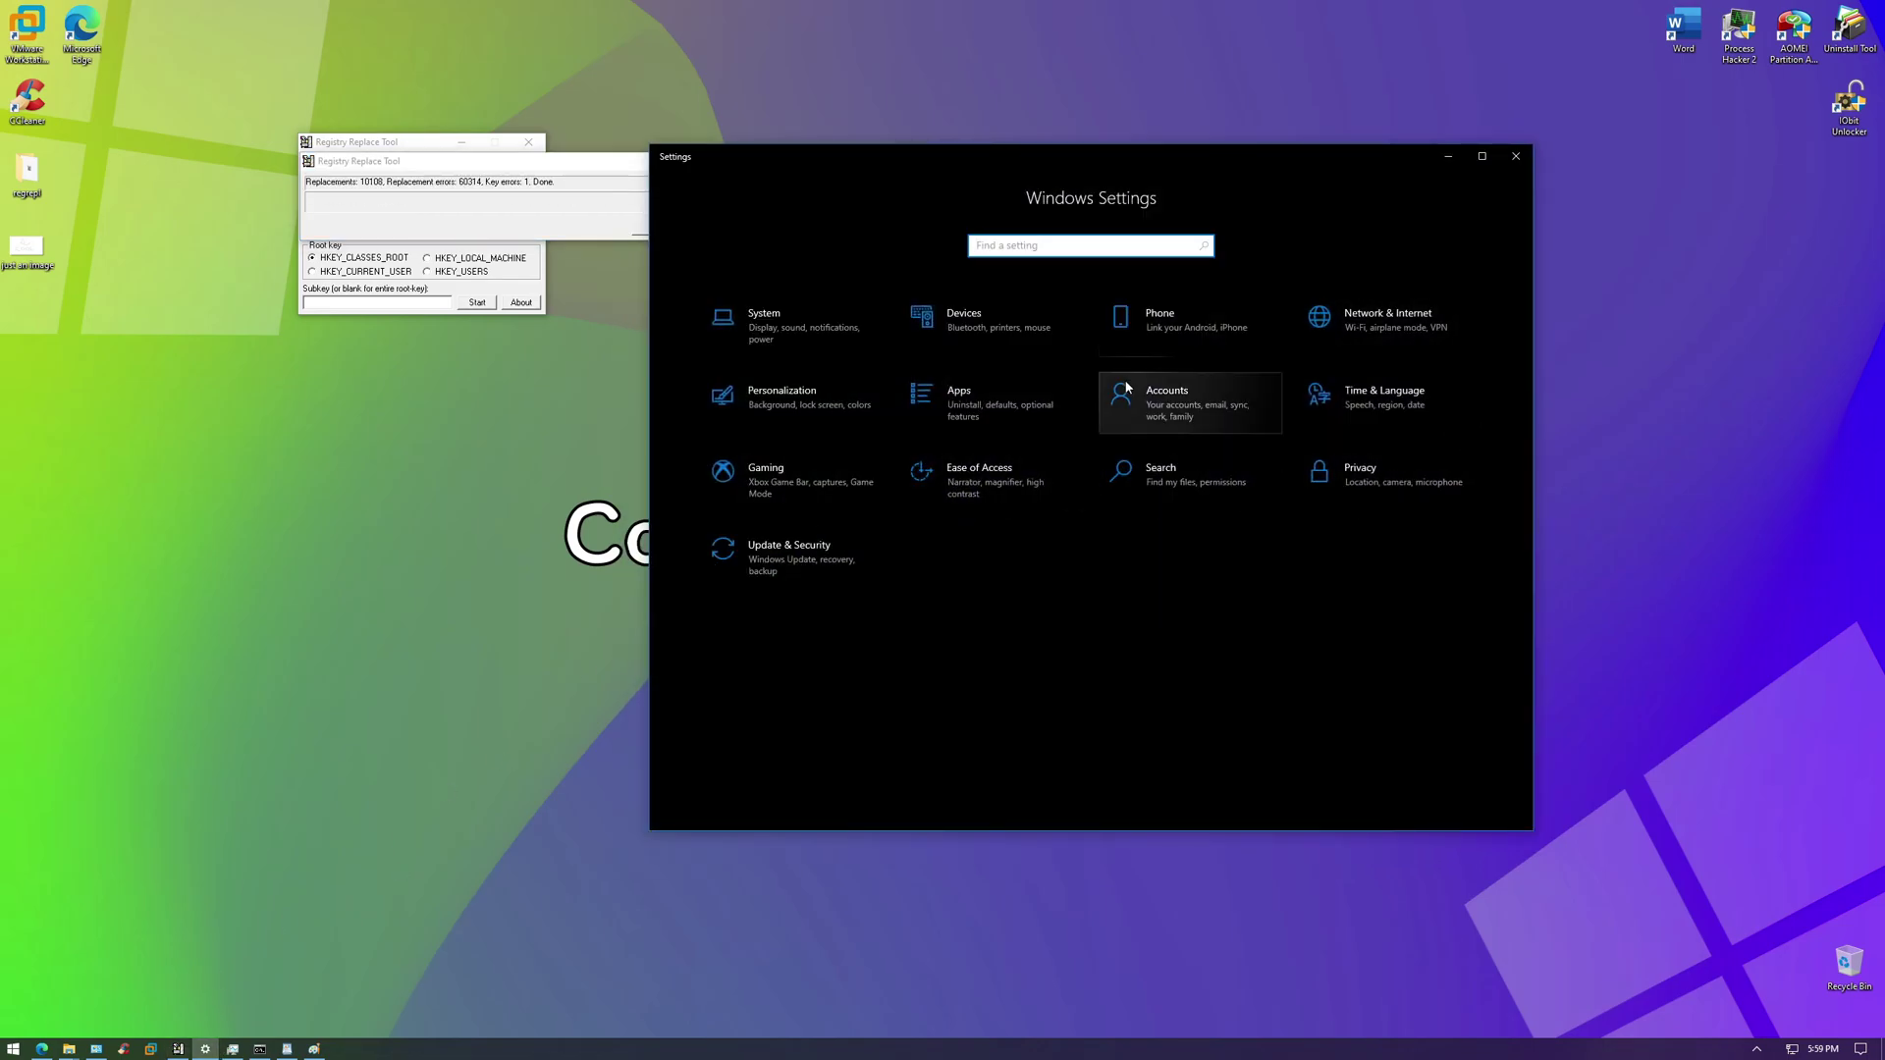
pyautogui.click(607, 175)
pyautogui.click(657, 226)
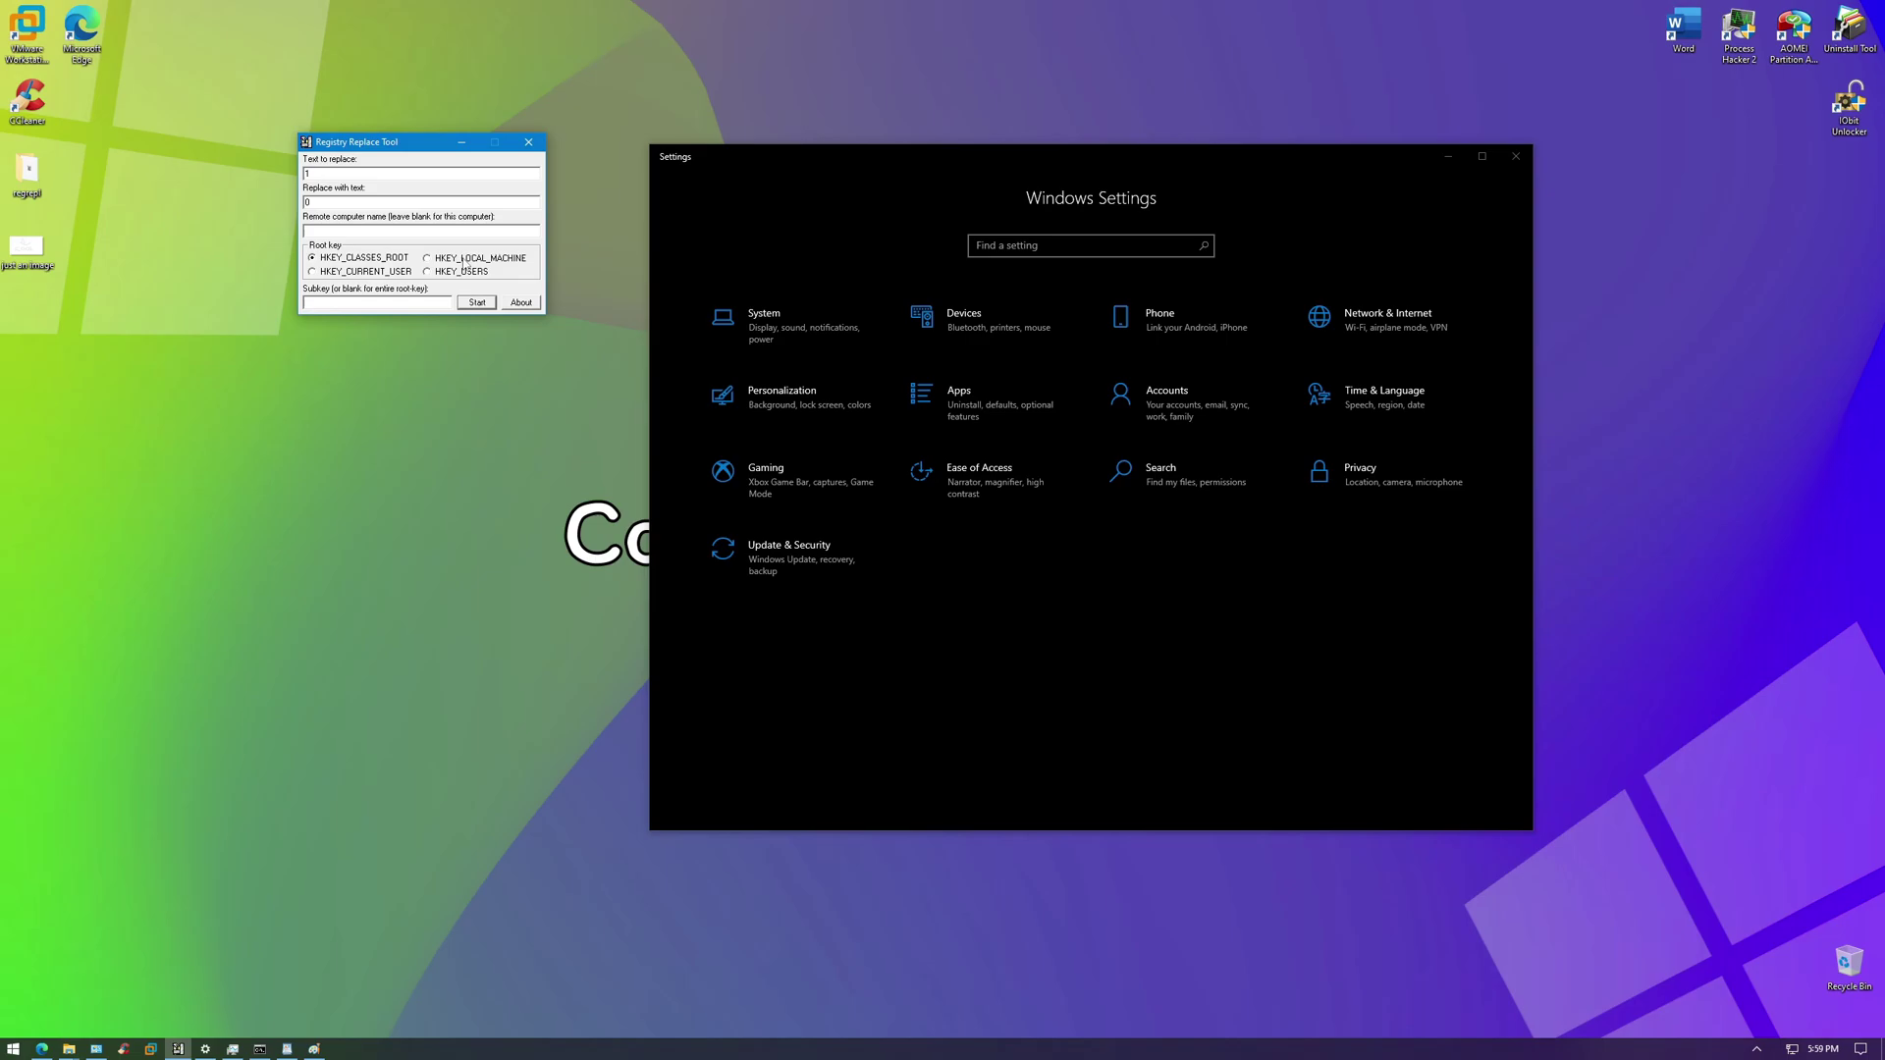
pyautogui.press('Return')
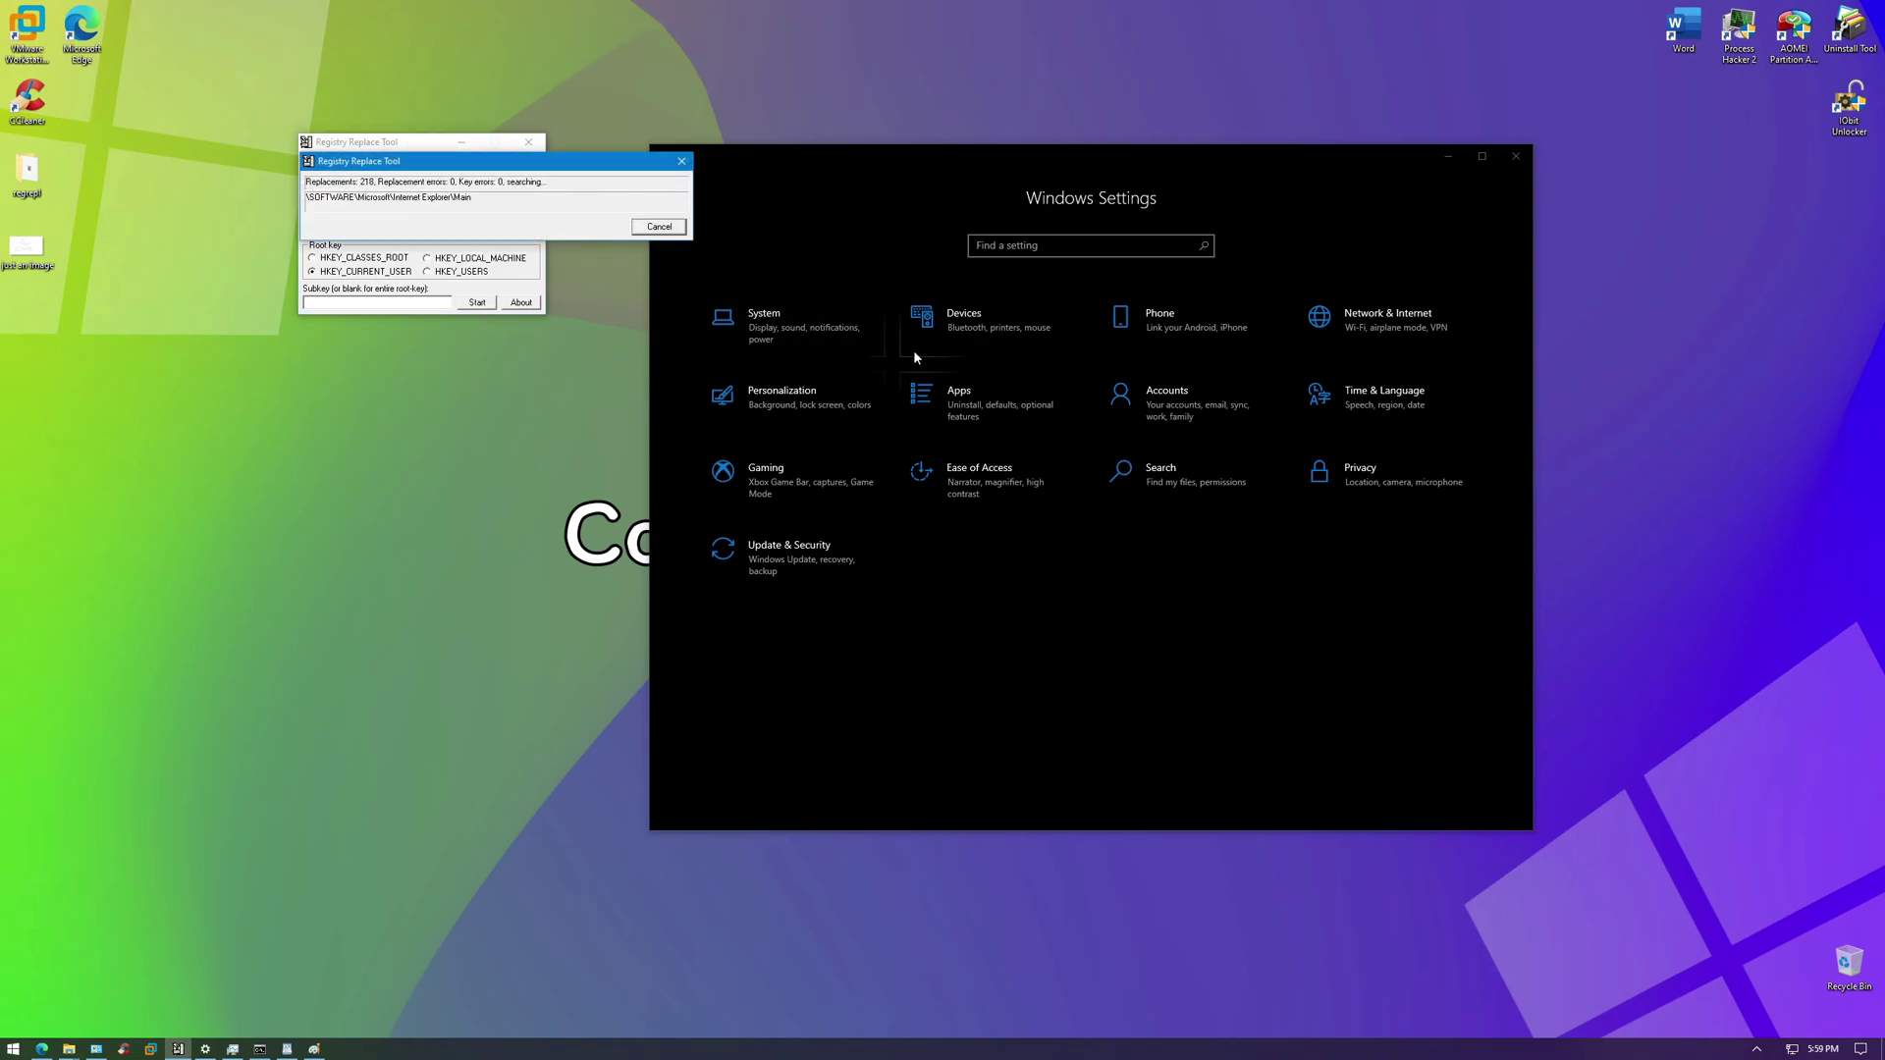
pyautogui.click(993, 592)
# Open the System settings page, and start replacing 1 with 0 in HKEY_LOCAL_MACHINE with further error messages declined
pyautogui.click(798, 324)
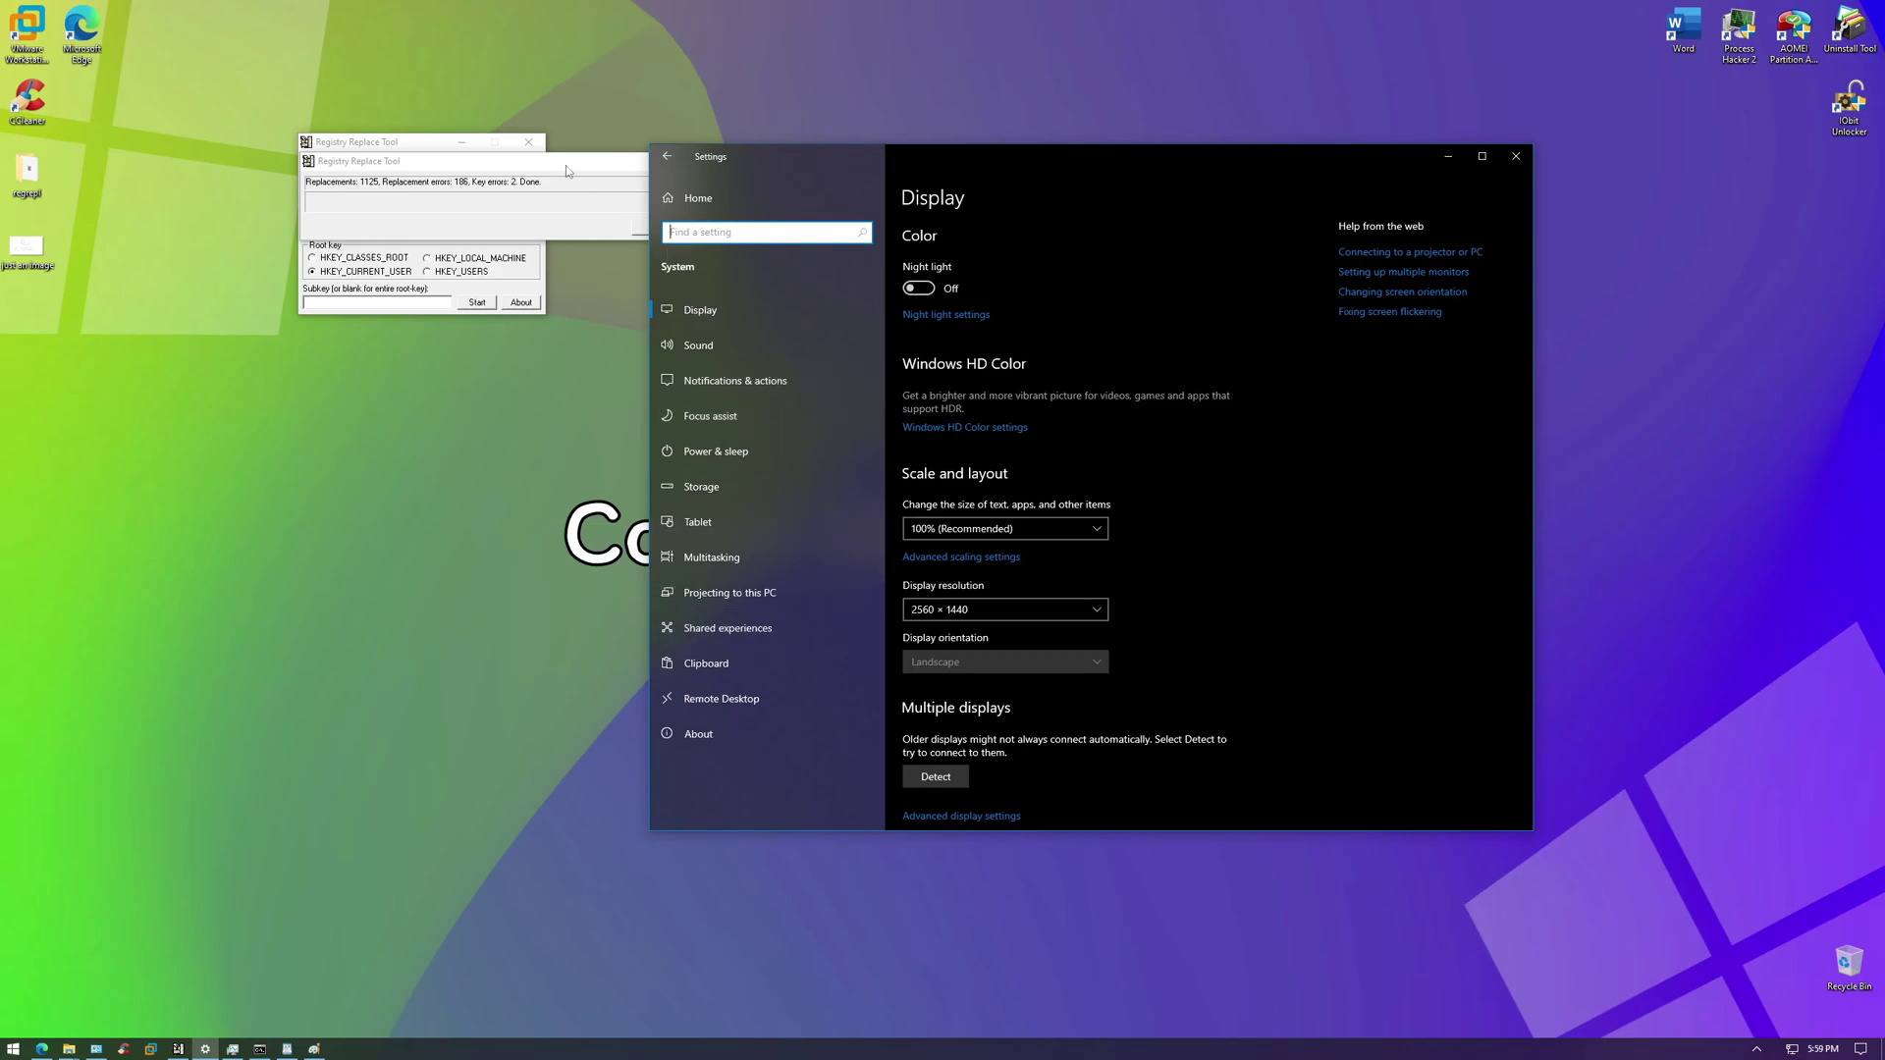
pyautogui.click(477, 303)
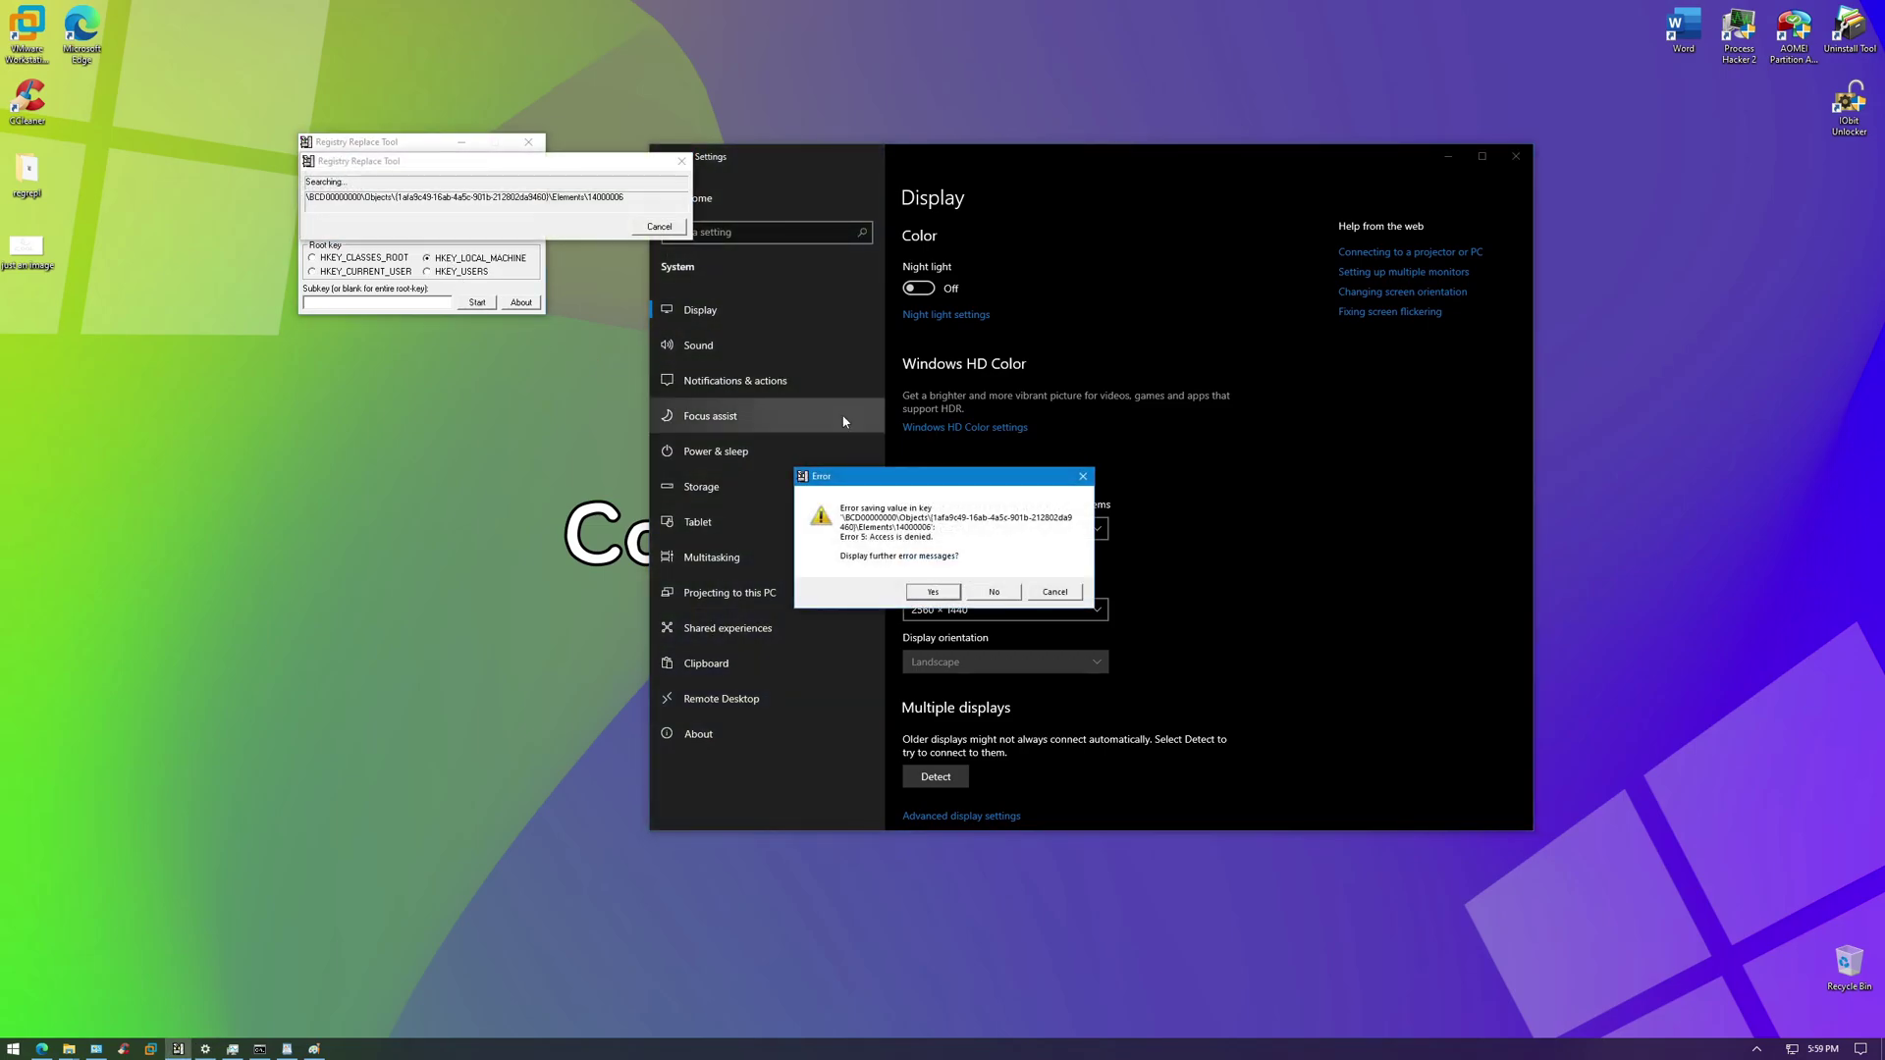
pyautogui.click(993, 592)
# Check the System About page and the Privacy settings, and return to the Settings home page
pyautogui.click(699, 733)
pyautogui.click(758, 195)
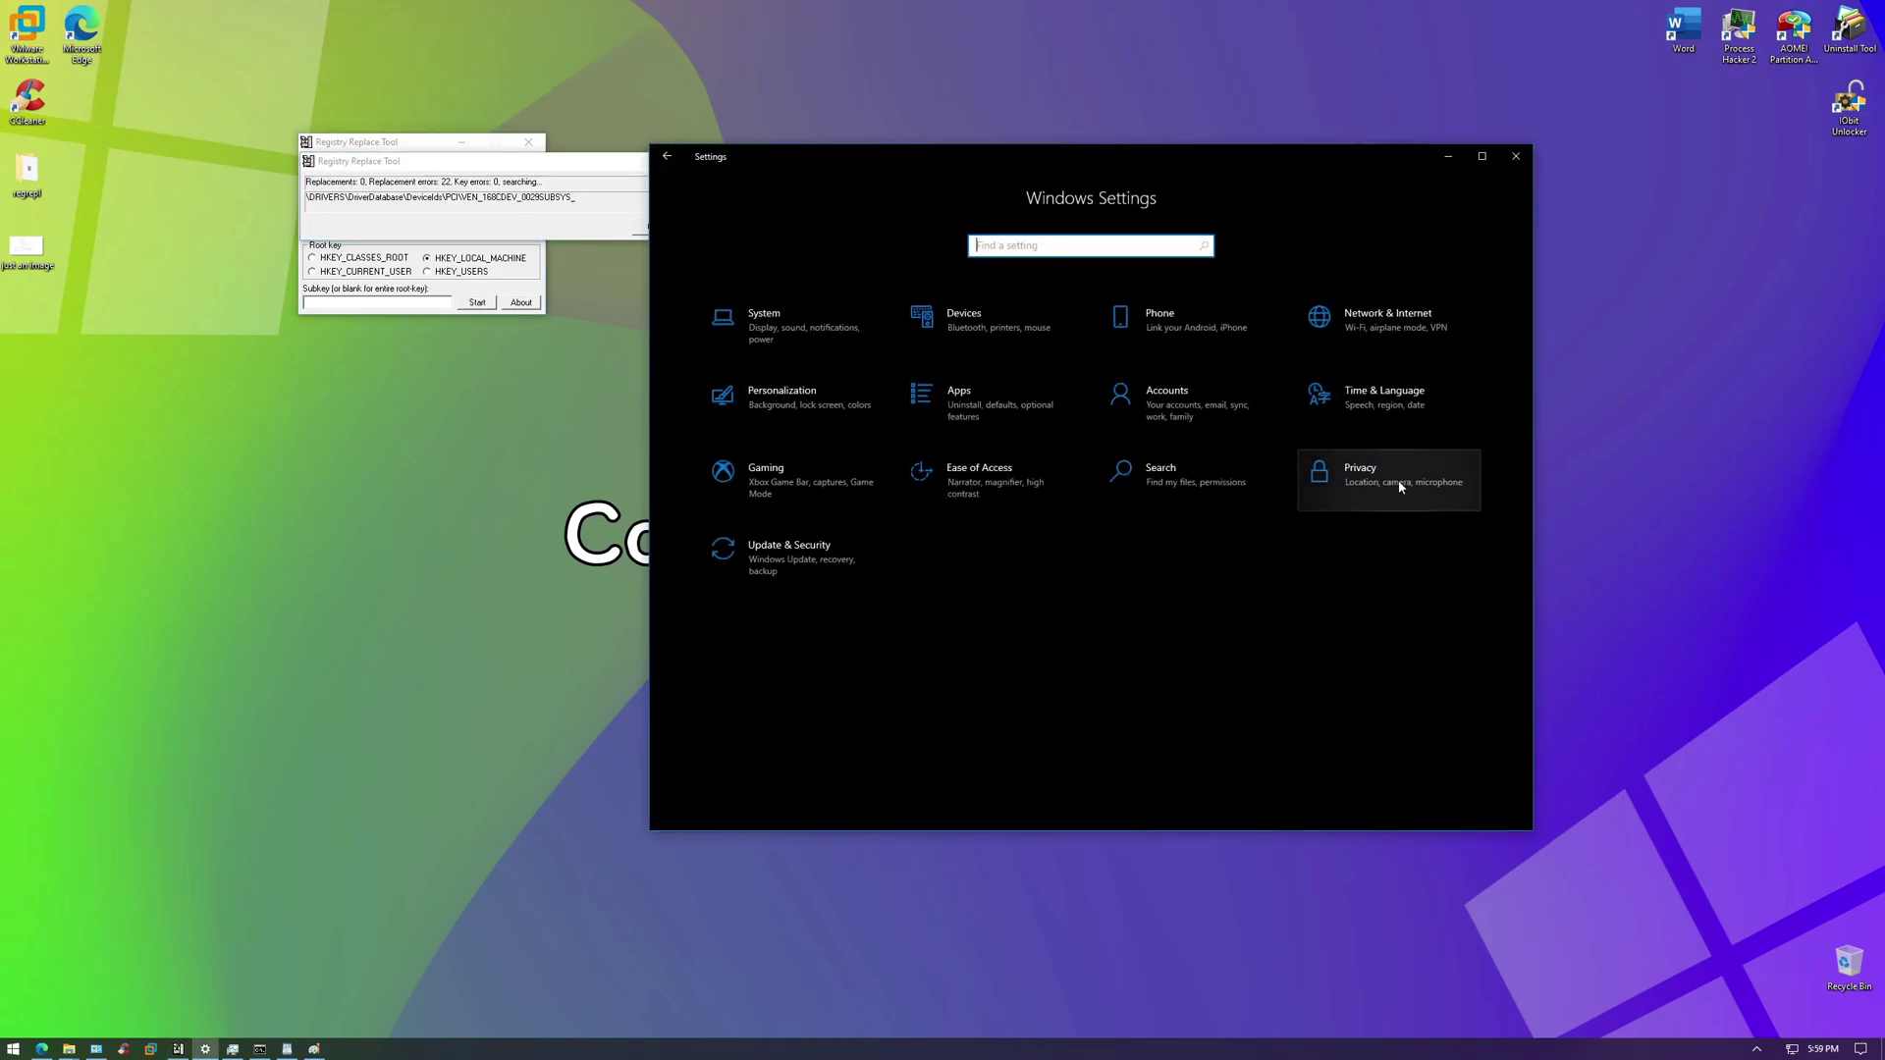
pyautogui.click(1394, 481)
pyautogui.click(737, 463)
pyautogui.click(738, 201)
# Run whoami in Command Prompt, and try to launch winver from the Run dialog
pyautogui.click(259, 1048)
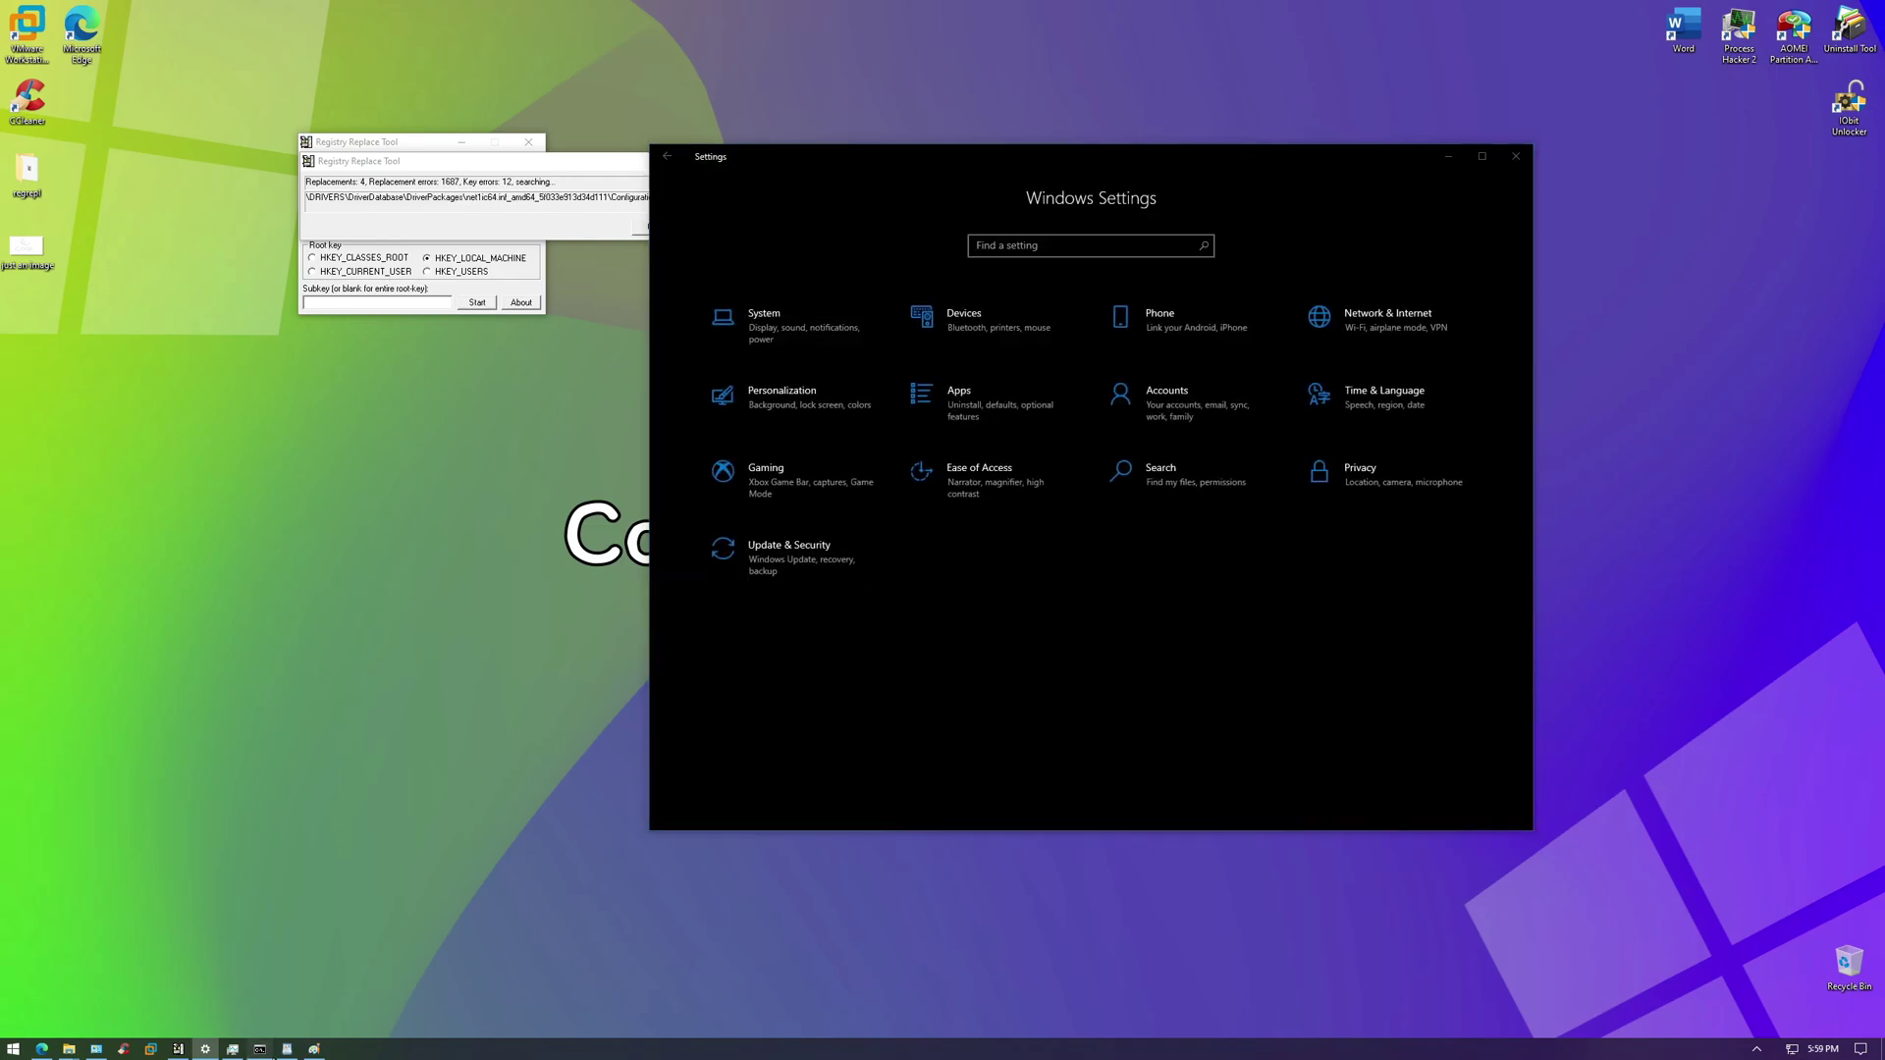
pyautogui.write('whoami')
pyautogui.press('super+r')
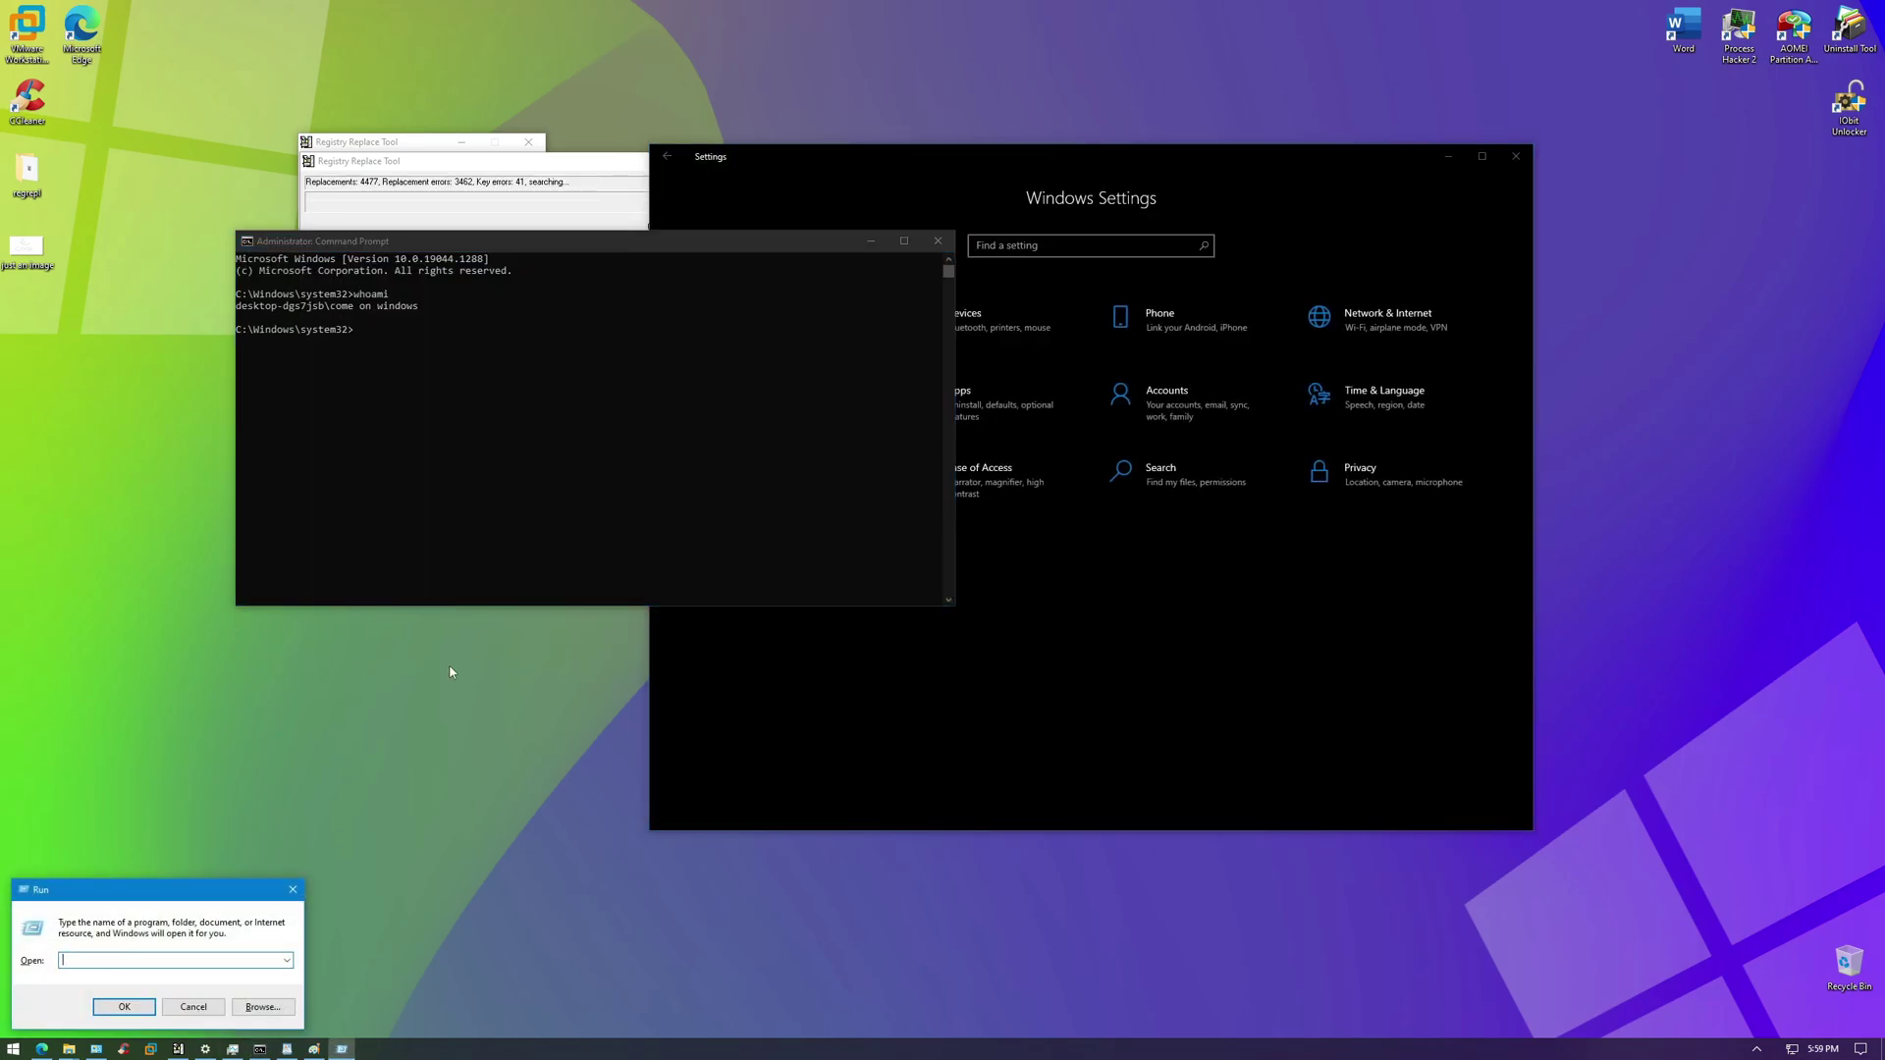
pyautogui.write('winver')
pyautogui.press('Return')
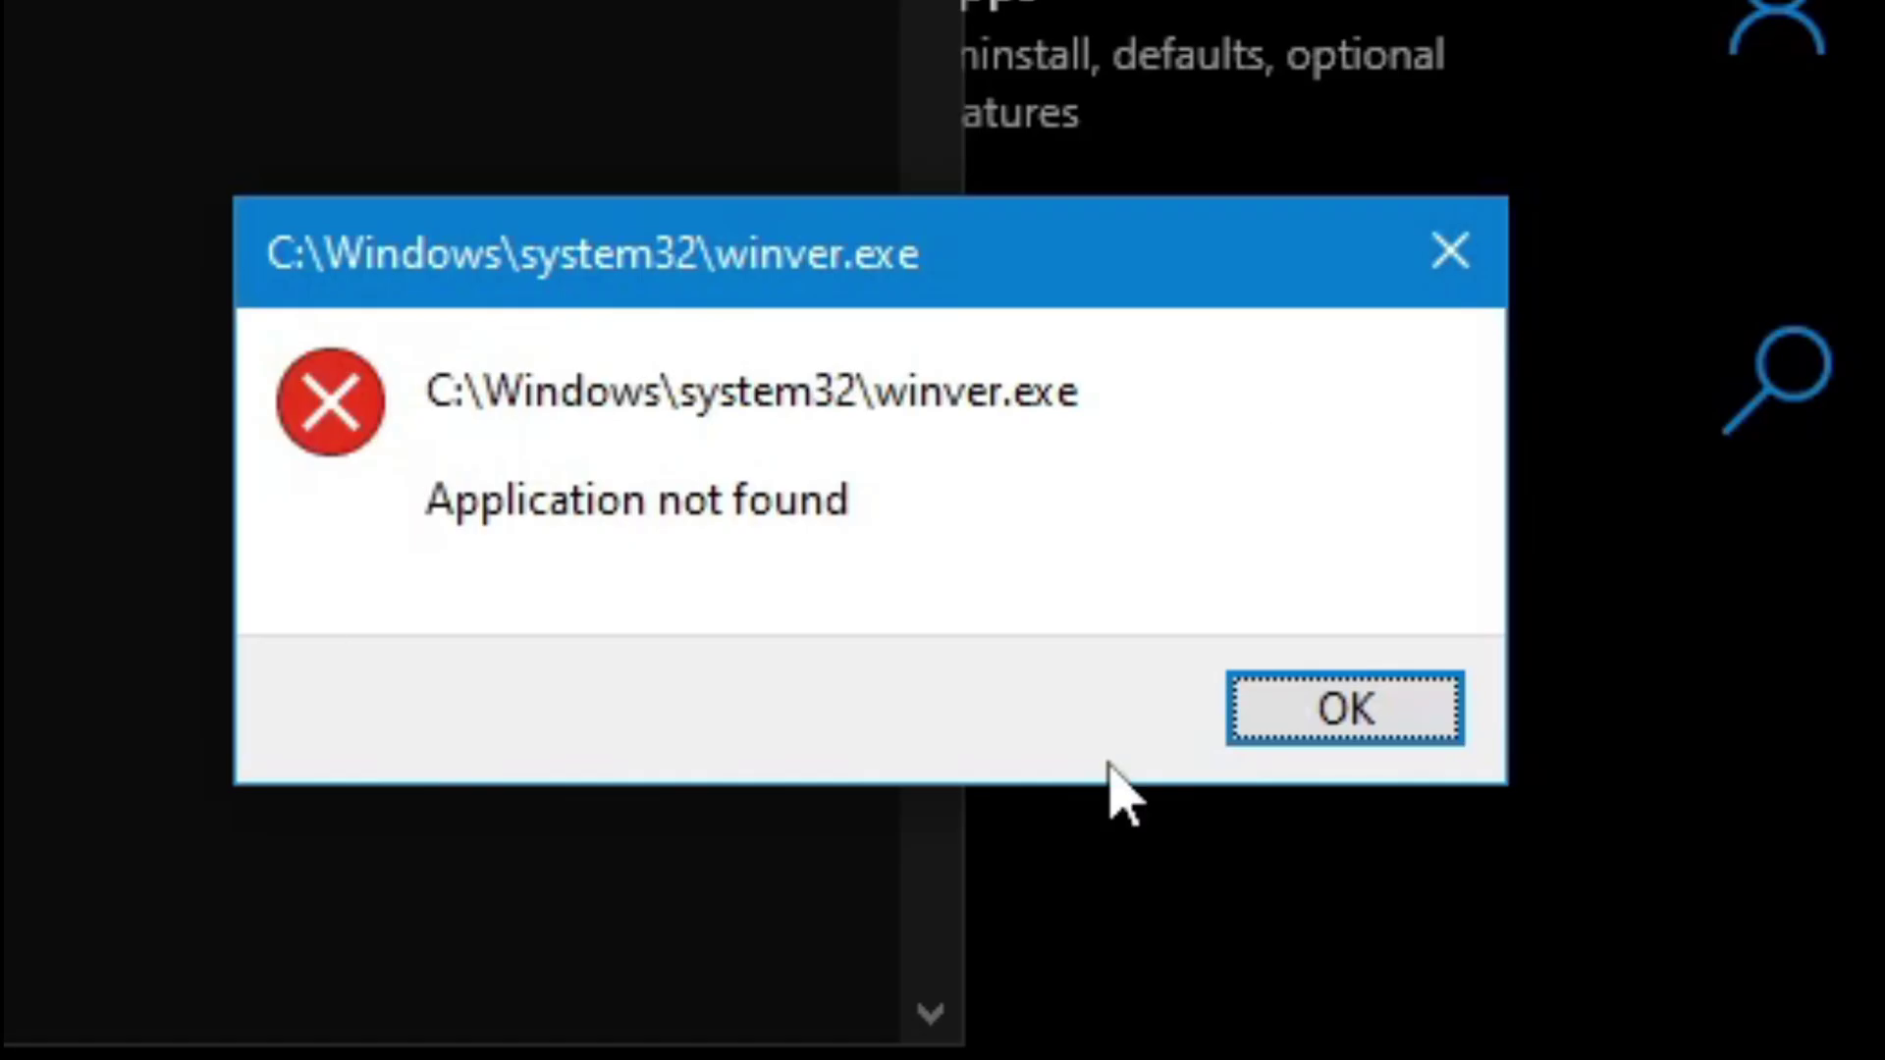
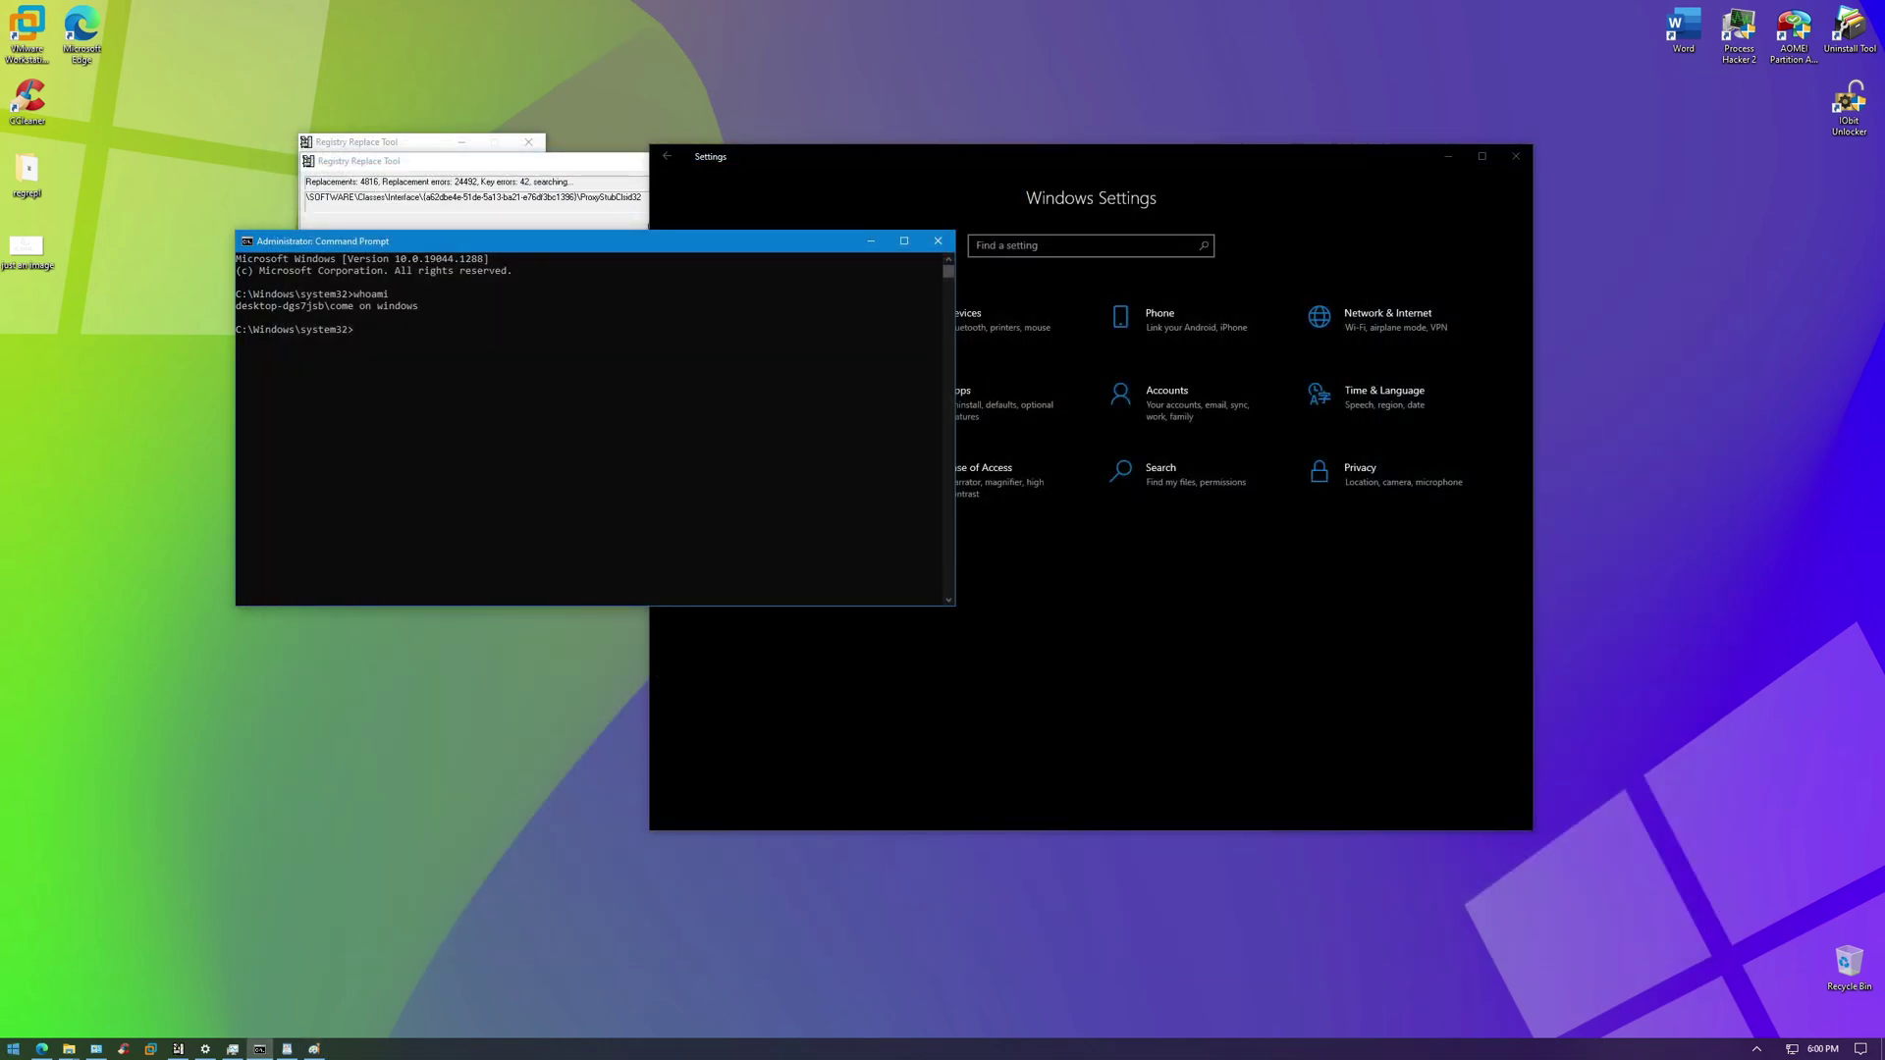
# Save the WordPad document on the desktop as "just a normal document"
pyautogui.press('super')
pyautogui.click(287, 1048)
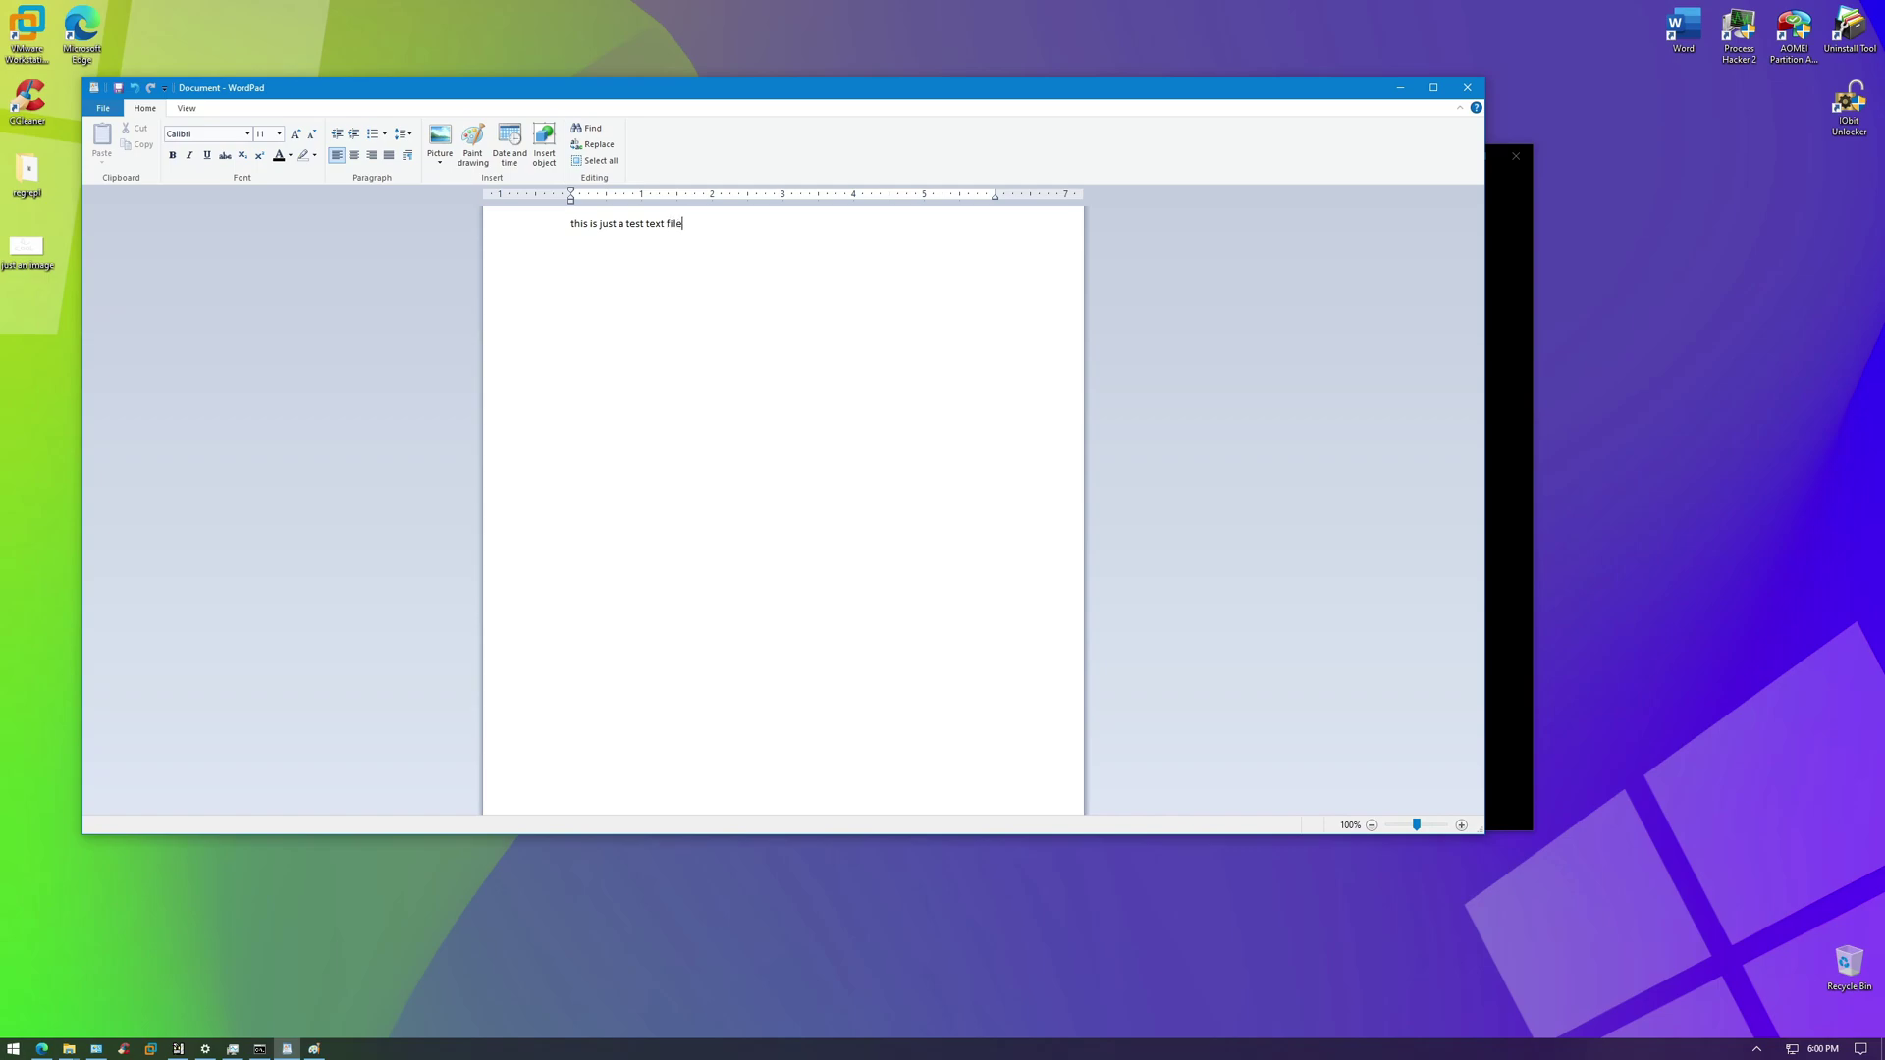
pyautogui.click(102, 108)
pyautogui.moveTo(137, 228)
pyautogui.click(295, 201)
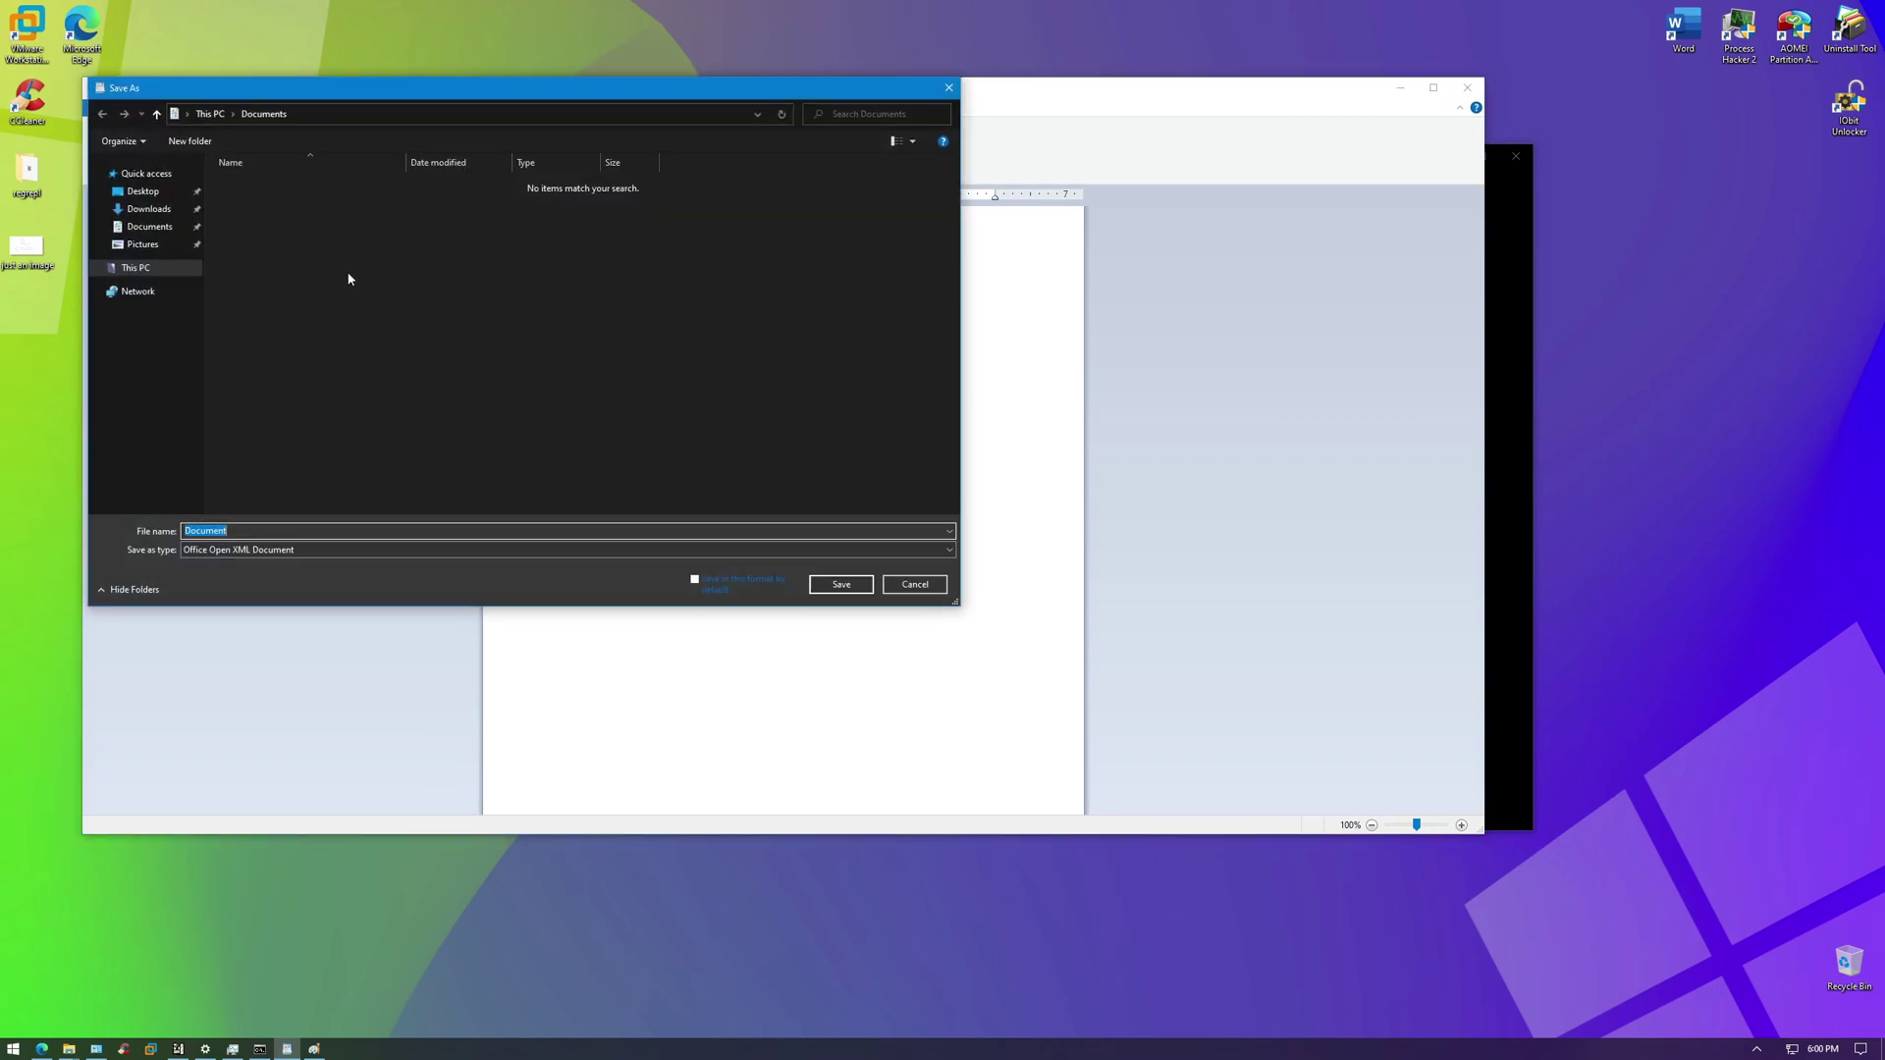
pyautogui.click(143, 192)
pyautogui.doubleClick(205, 530)
pyautogui.write('just a')
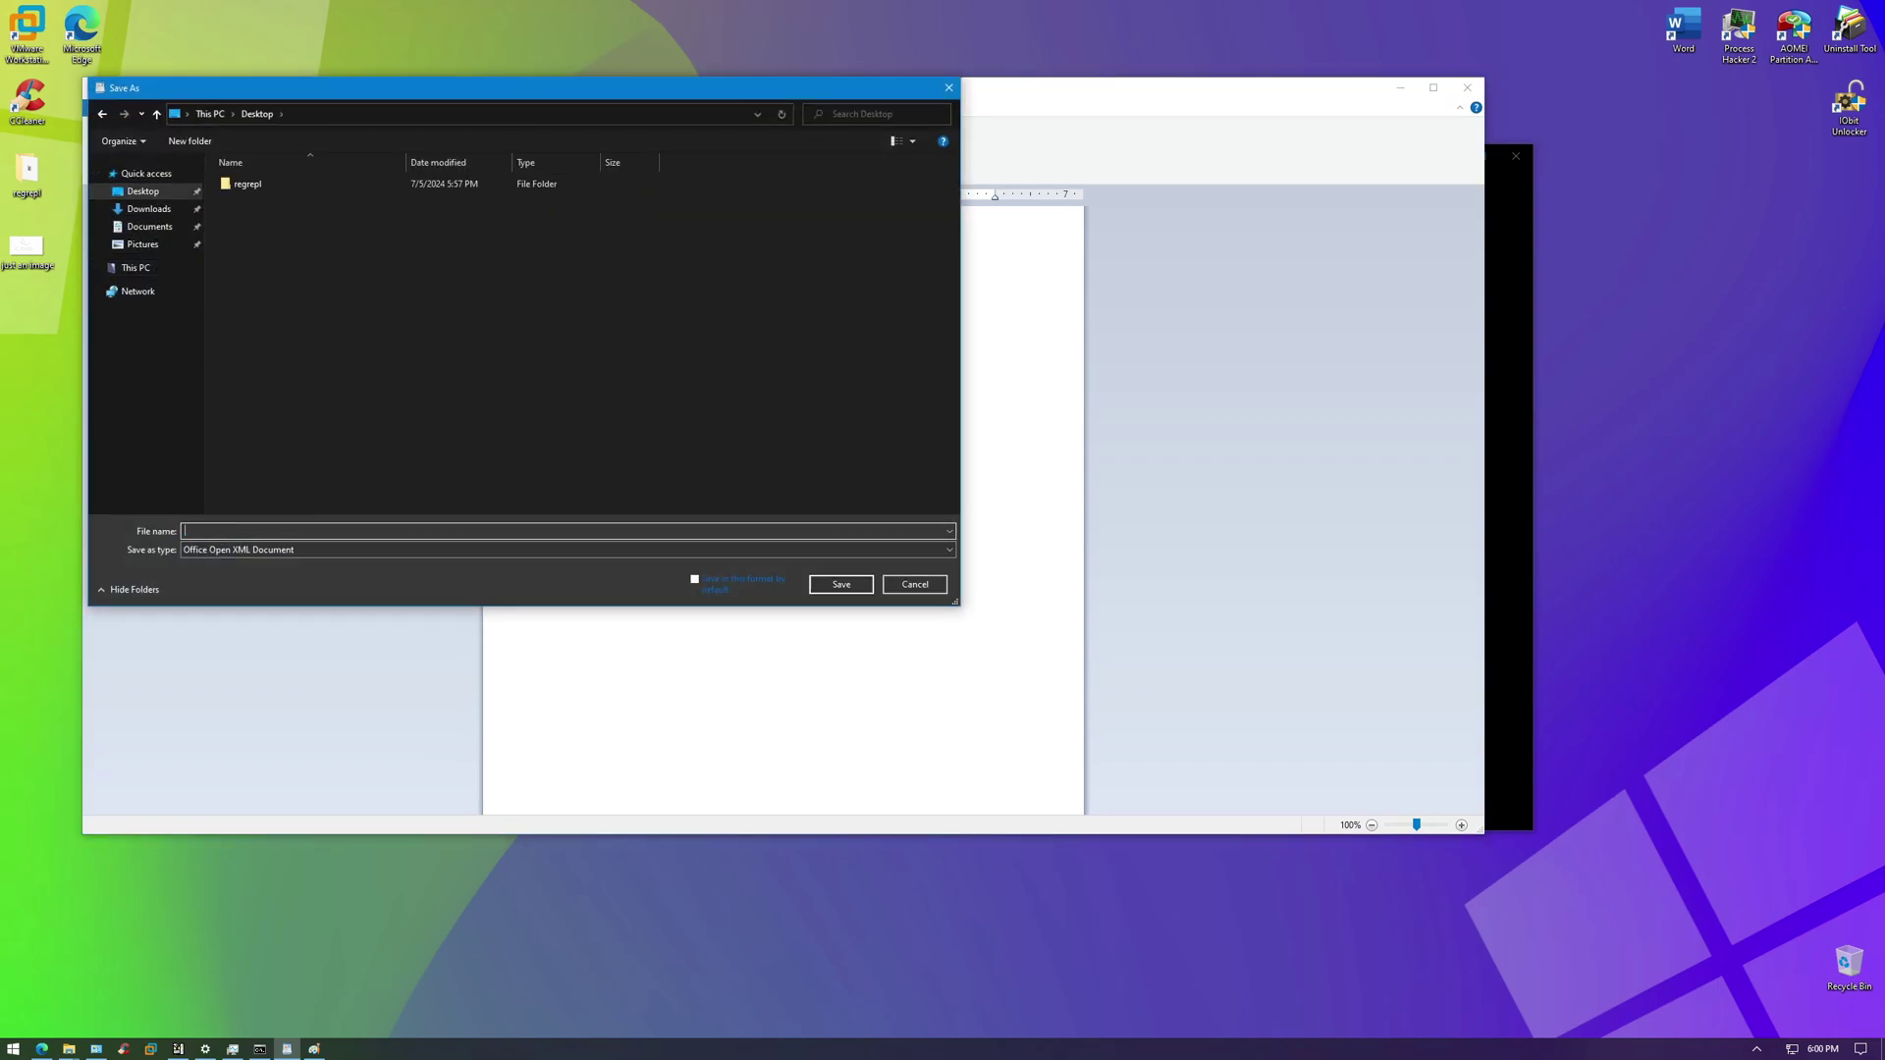
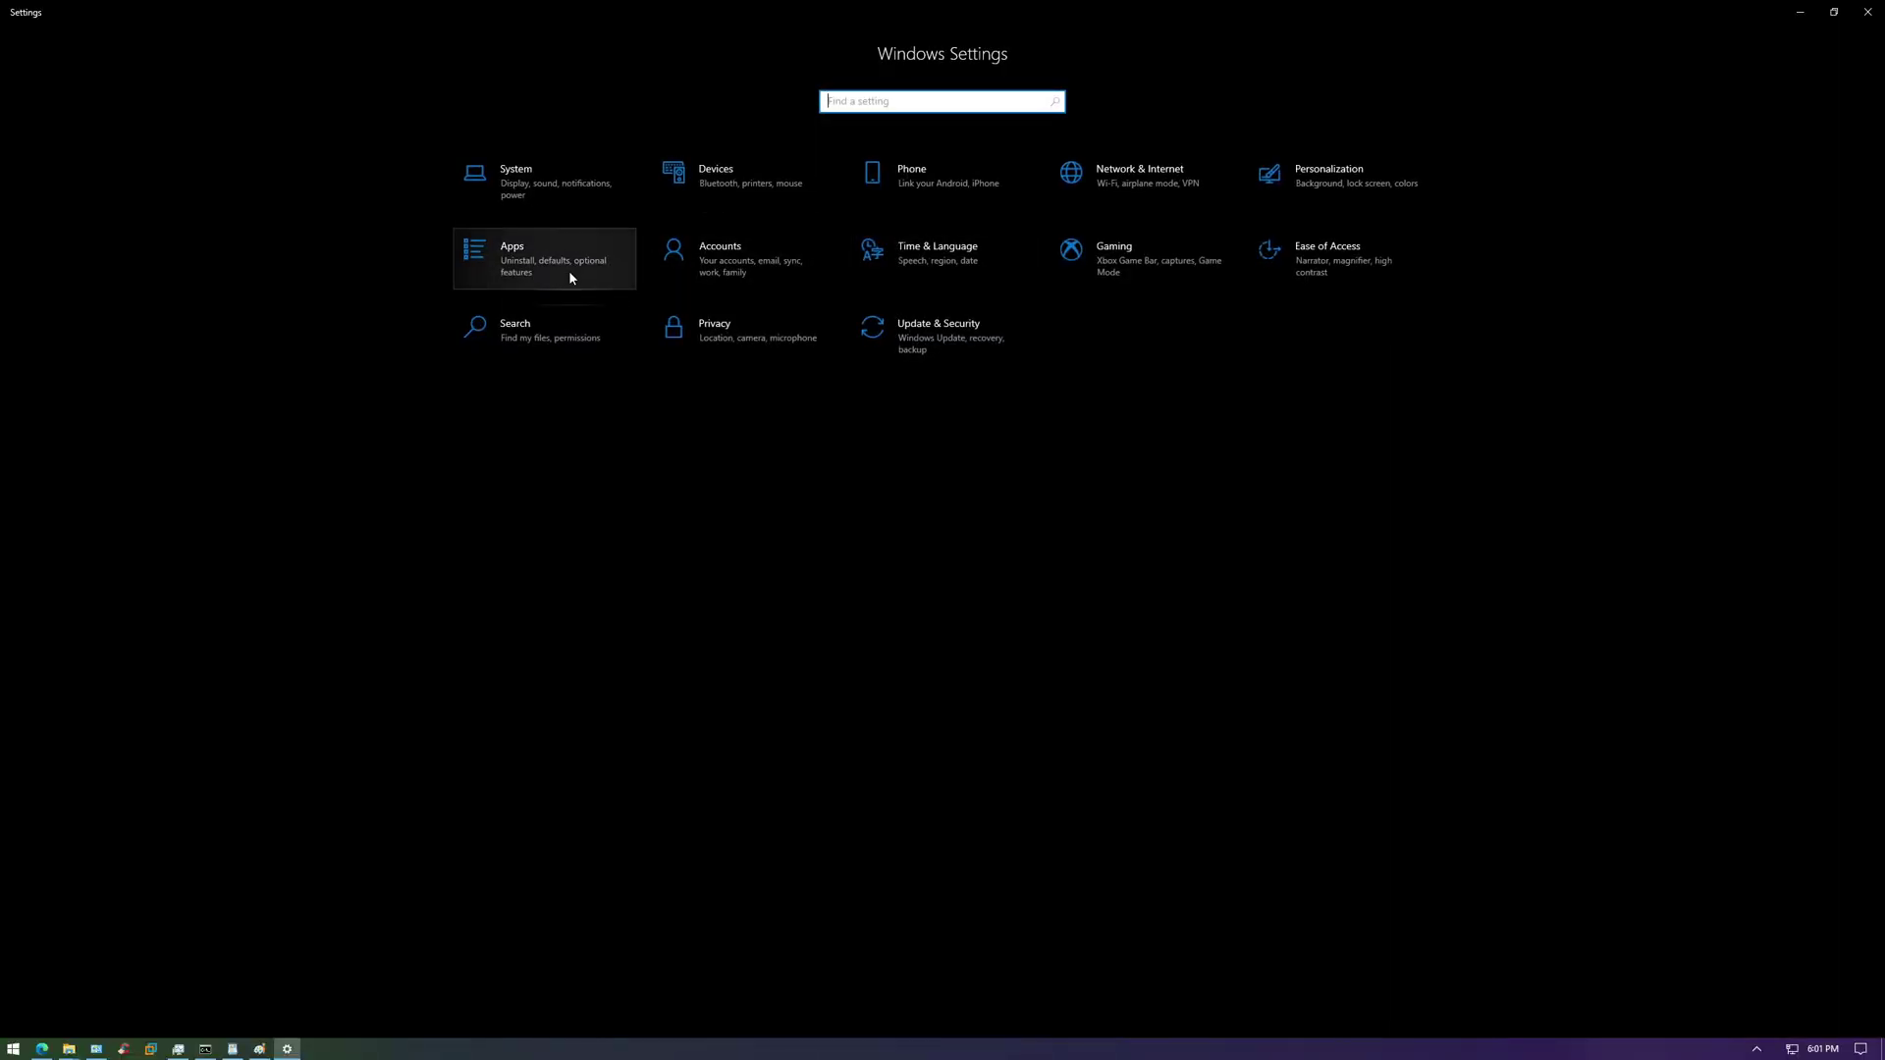
# Look through the Personalization, Network & Internet, Phone and Devices pages in Settings for display changes
pyautogui.click(1096, 262)
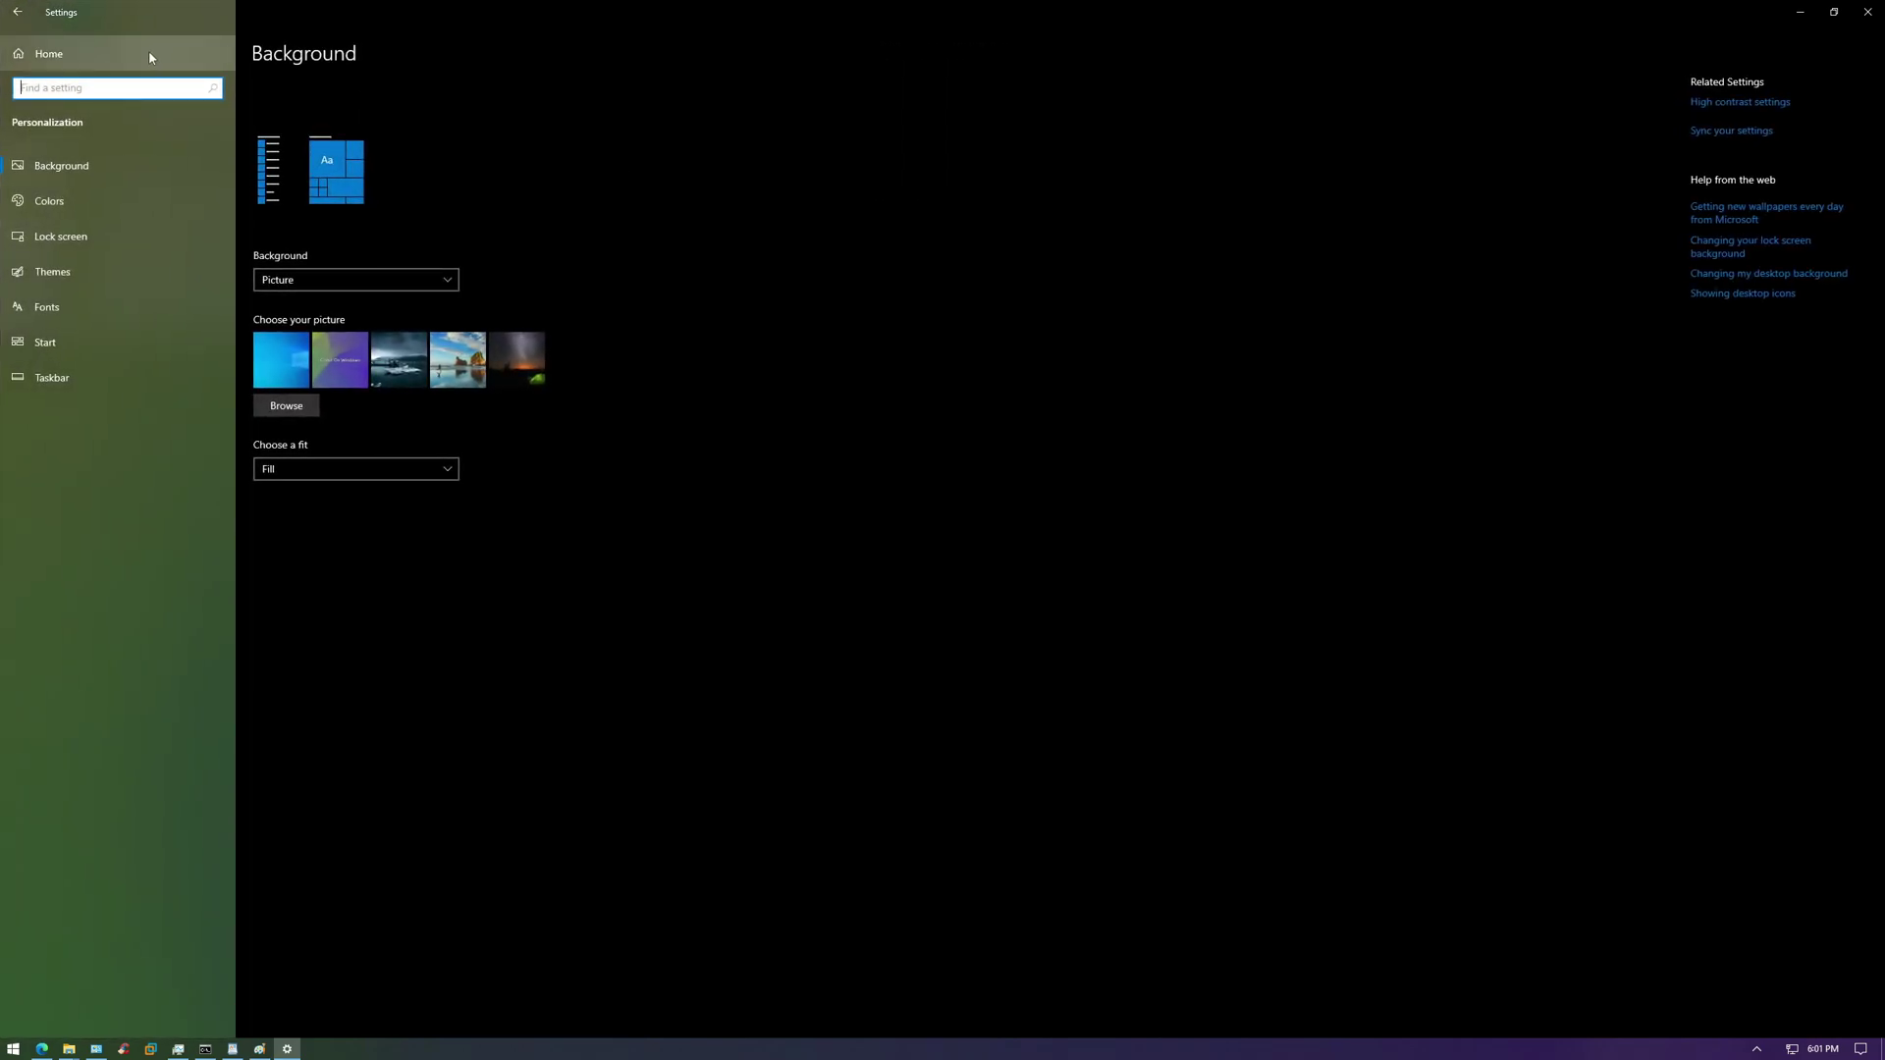
pyautogui.click(167, 202)
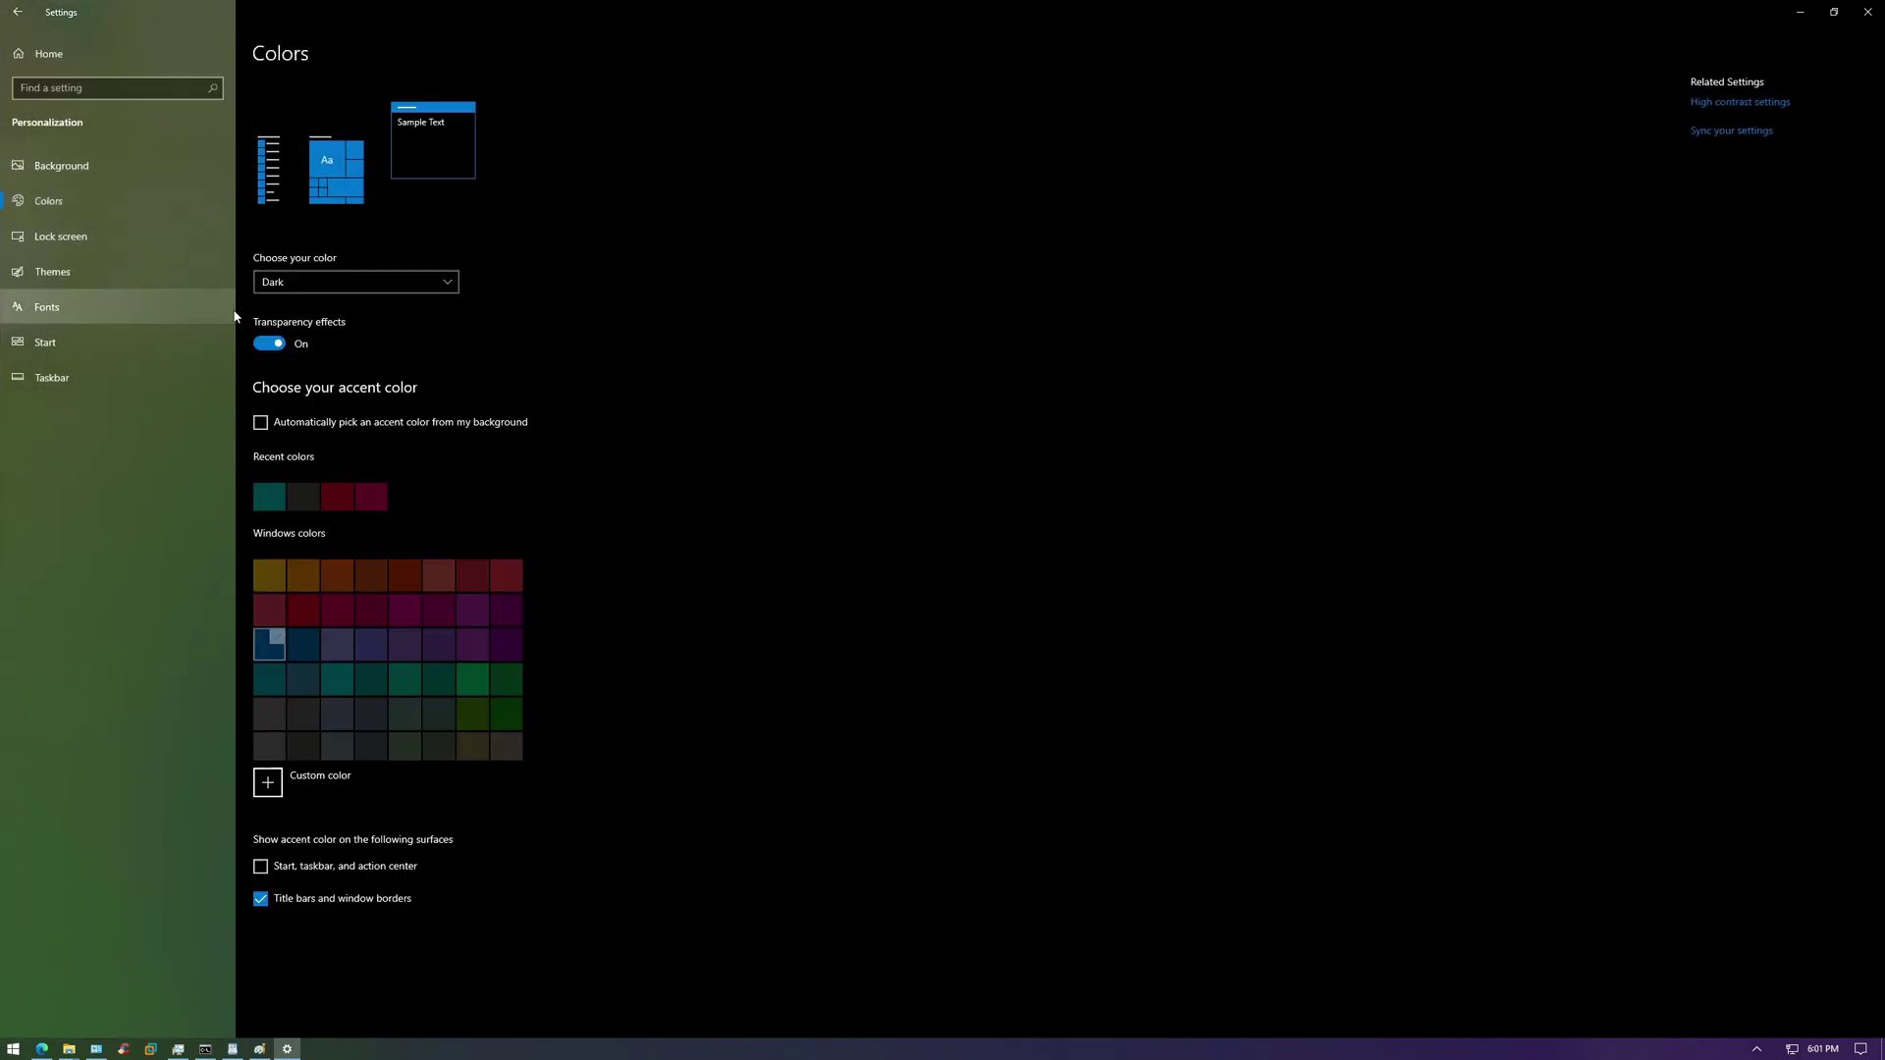
pyautogui.click(106, 237)
pyautogui.click(66, 56)
pyautogui.click(1179, 171)
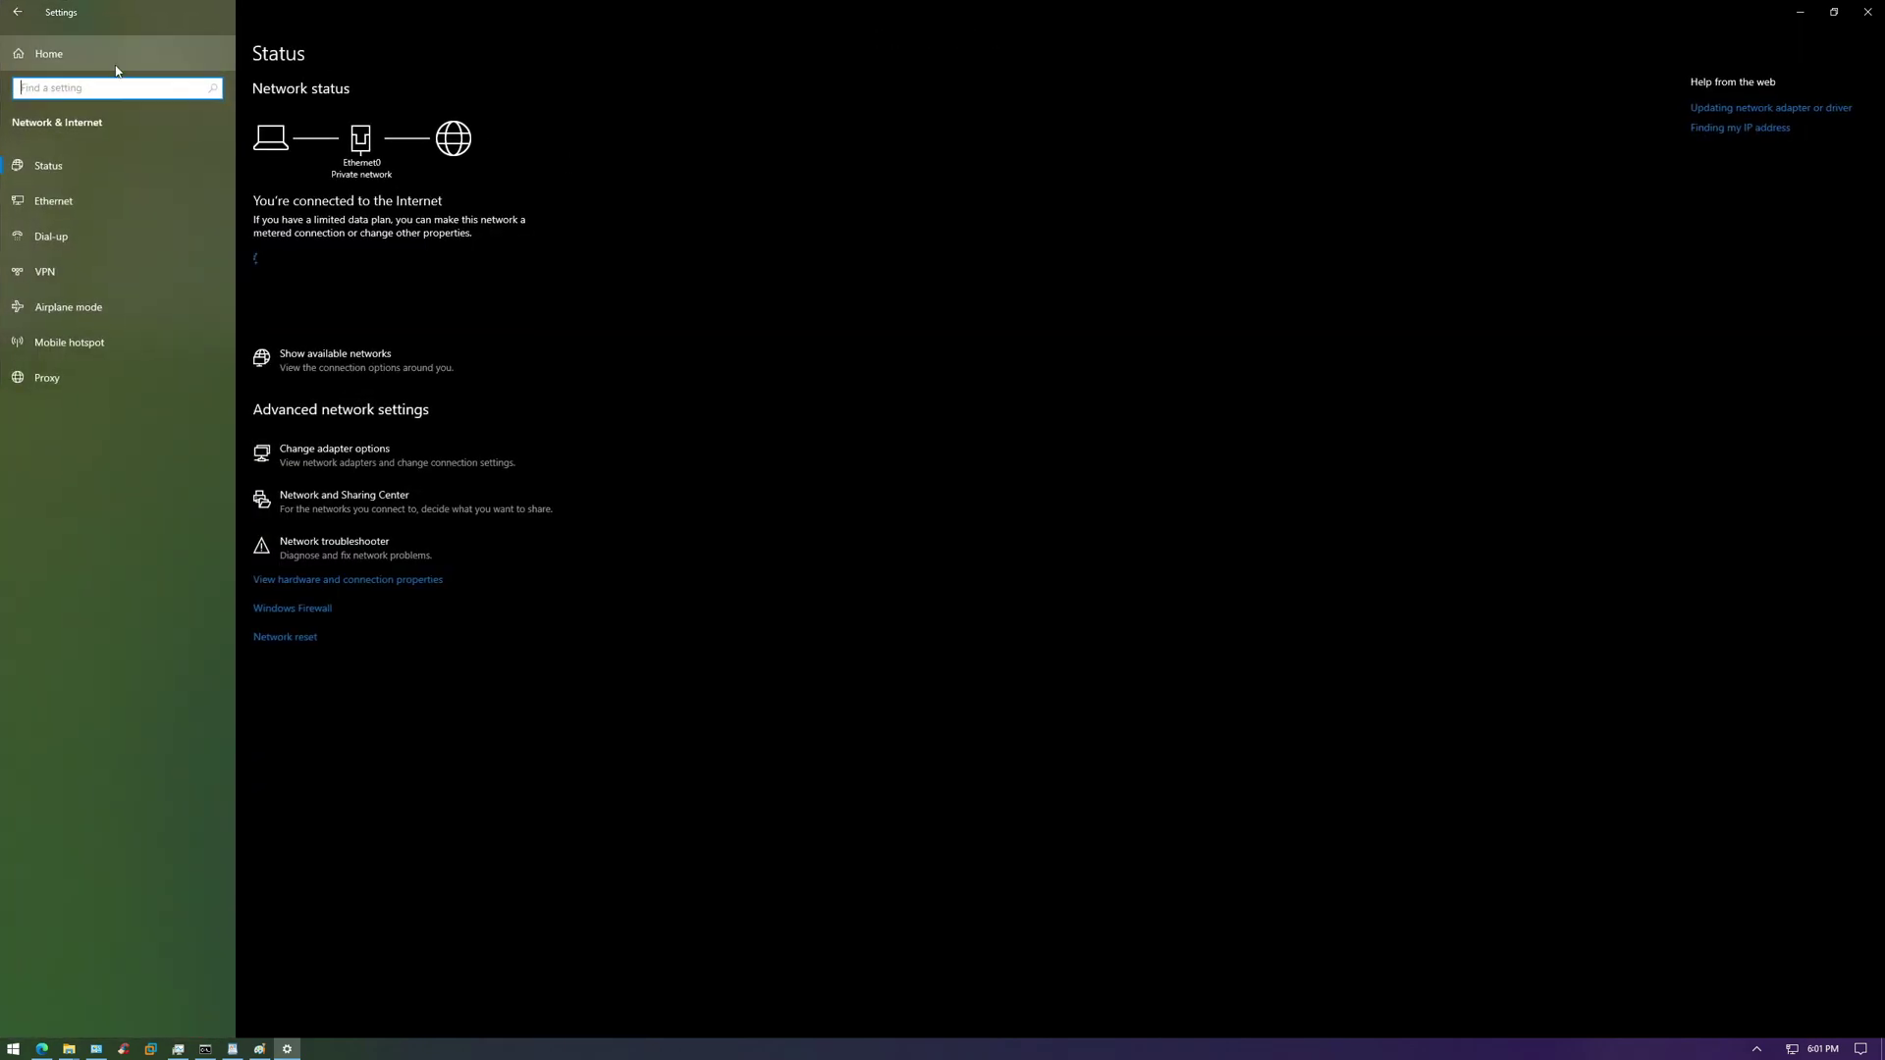
pyautogui.click(108, 56)
pyautogui.click(901, 181)
pyautogui.click(98, 56)
pyautogui.click(721, 191)
pyautogui.click(49, 53)
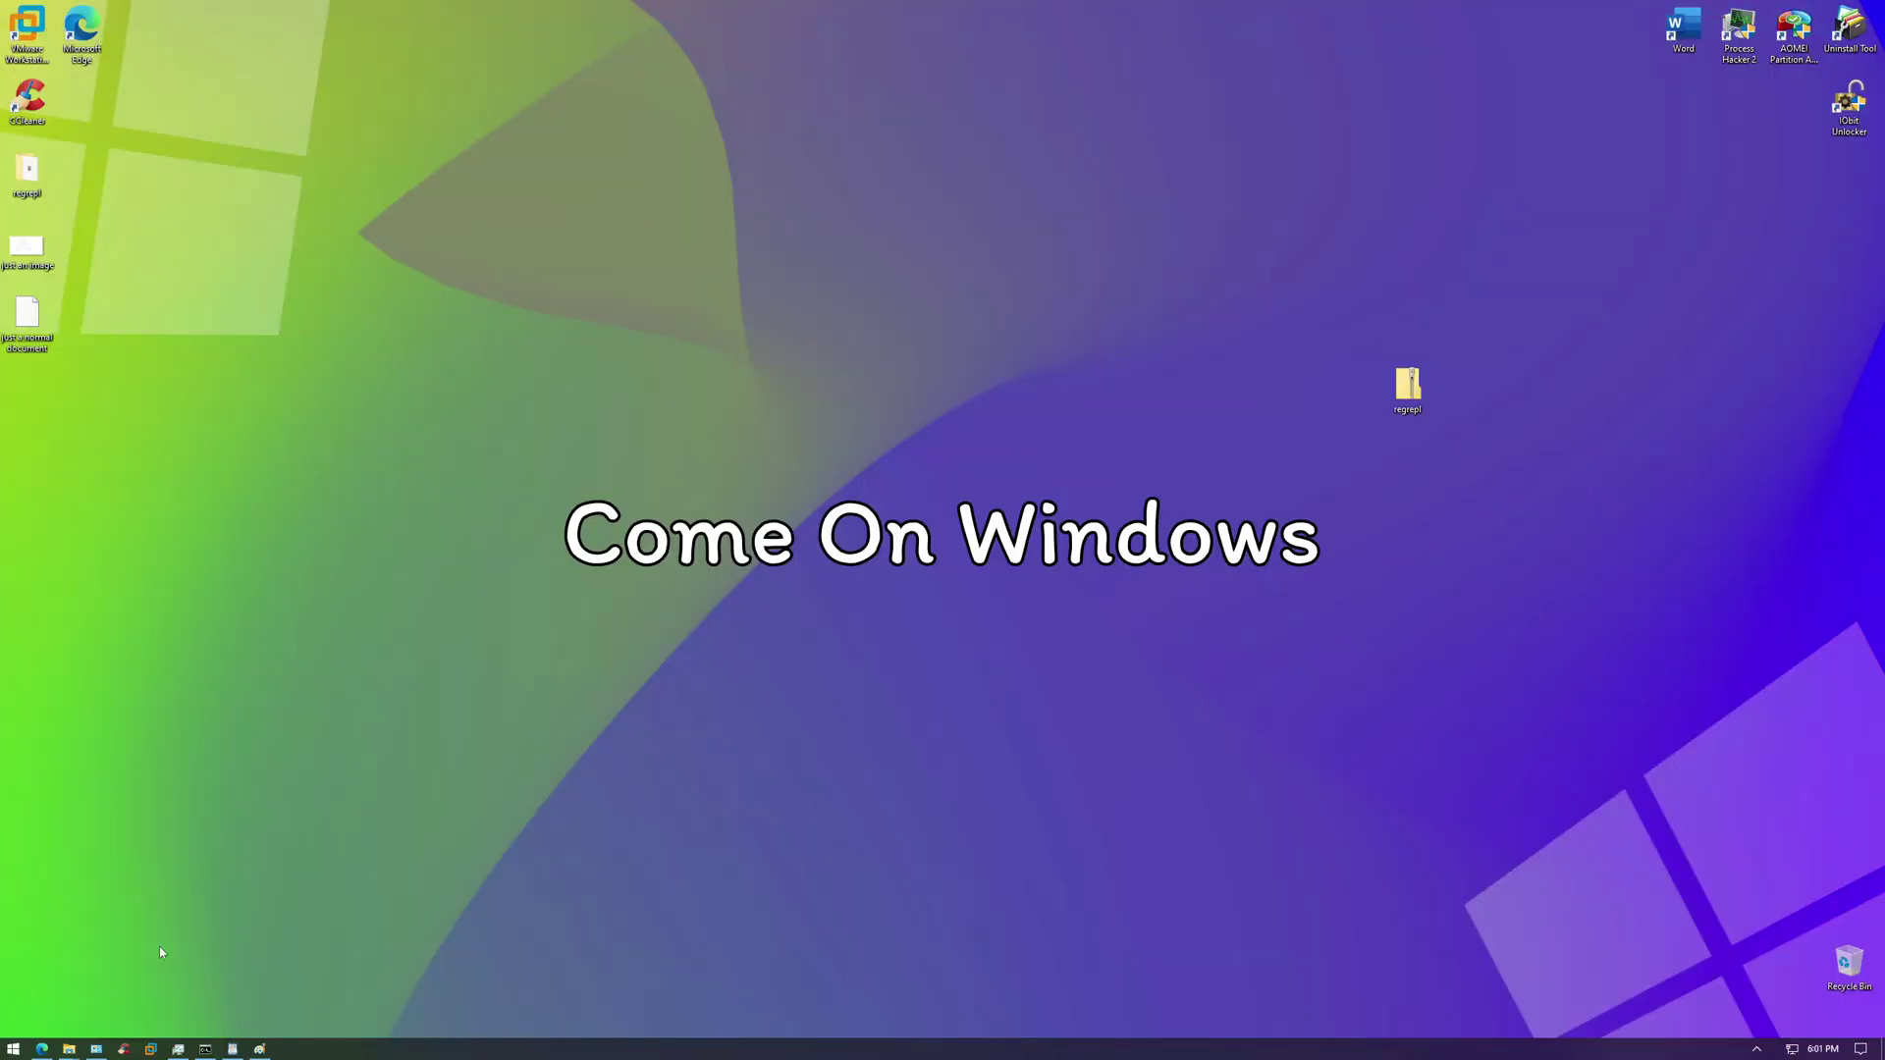
# Open System from Control Panel's System and Security category, and highlight the processor name on the About page
pyautogui.press('super')
pyautogui.click(788, 404)
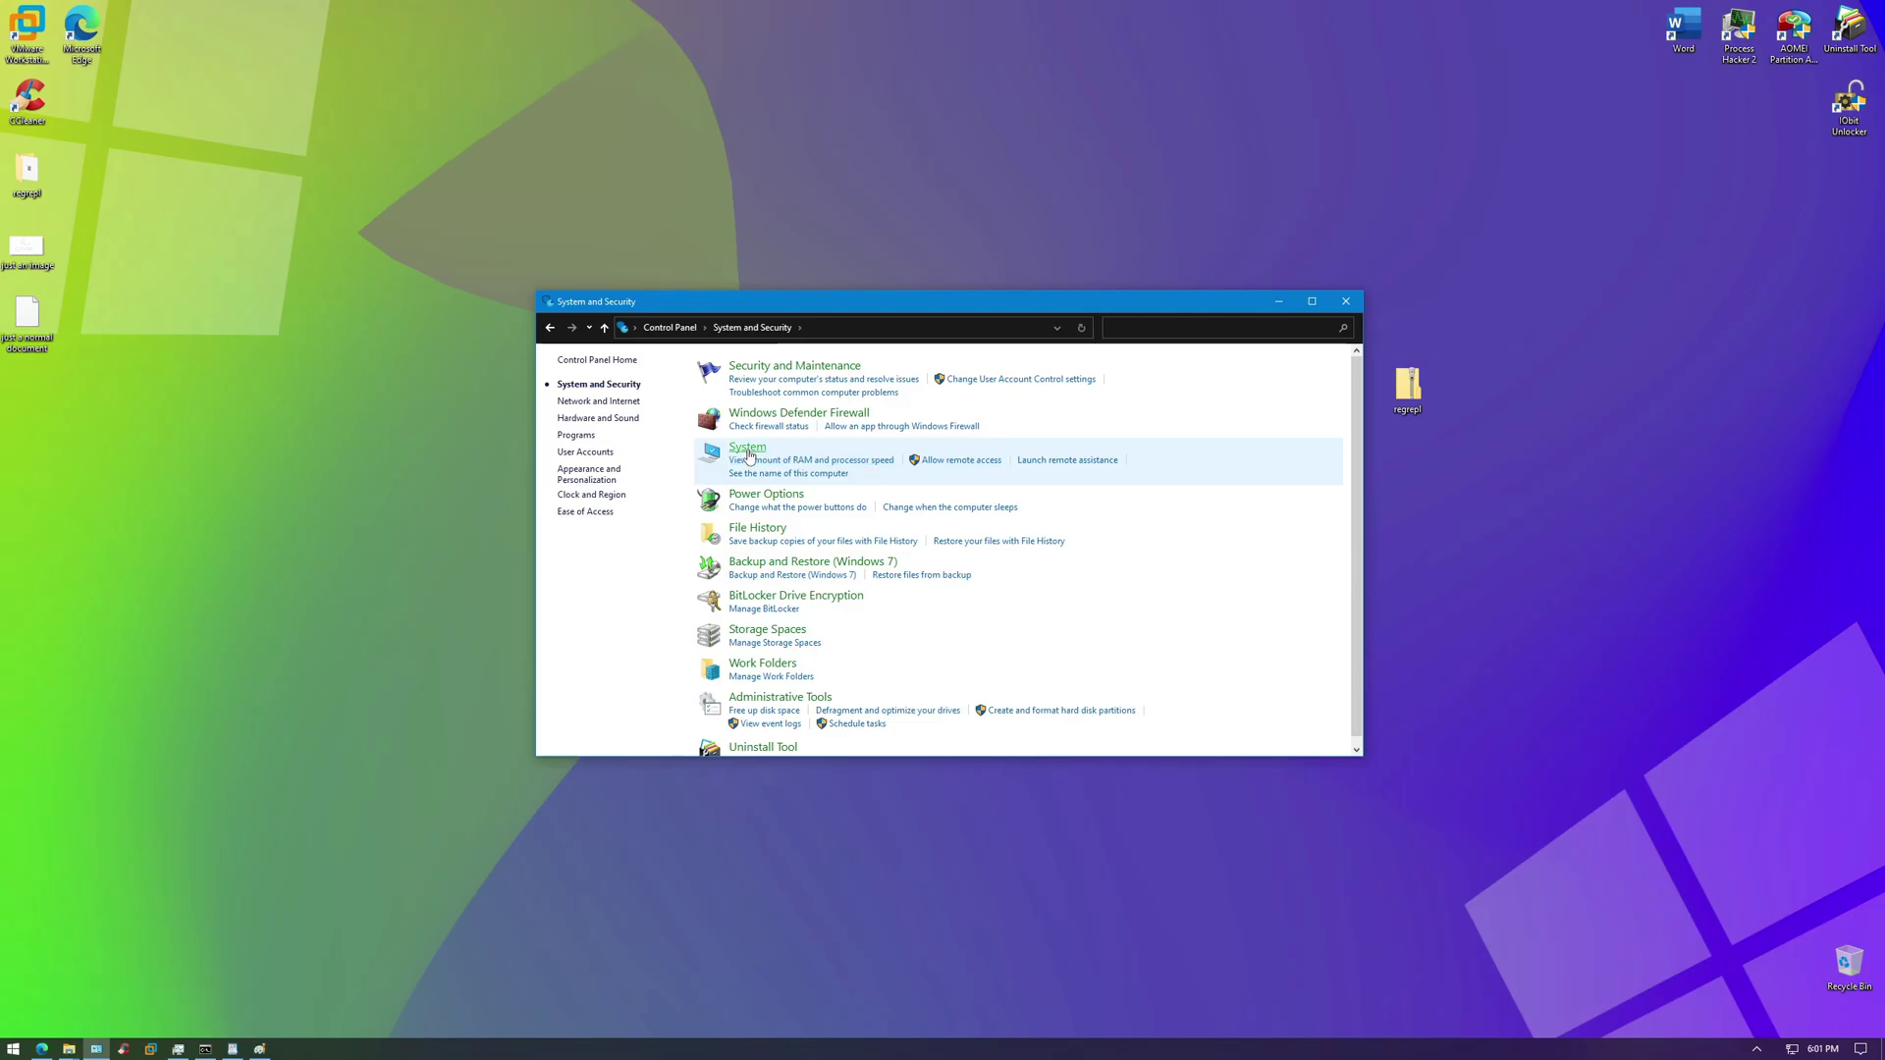
pyautogui.click(747, 449)
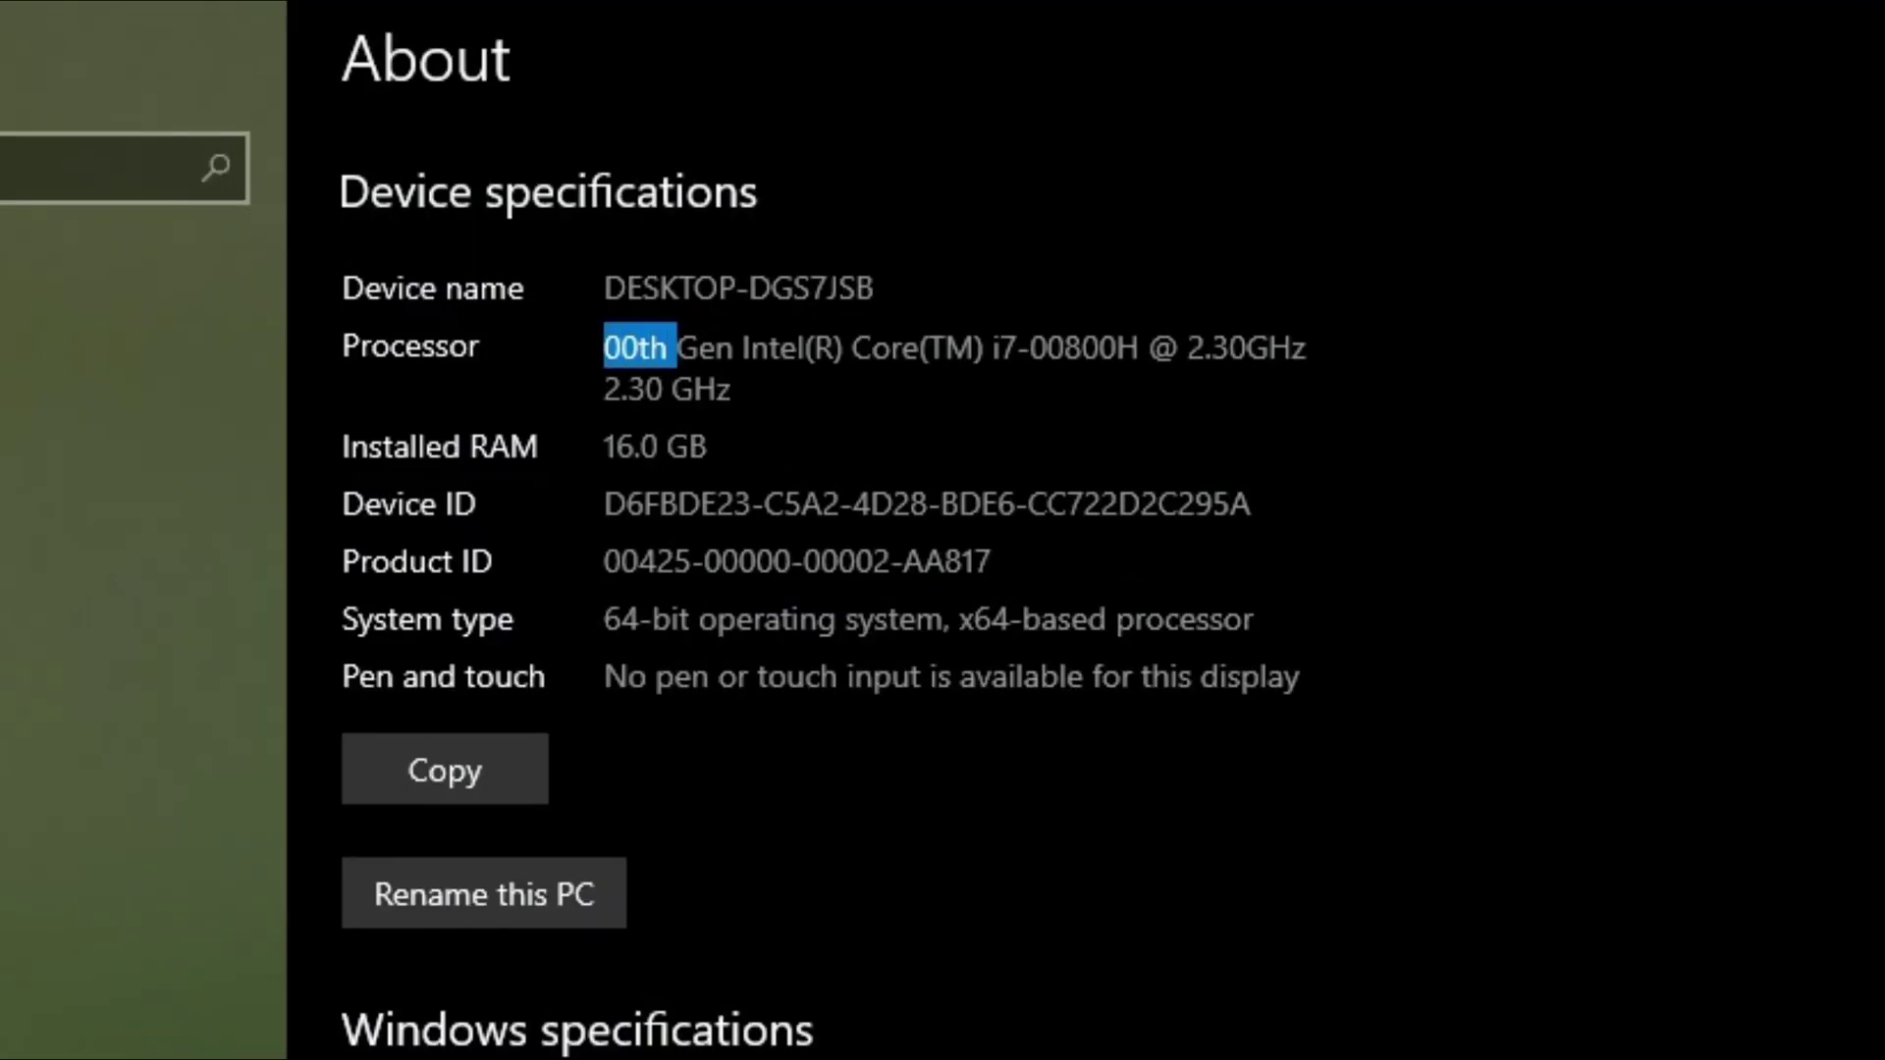
pyautogui.moveTo(604, 348); pyautogui.dragTo(731, 390)
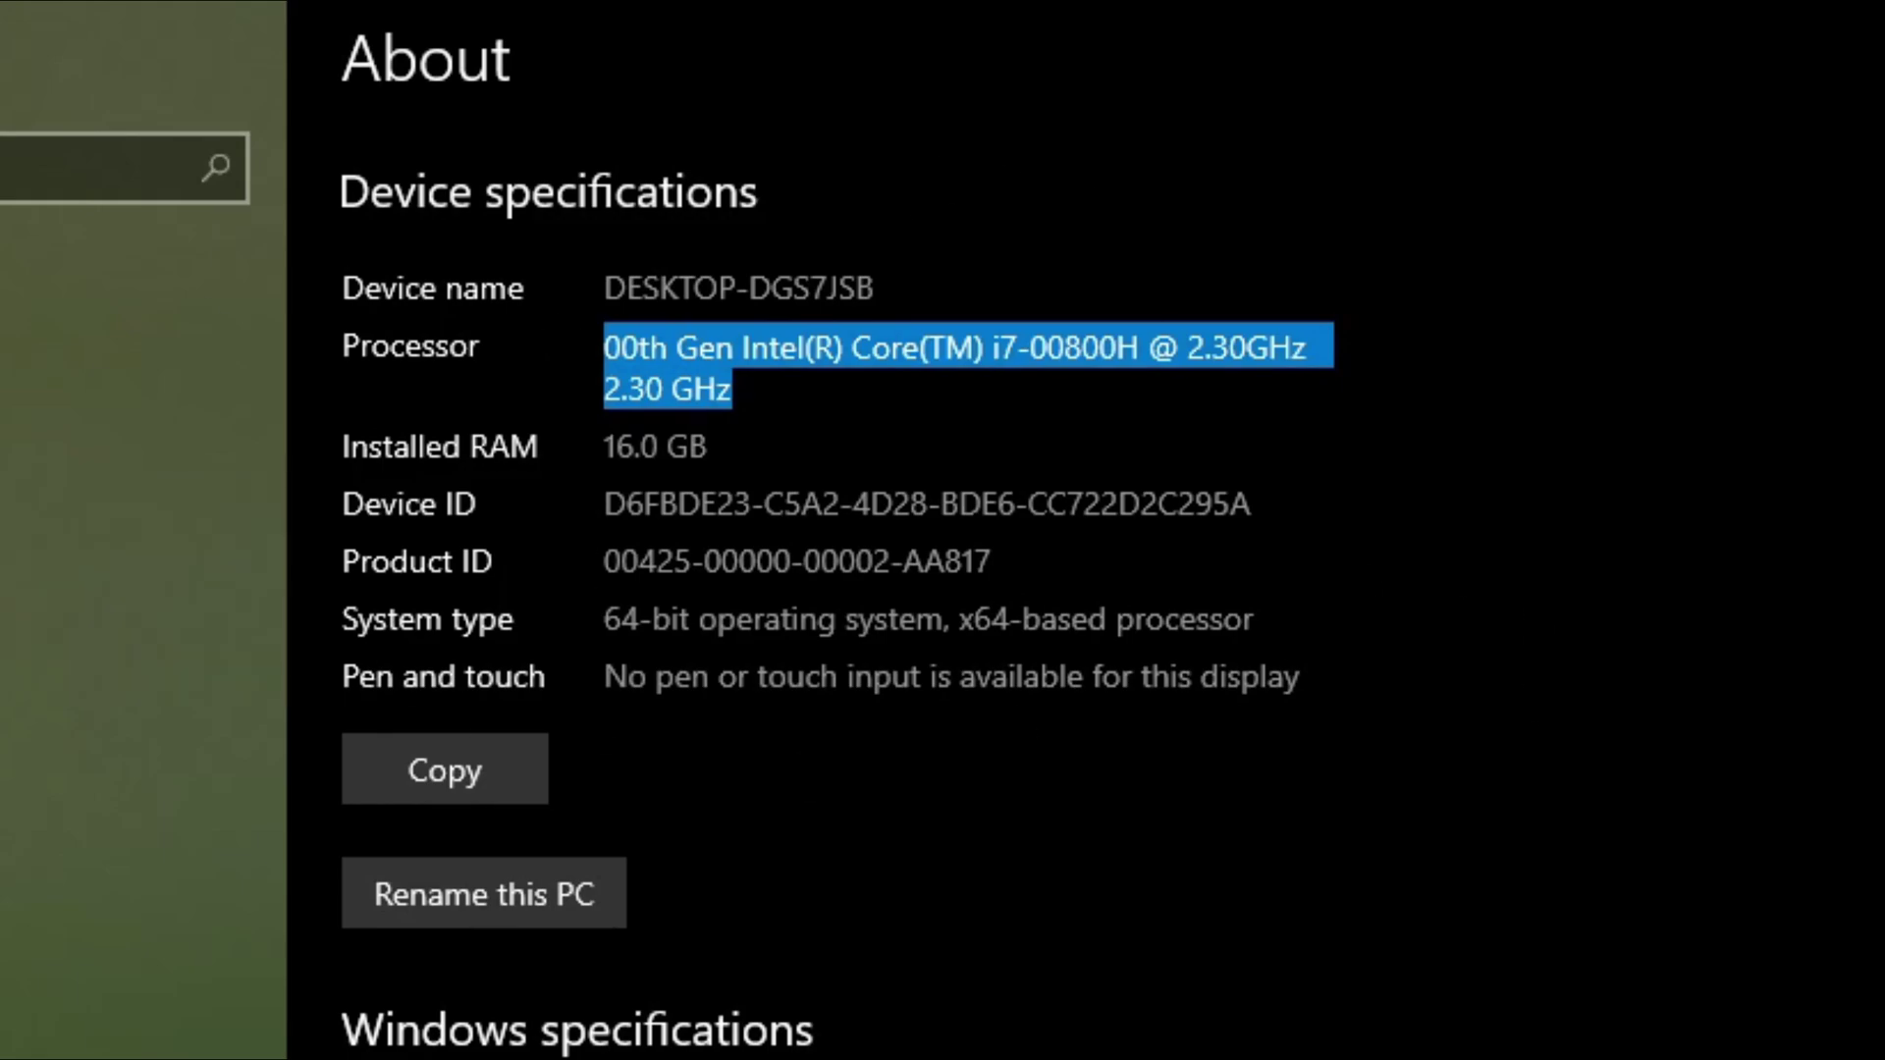
# Look through the System pages from Remote Desktop up to Sound, and try Allow remote access in Control Panel
pyautogui.click(126, 554)
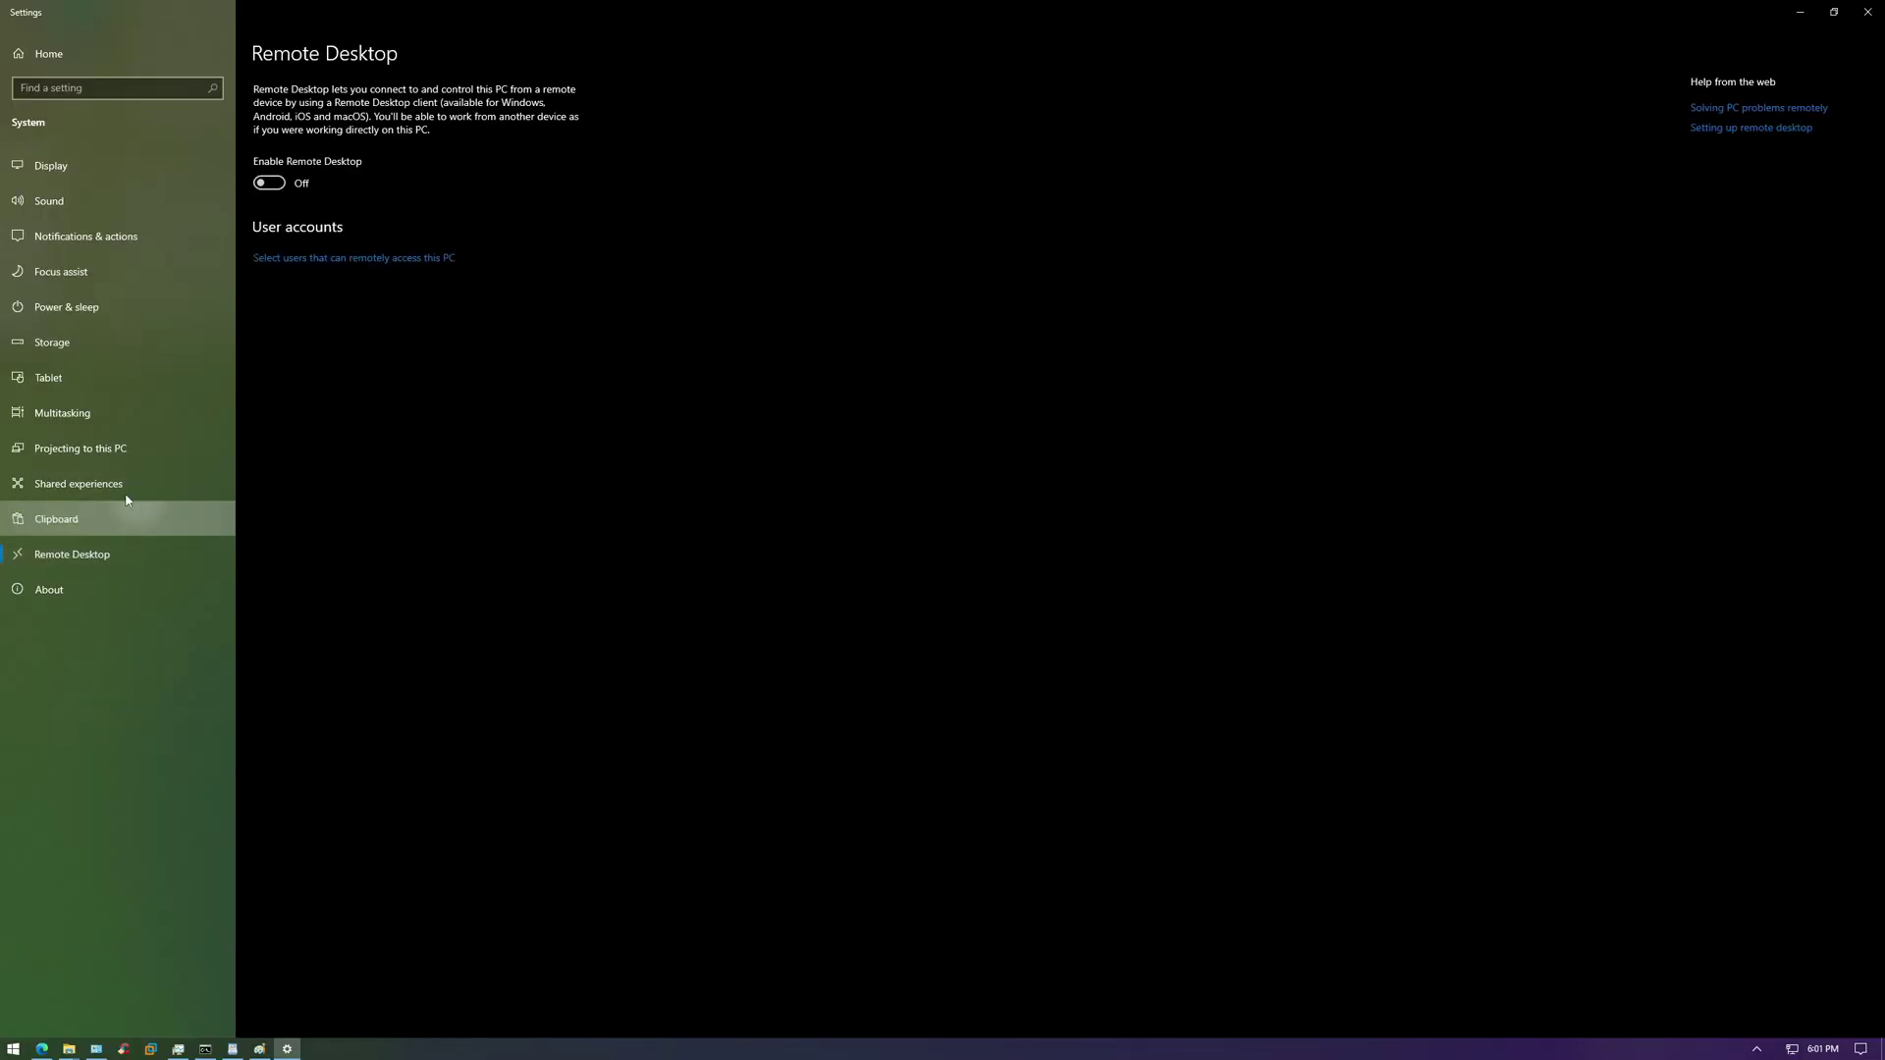
pyautogui.click(116, 483)
pyautogui.click(99, 412)
pyautogui.click(88, 342)
pyautogui.click(85, 236)
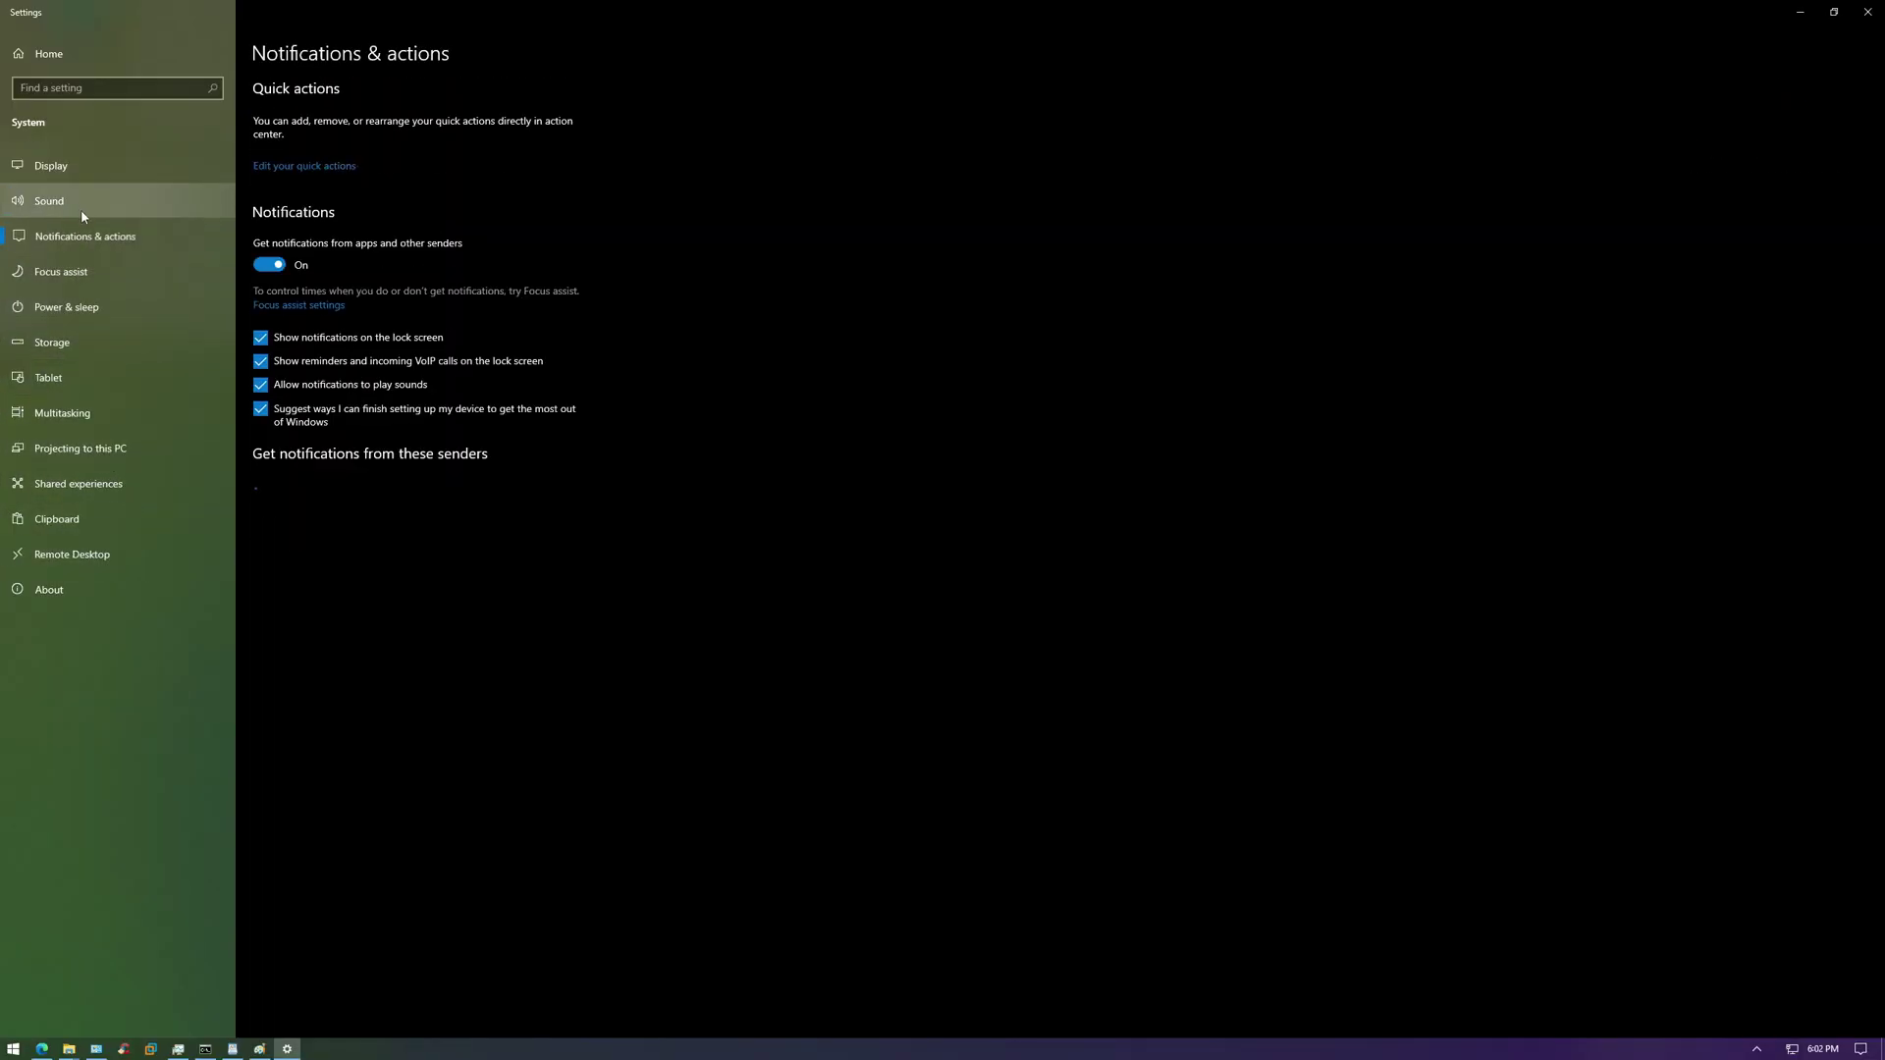
pyautogui.click(83, 208)
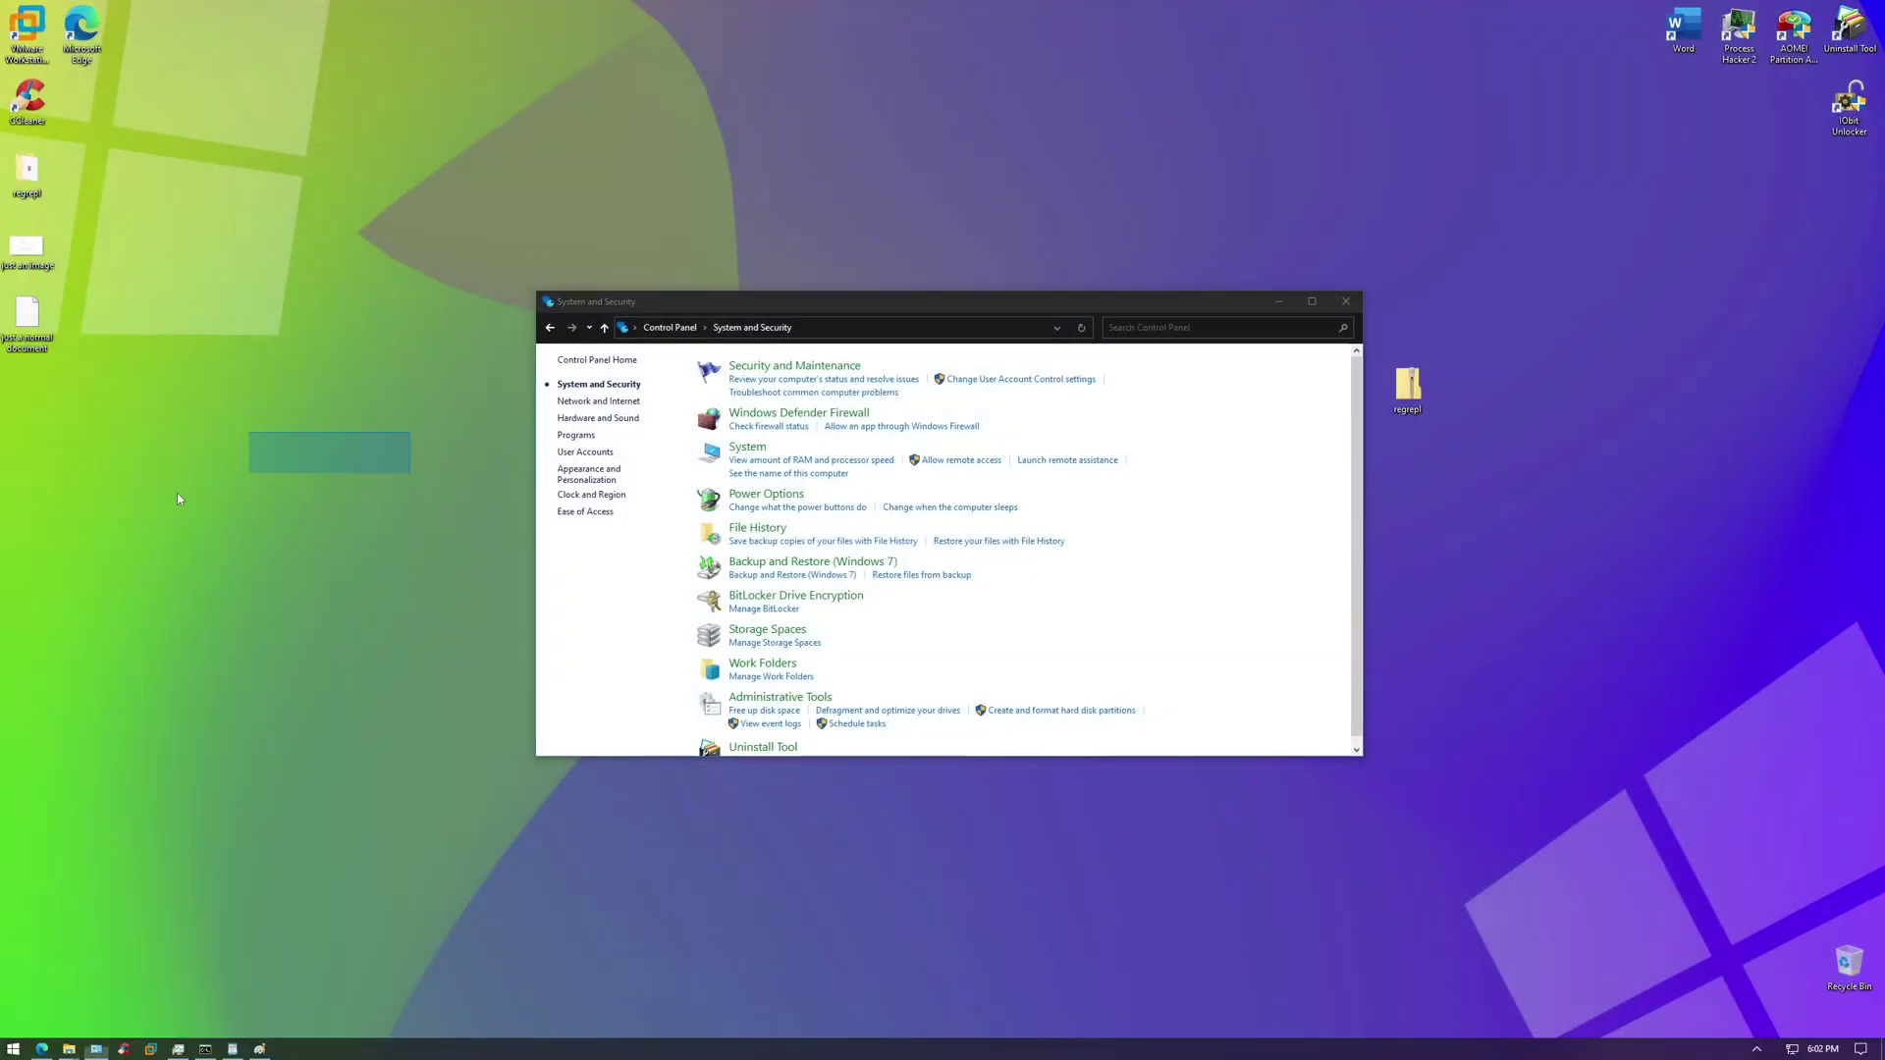
pyautogui.click(970, 456)
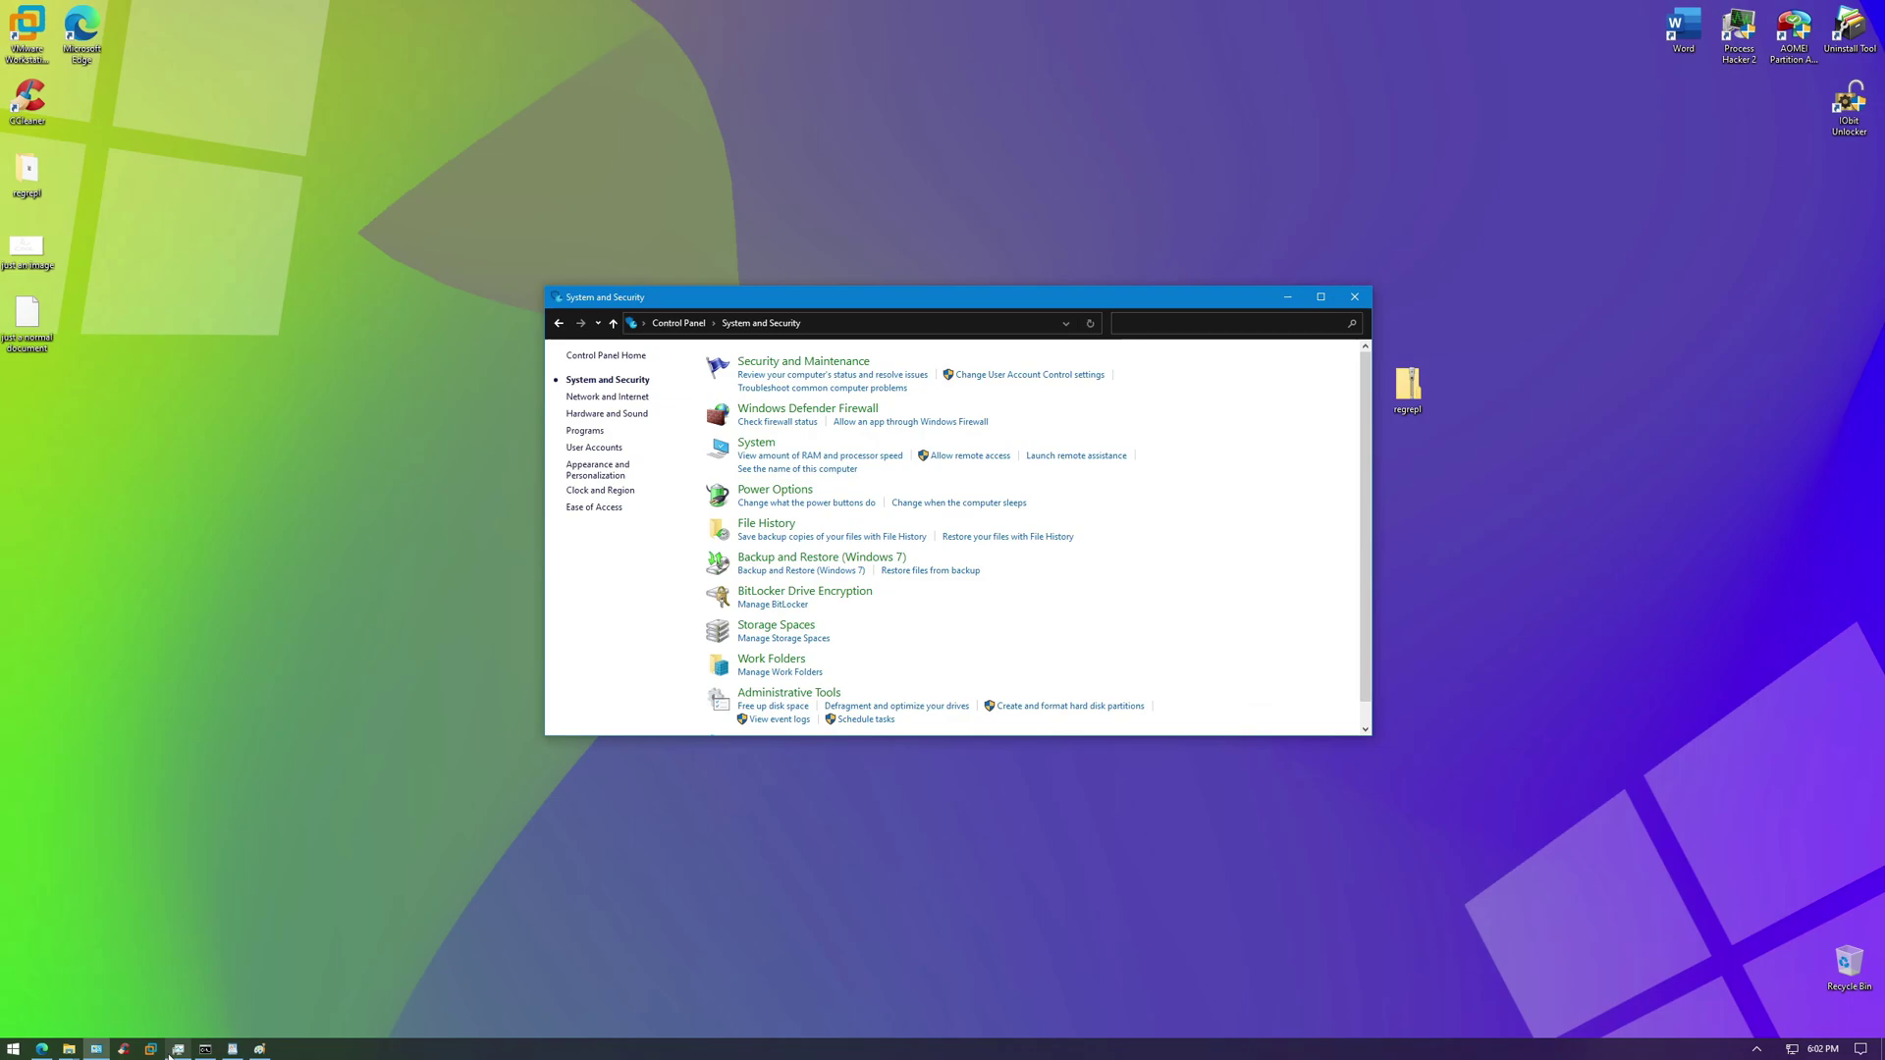
# Launch gpedit.msc with administrative privileges from Task Manager, and move the two windows apart
pyautogui.click(178, 1050)
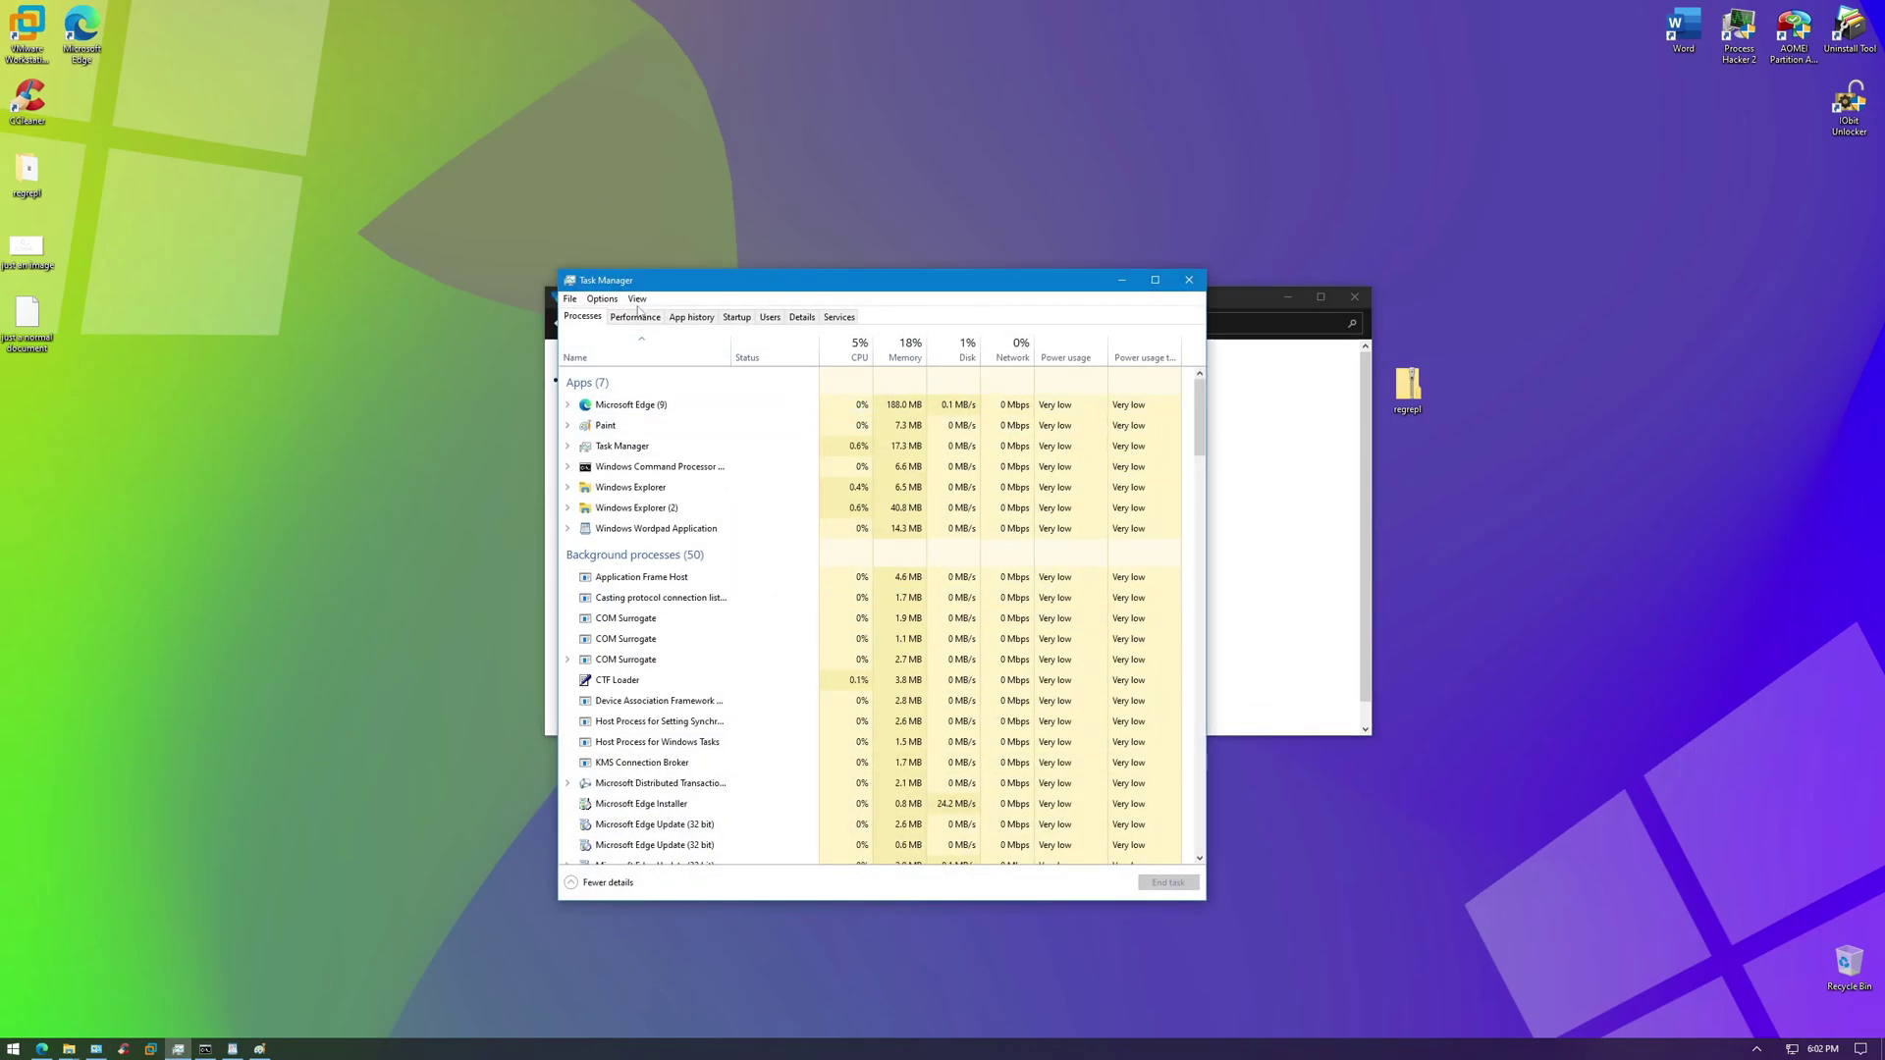
pyautogui.click(569, 299)
pyautogui.click(628, 311)
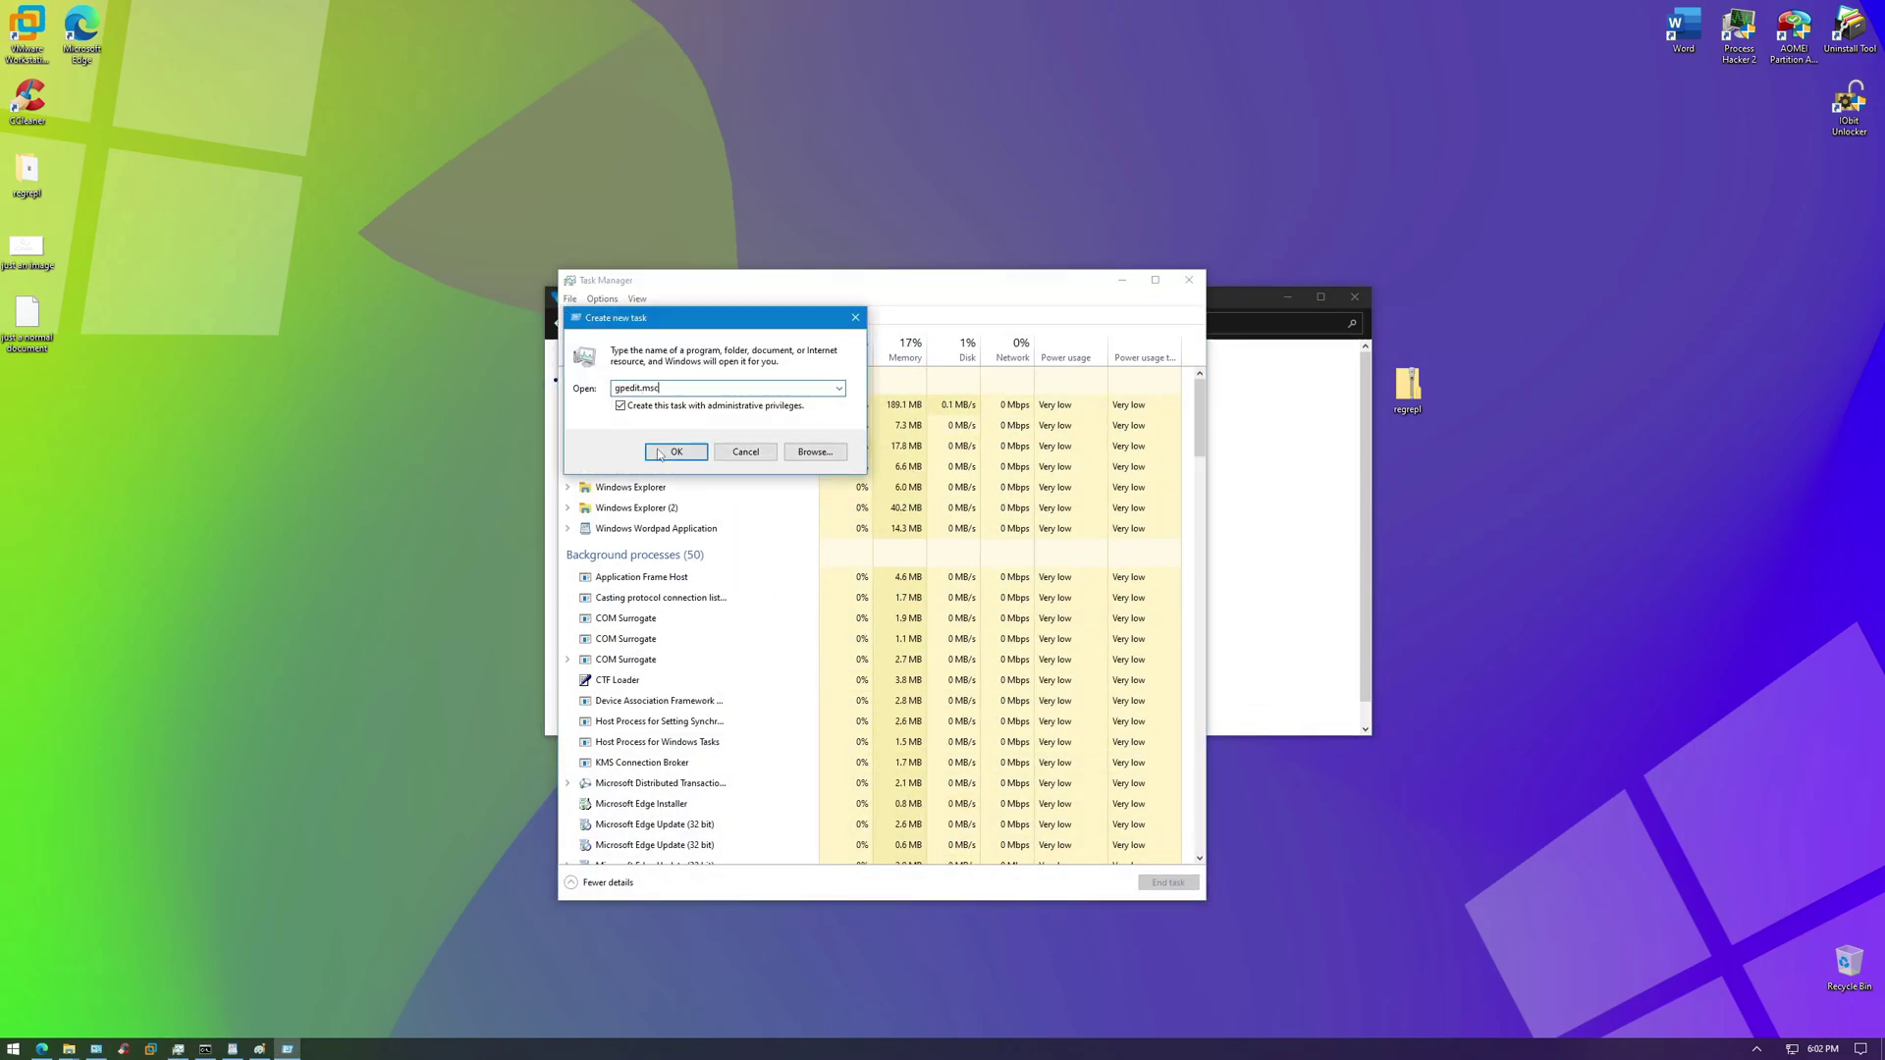
pyautogui.click(659, 454)
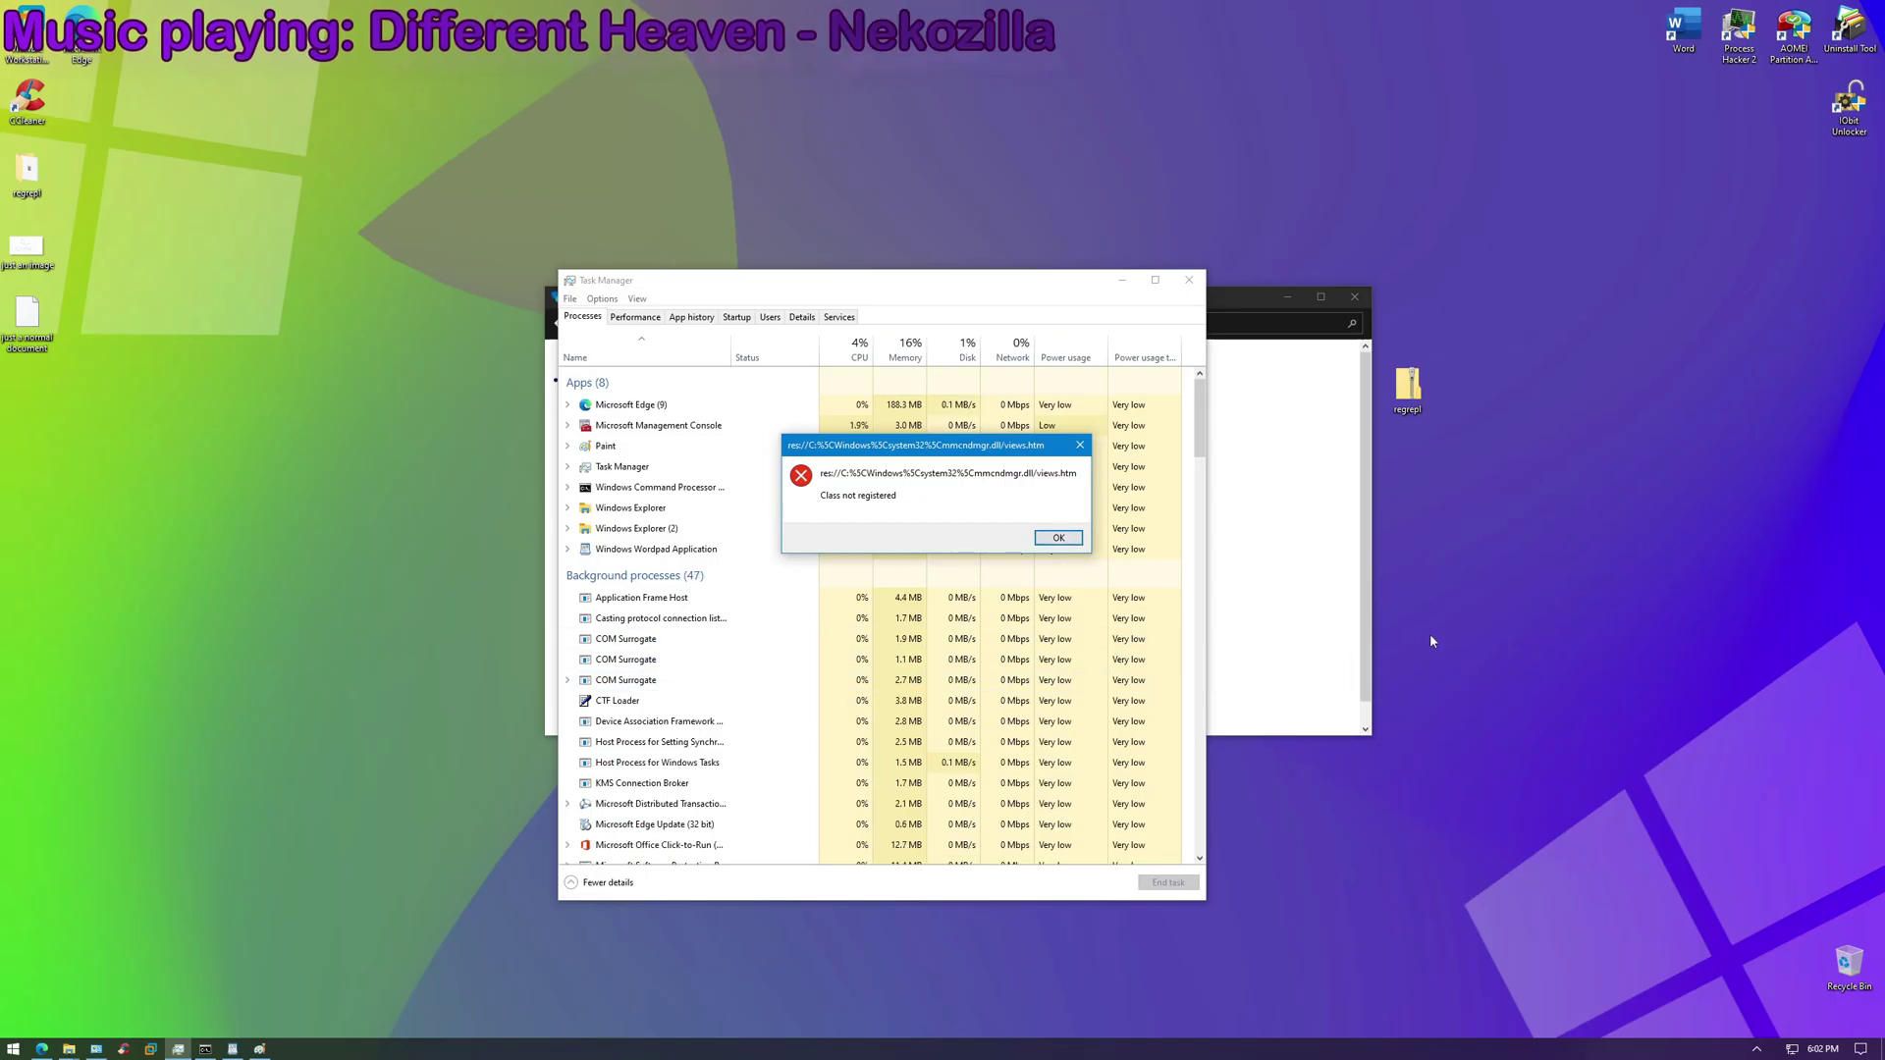
pyautogui.click(1058, 537)
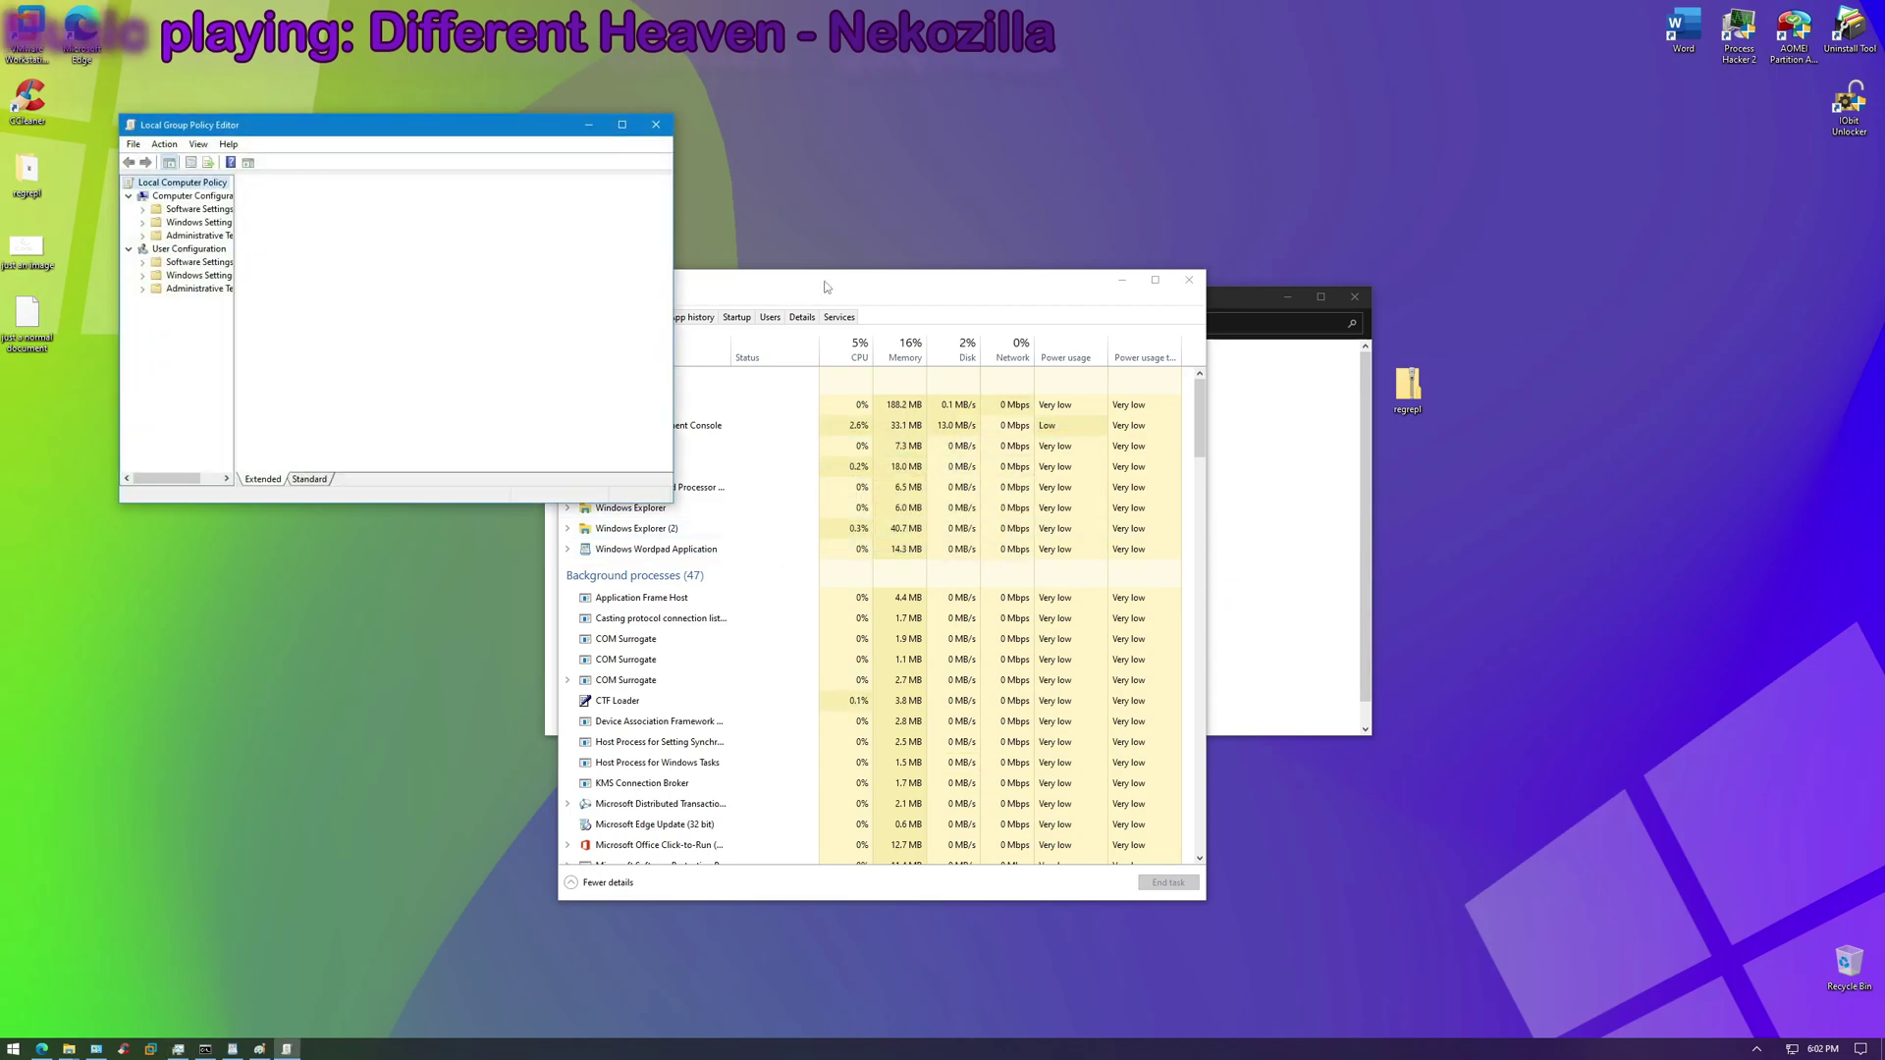
pyautogui.moveTo(825, 287); pyautogui.dragTo(1126, 259)
pyautogui.moveTo(344, 125); pyautogui.dragTo(337, 210)
# Browse the computer's Administrative Templates through System and Windows Components, and select the Camera policies, dismissing any error dialogs
pyautogui.click(136, 321)
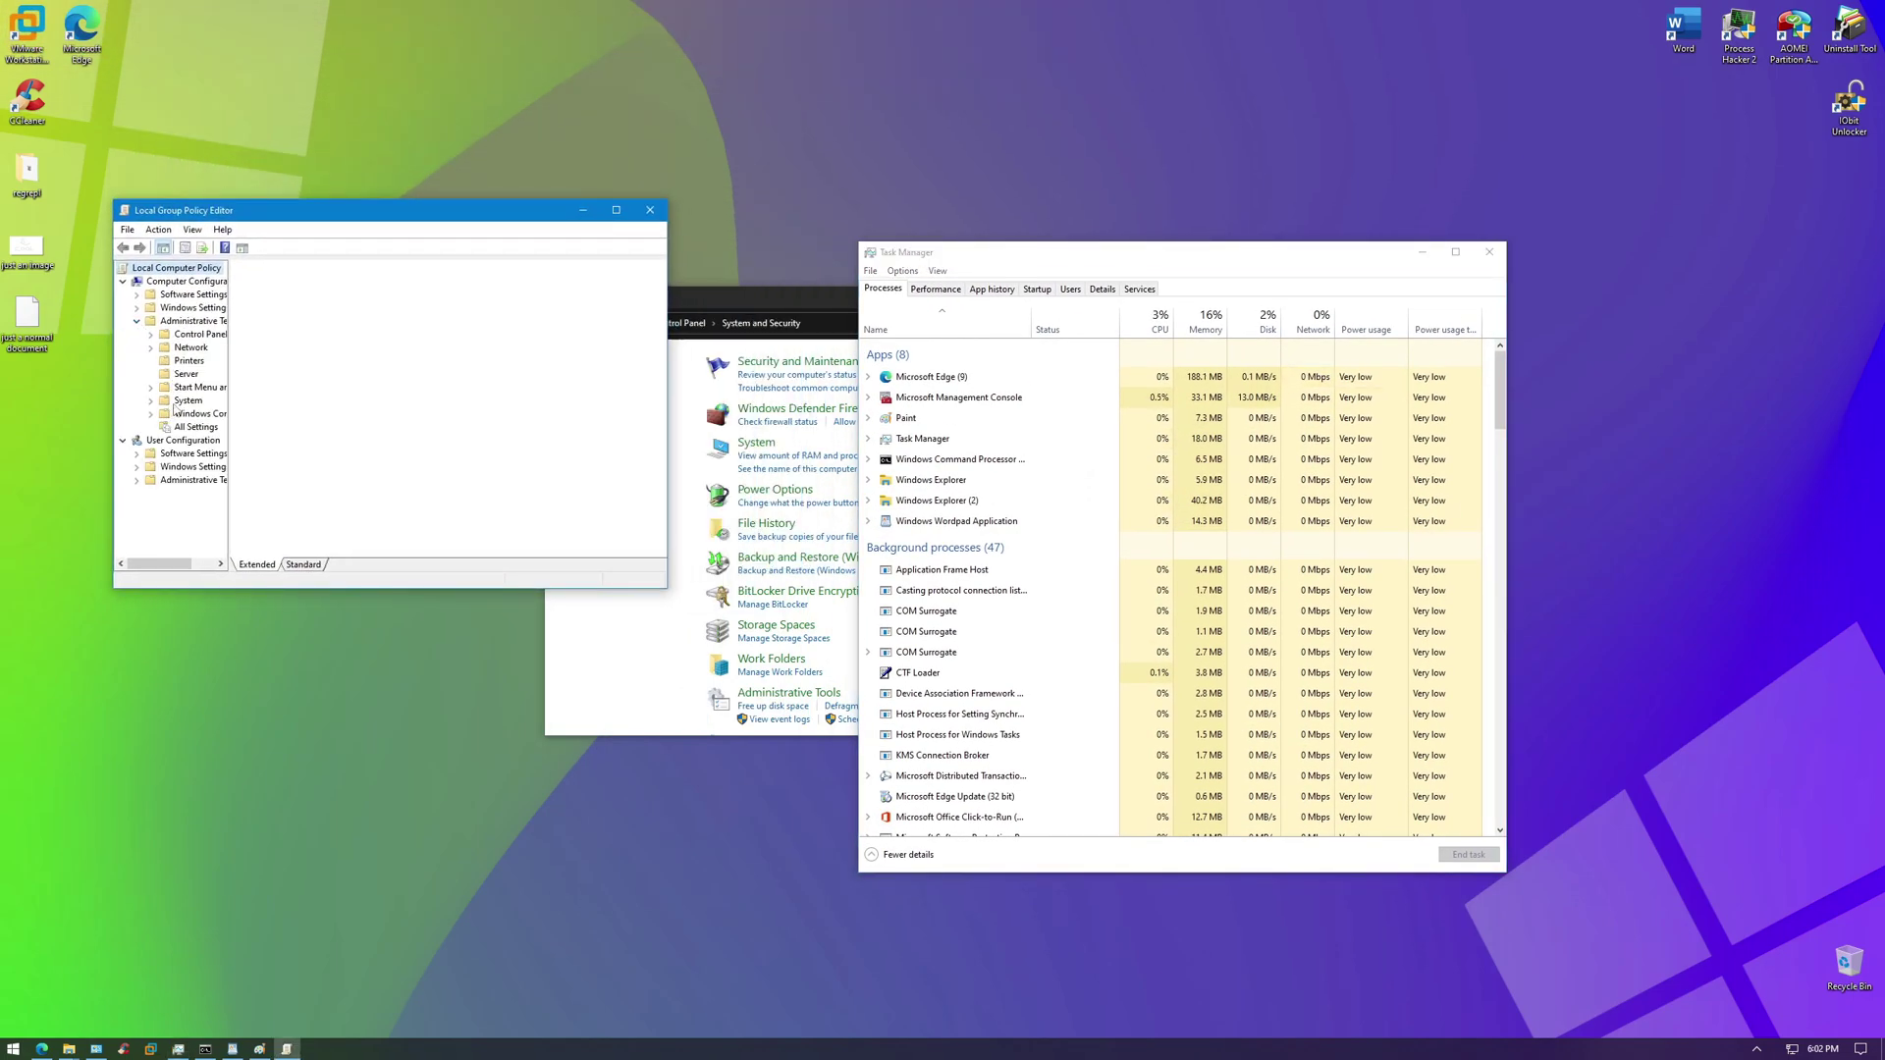
pyautogui.click(175, 403)
pyautogui.click(1056, 537)
pyautogui.click(150, 403)
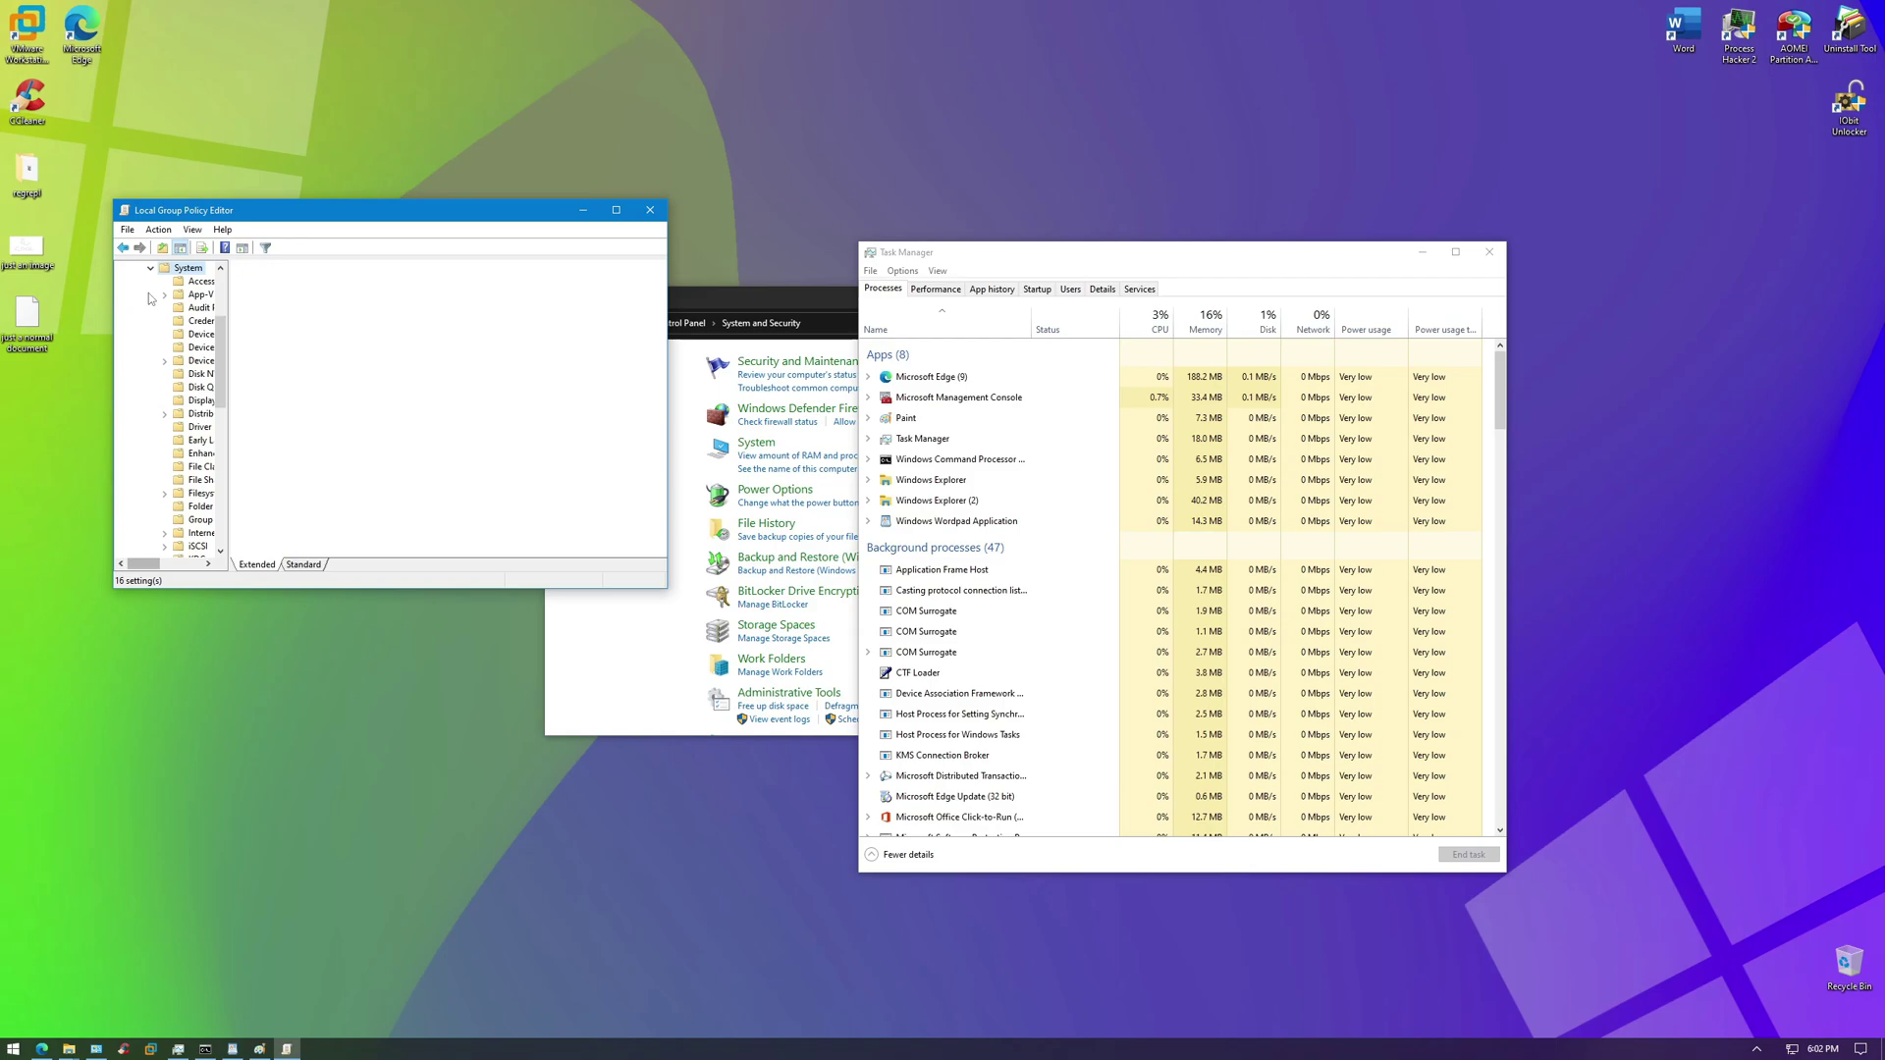
pyautogui.scroll(-5, 150, 299)
pyautogui.scroll(-5, 150, 432)
pyautogui.hscroll(3, 193, 427)
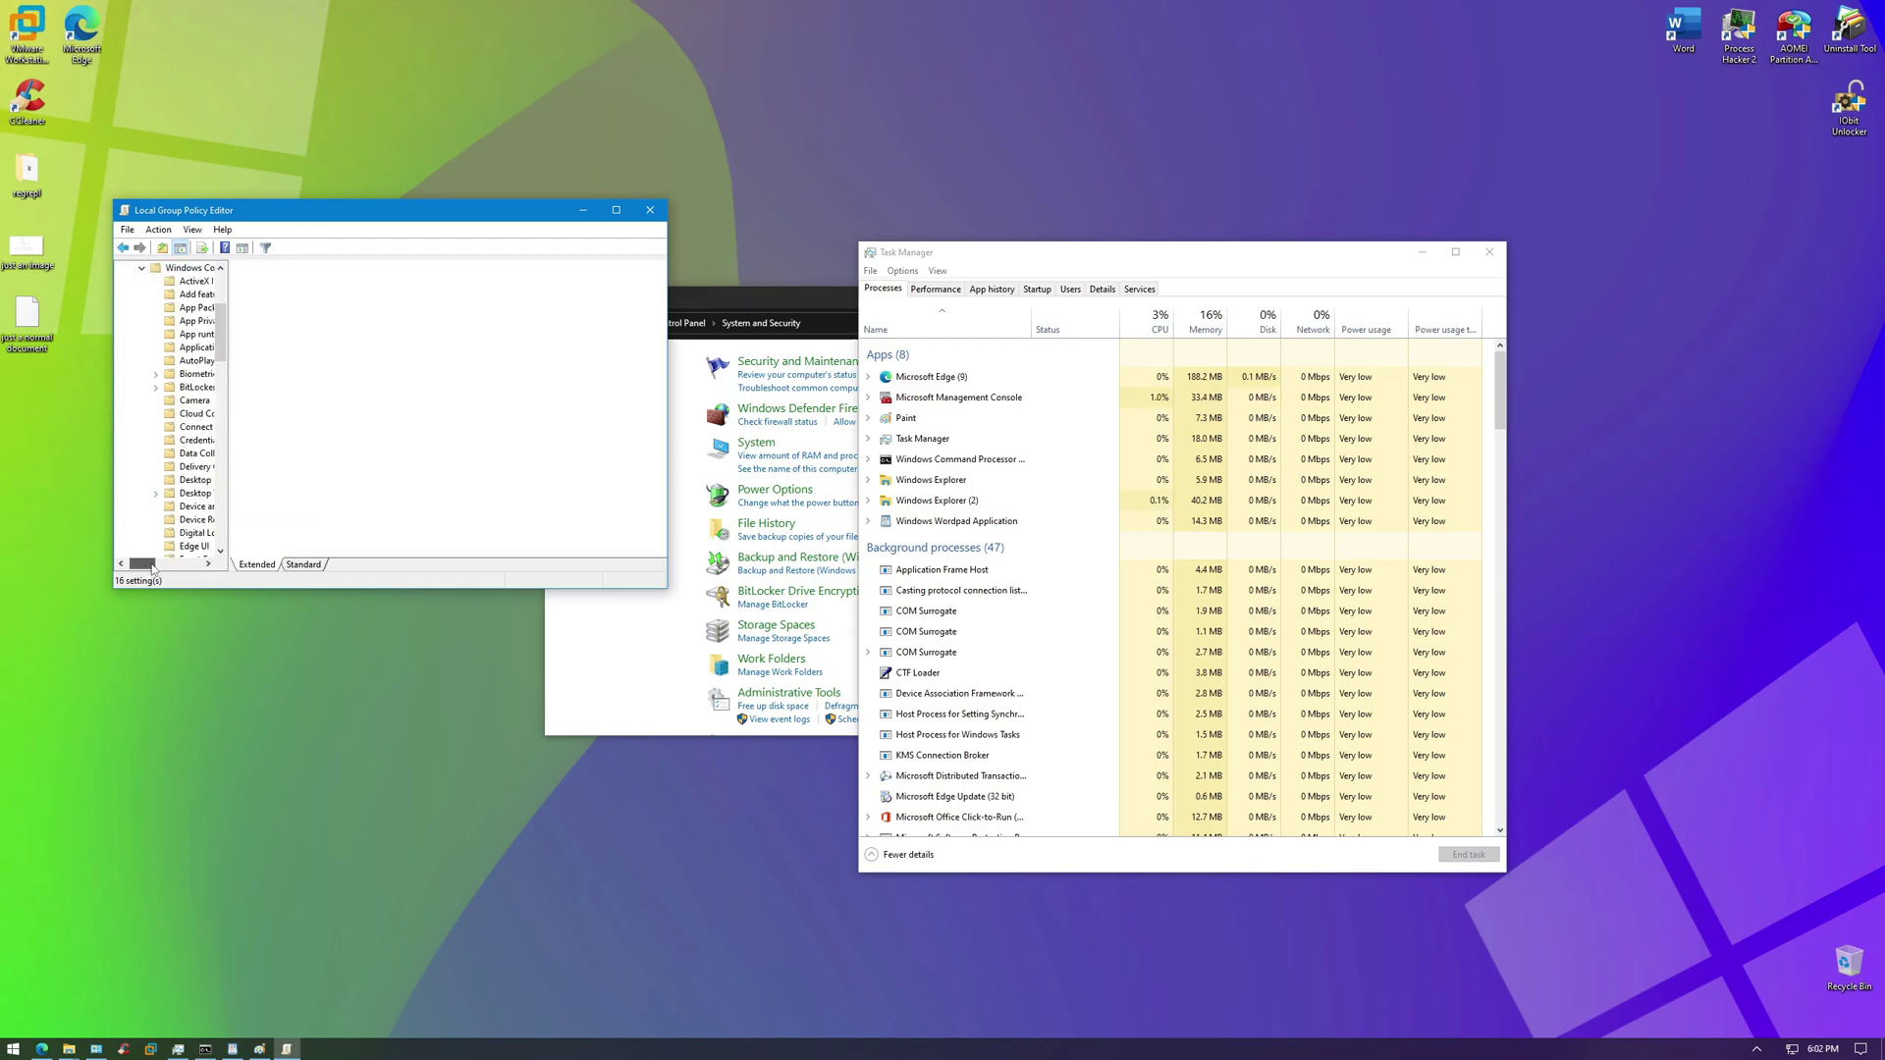
pyautogui.click(163, 403)
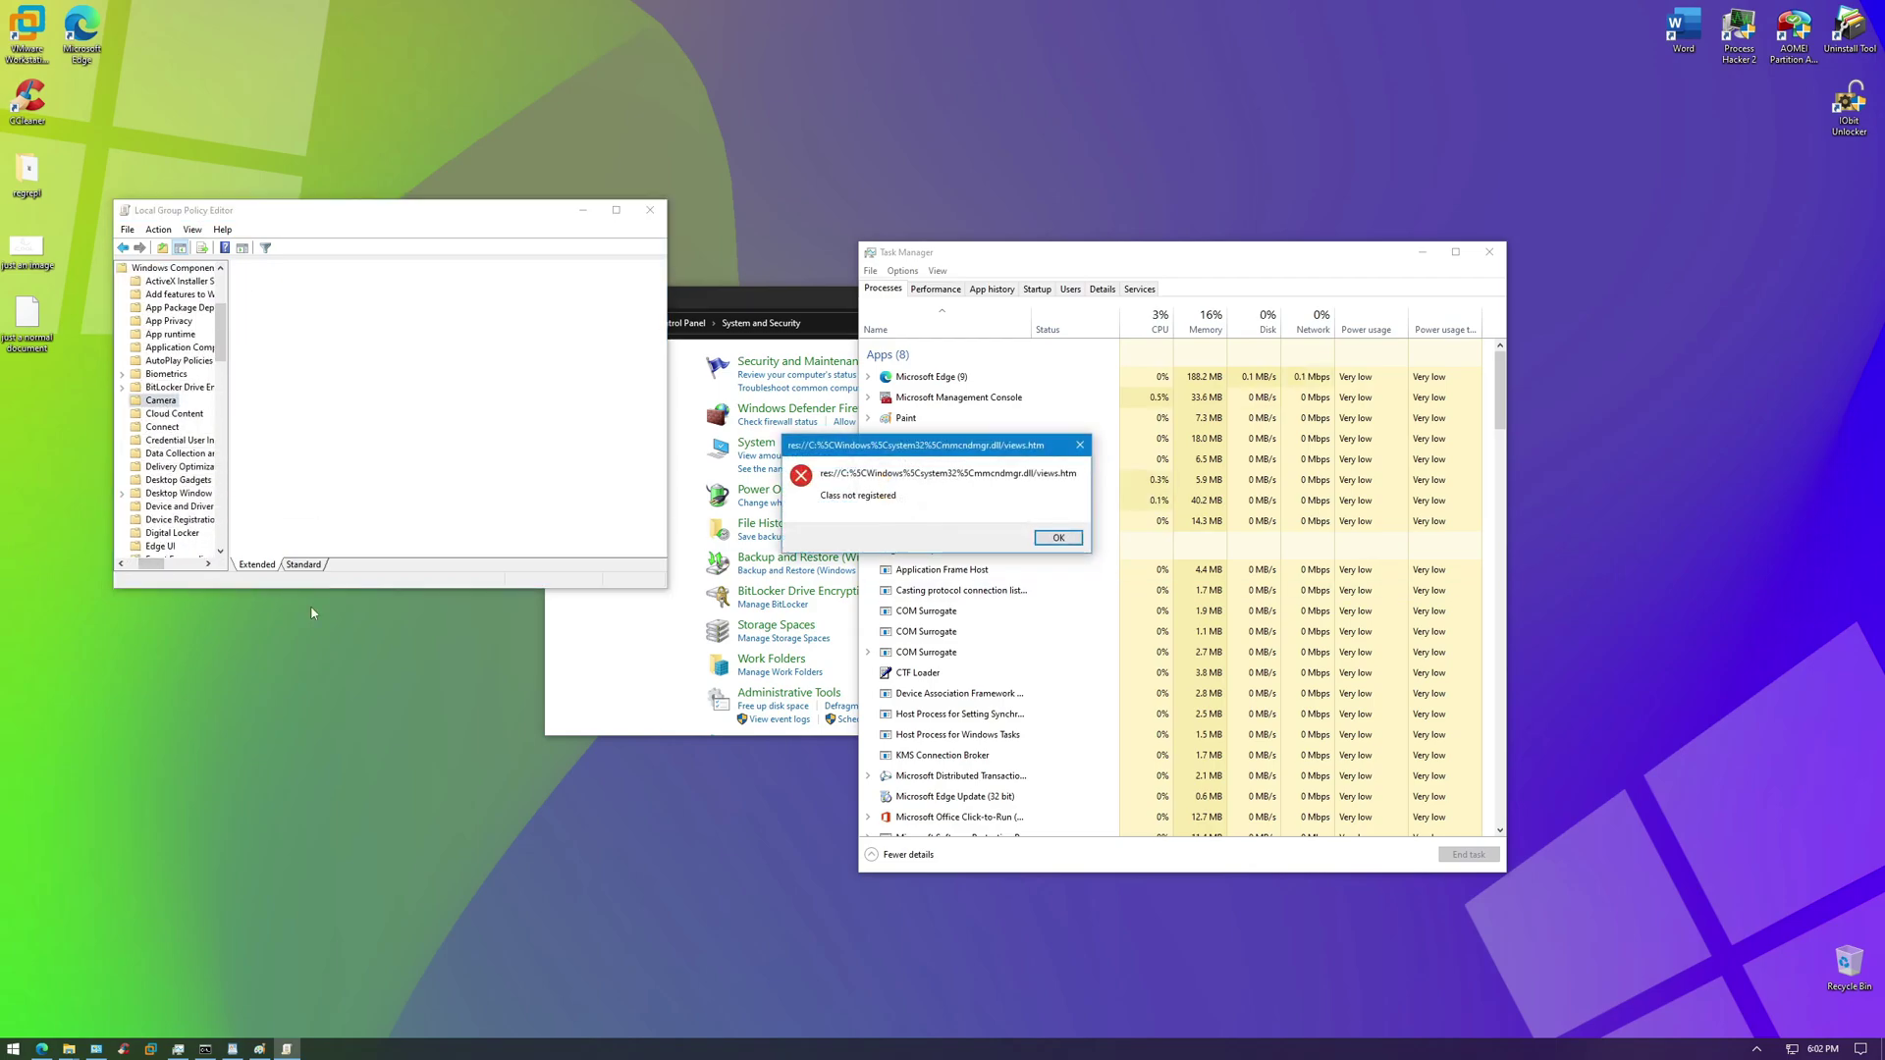
pyautogui.click(1059, 538)
# Turn on the policy filter and check Administrative Templates in another view, closing the Local Group Policy Editor when done
pyautogui.scroll(-15, 196, 344)
pyautogui.click(265, 246)
pyautogui.press('Return')
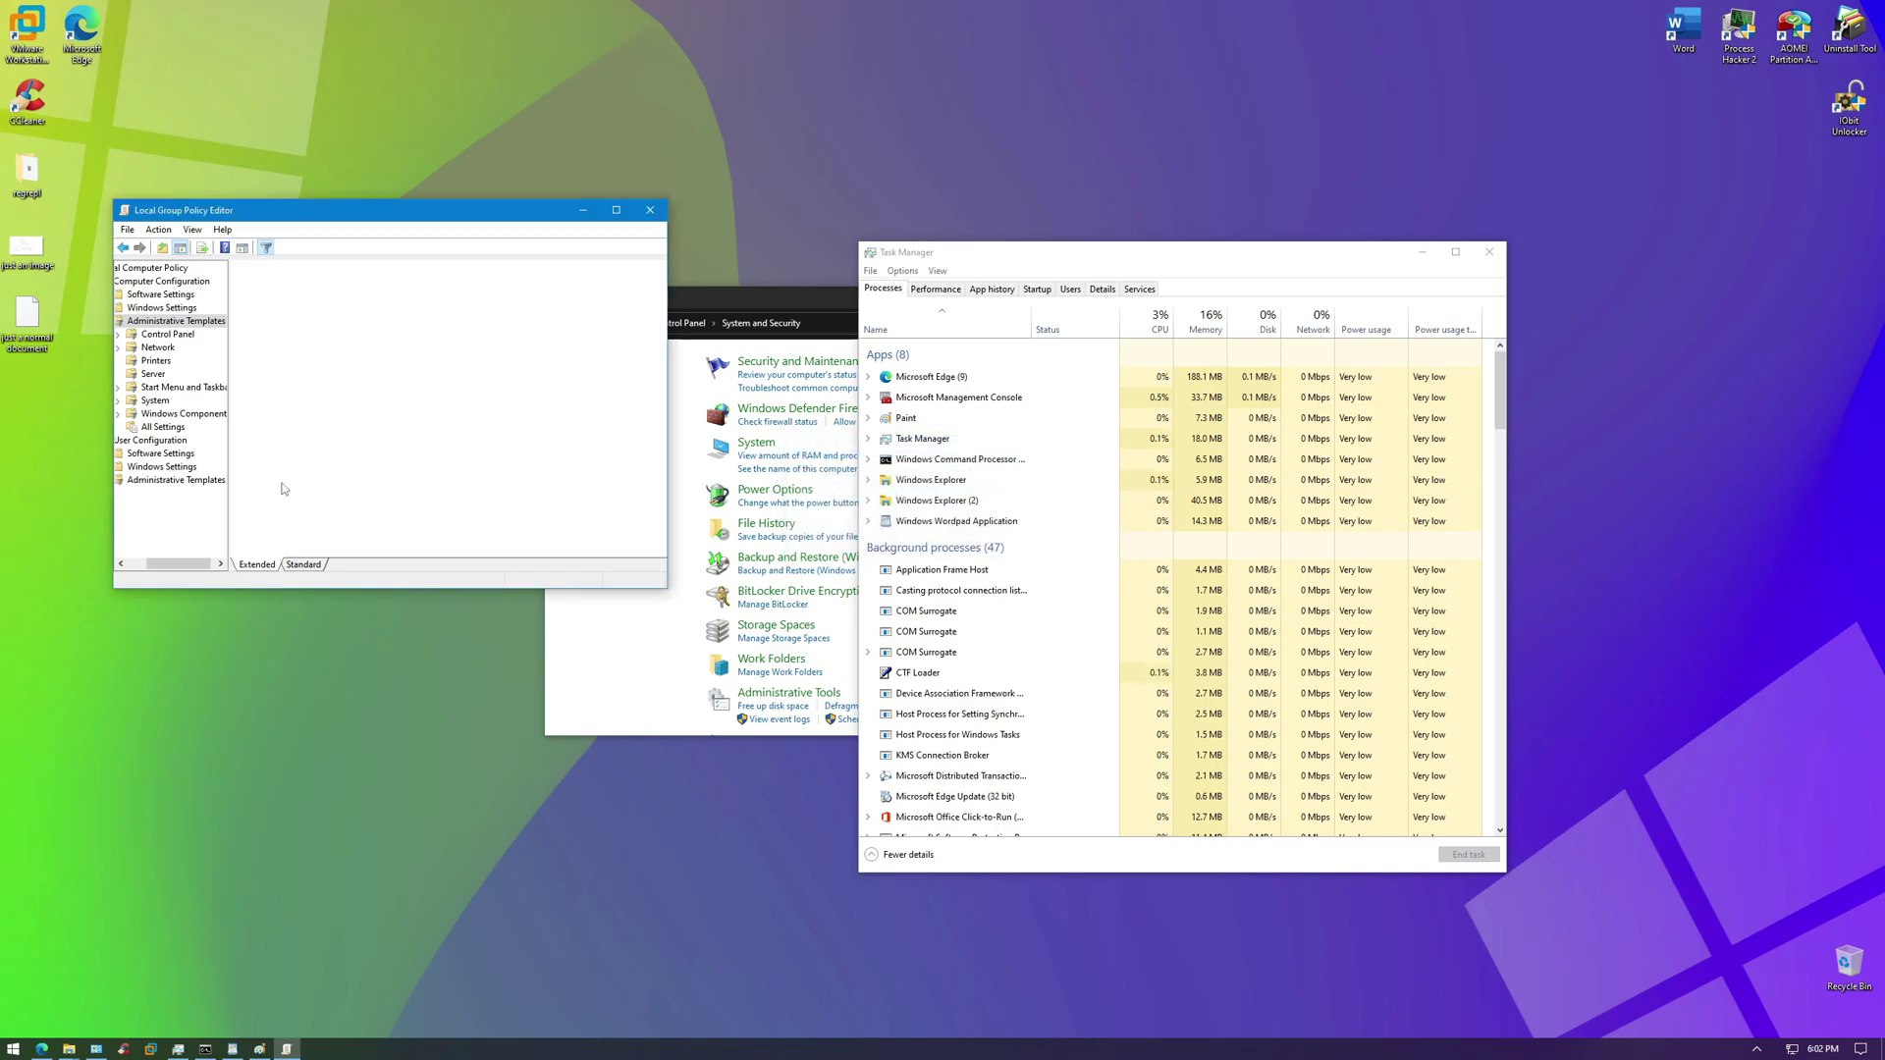
pyautogui.click(296, 564)
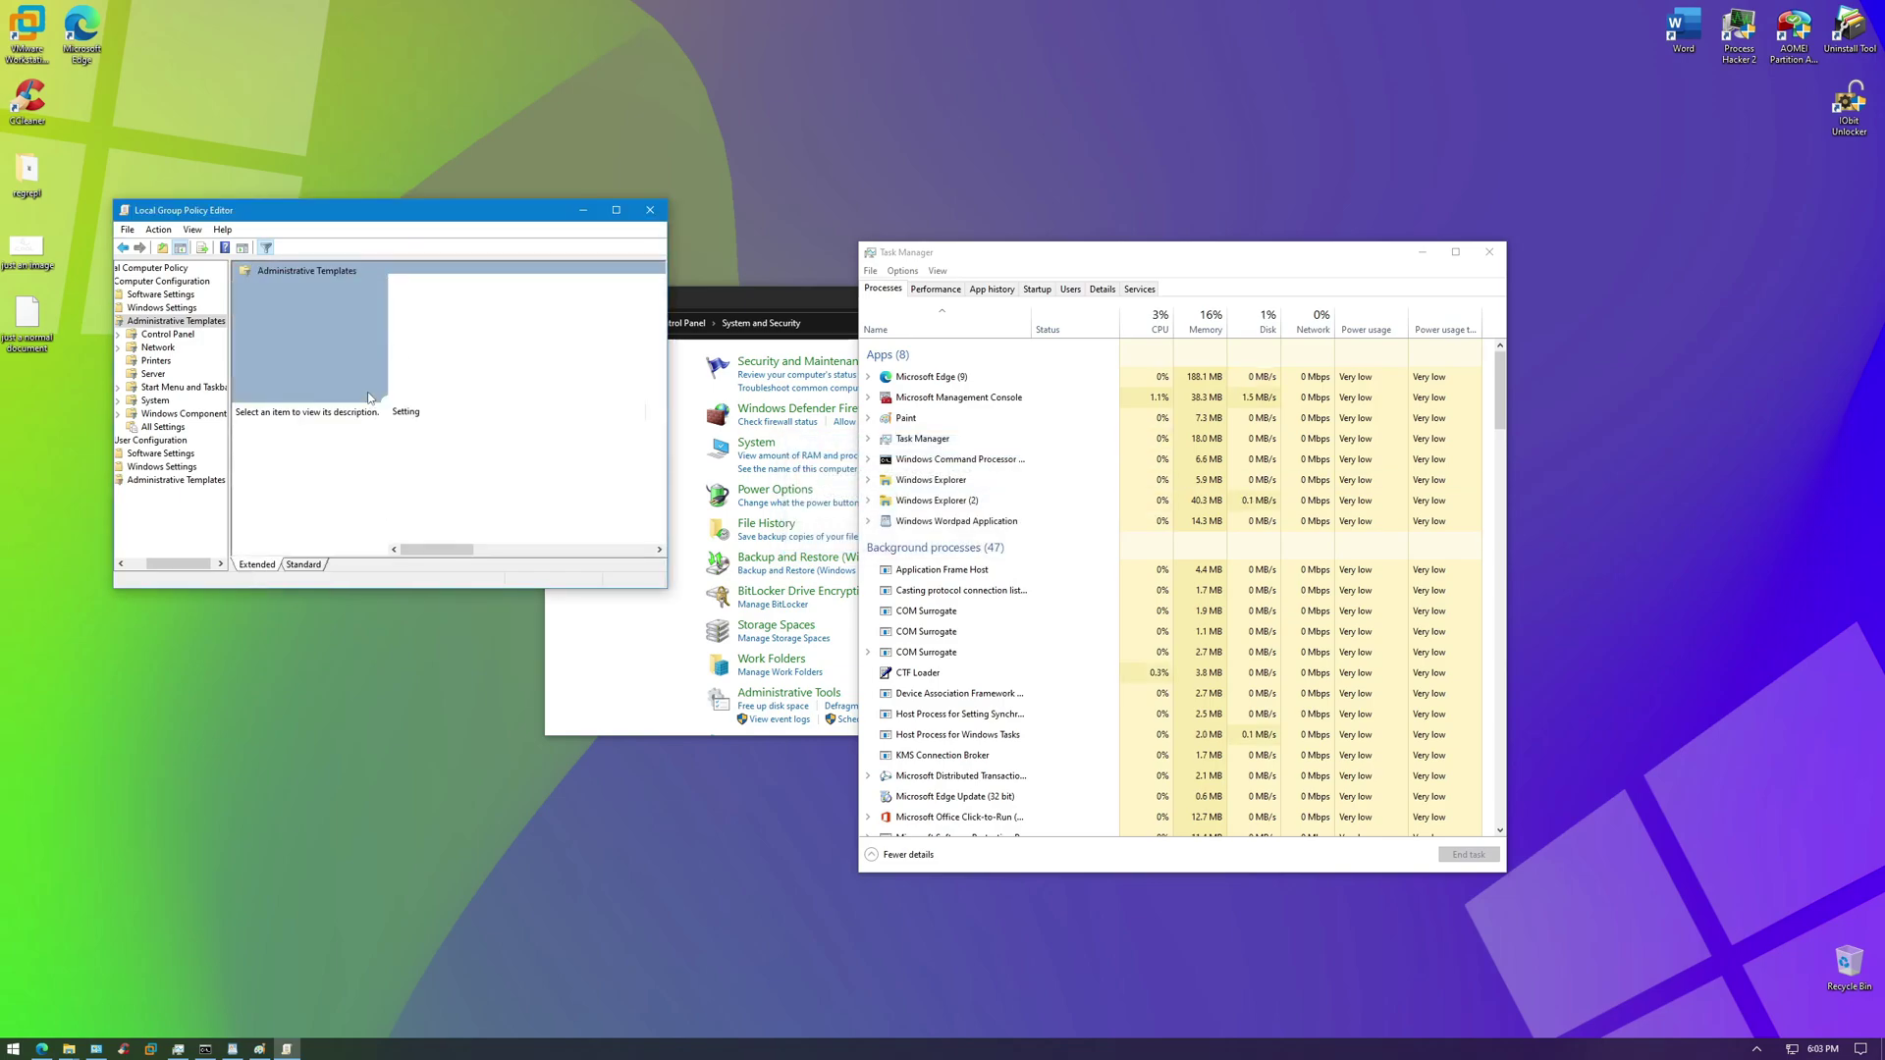
pyautogui.click(649, 210)
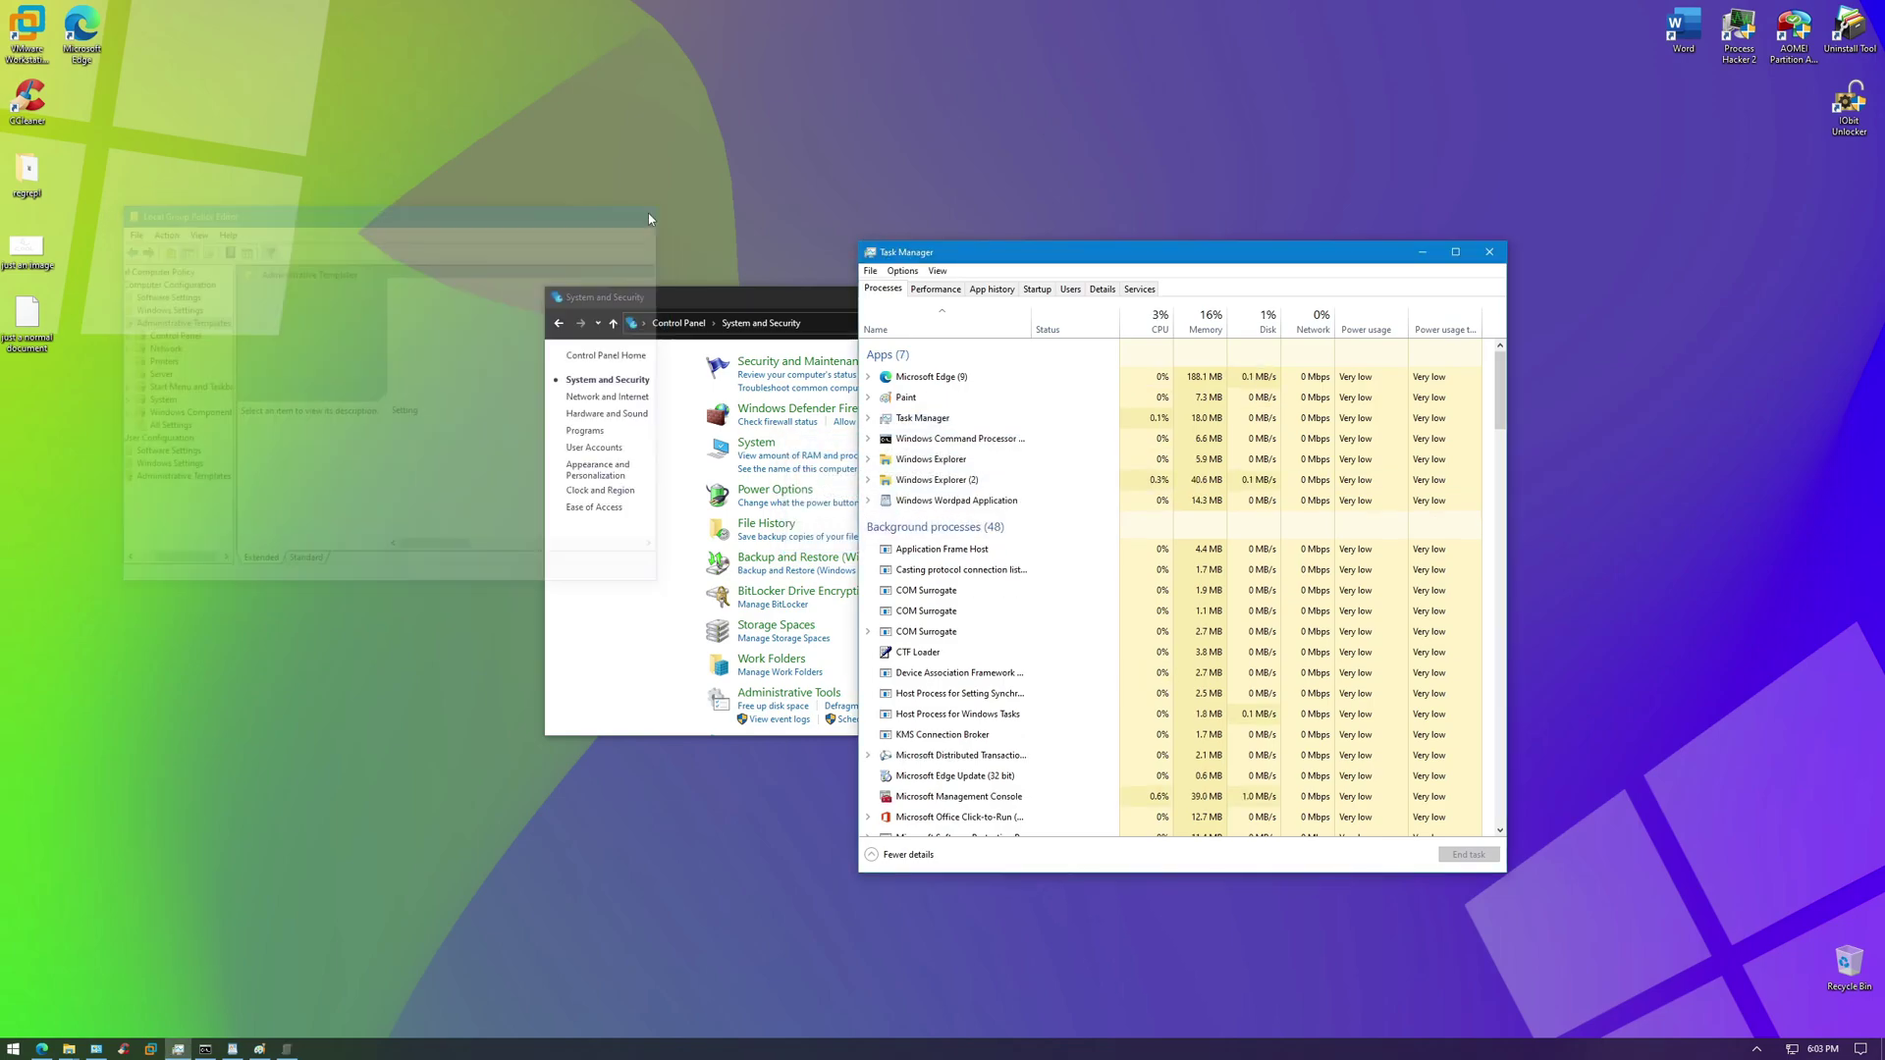
# Try to open Windows Defender Firewall, Power Options, File History, and Backup and Restore in Control Panel
pyautogui.click(837, 409)
pyautogui.click(1048, 527)
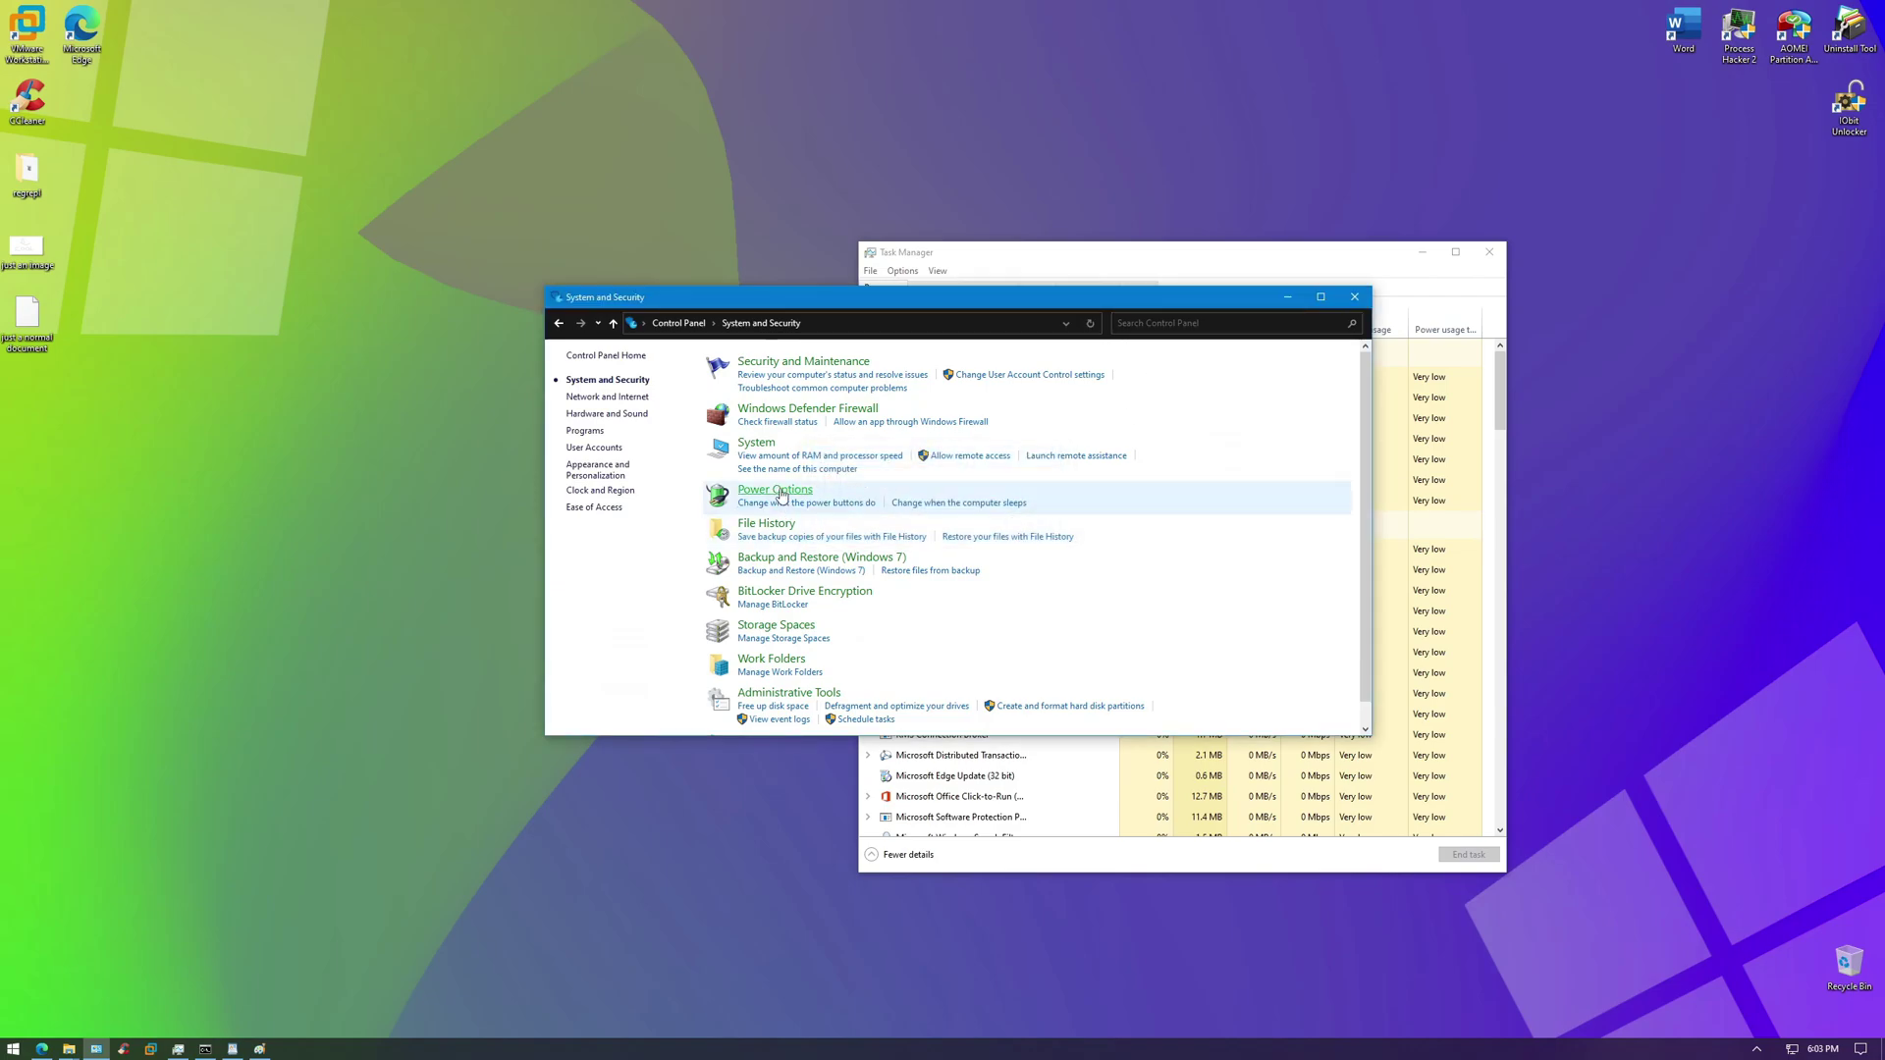
pyautogui.click(781, 490)
pyautogui.click(1041, 526)
pyautogui.click(760, 528)
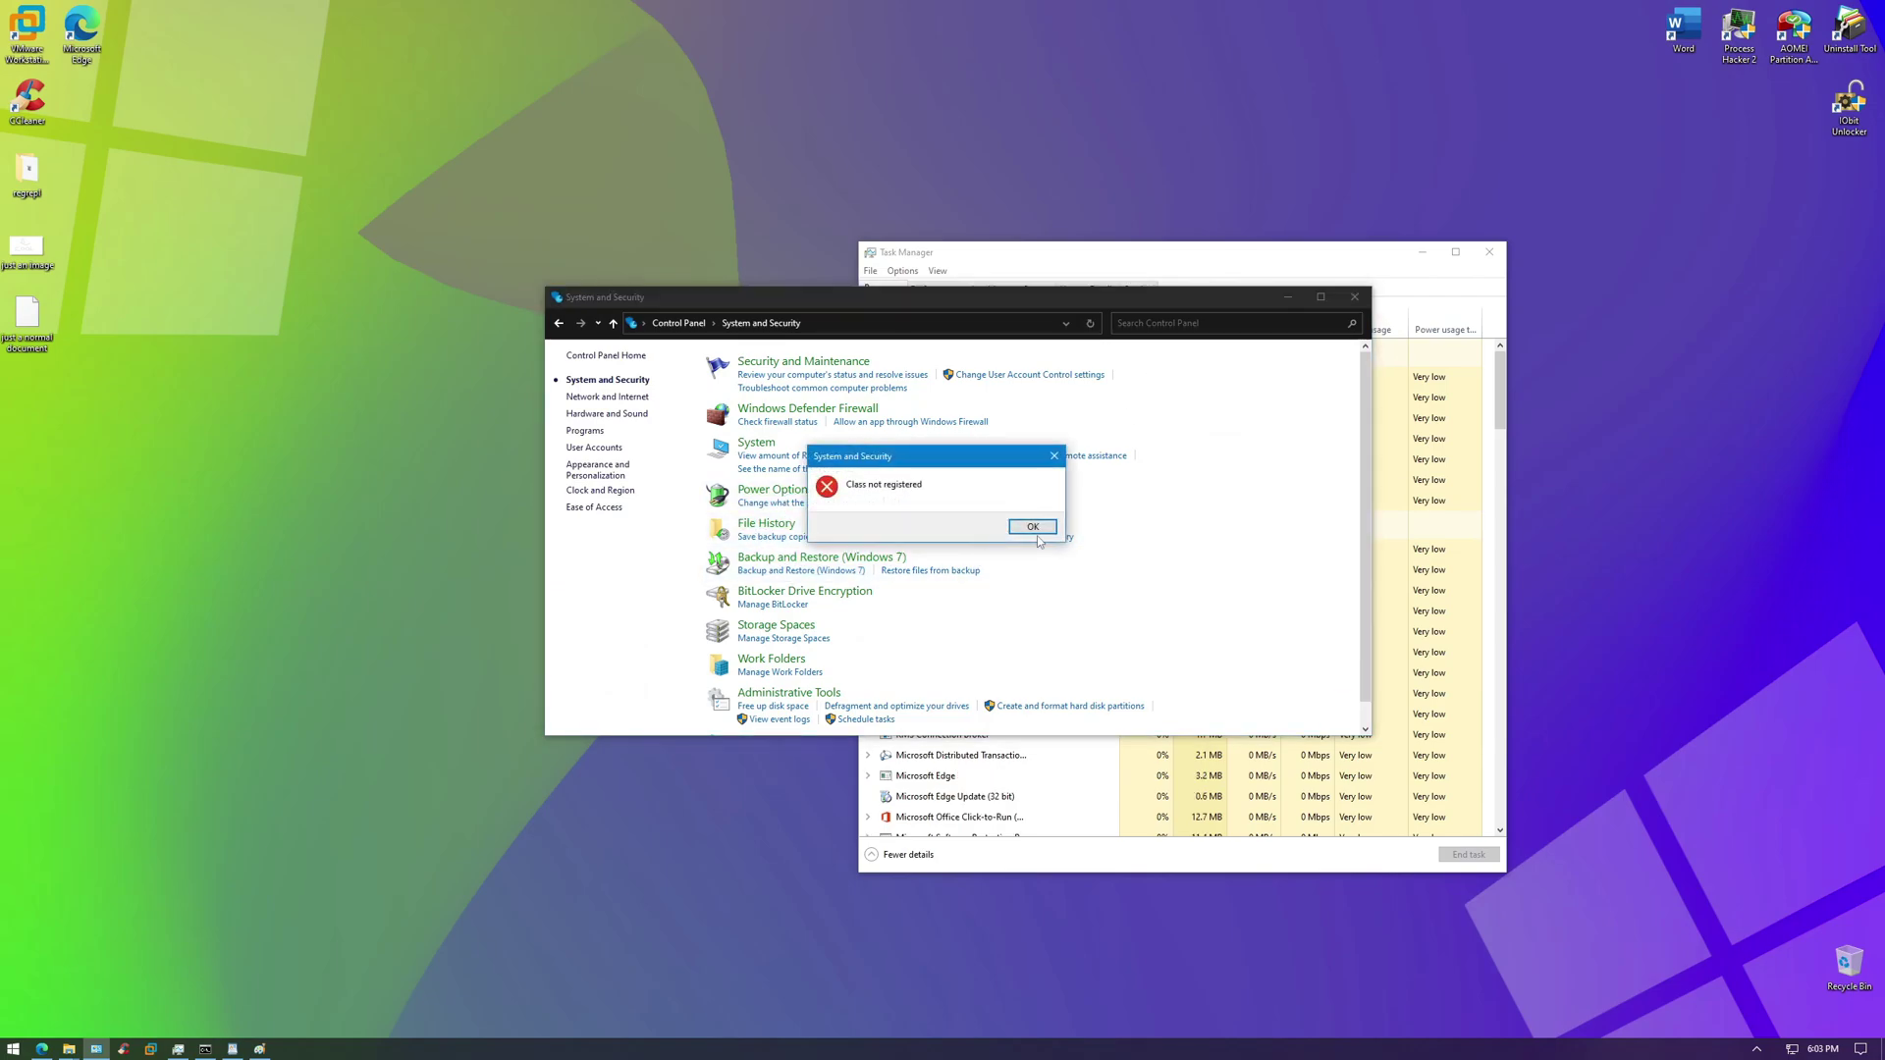
pyautogui.click(1045, 528)
pyautogui.click(795, 558)
pyautogui.click(1041, 529)
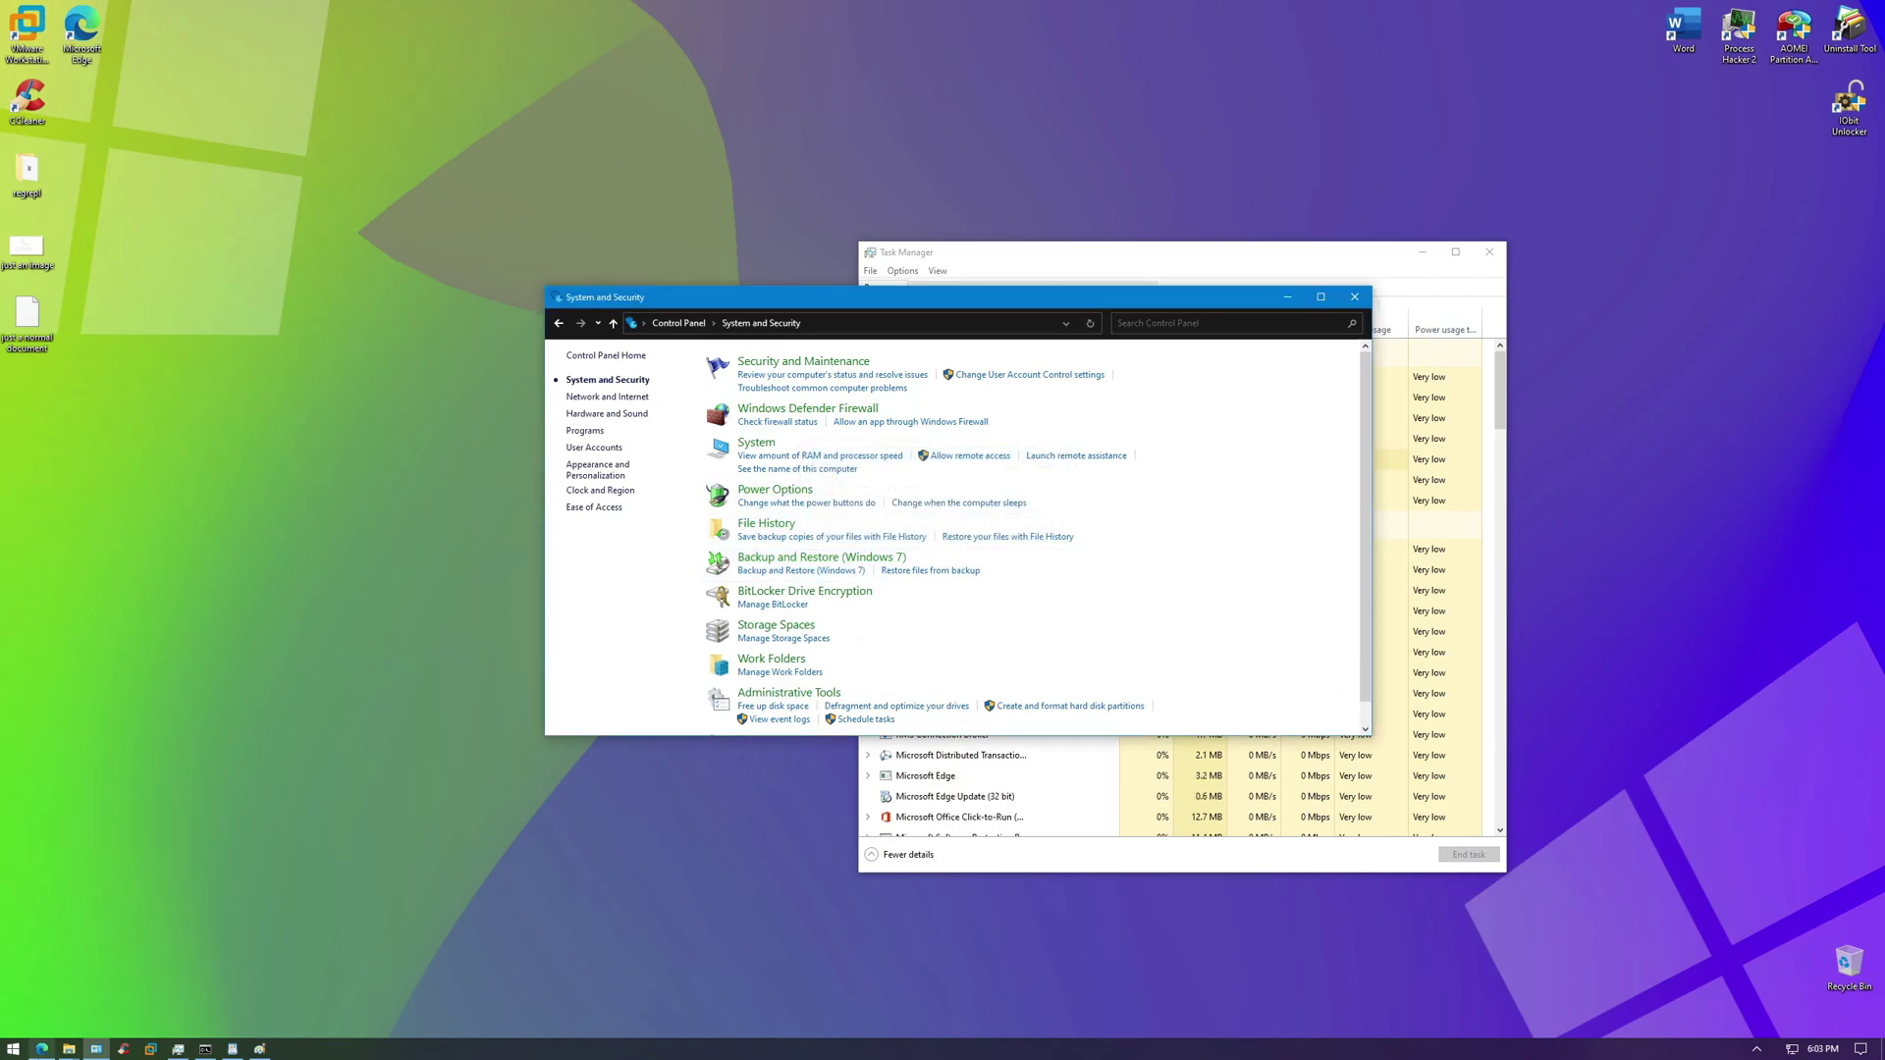
# Switch to File Explorer and try to open ProgramData's VMware folder and the Windows and Users folders on drive C
pyautogui.click(68, 1049)
pyautogui.click(78, 982)
pyautogui.doubleClick(732, 570)
pyautogui.click(1032, 538)
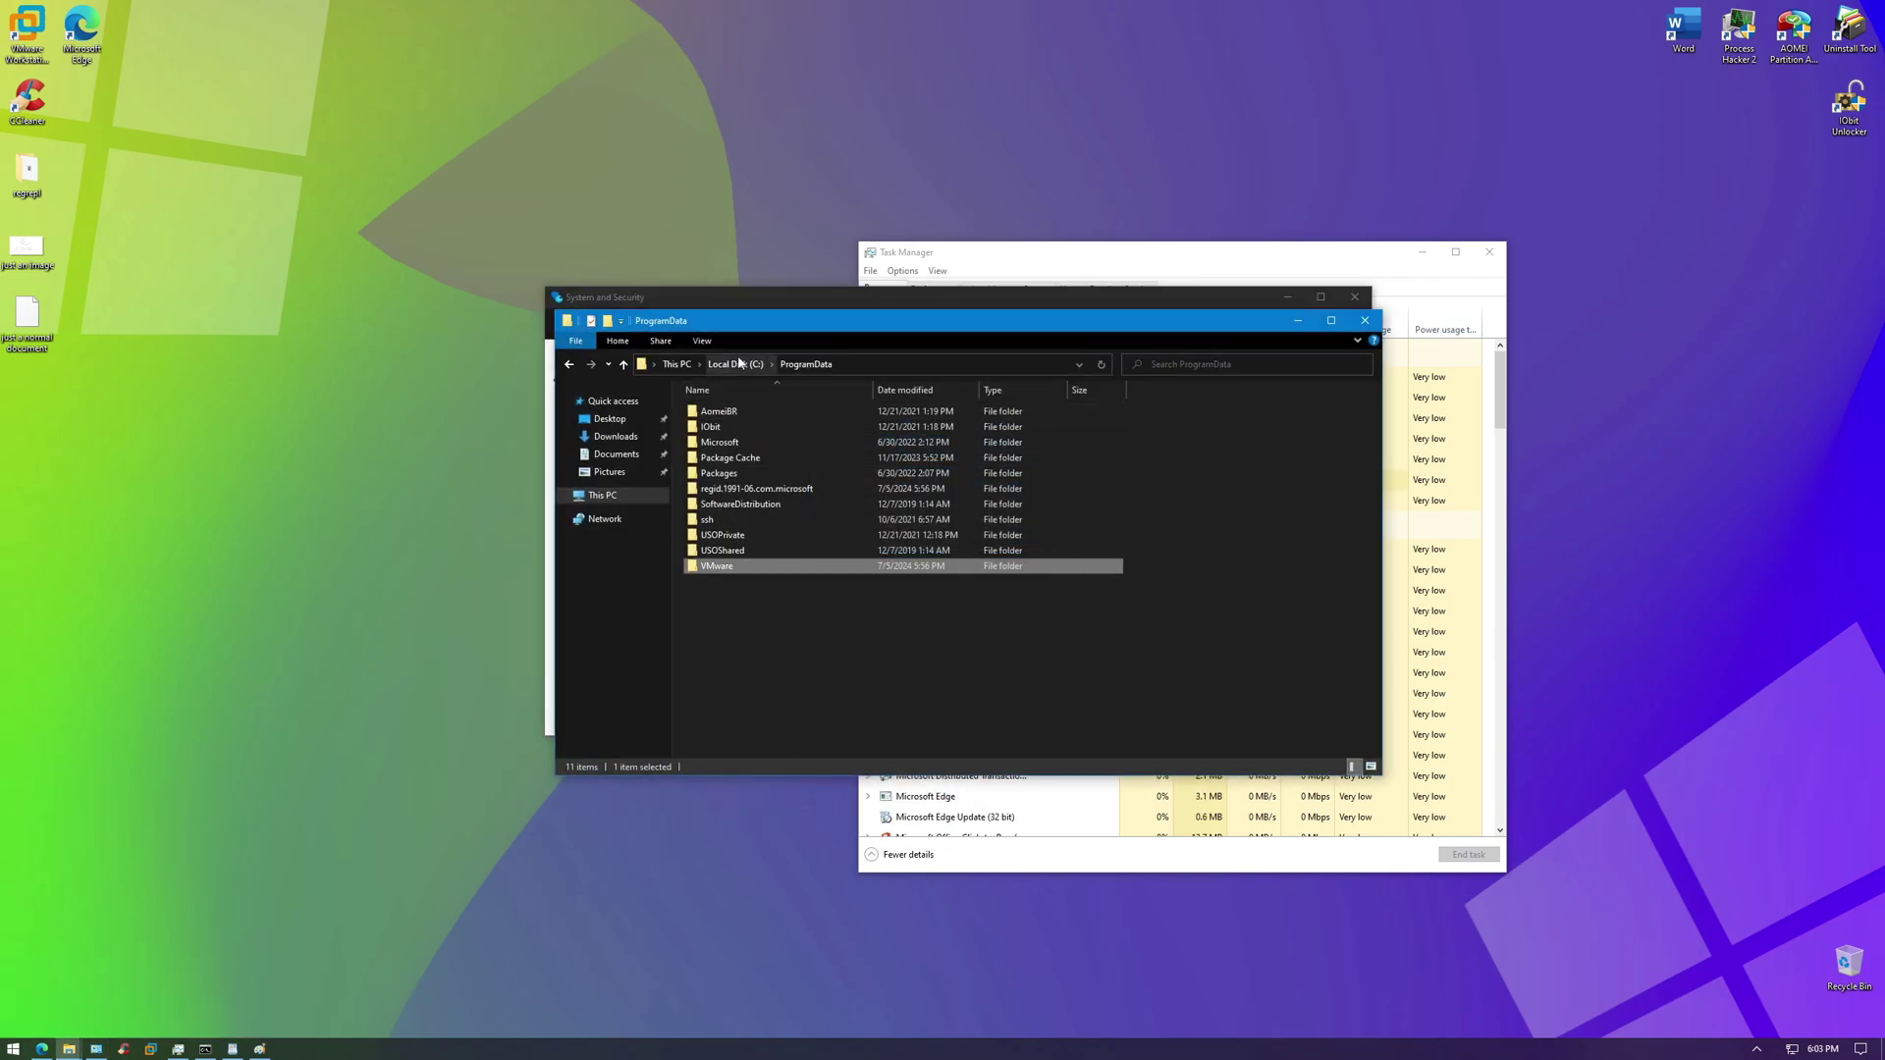
pyautogui.click(736, 363)
pyautogui.doubleClick(727, 490)
pyautogui.click(1032, 538)
pyautogui.doubleClick(731, 477)
pyautogui.click(1031, 538)
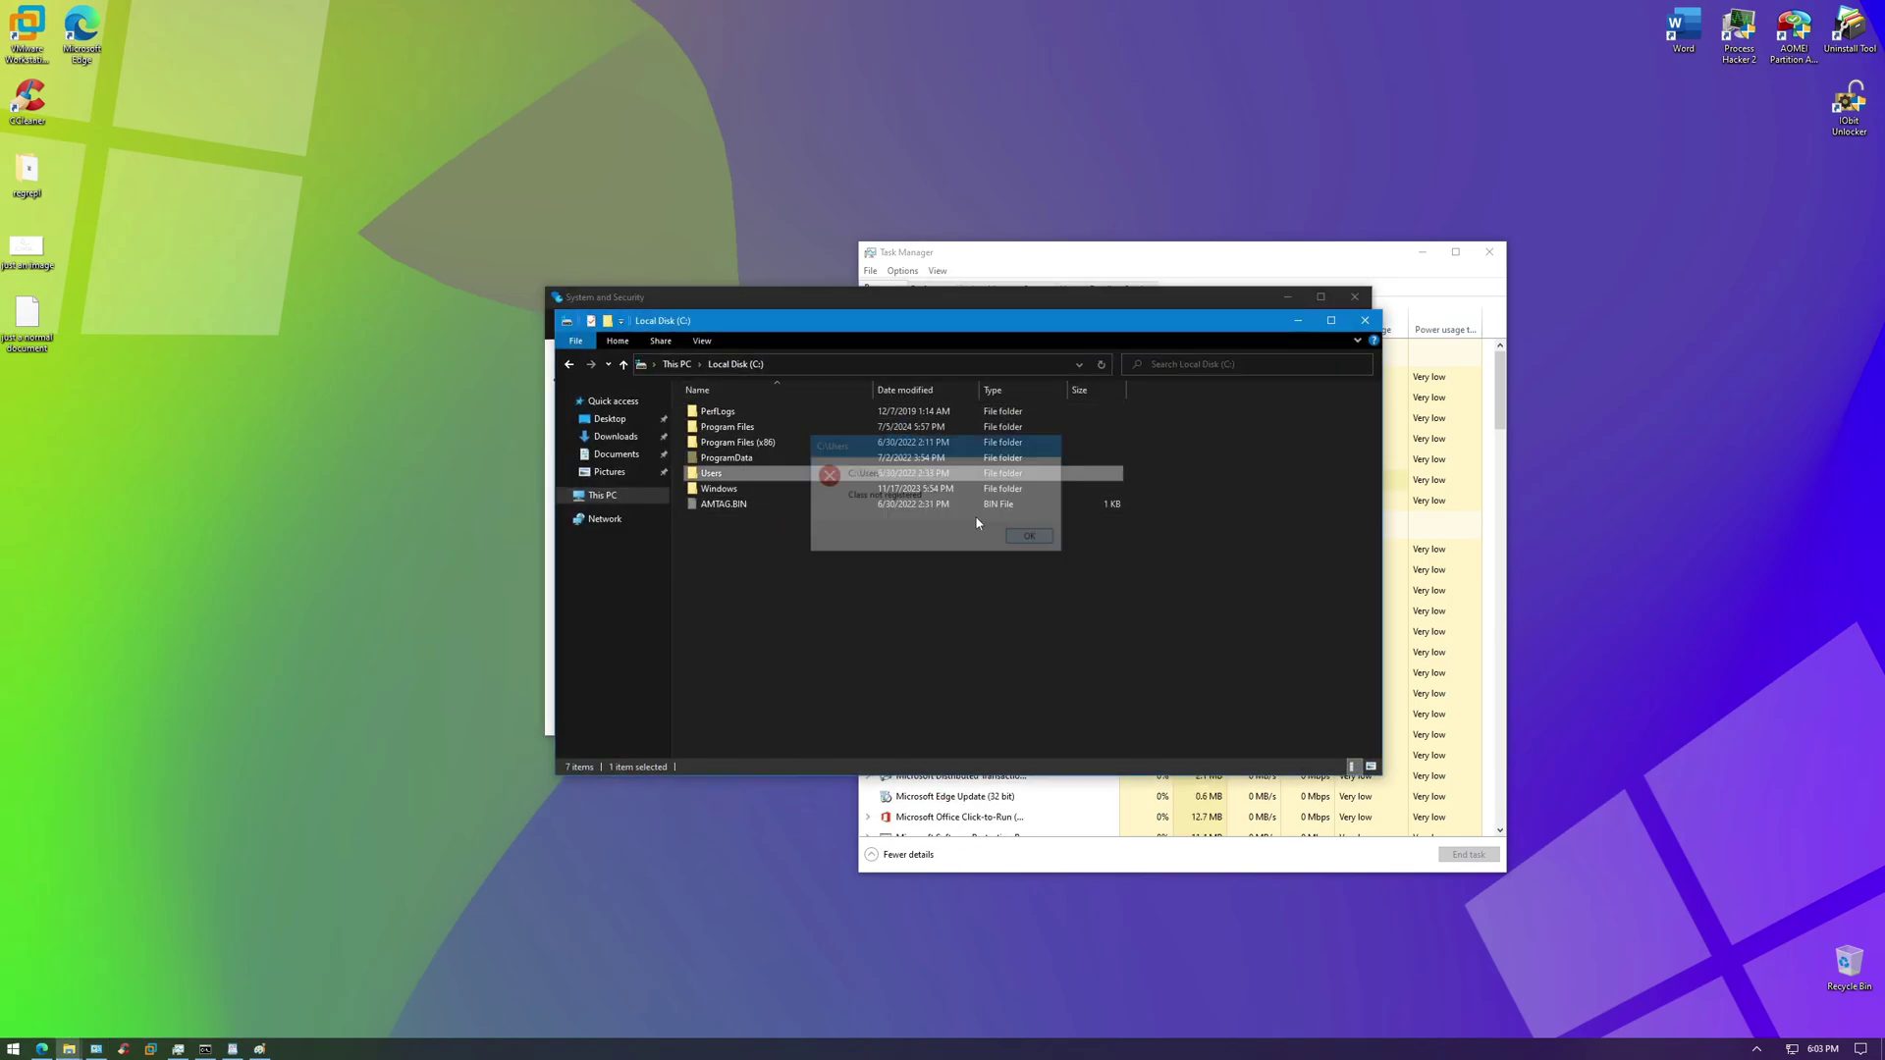
# Go back to This PC and try to open the 3D Objects folder, dismissing the error dialog
pyautogui.click(678, 364)
pyautogui.moveTo(1072, 627); pyautogui.dragTo(805, 495)
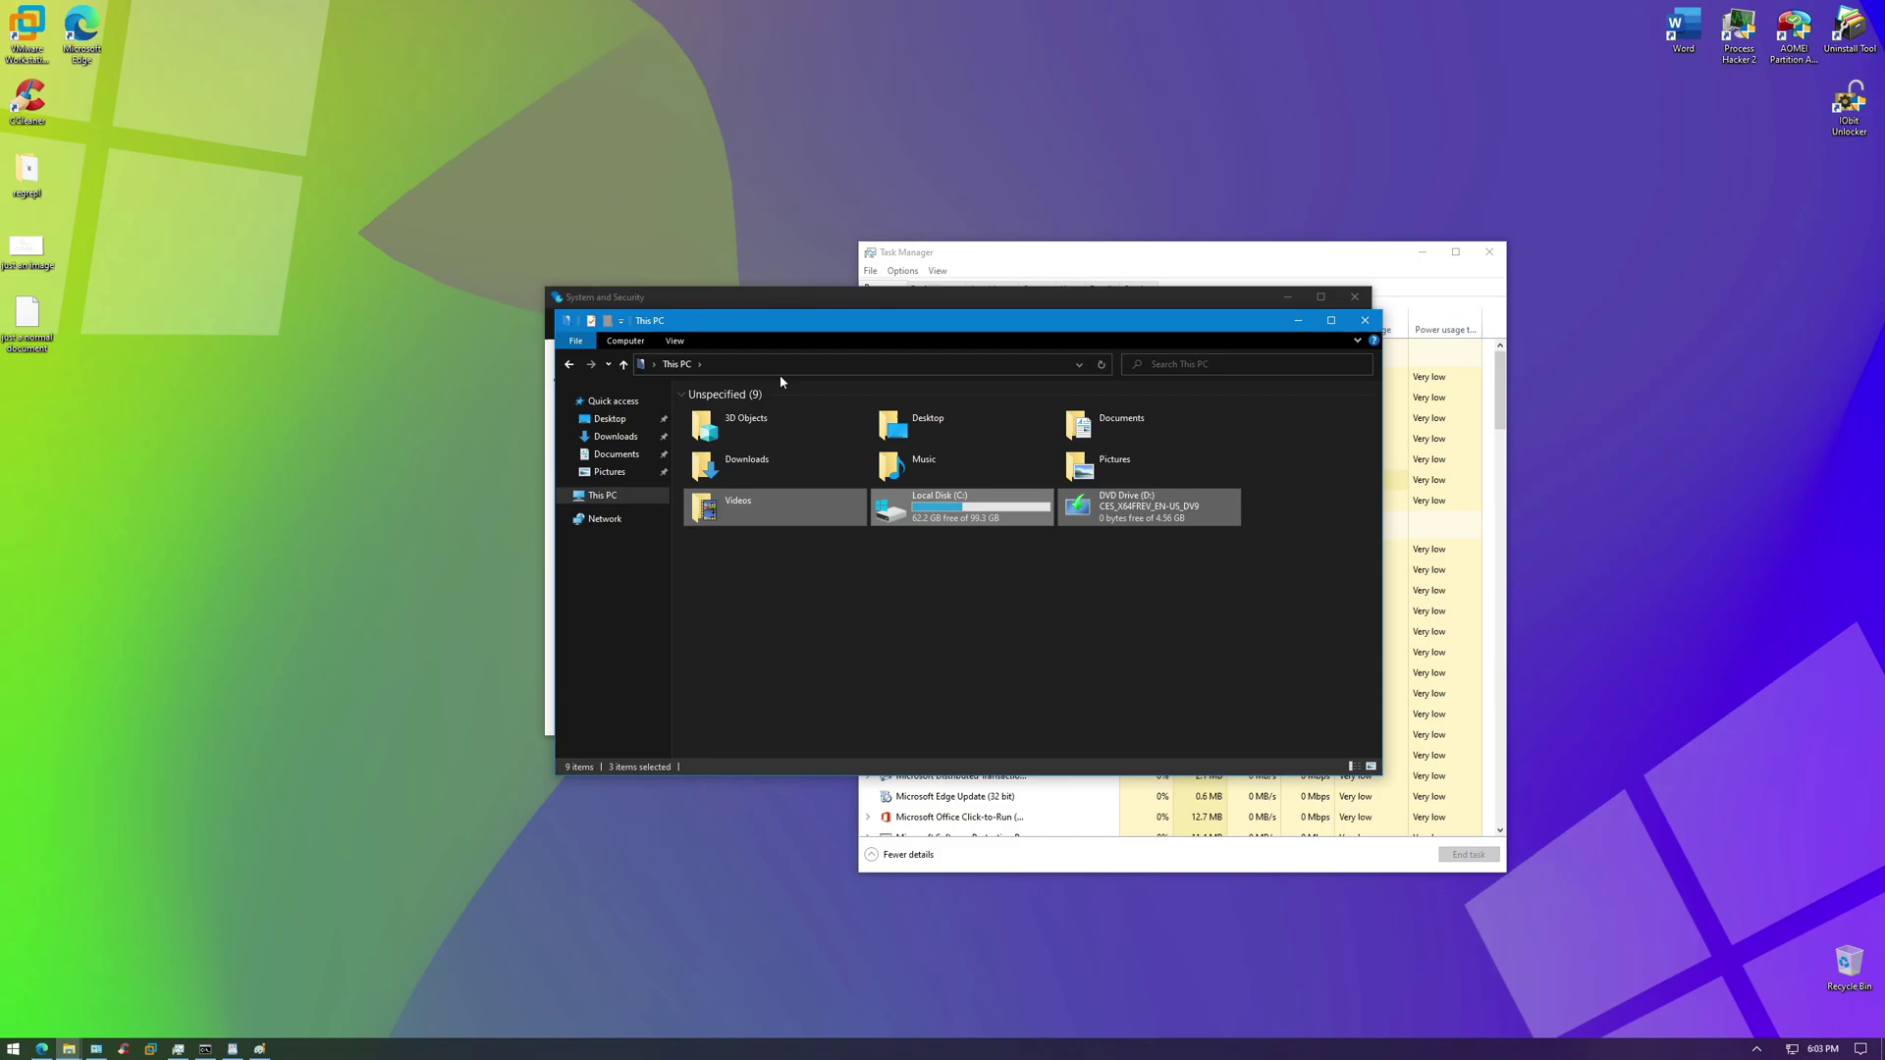
pyautogui.click(610, 420)
pyautogui.click(609, 496)
pyautogui.doubleClick(772, 440)
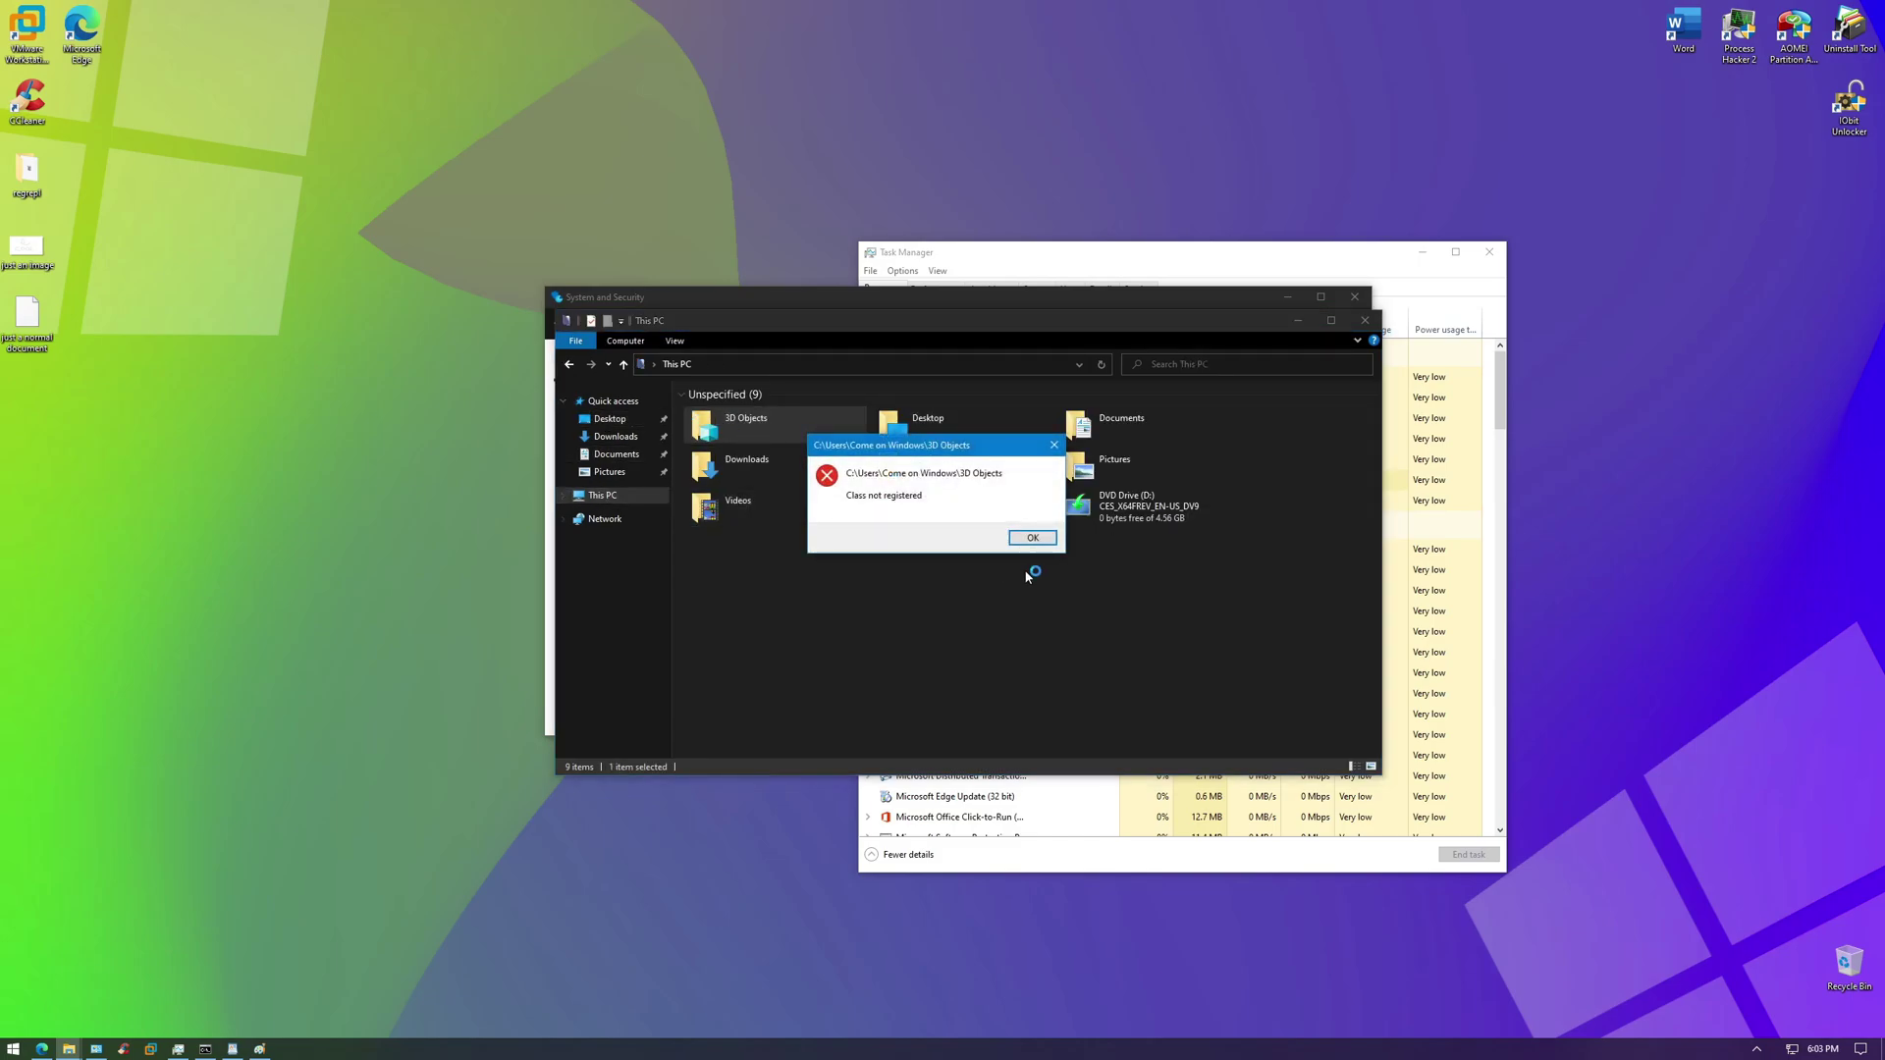
pyautogui.click(1031, 538)
# Check the Downloads folder and try to launch the Microsoft Edge shortcut from the Desktop folder
pyautogui.click(610, 437)
pyautogui.click(610, 419)
pyautogui.doubleClick(721, 458)
pyautogui.press('Return')
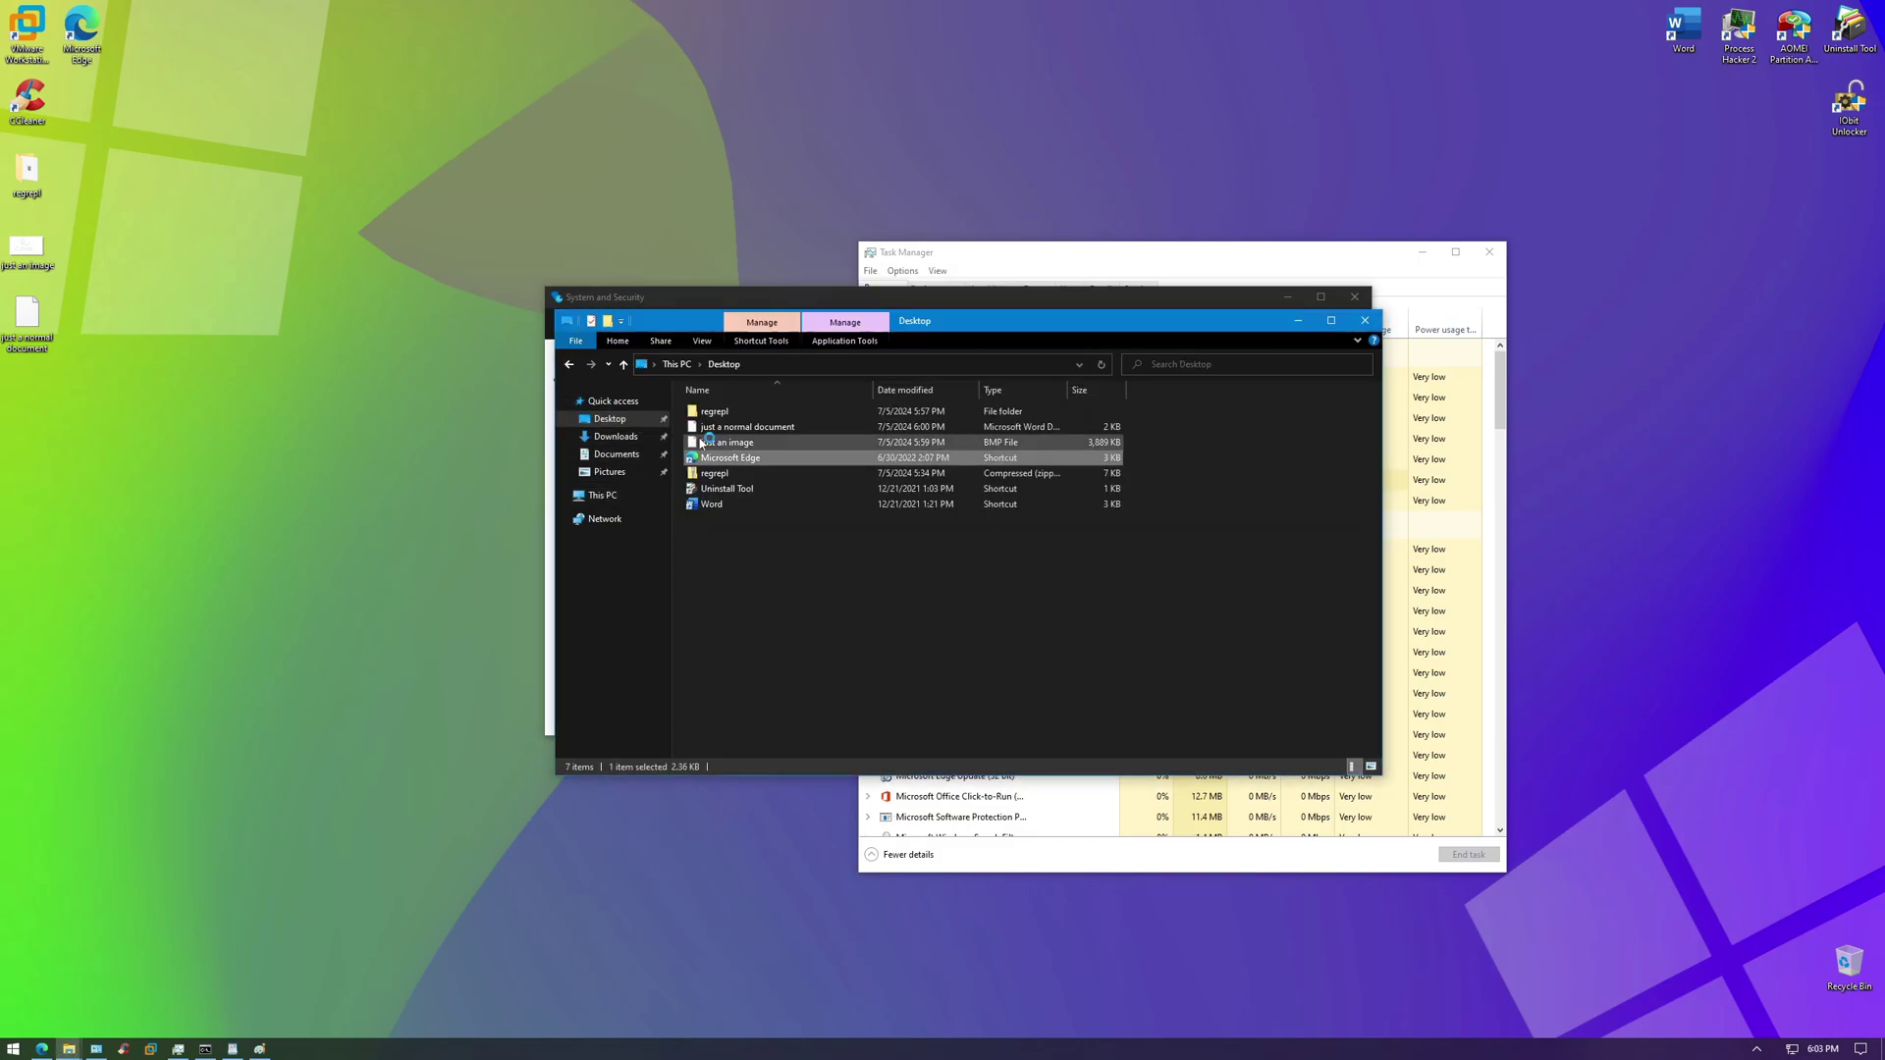
# Open the image "just an image" in Paint, handwrite "OK paint works!" beside the smiley face, save it and reopen it to check
pyautogui.doubleClick(726, 442)
pyautogui.moveTo(1061, 326); pyautogui.dragTo(1110, 425)
pyautogui.moveTo(1194, 329)
pyautogui.mouseDown()
pyautogui.moveTo(1118, 371)
pyautogui.moveTo(1292, 474)
pyautogui.mouseUp()
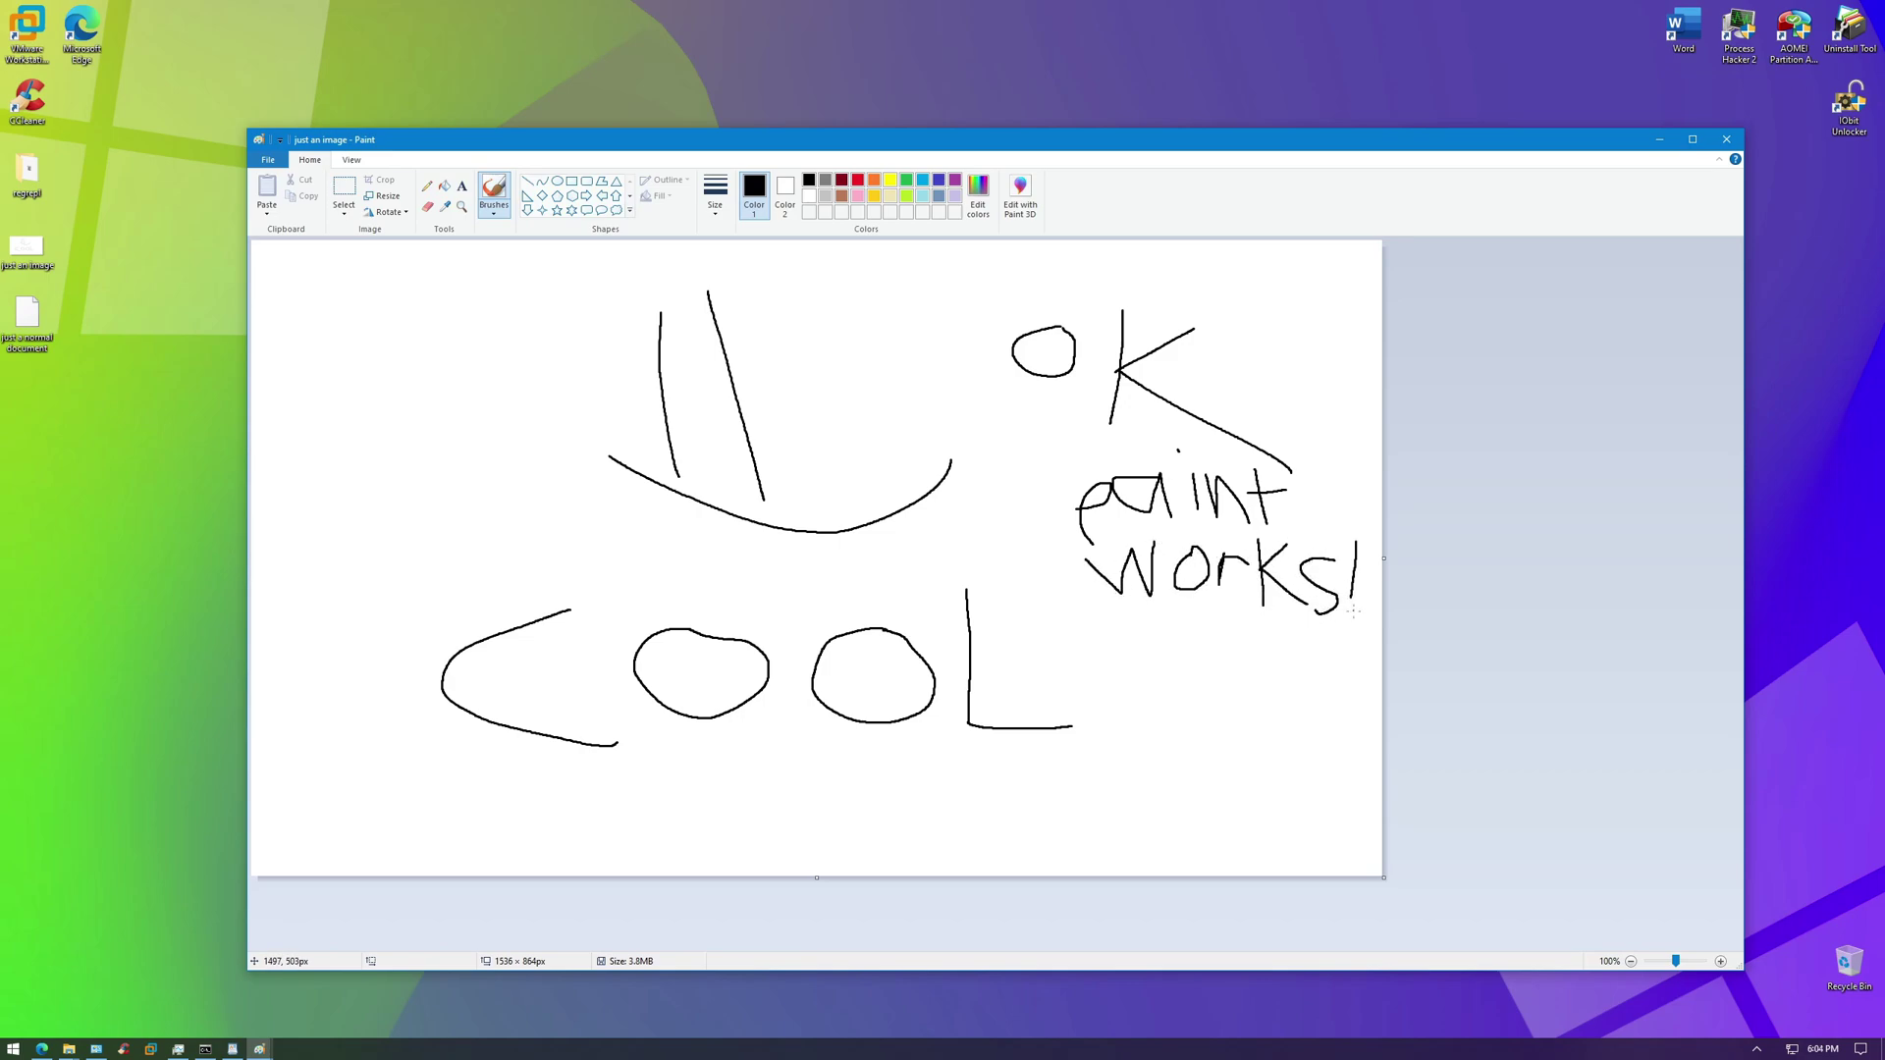
pyautogui.click(1726, 138)
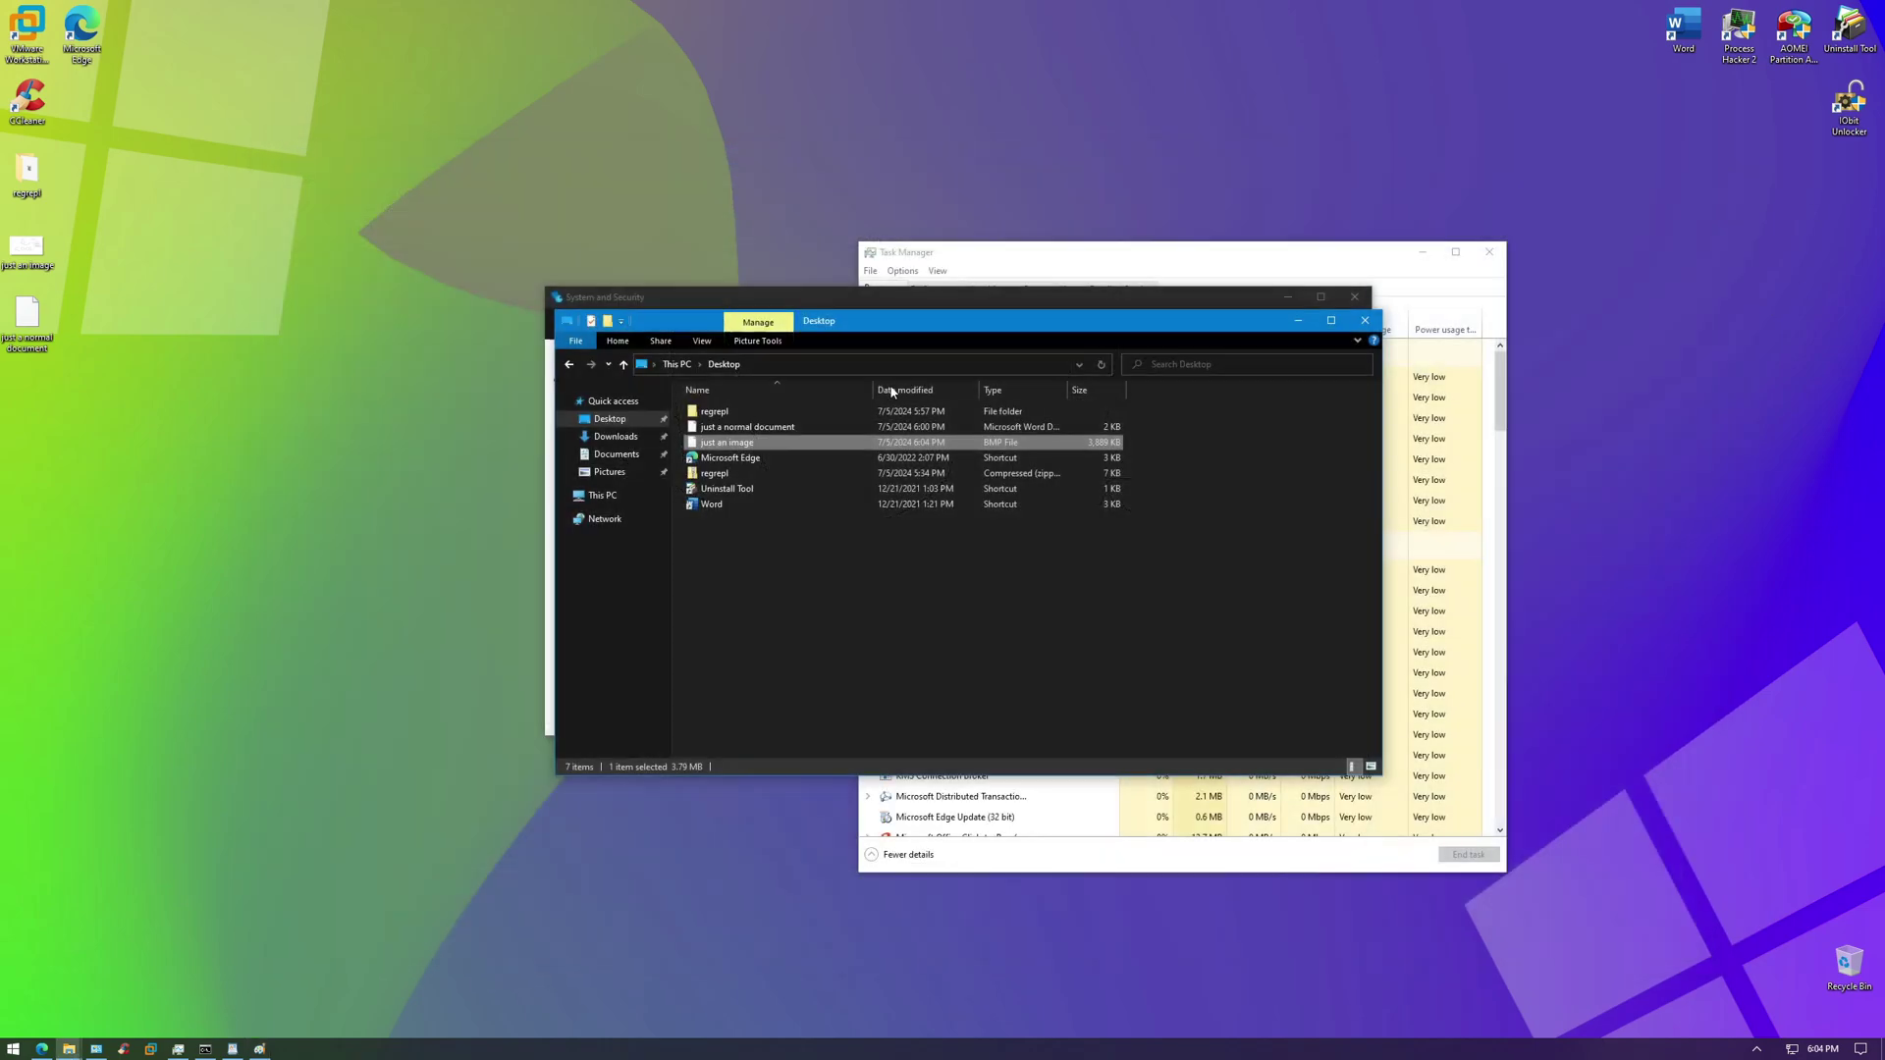
pyautogui.doubleClick(772, 441)
pyautogui.click(1726, 139)
# Open the file "just a normal document" with WordPad, and close WordPad and File Explorer after checking it
pyautogui.press('Up')
pyautogui.press('Return')
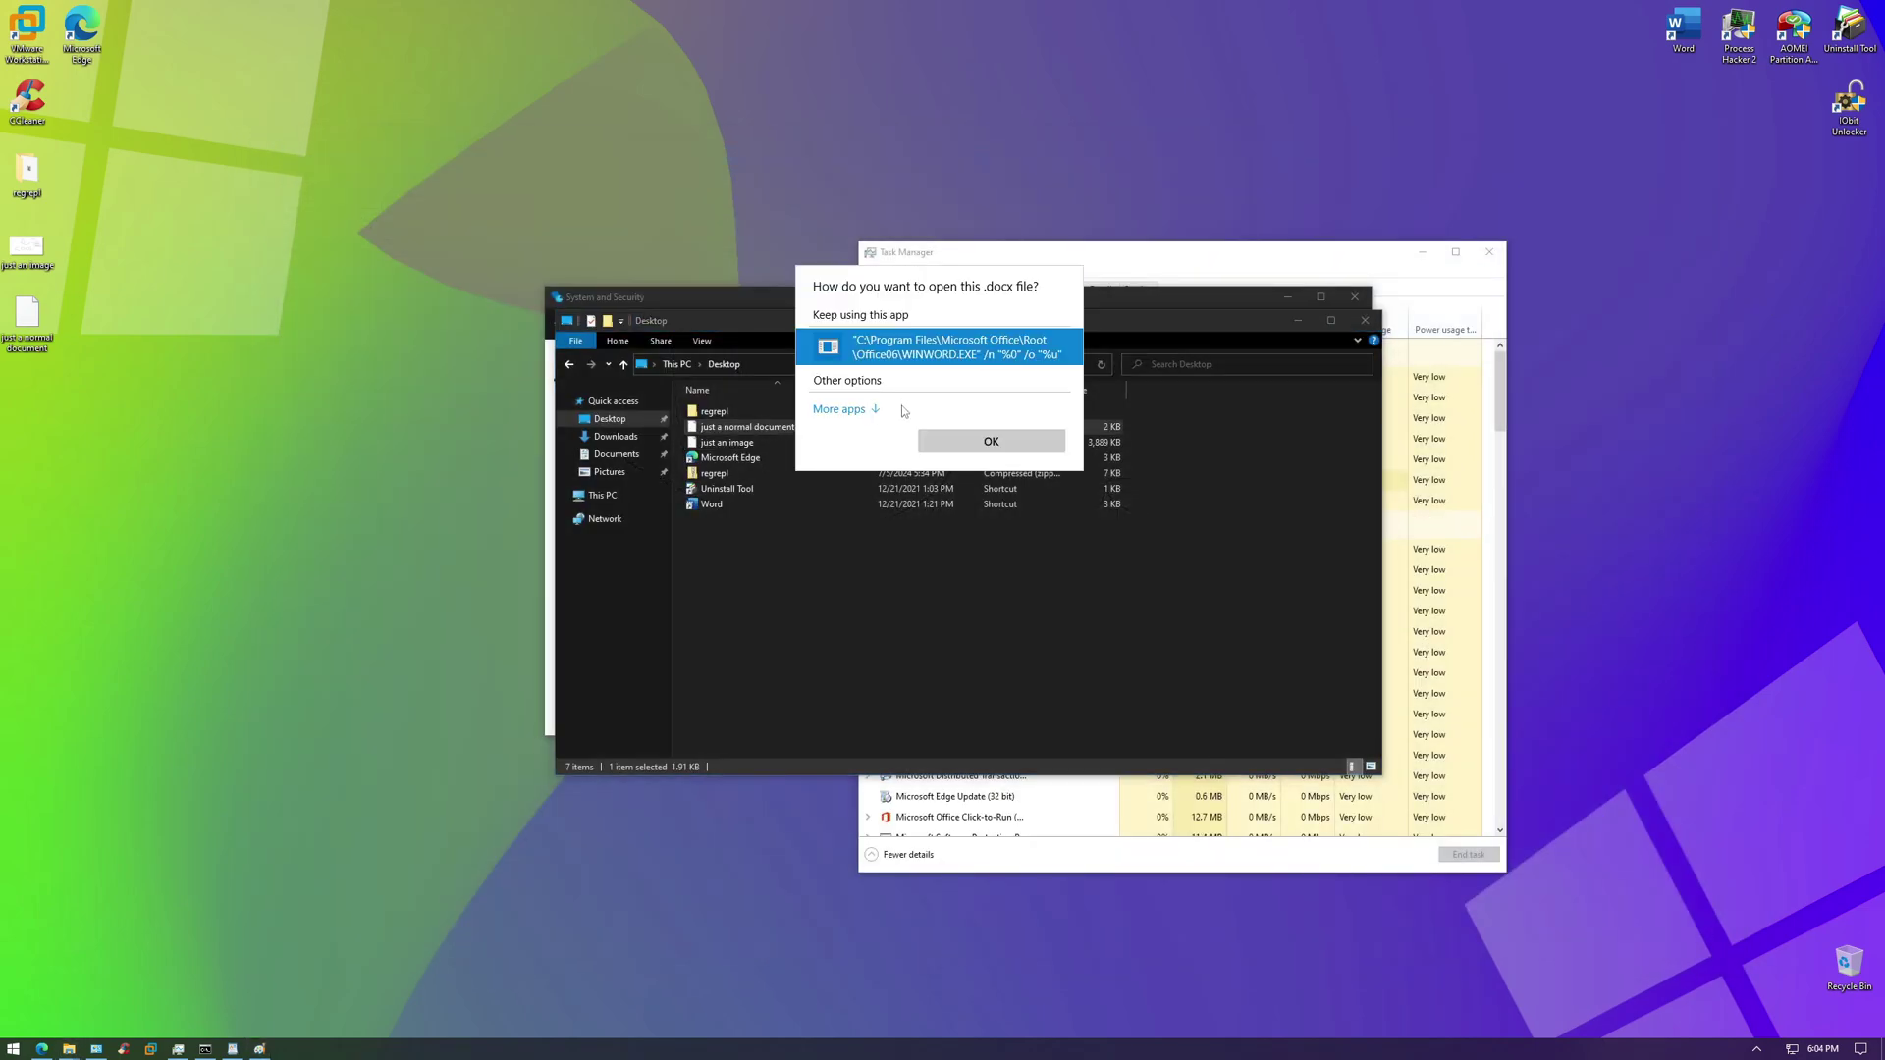
pyautogui.click(840, 409)
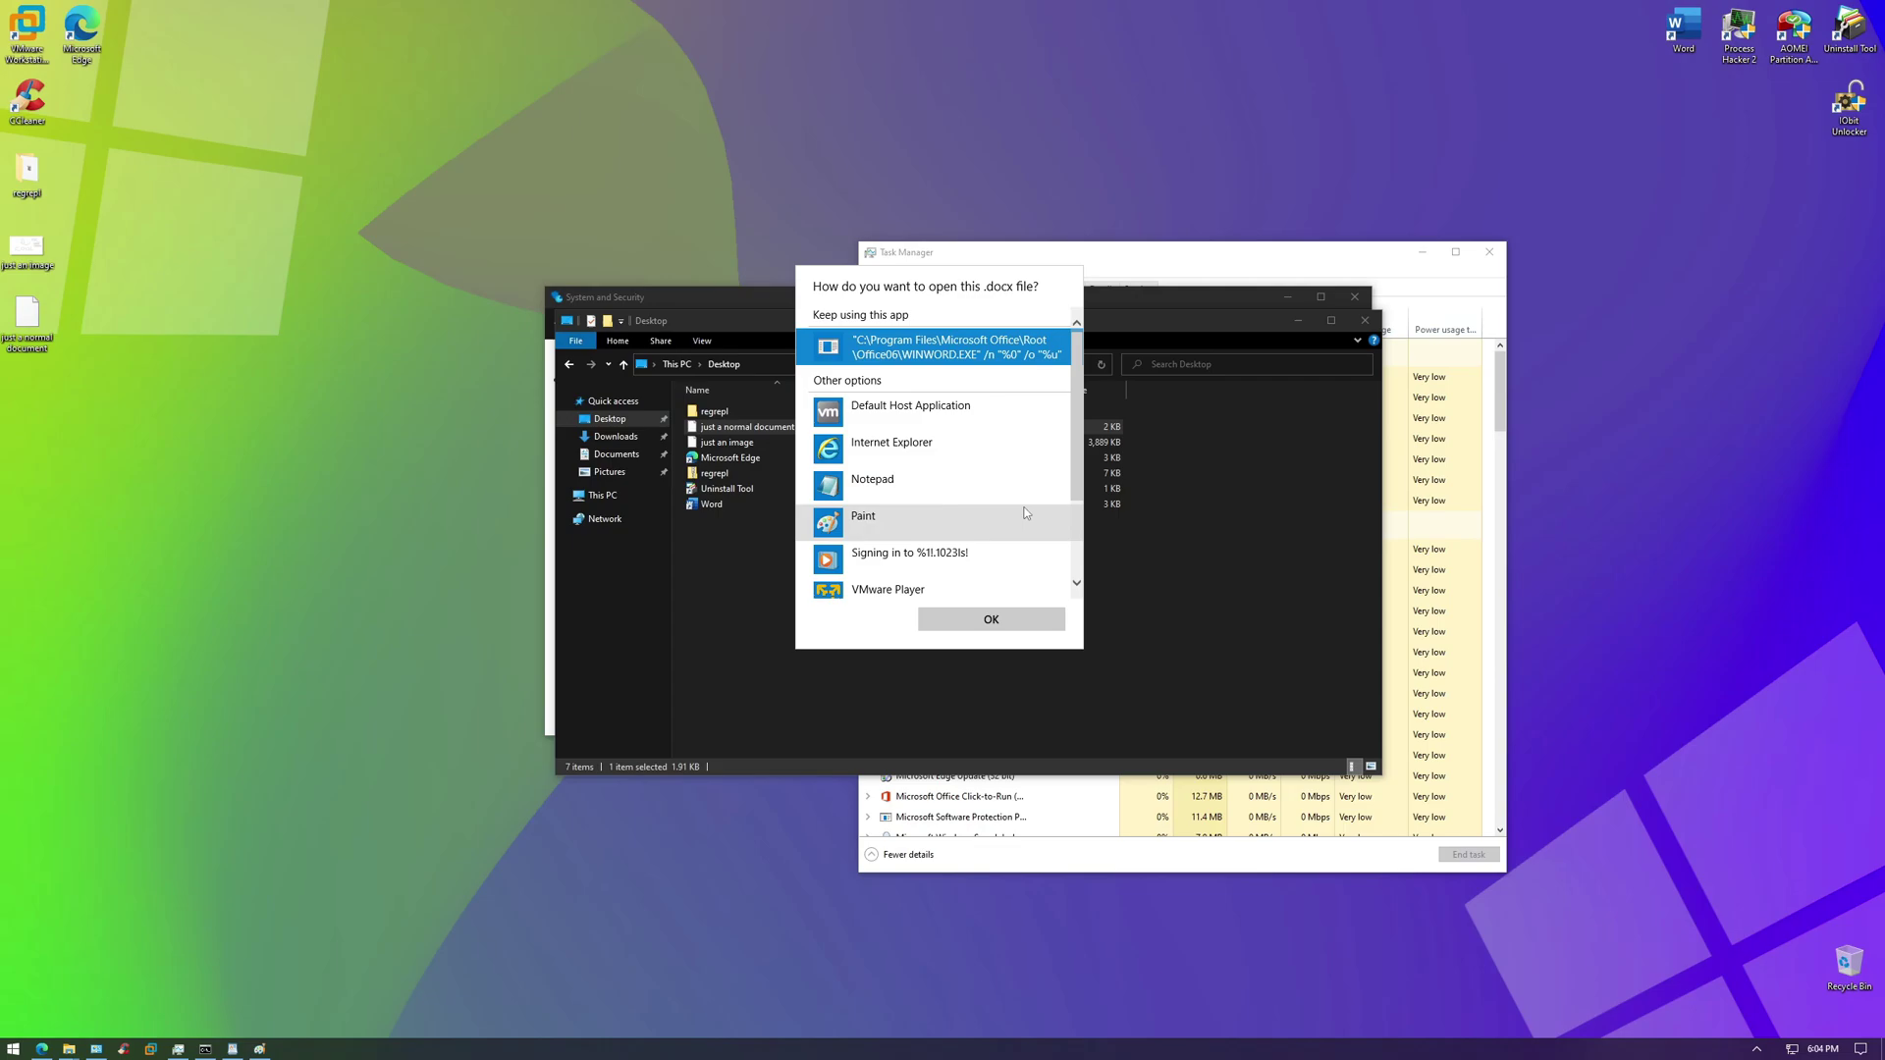
pyautogui.scroll(-1, 982, 510)
pyautogui.click(955, 561)
pyautogui.click(974, 619)
pyautogui.moveTo(685, 98); pyautogui.dragTo(816, 197)
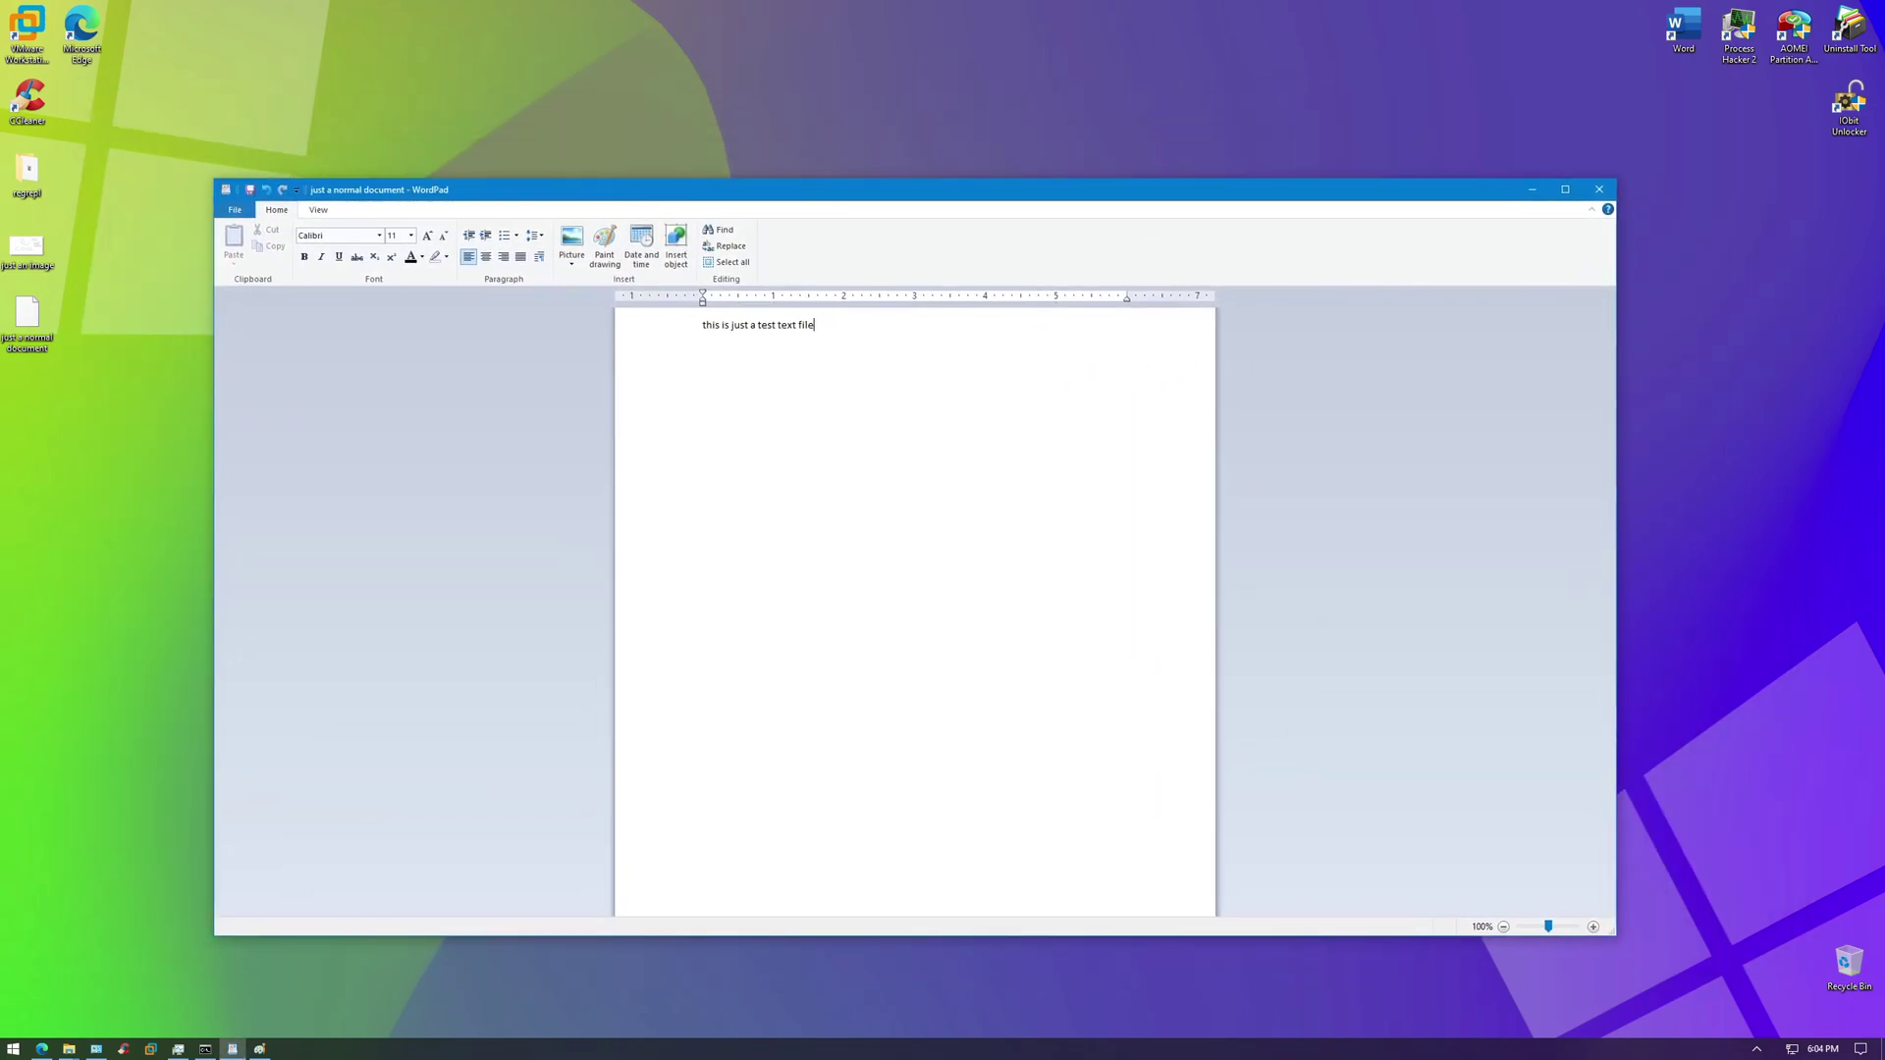
pyautogui.hotkey('alt', 'F4')
pyautogui.click(1375, 321)
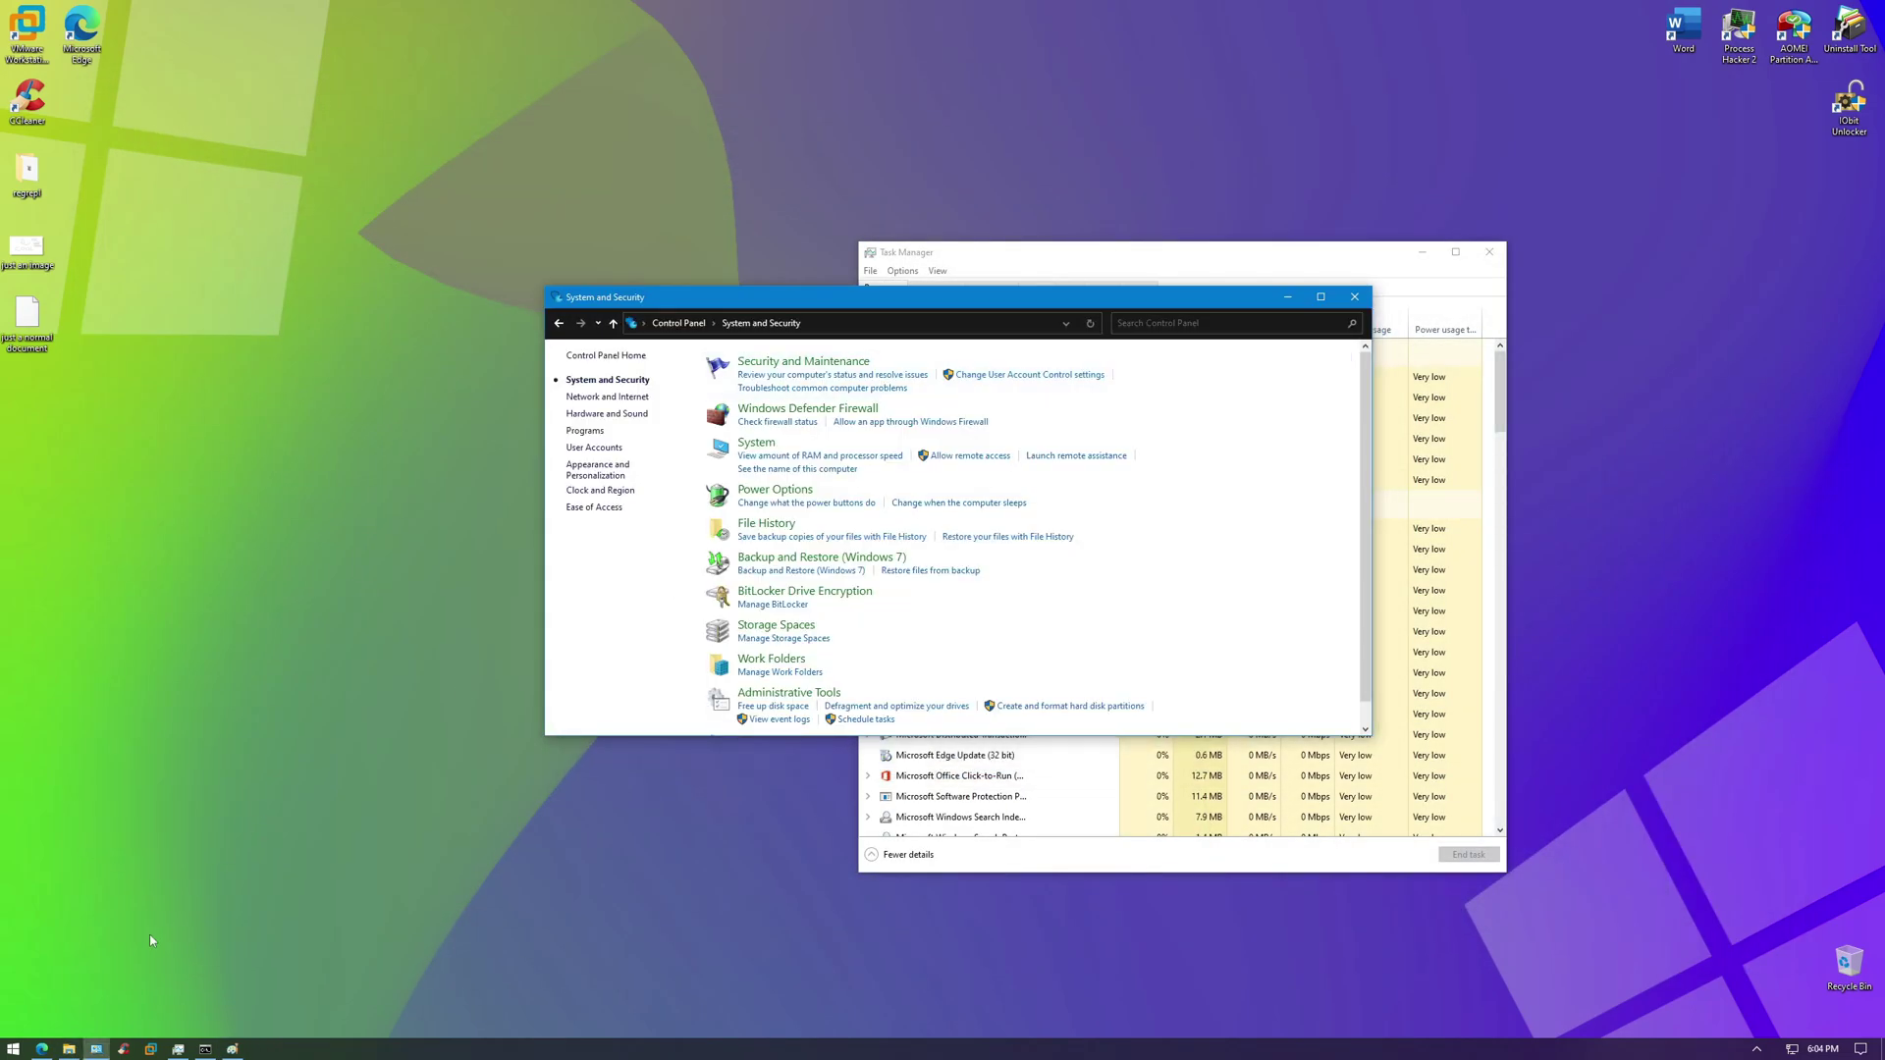
# Switch to Microsoft Edge, load youtube.com, and reduce the maximized browser to a smaller window
pyautogui.click(41, 1049)
pyautogui.write('youtube.c')
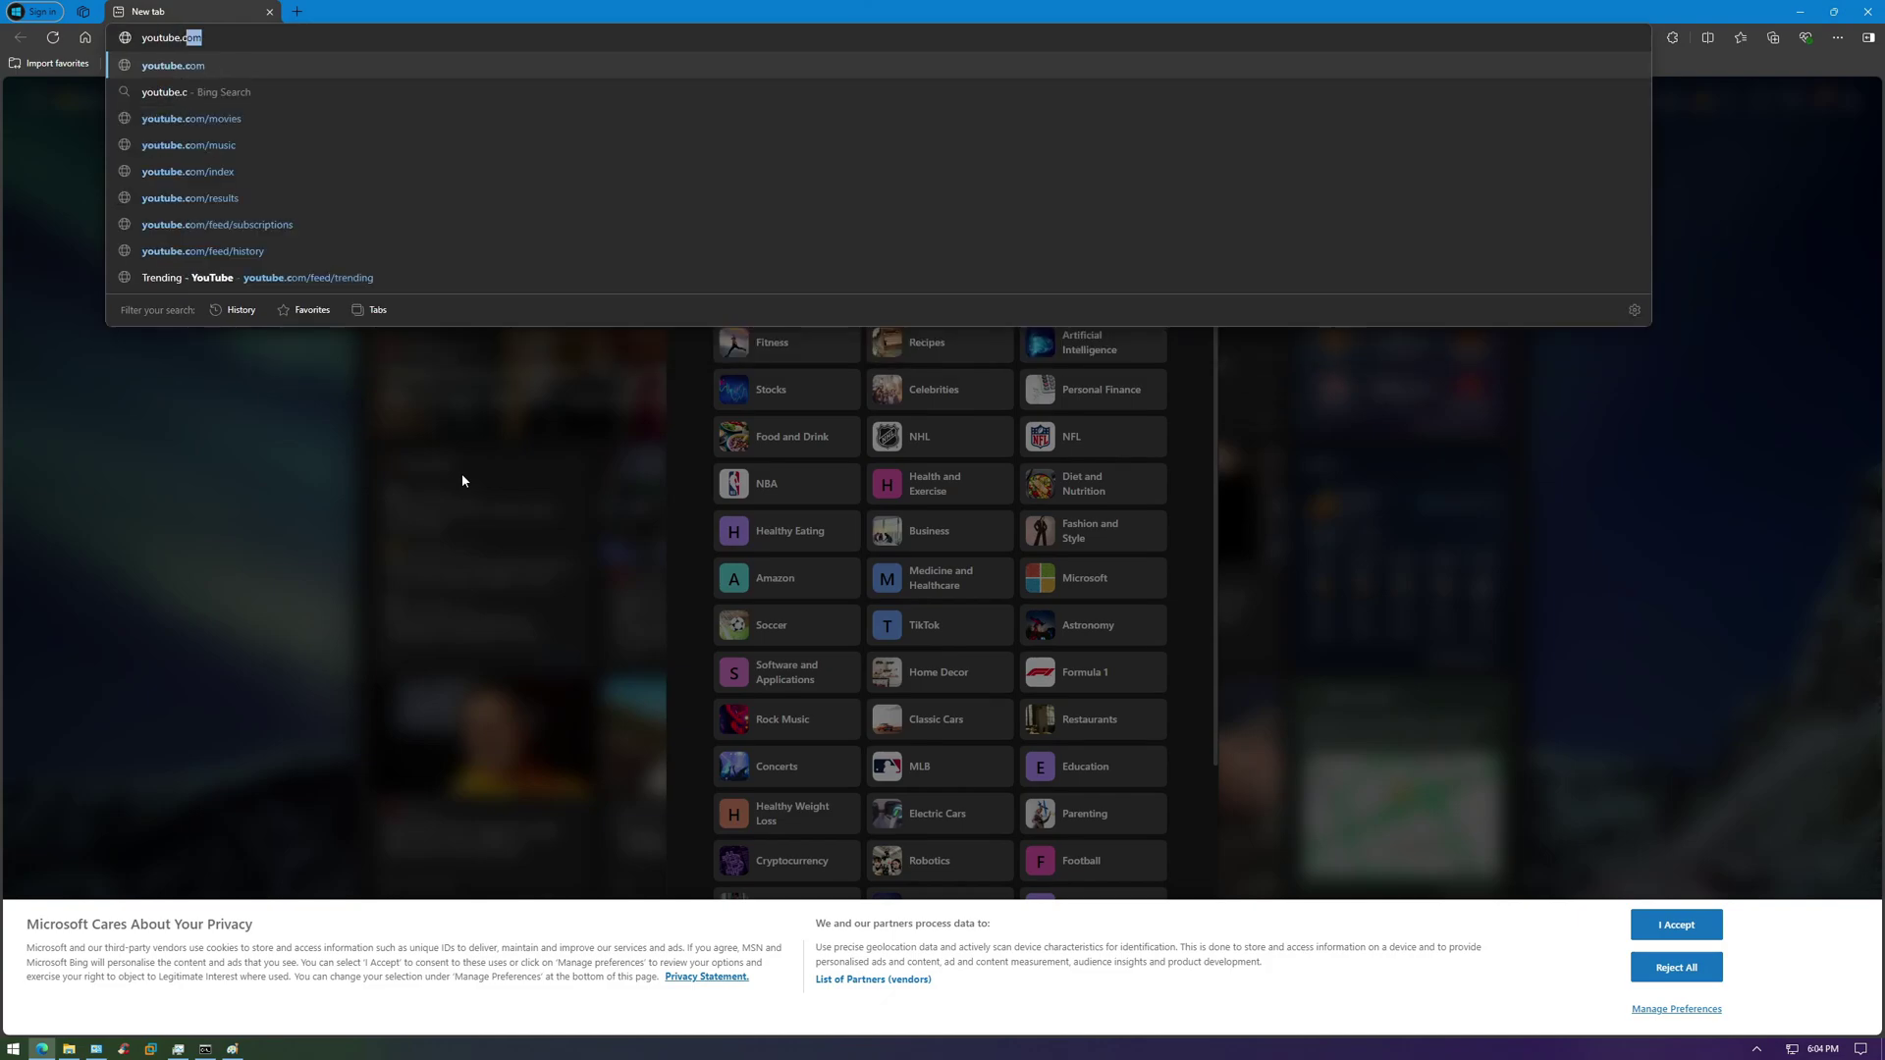
pyautogui.press('Return')
pyautogui.moveTo(748, 8); pyautogui.dragTo(568, 50)
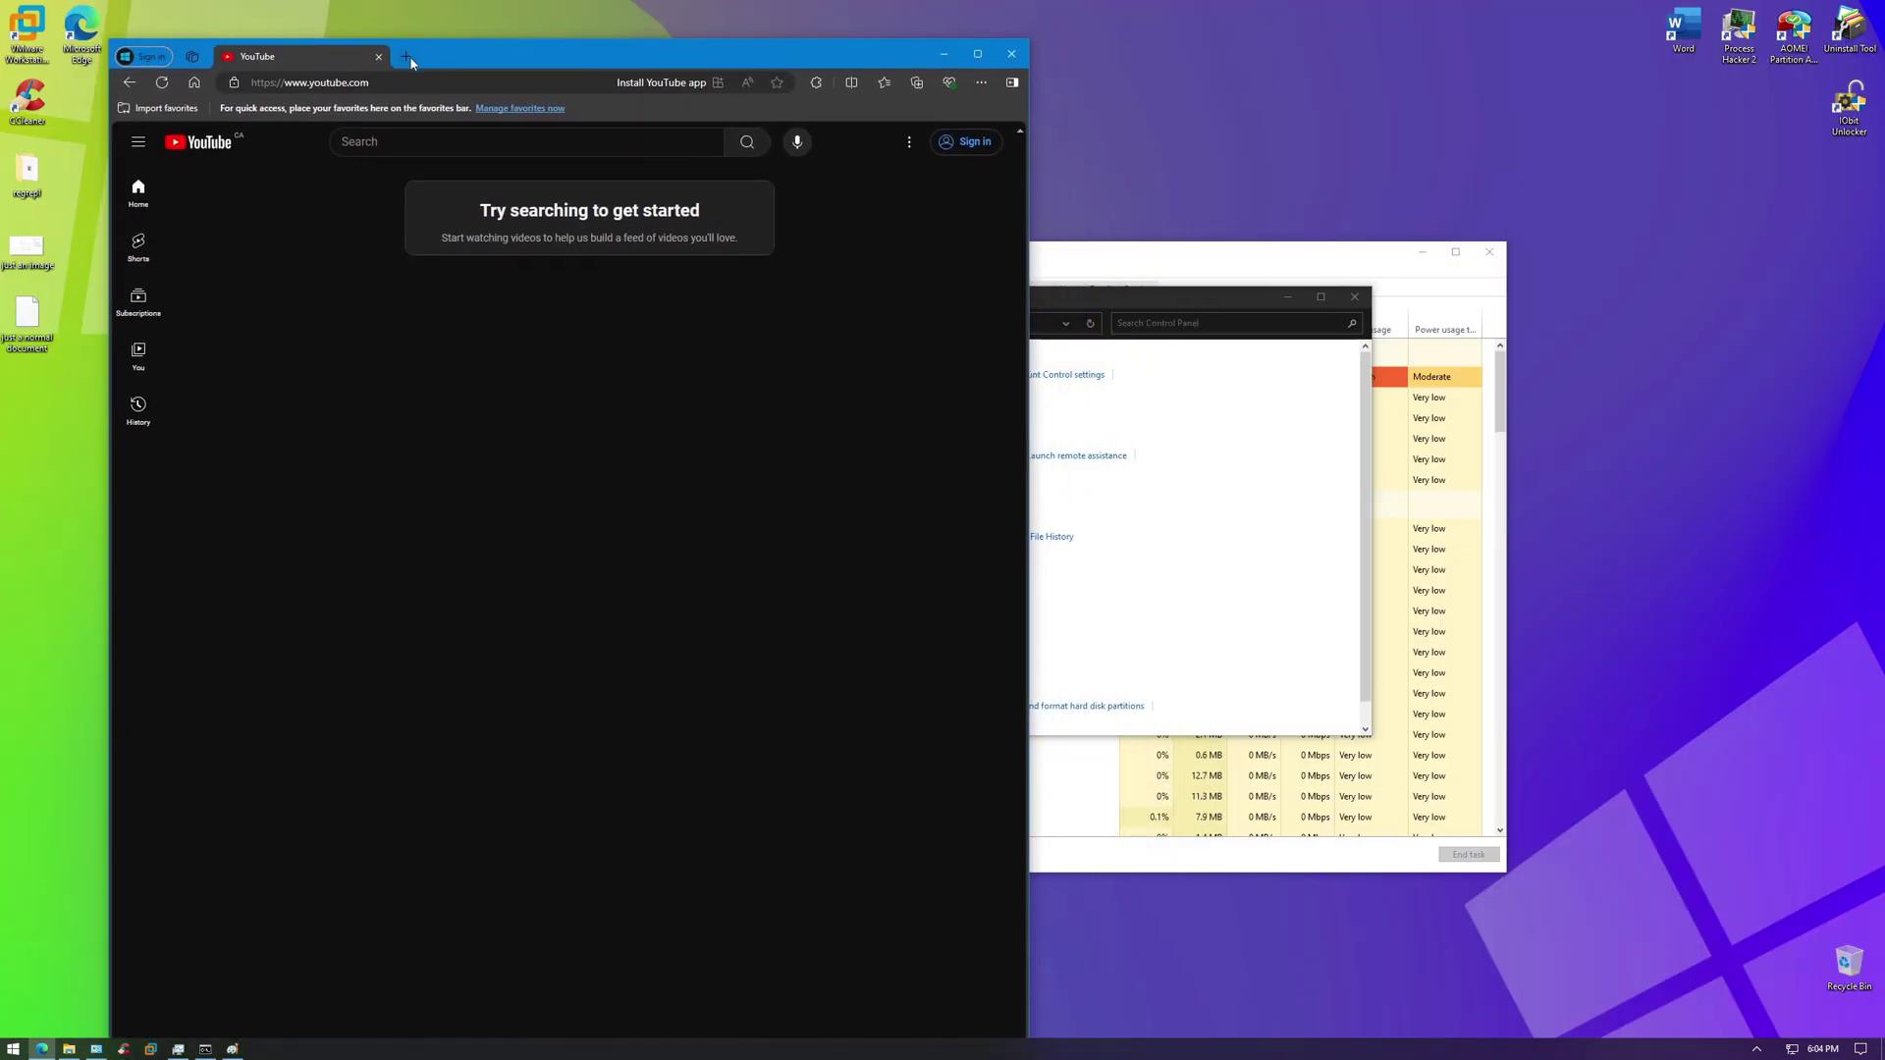
# Open Edge's settings in a new tab and check the Profiles, Appearance and About Microsoft Edge pages
pyautogui.click(406, 56)
pyautogui.click(980, 82)
pyautogui.click(839, 499)
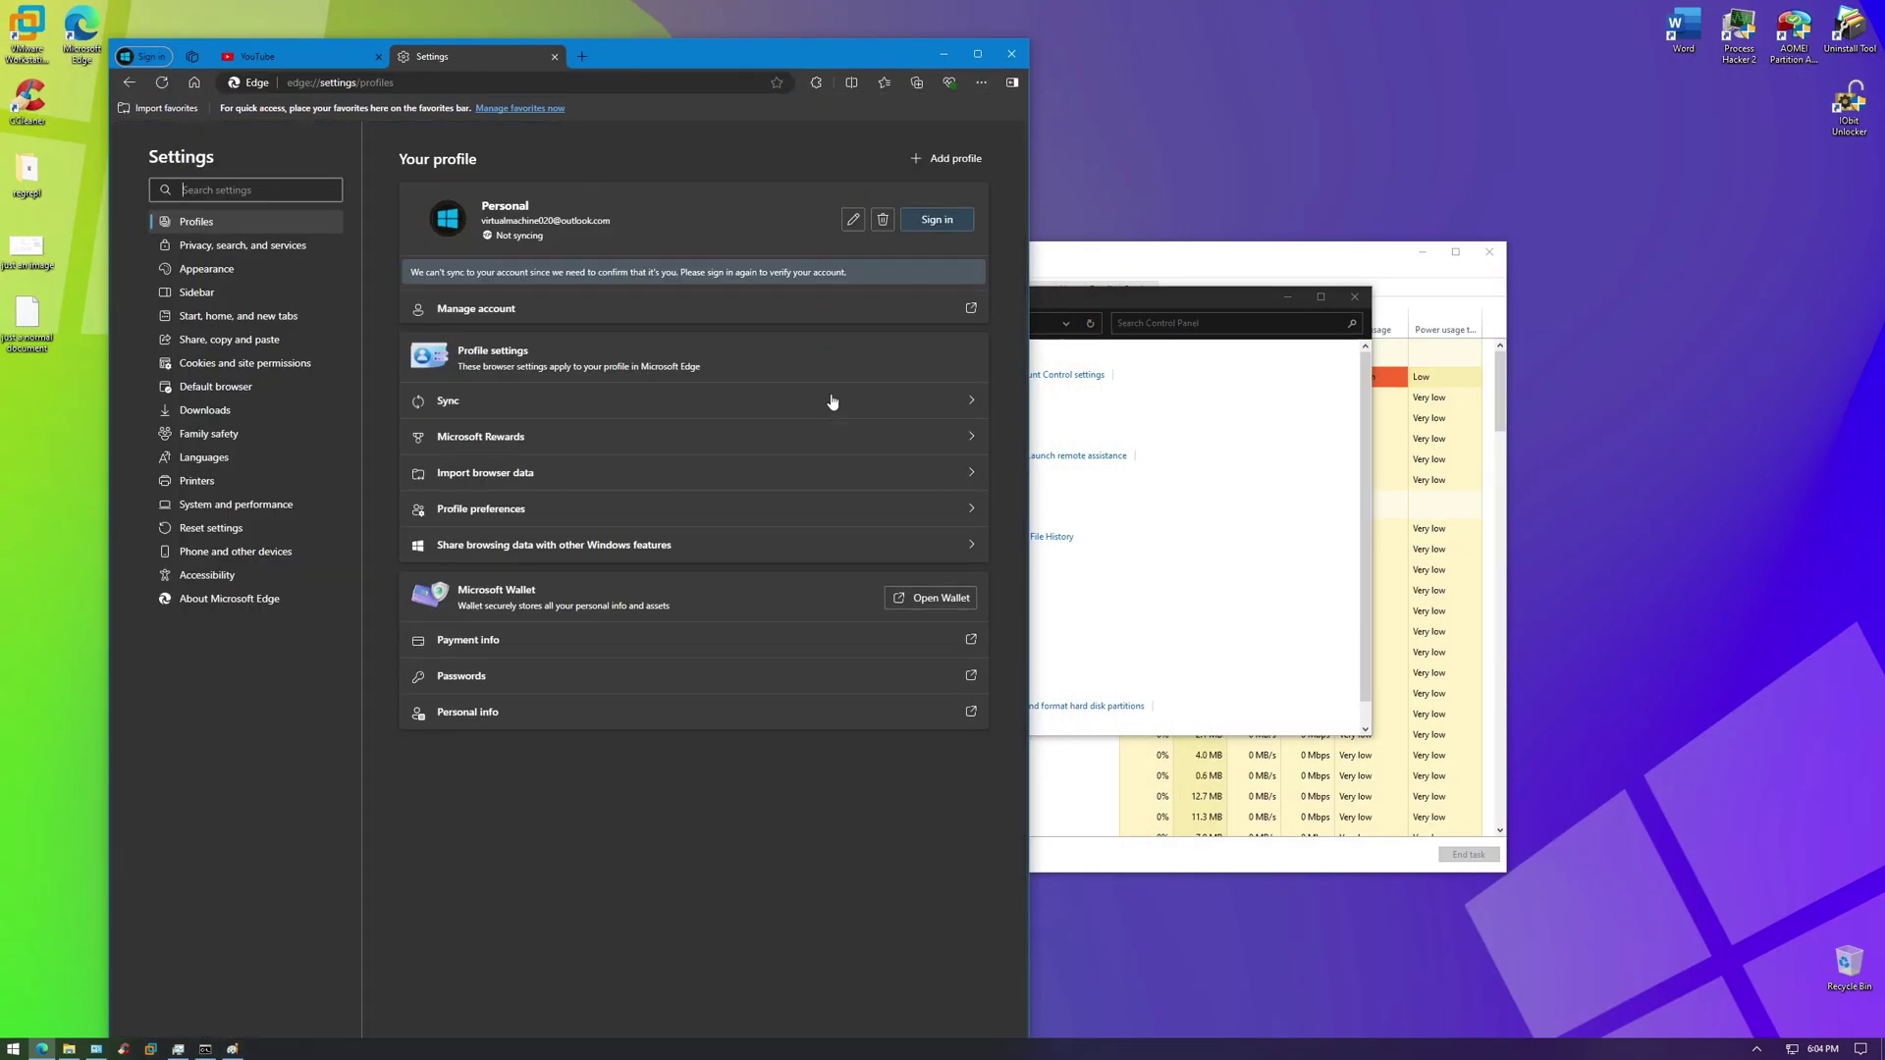
pyautogui.click(223, 604)
pyautogui.click(226, 581)
pyautogui.click(229, 598)
pyautogui.click(196, 222)
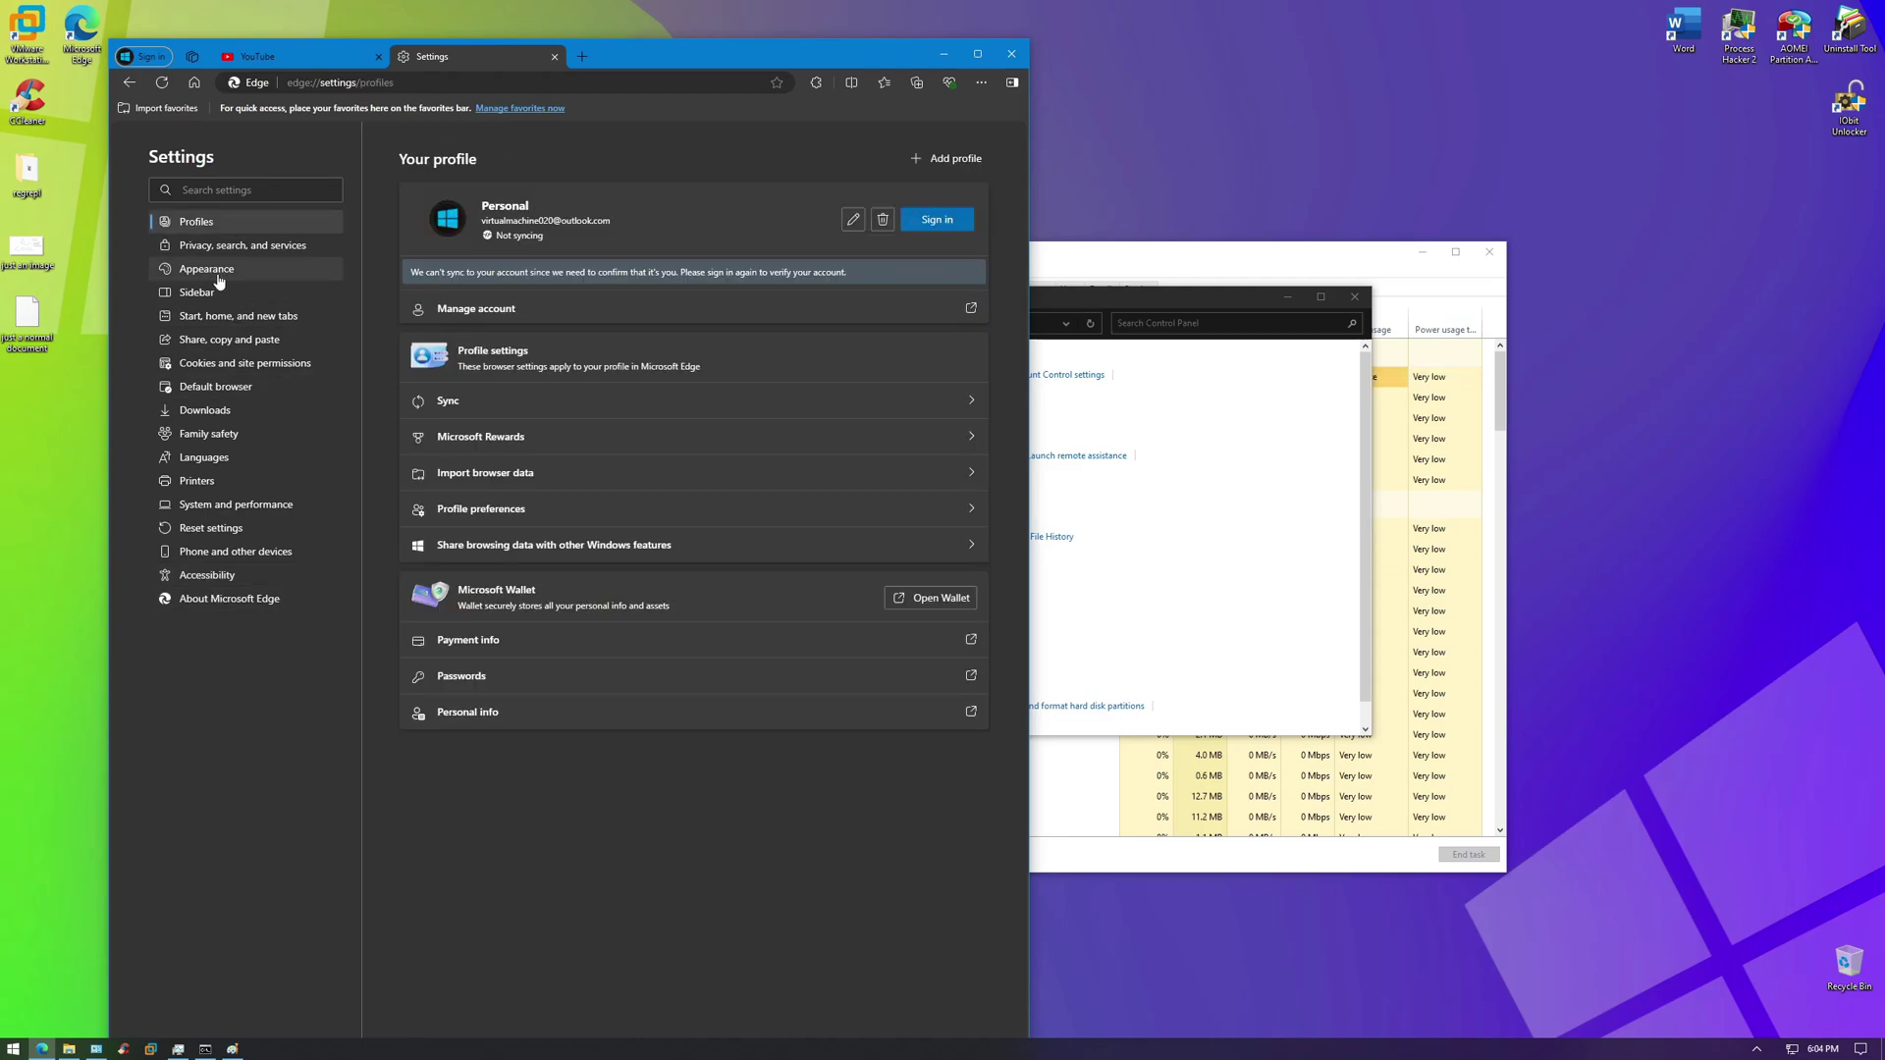
pyautogui.click(206, 269)
pyautogui.click(229, 598)
# Open the What's New page from Edge's About settings, close the YouTube and Settings tabs, and maximize the window
pyautogui.click(951, 252)
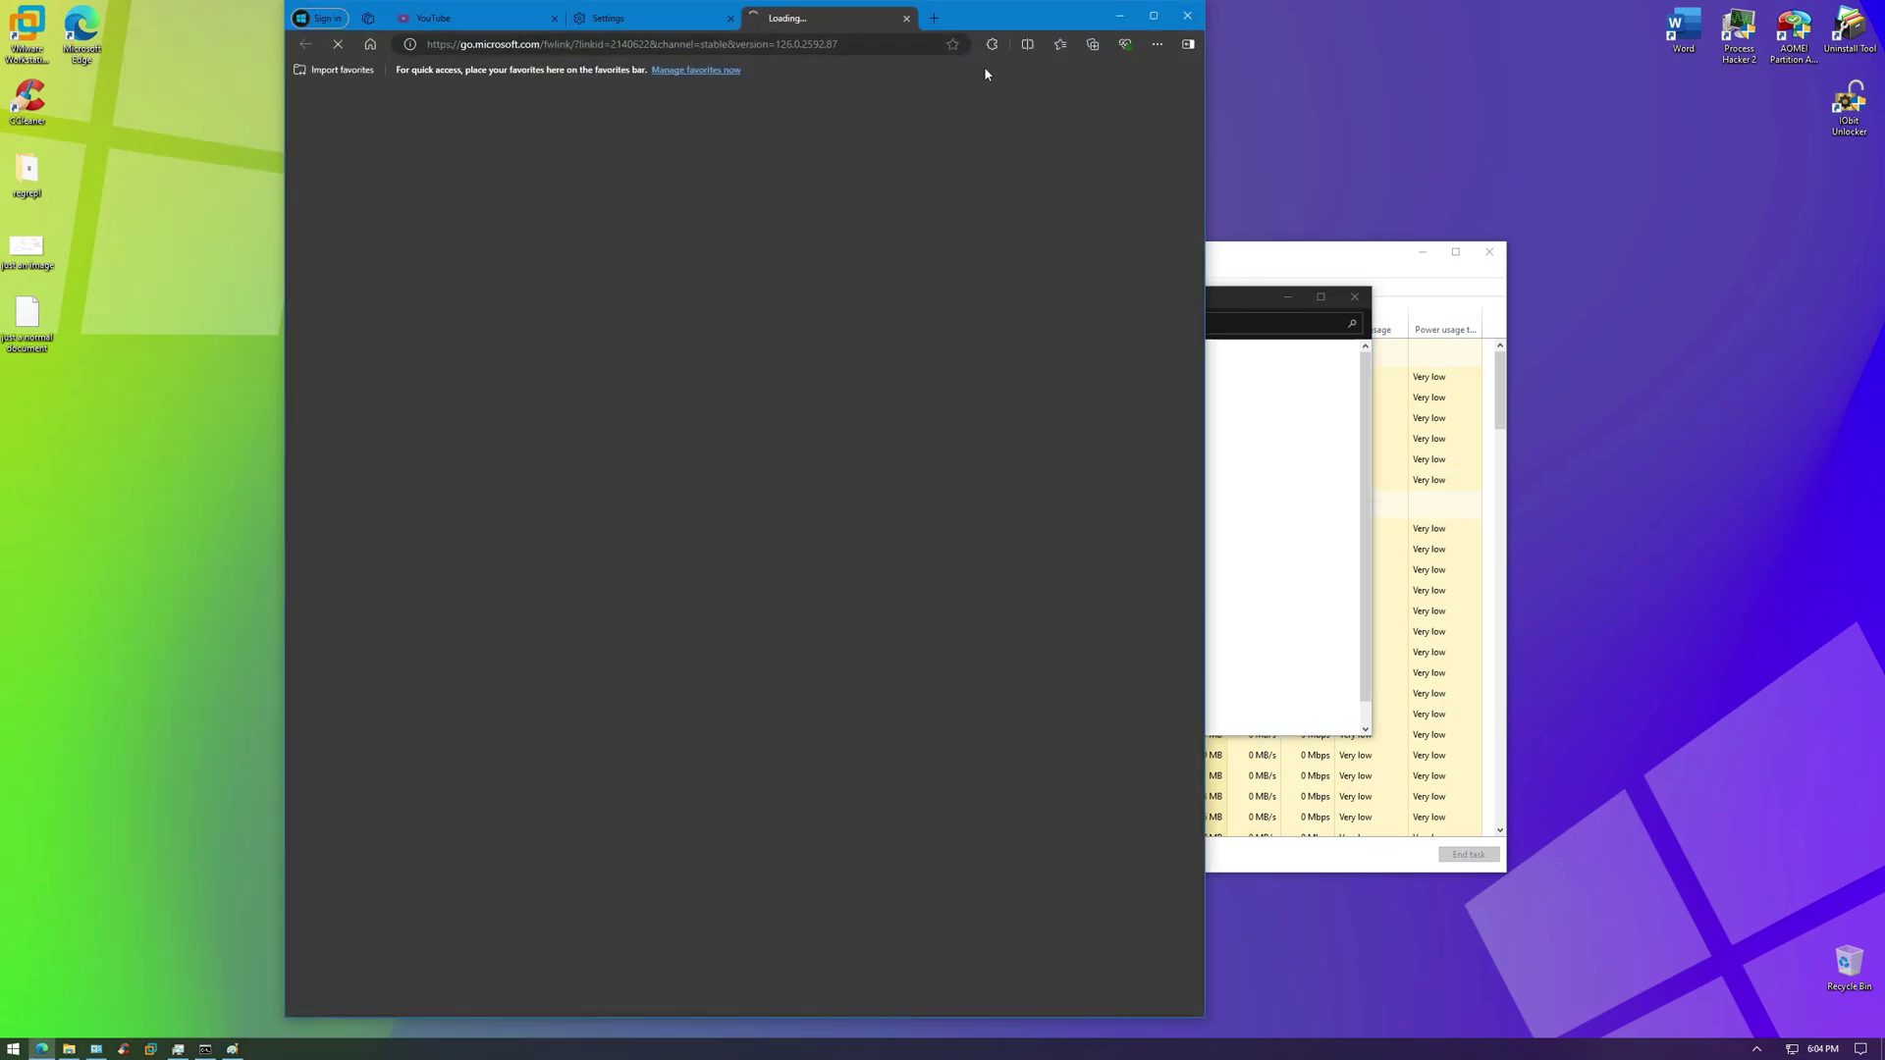
pyautogui.click(555, 18)
pyautogui.click(555, 18)
pyautogui.click(576, 19)
pyautogui.click(537, 21)
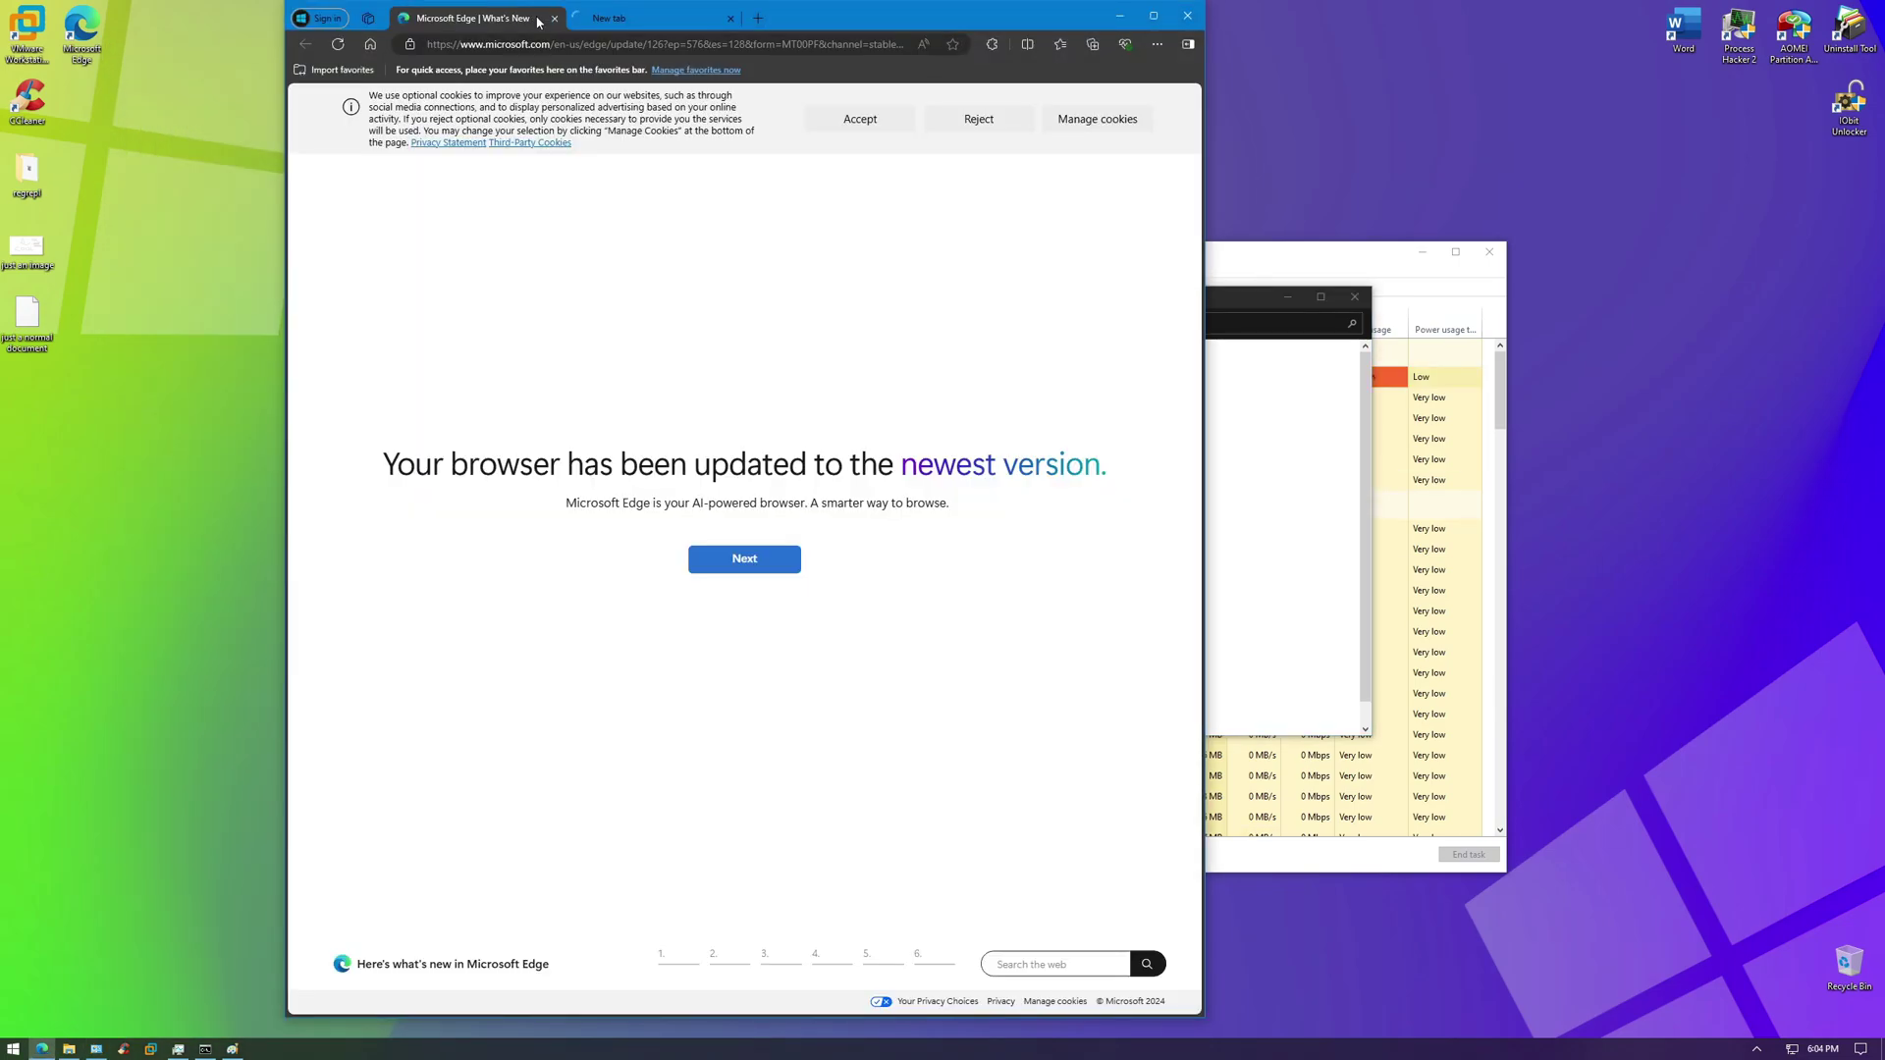
pyautogui.click(1149, 14)
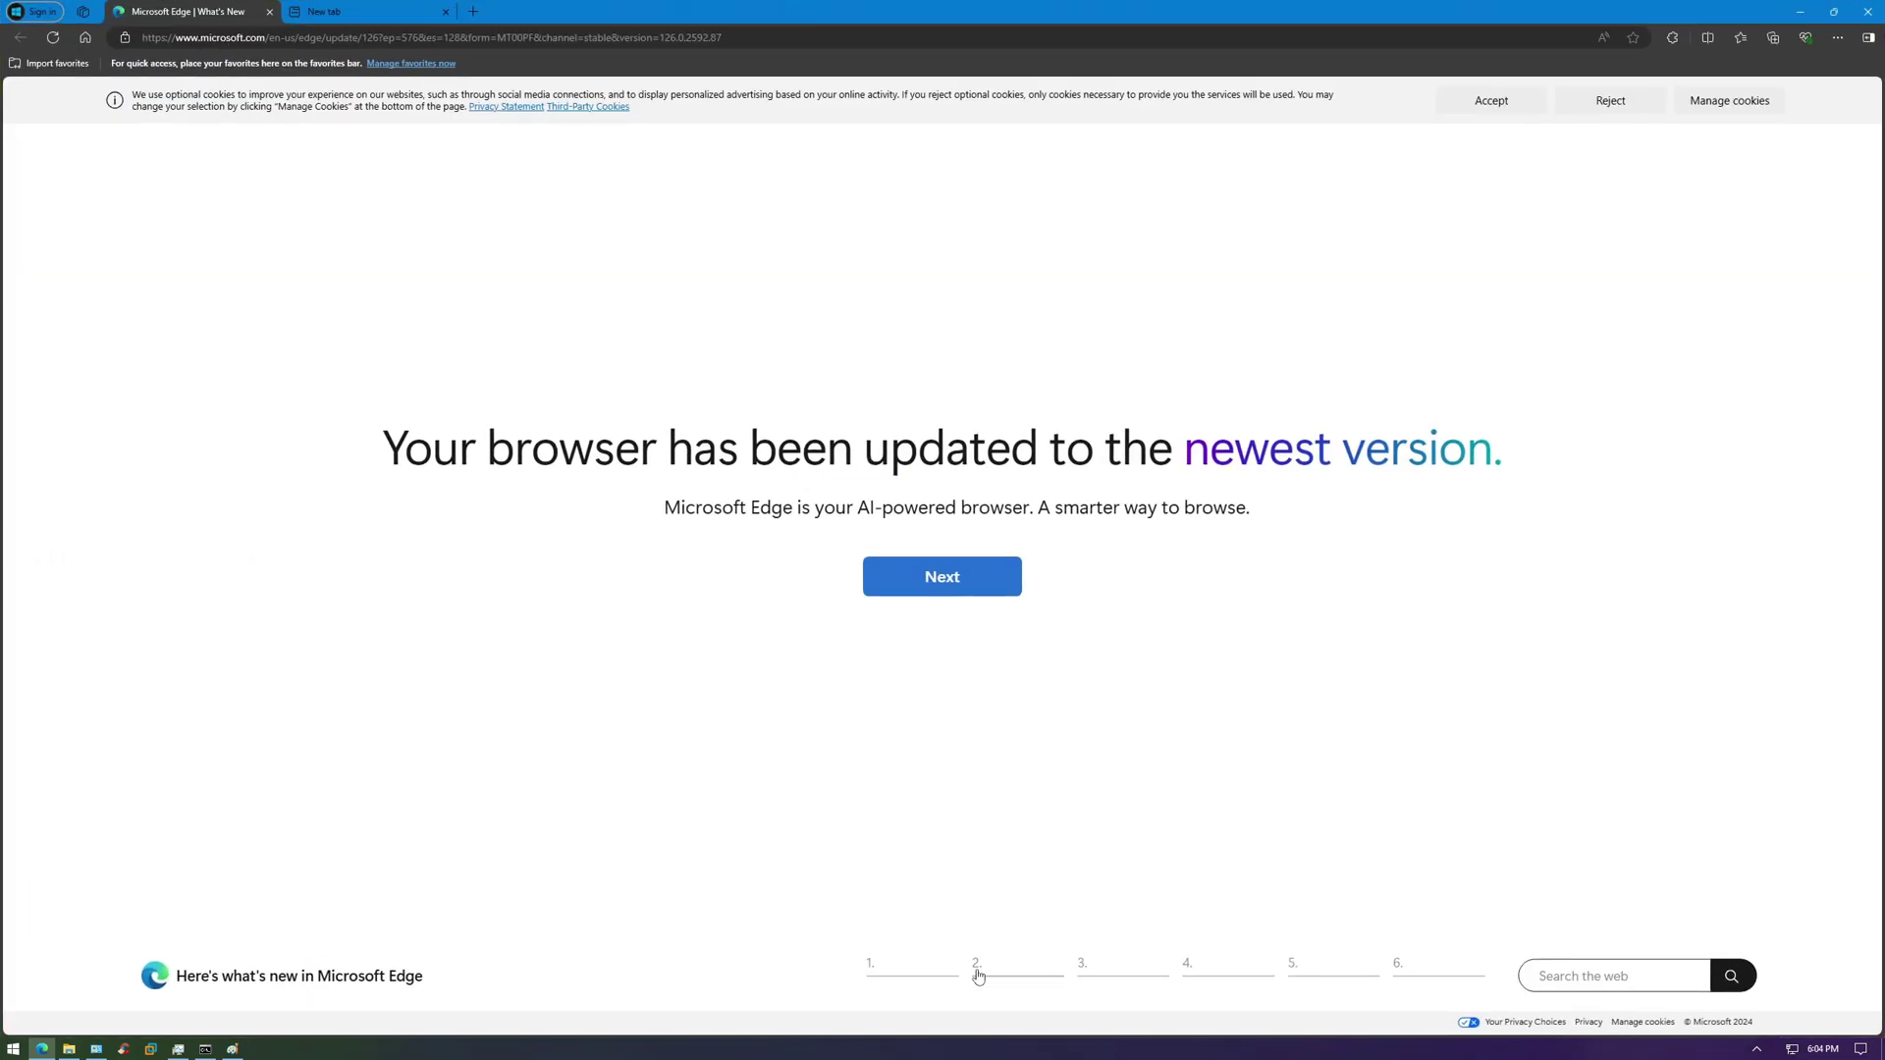
# Look through the numbered sections of Edge's What's New page, closing that tab and the browser when done
pyautogui.click(945, 973)
pyautogui.click(1227, 970)
pyautogui.click(1301, 973)
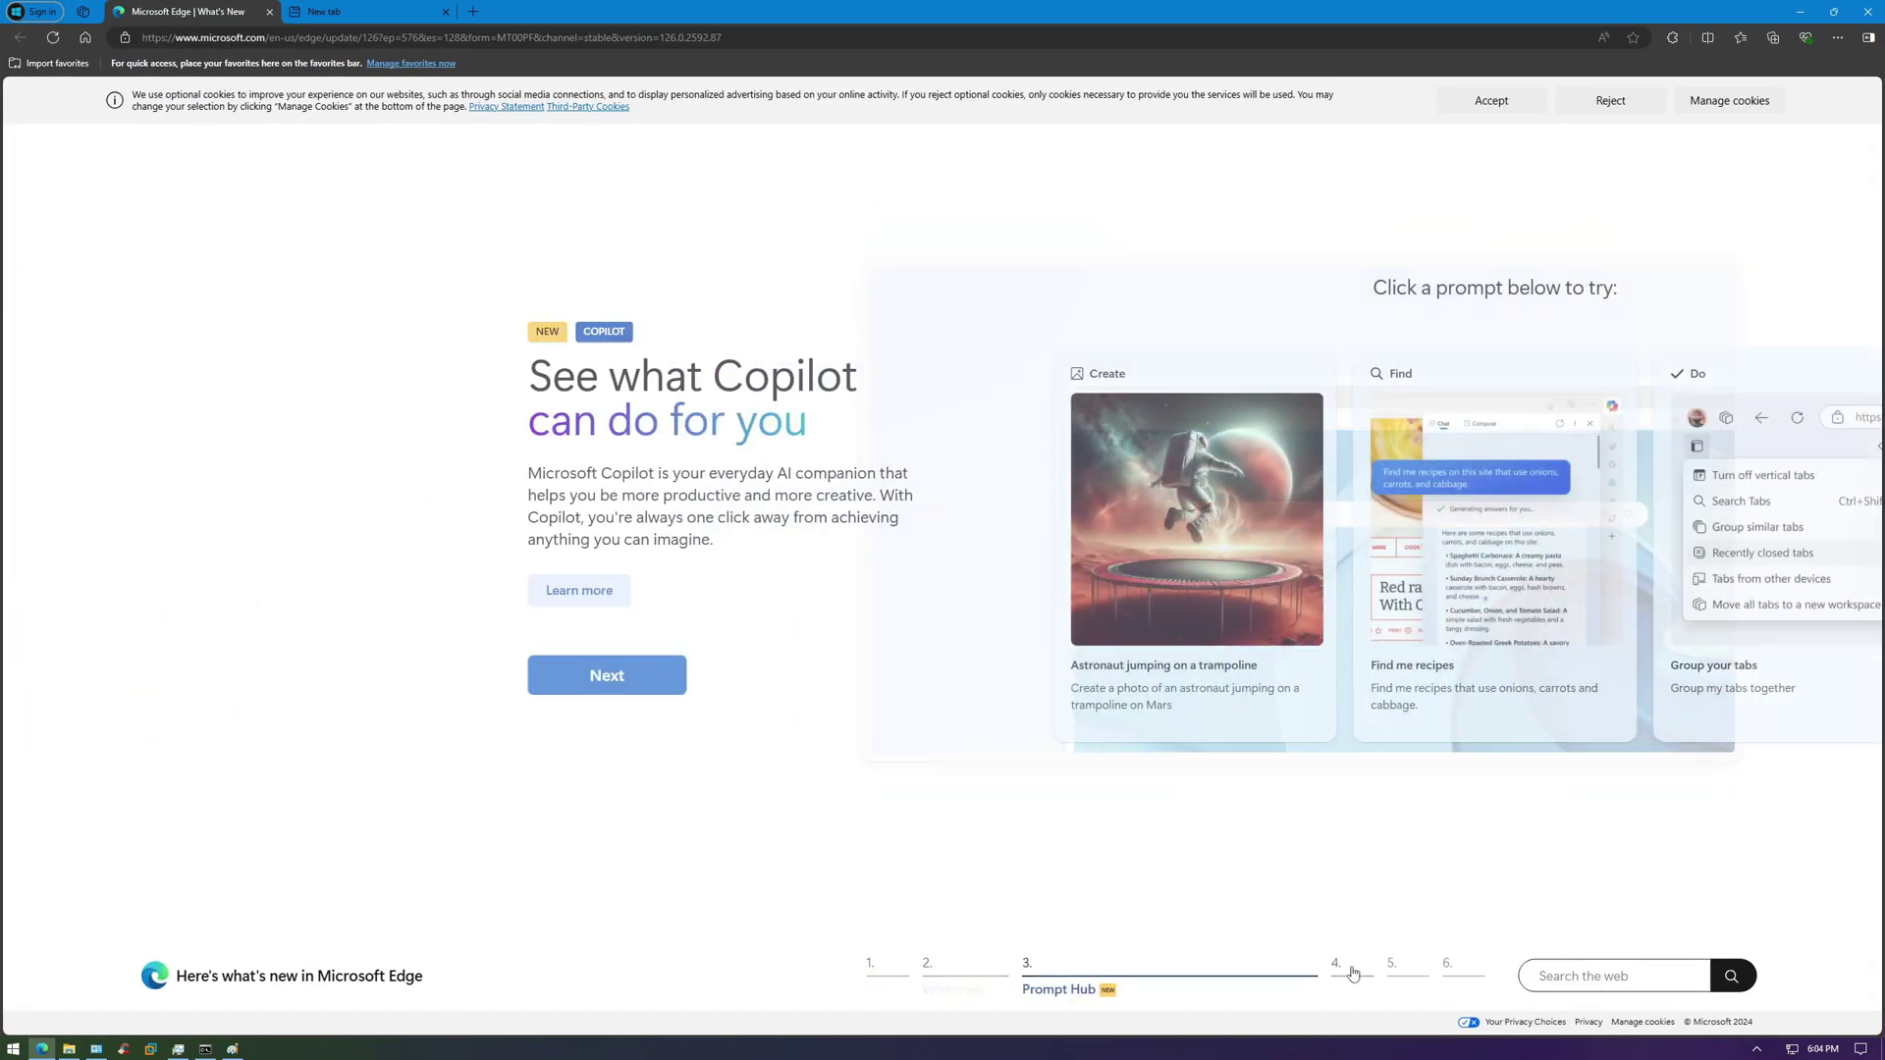
pyautogui.click(1353, 973)
pyautogui.click(1402, 973)
pyautogui.click(1445, 971)
pyautogui.click(269, 12)
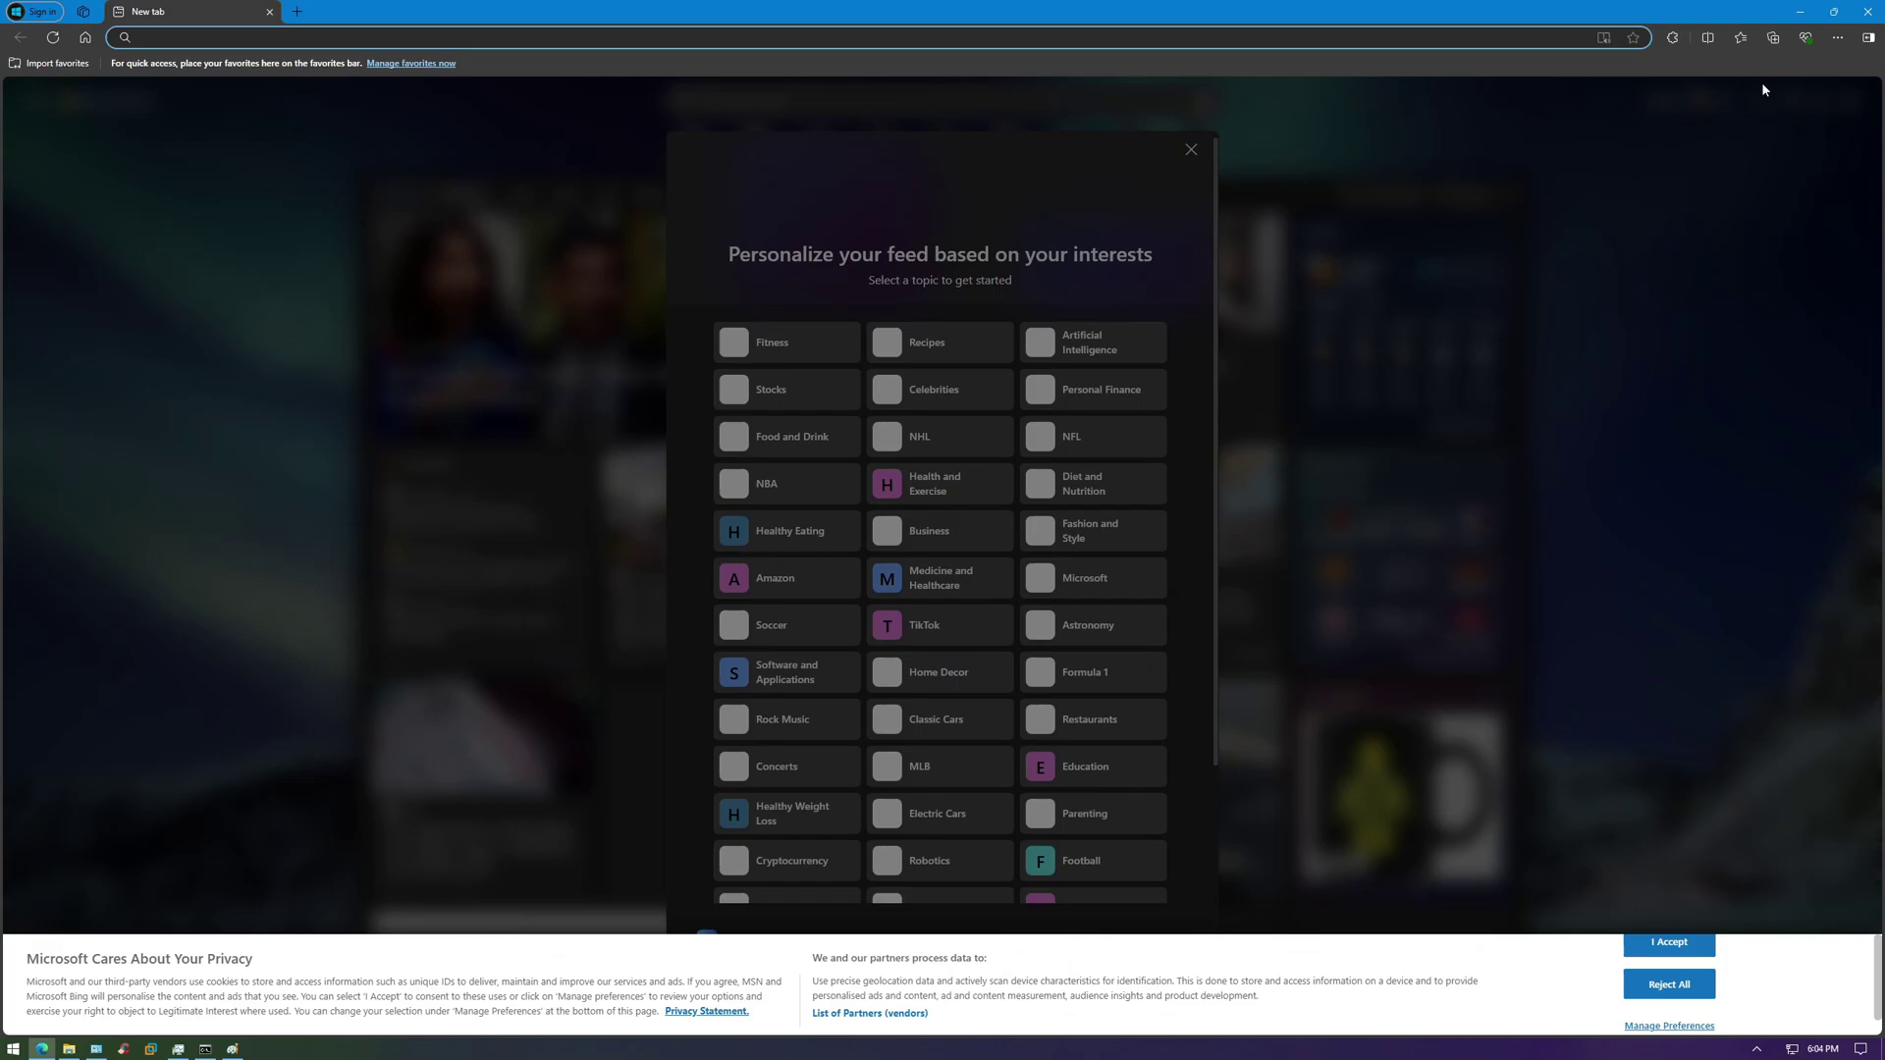
pyautogui.click(1805, 37)
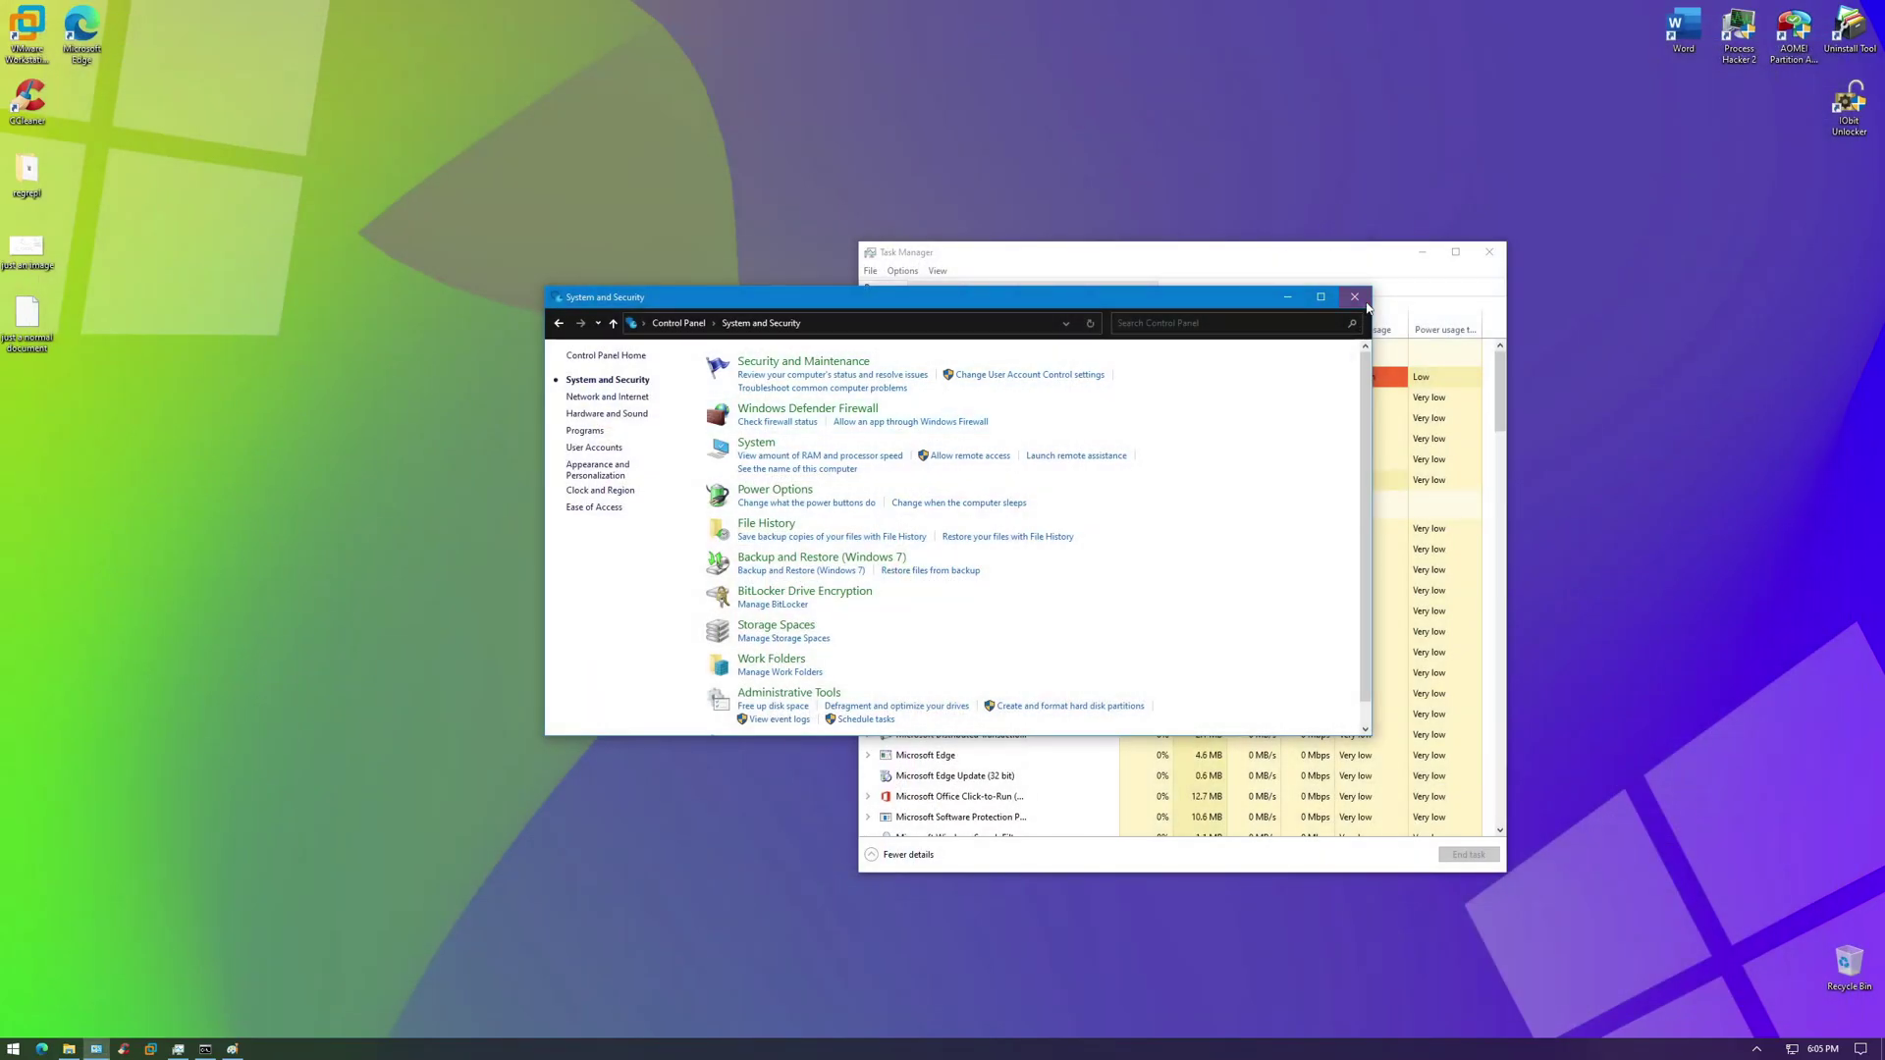
# Close Control Panel and try to launch the pinned CCleaner app, dismissing the error dialog
pyautogui.click(1363, 303)
pyautogui.click(122, 1048)
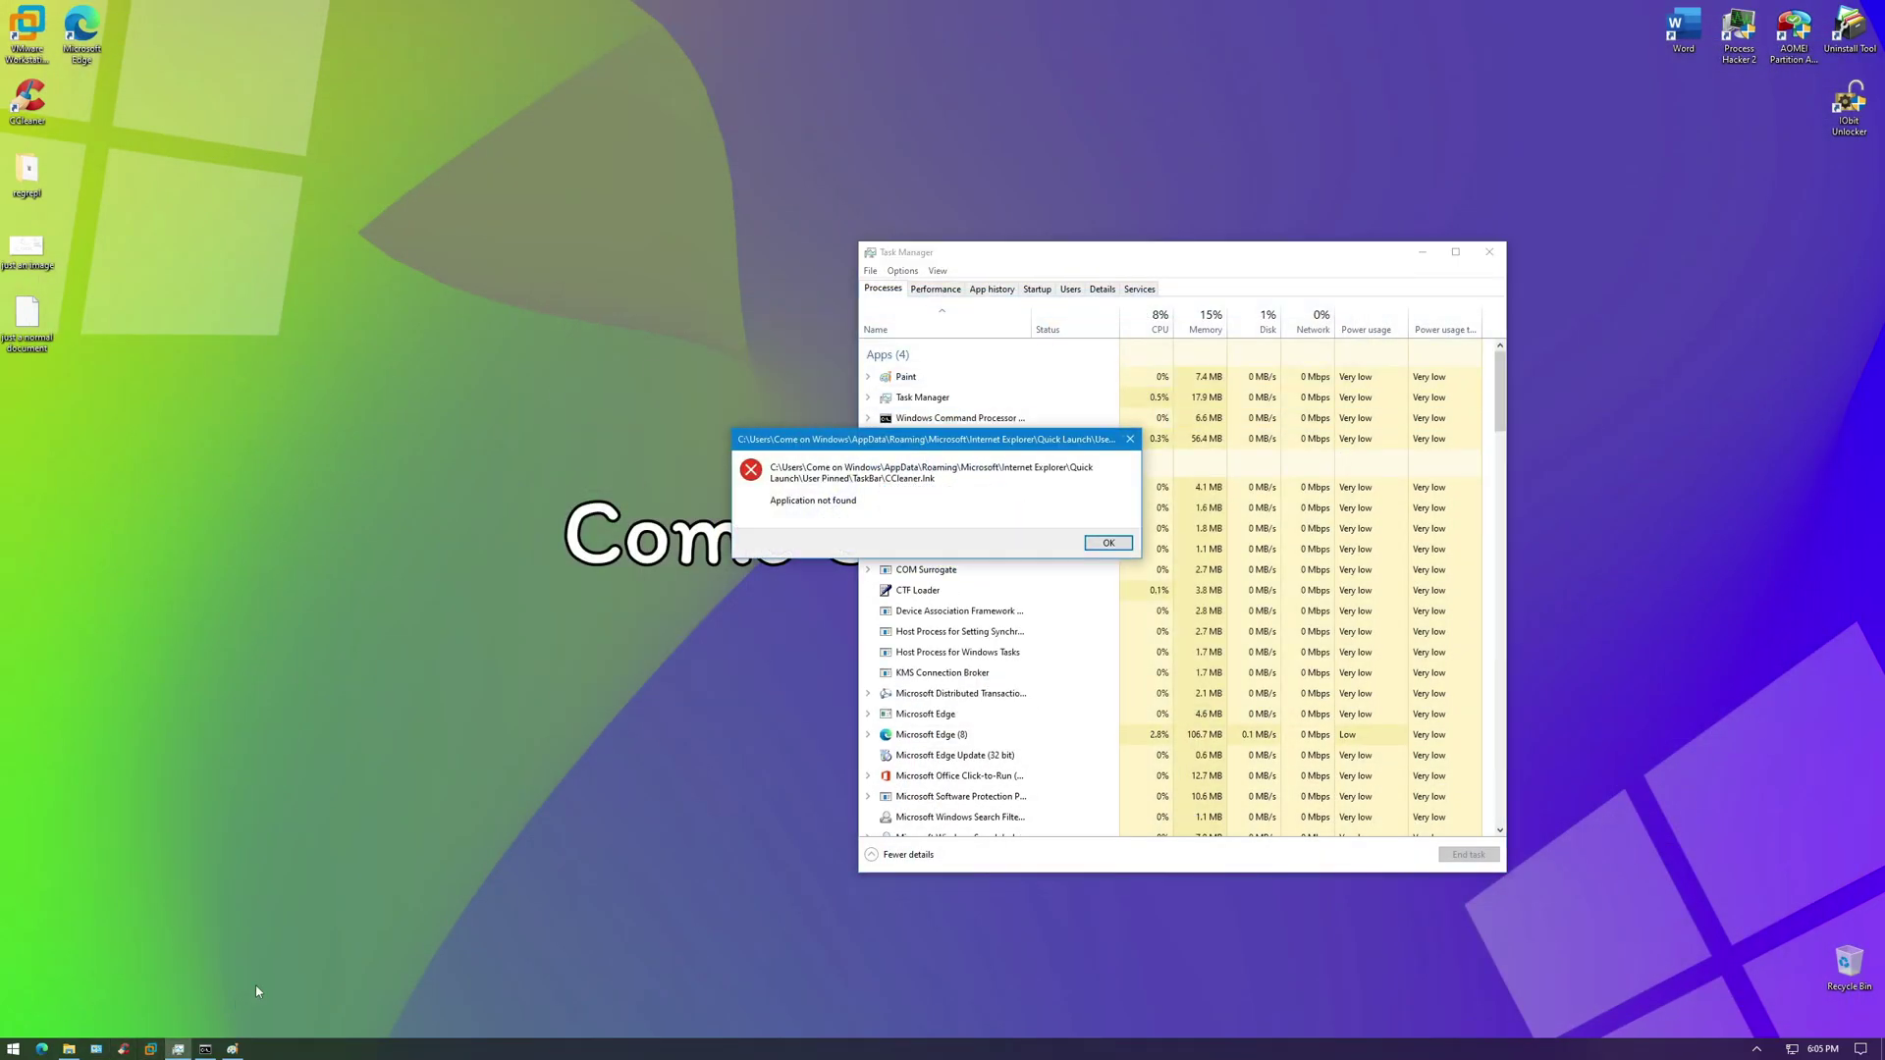
pyautogui.click(1120, 541)
# Try to open the taskbar settings, dismiss the error dialog, and close the remaining Paint window
pyautogui.rightClick(940, 1049)
pyautogui.click(992, 987)
pyautogui.click(1033, 539)
pyautogui.click(231, 1048)
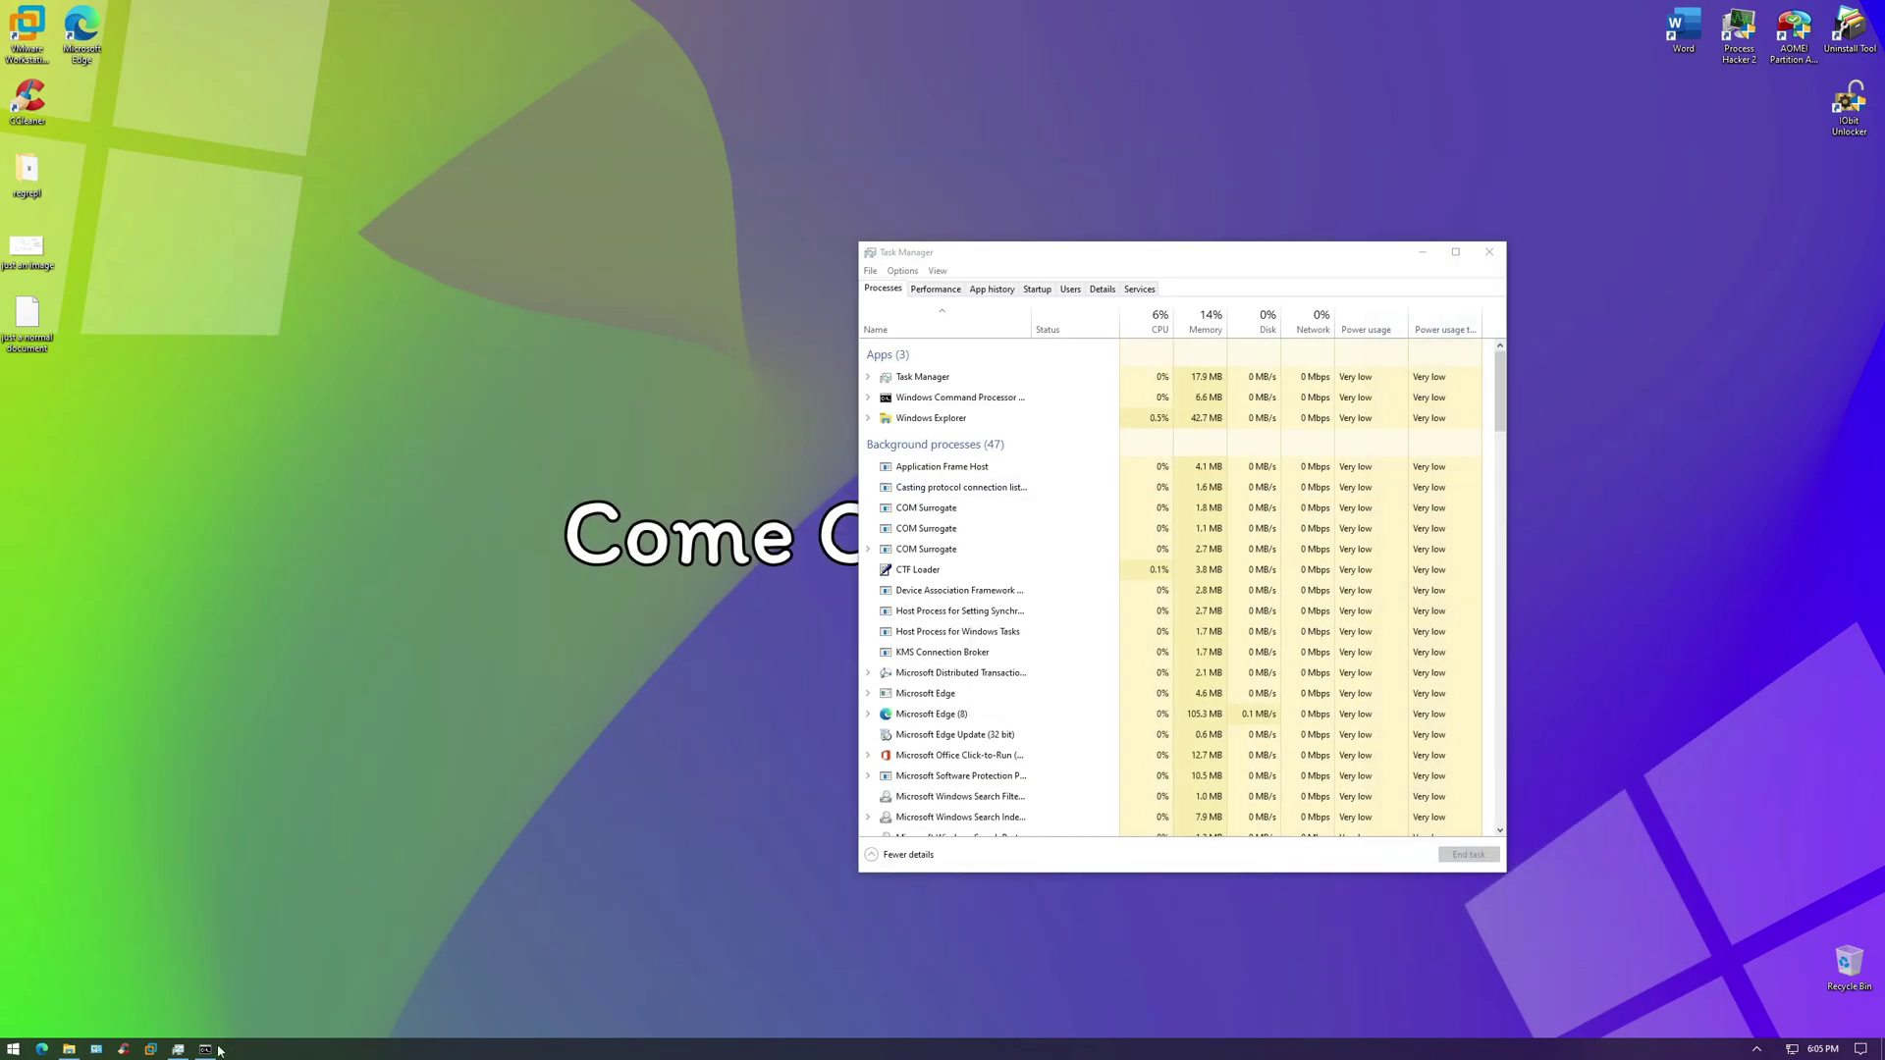
# Switch to Command Prompt, move up to the root of drive C and change into the program files directory
pyautogui.click(205, 1048)
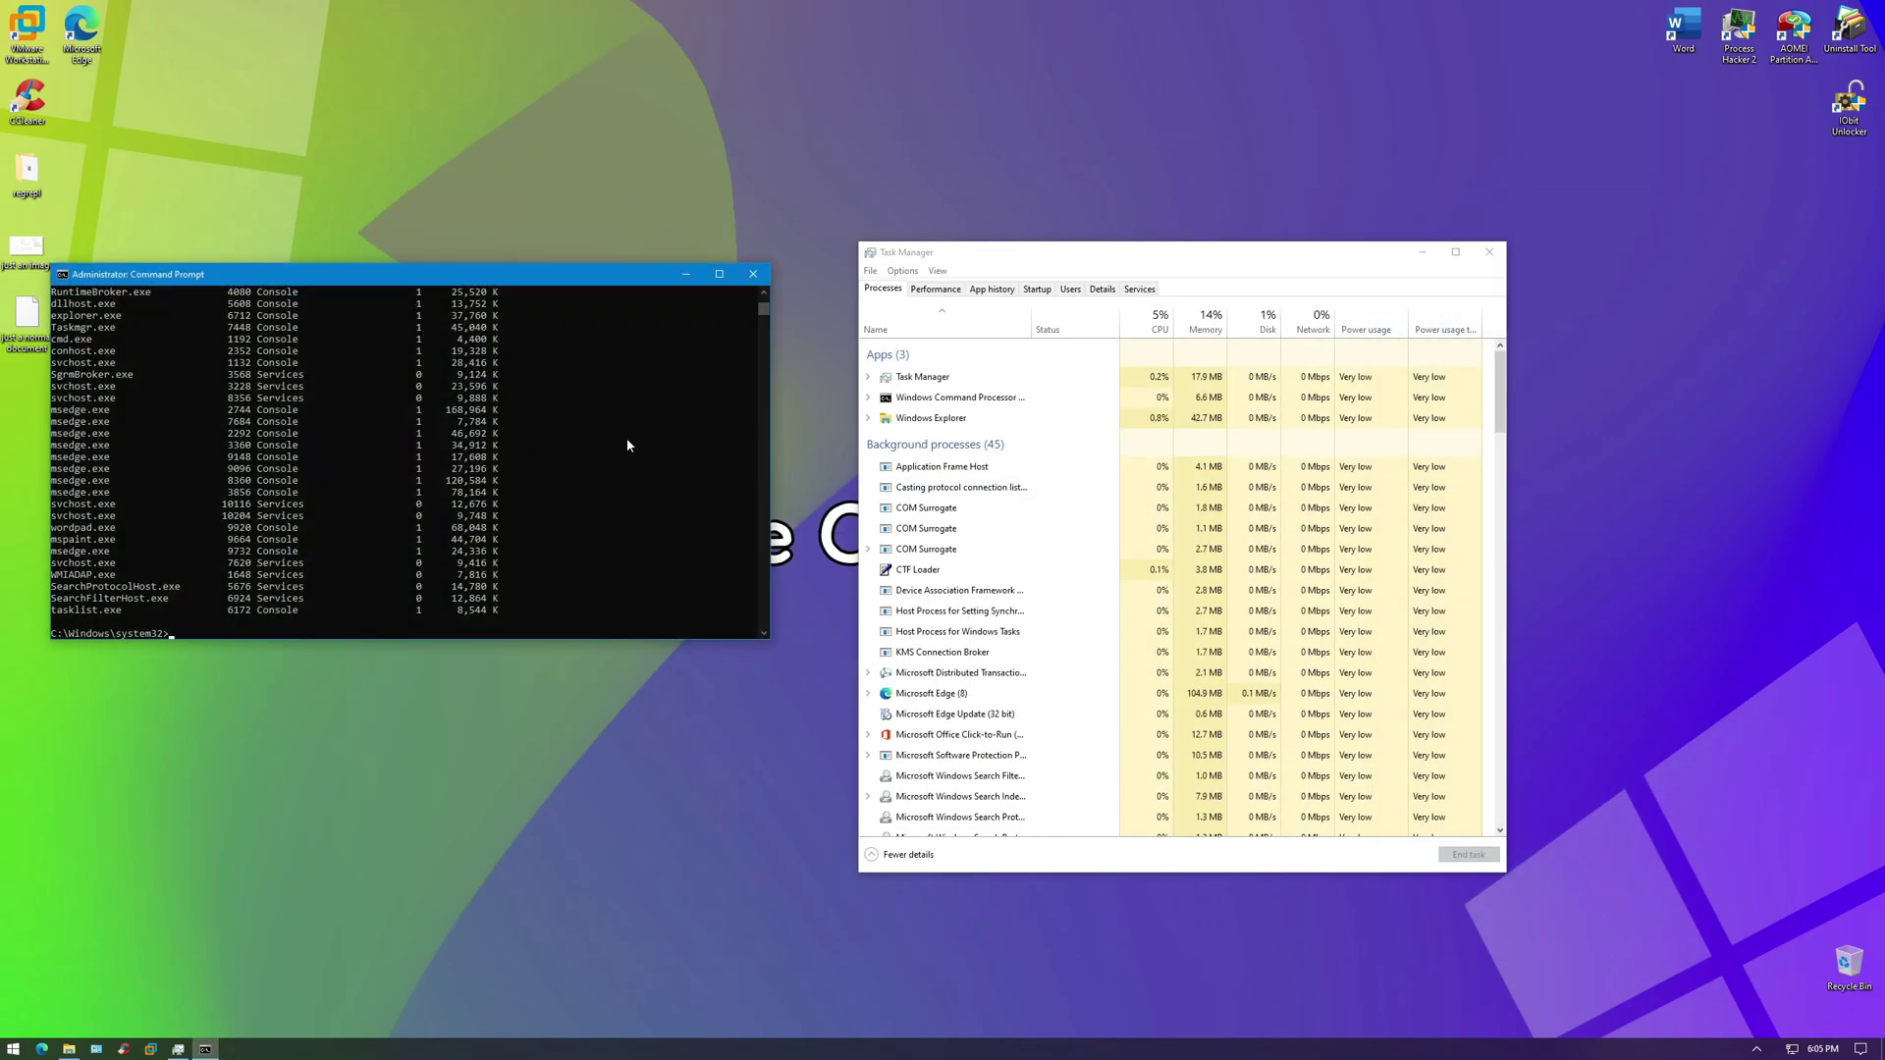
pyautogui.write('cd..')
pyautogui.press('Return')
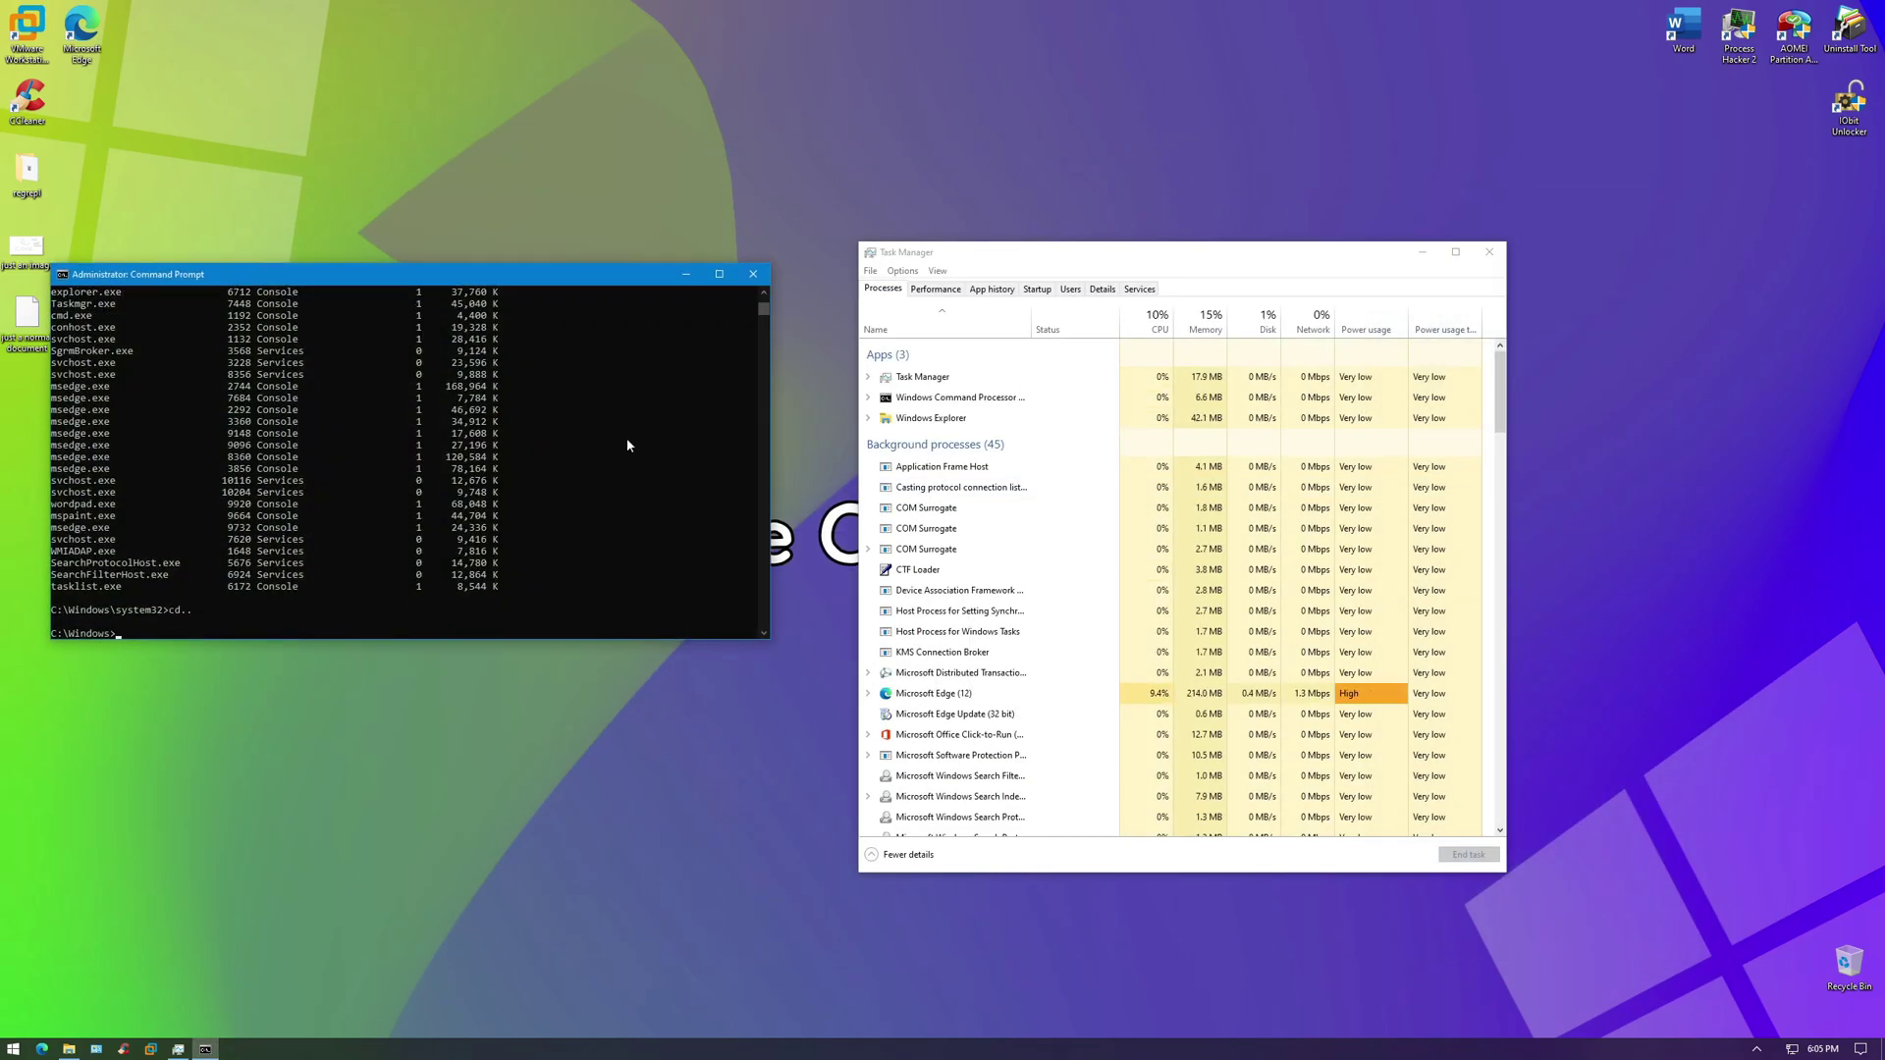
pyautogui.write('cd..')
pyautogui.press('Return')
pyautogui.write('cd')
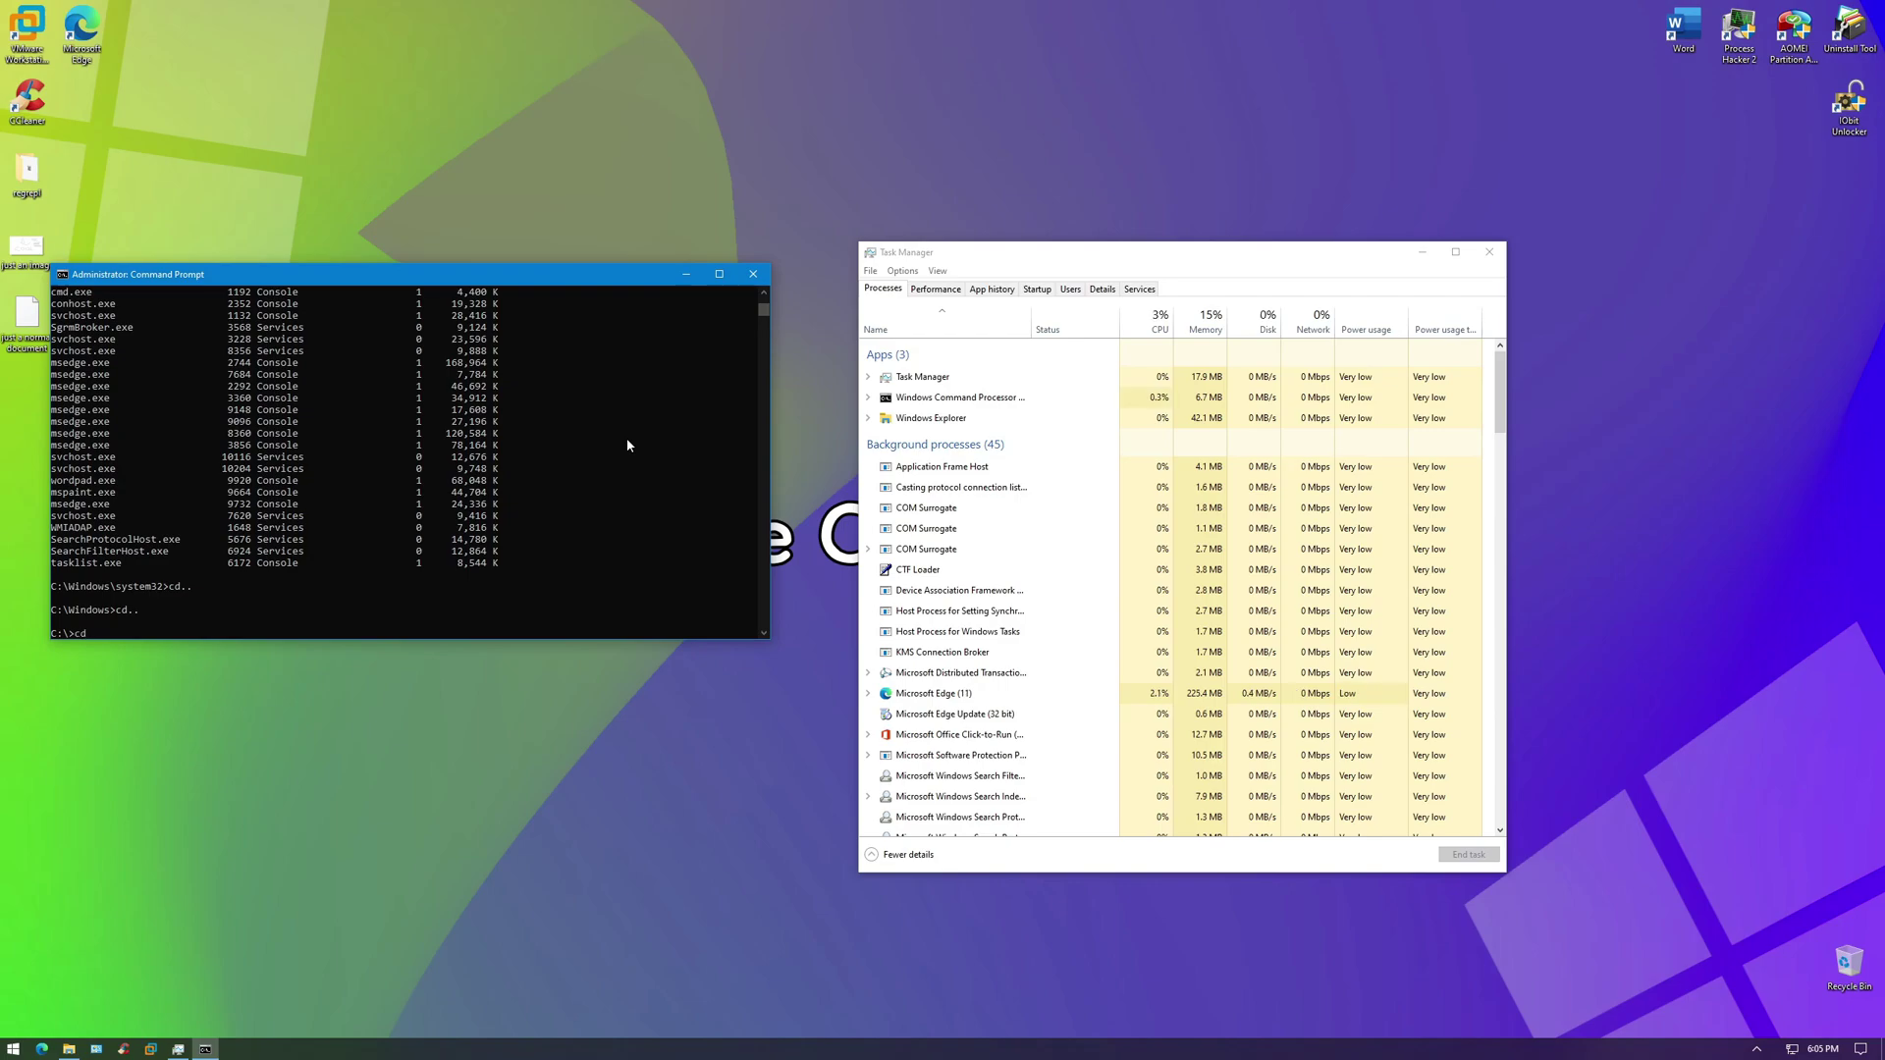
pyautogui.write(' program files')
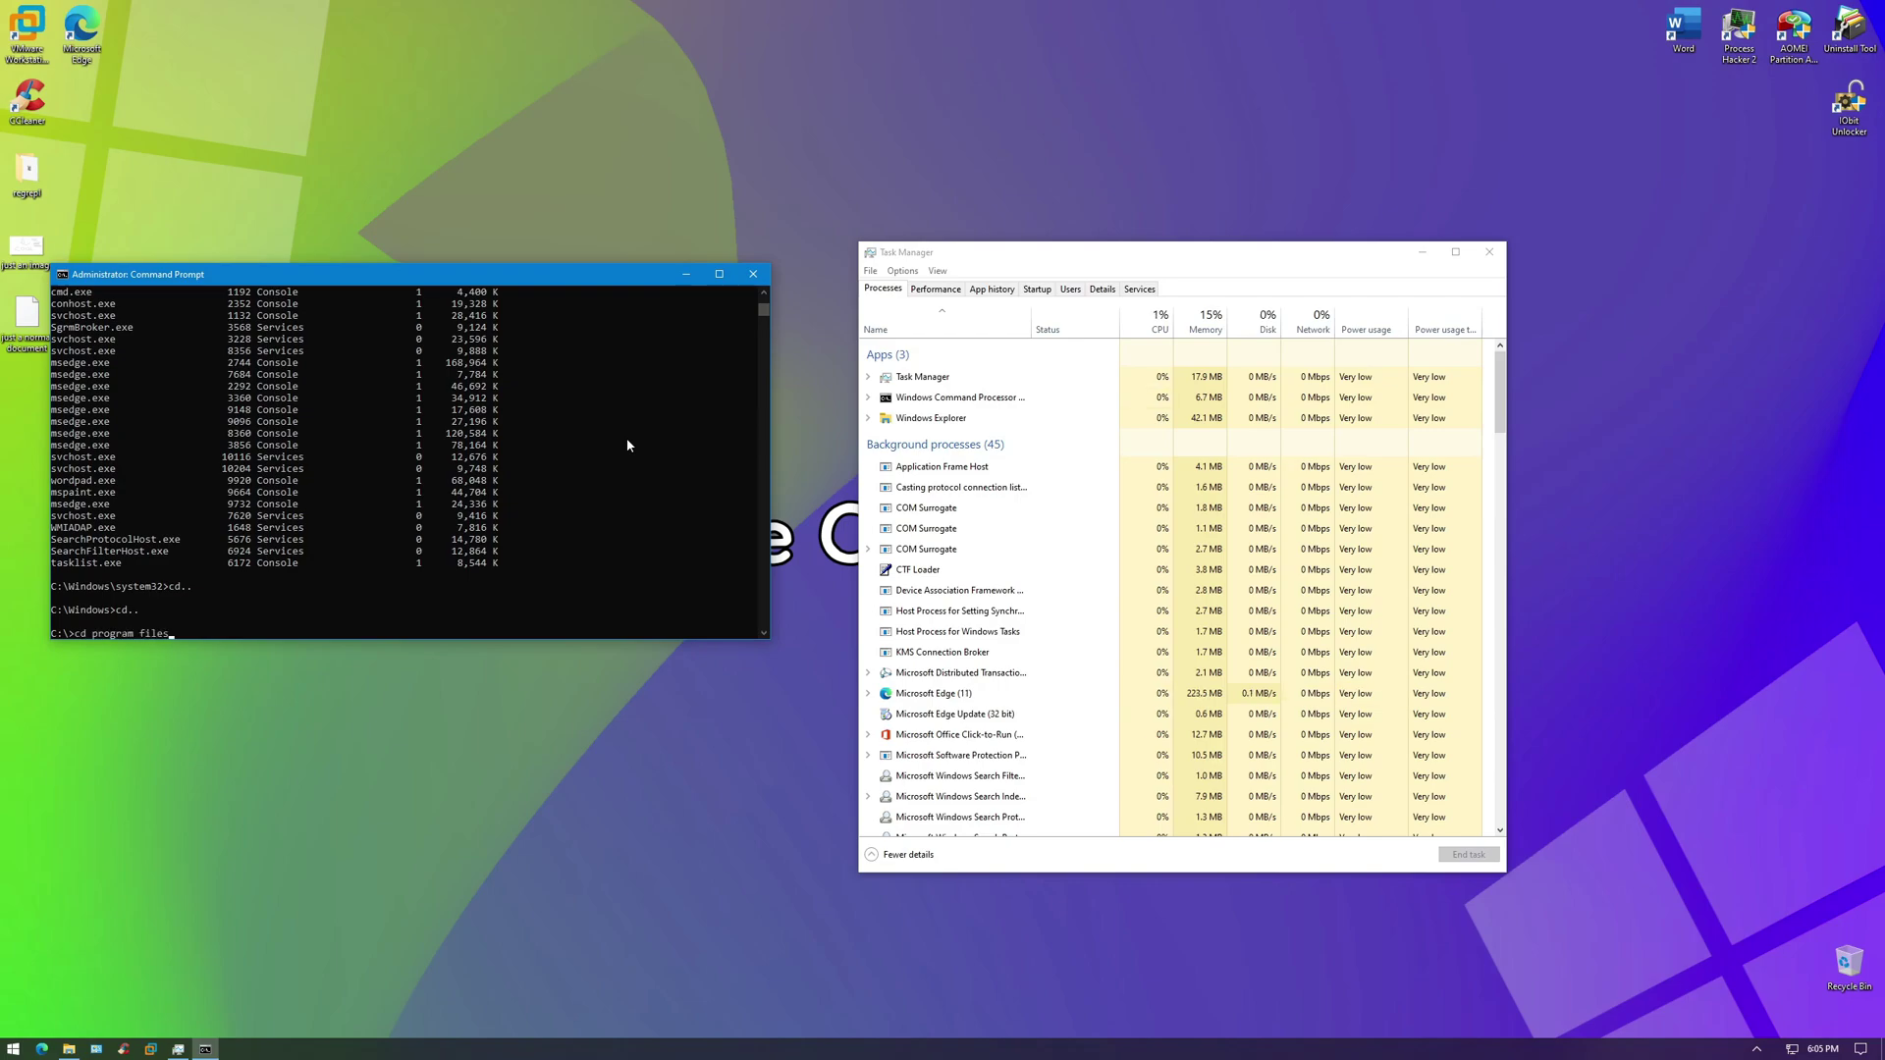
pyautogui.press('Return')
# List the directory's contents with dir, change into the vmware folder, and close Command Prompt and Task Manager
pyautogui.moveTo(409, 281); pyautogui.dragTo(510, 302)
pyautogui.write('dir')
pyautogui.press('Return')
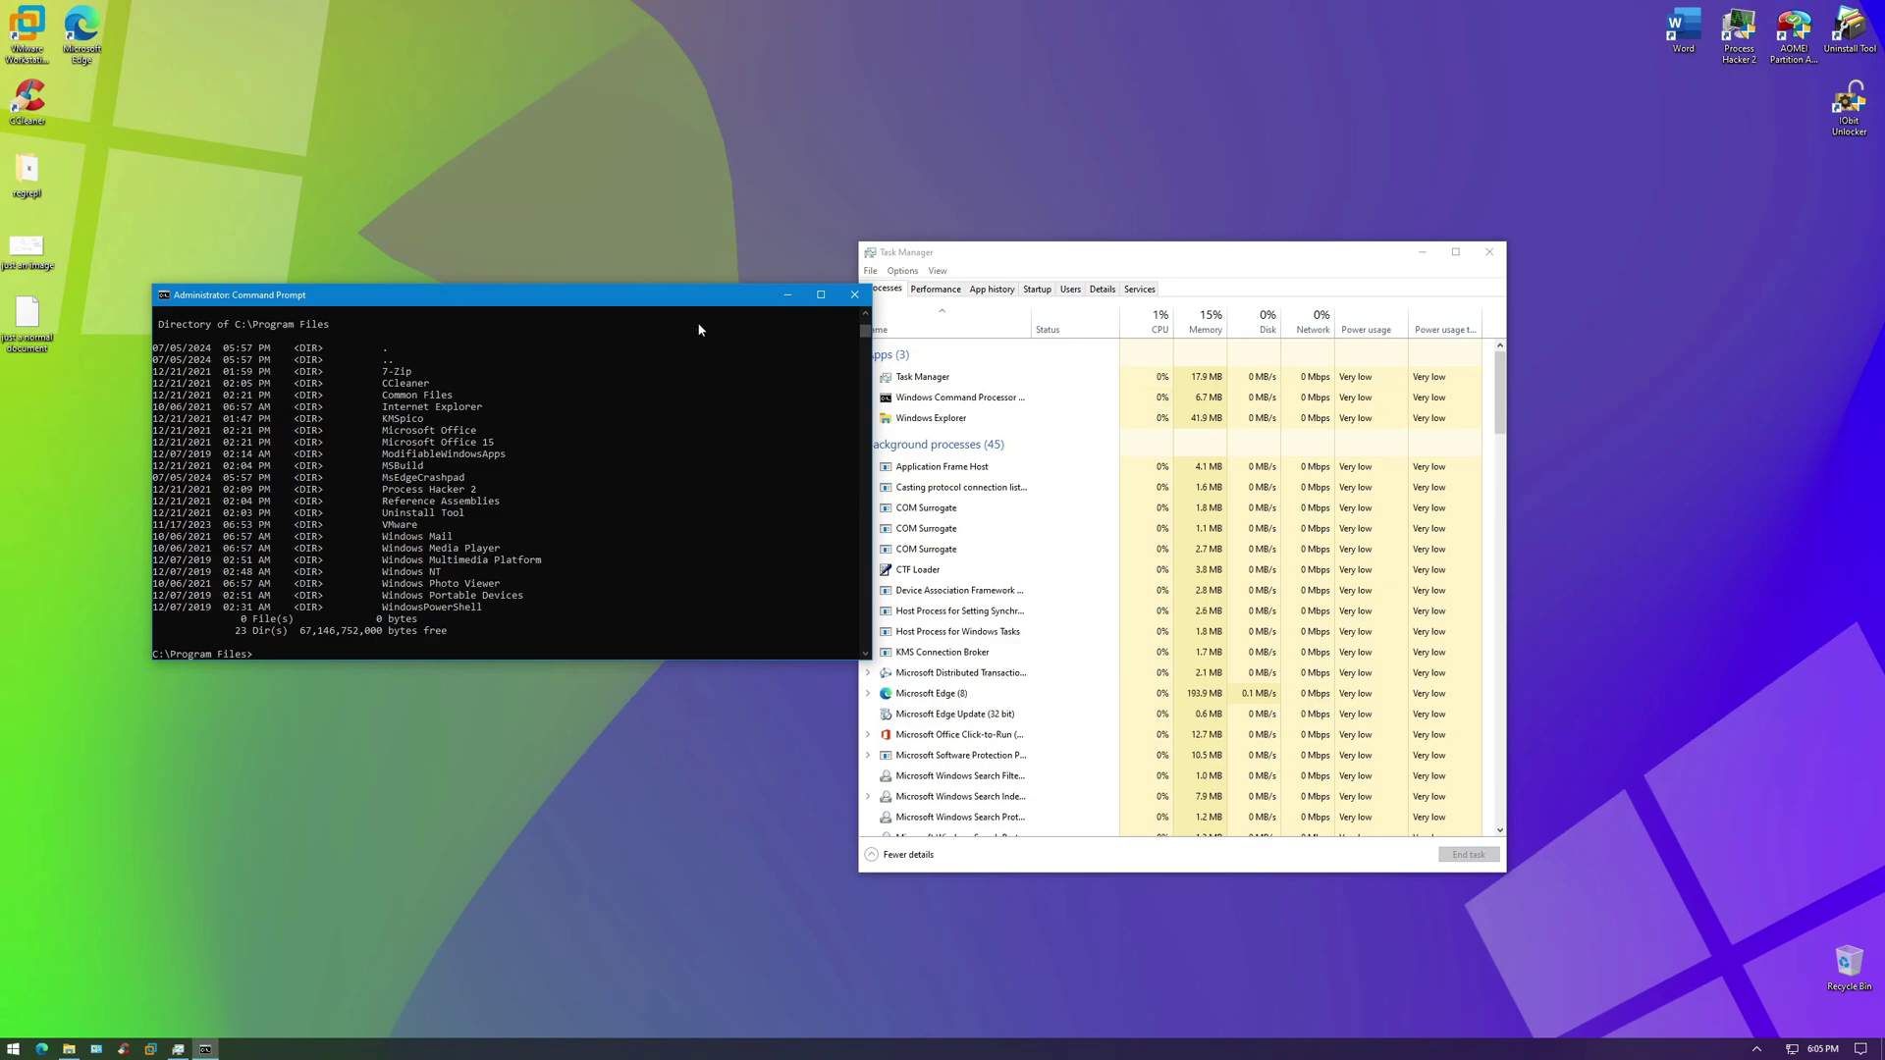
pyautogui.write('ware')
pyautogui.press('Return')
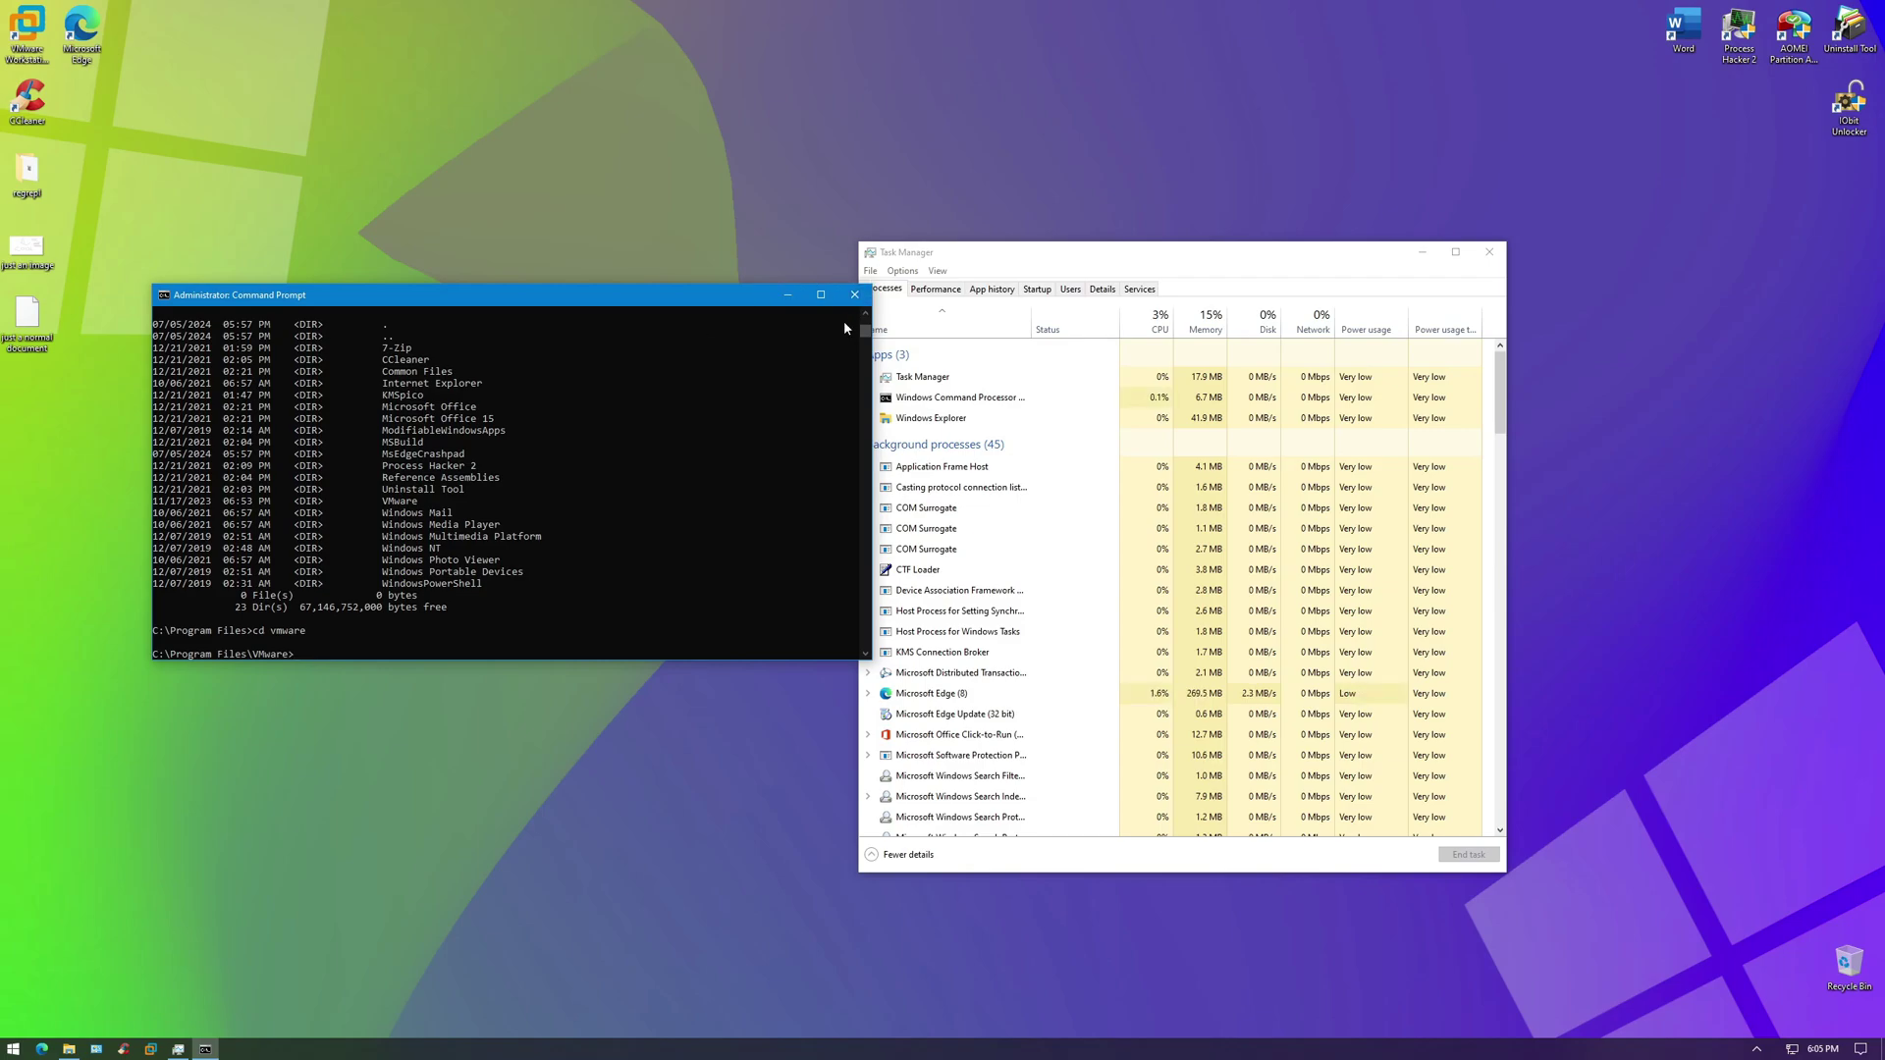
pyautogui.click(854, 294)
pyautogui.click(1489, 251)
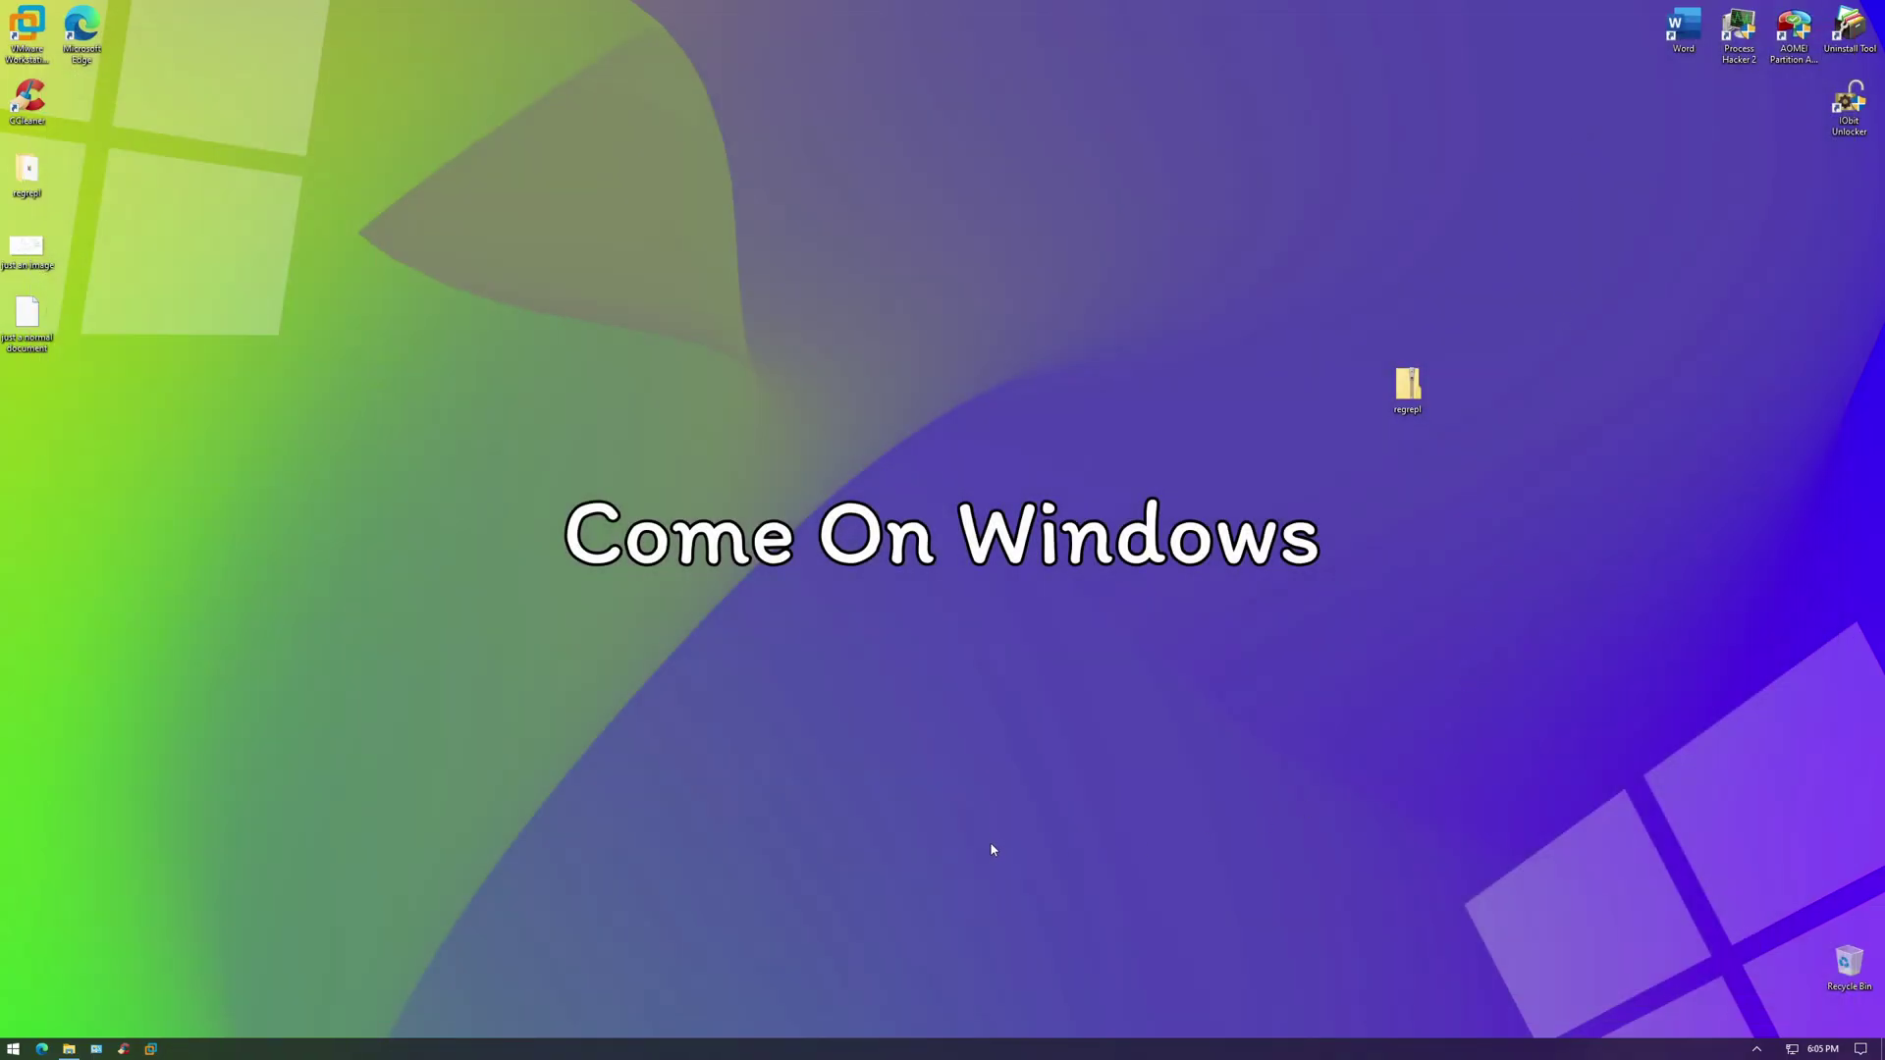
# Sign out of Windows from the security options screen and sign back in with the account password
pyautogui.press('super')
pyautogui.press('super')
pyautogui.hotkey('ctrl', 'alt', 'Delete')
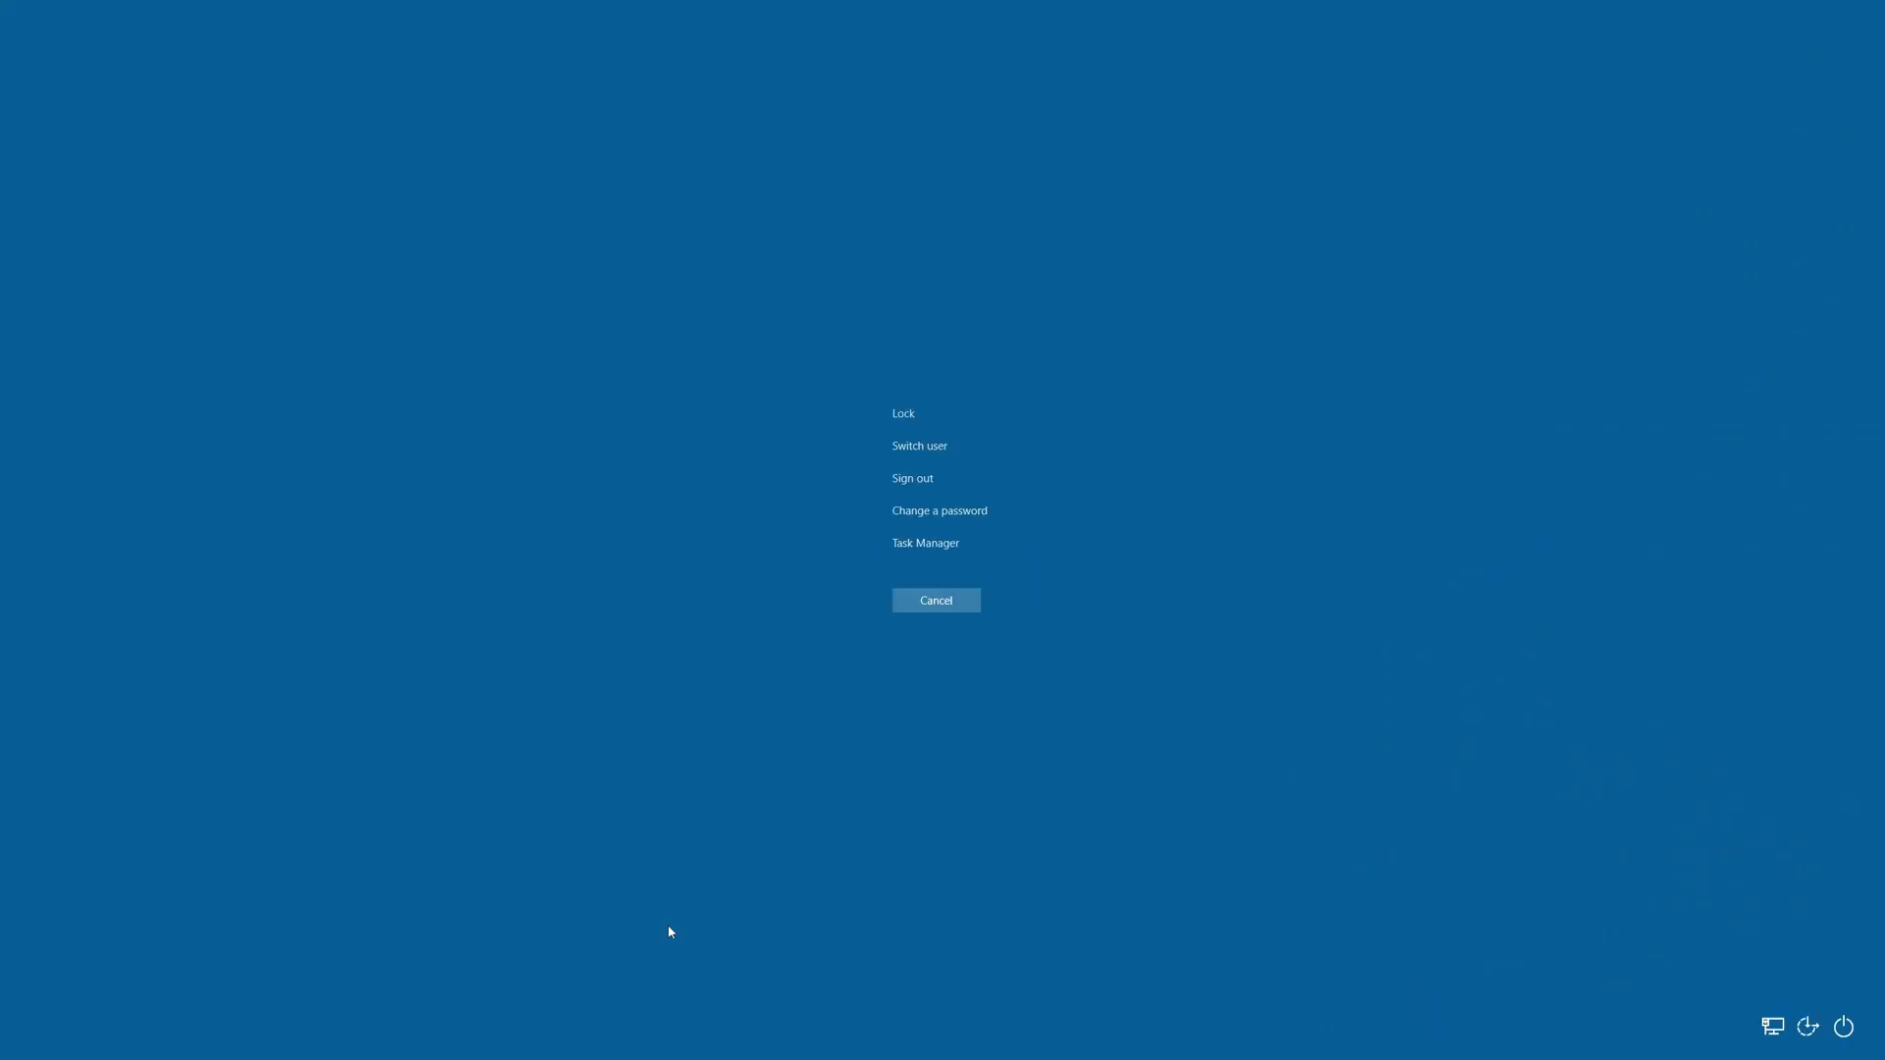
pyautogui.click(915, 483)
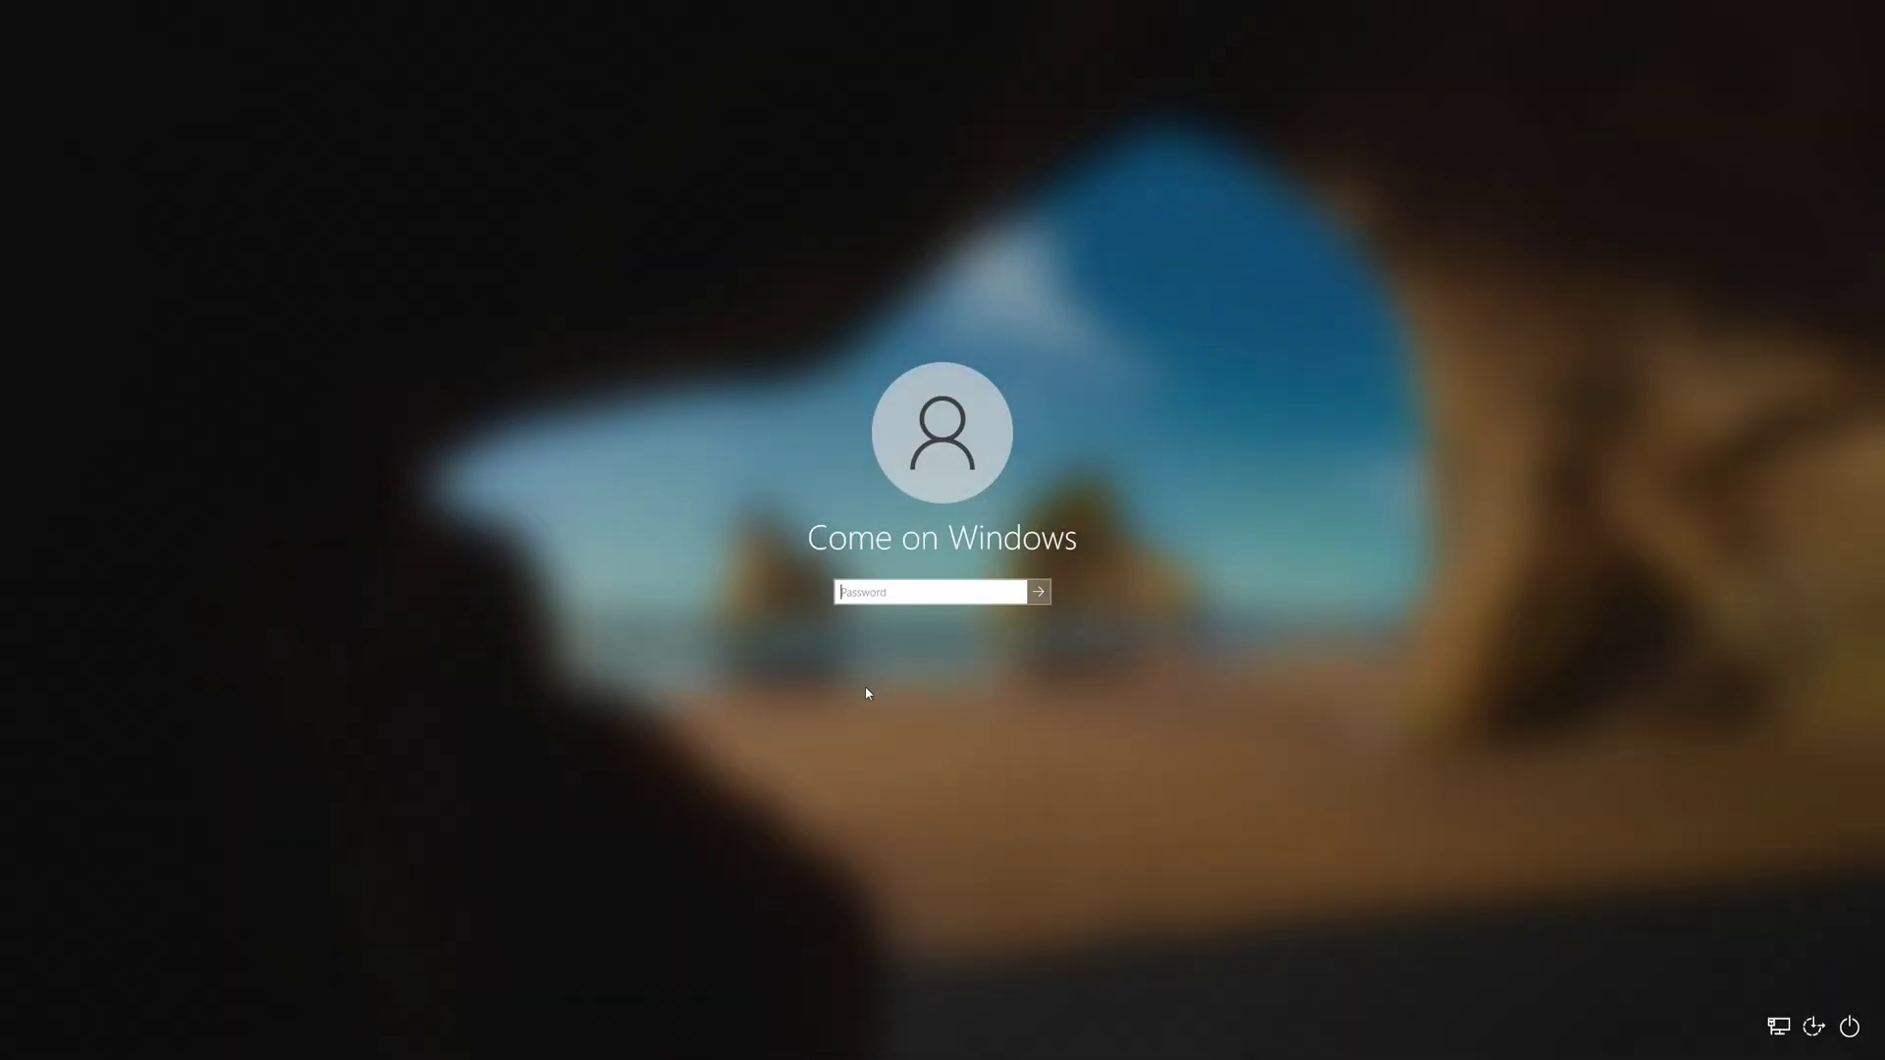
pyautogui.press('Return')
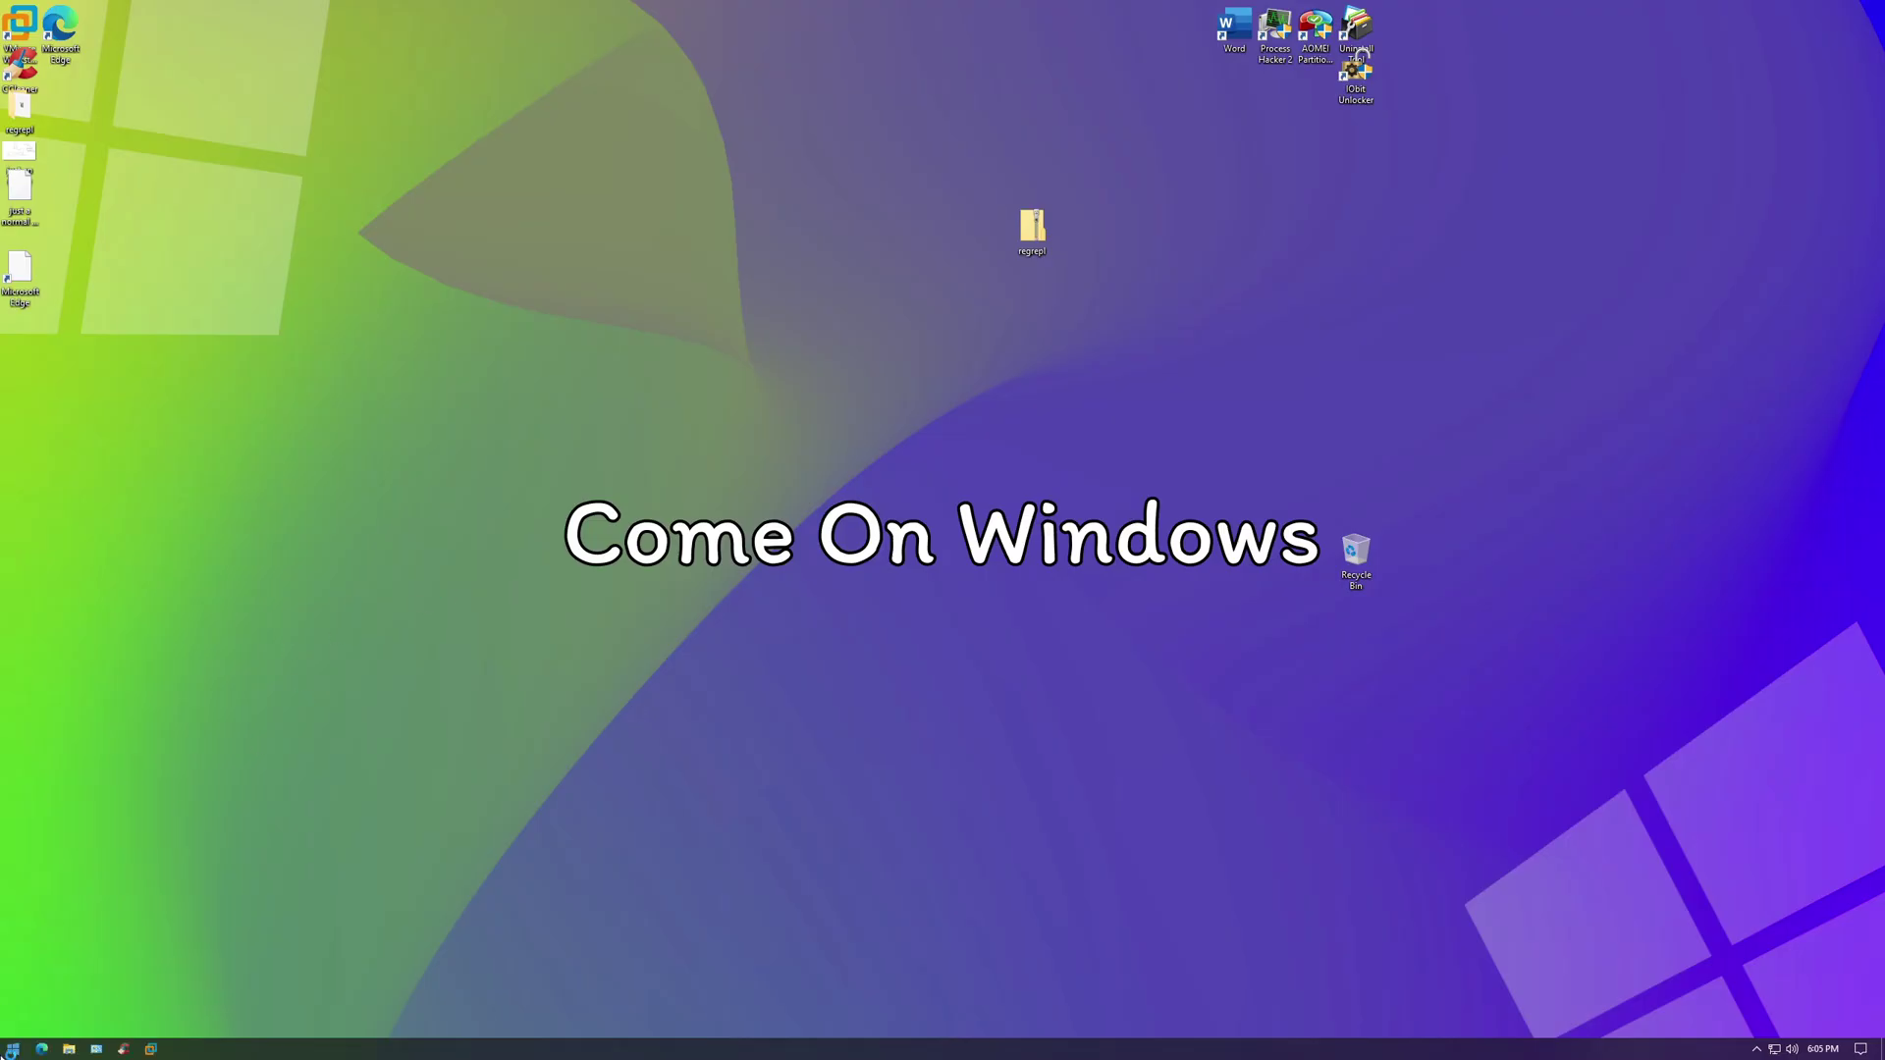
# Check the Start menu and desktop icons, and try to open the Recycle Bin, dismissing the error dialog
pyautogui.press('super')
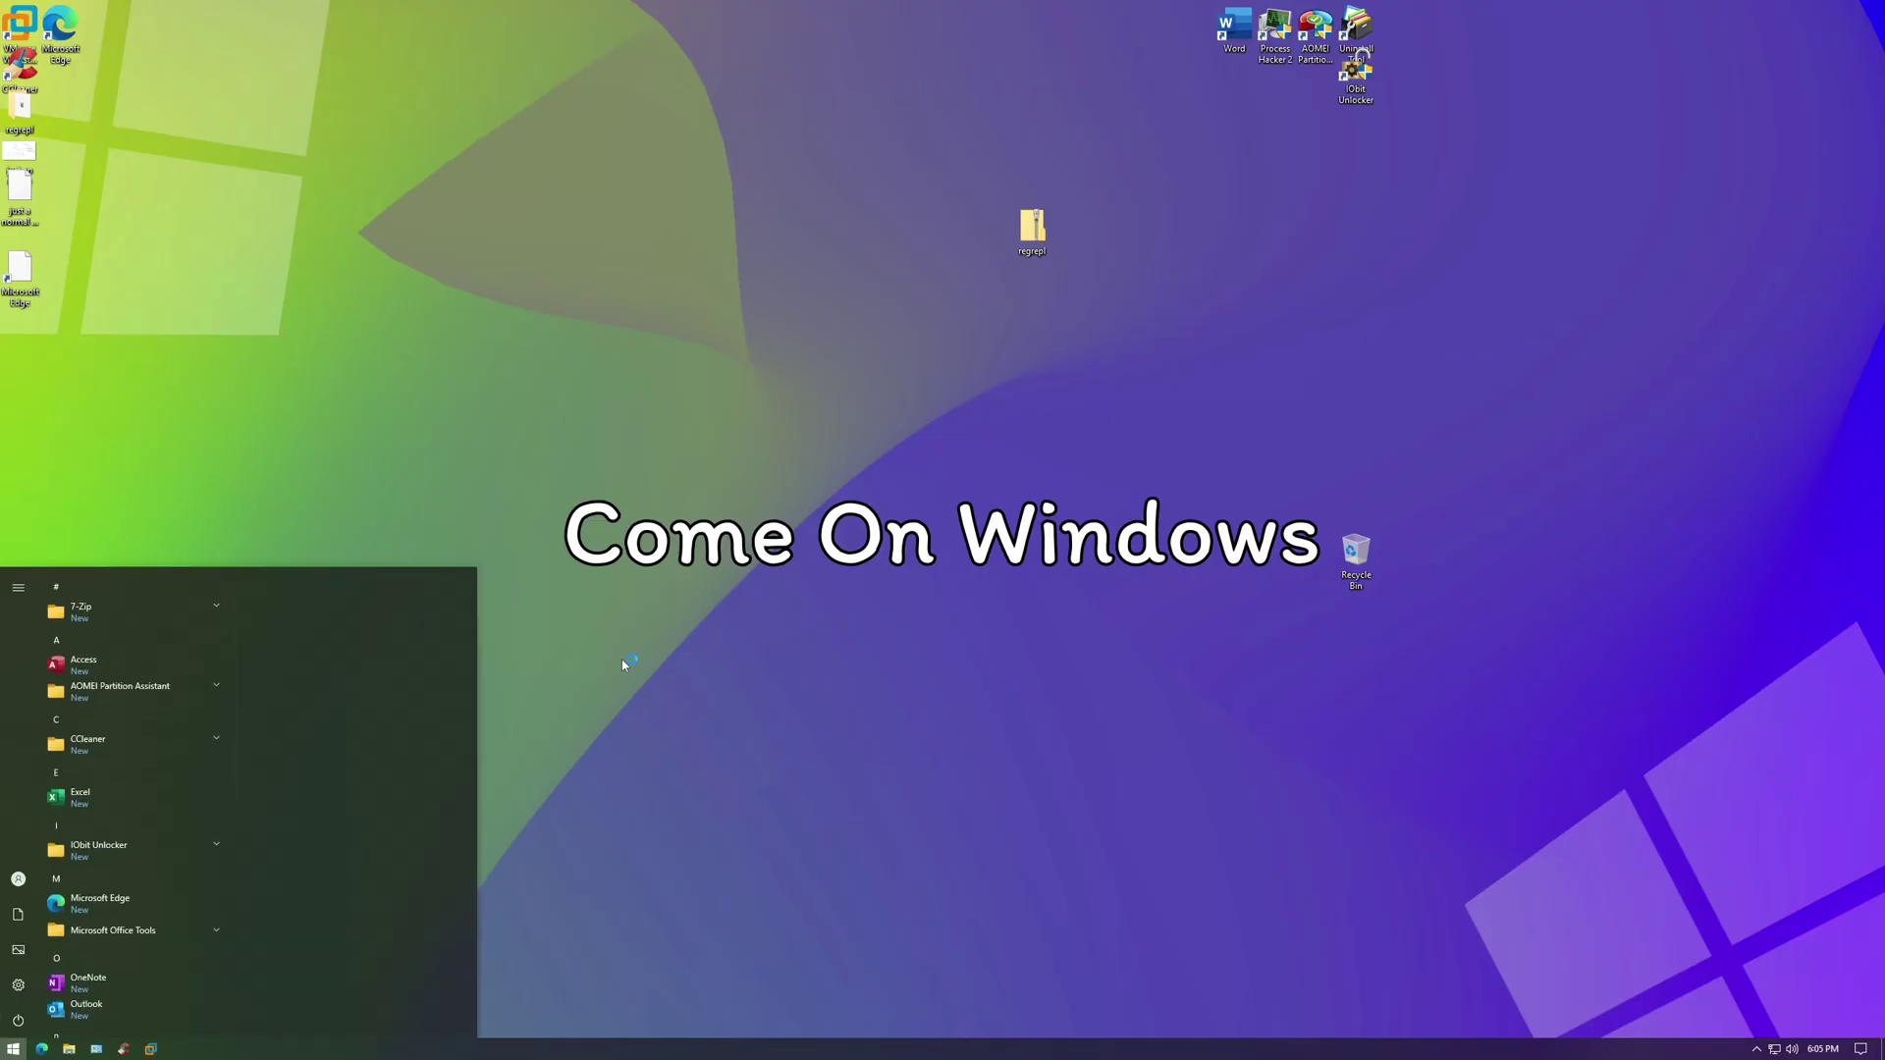
pyautogui.press('super')
pyautogui.moveTo(1431, 143); pyautogui.dragTo(1267, 147)
pyautogui.moveTo(299, 409); pyautogui.dragTo(3, 3)
pyautogui.doubleClick(1351, 566)
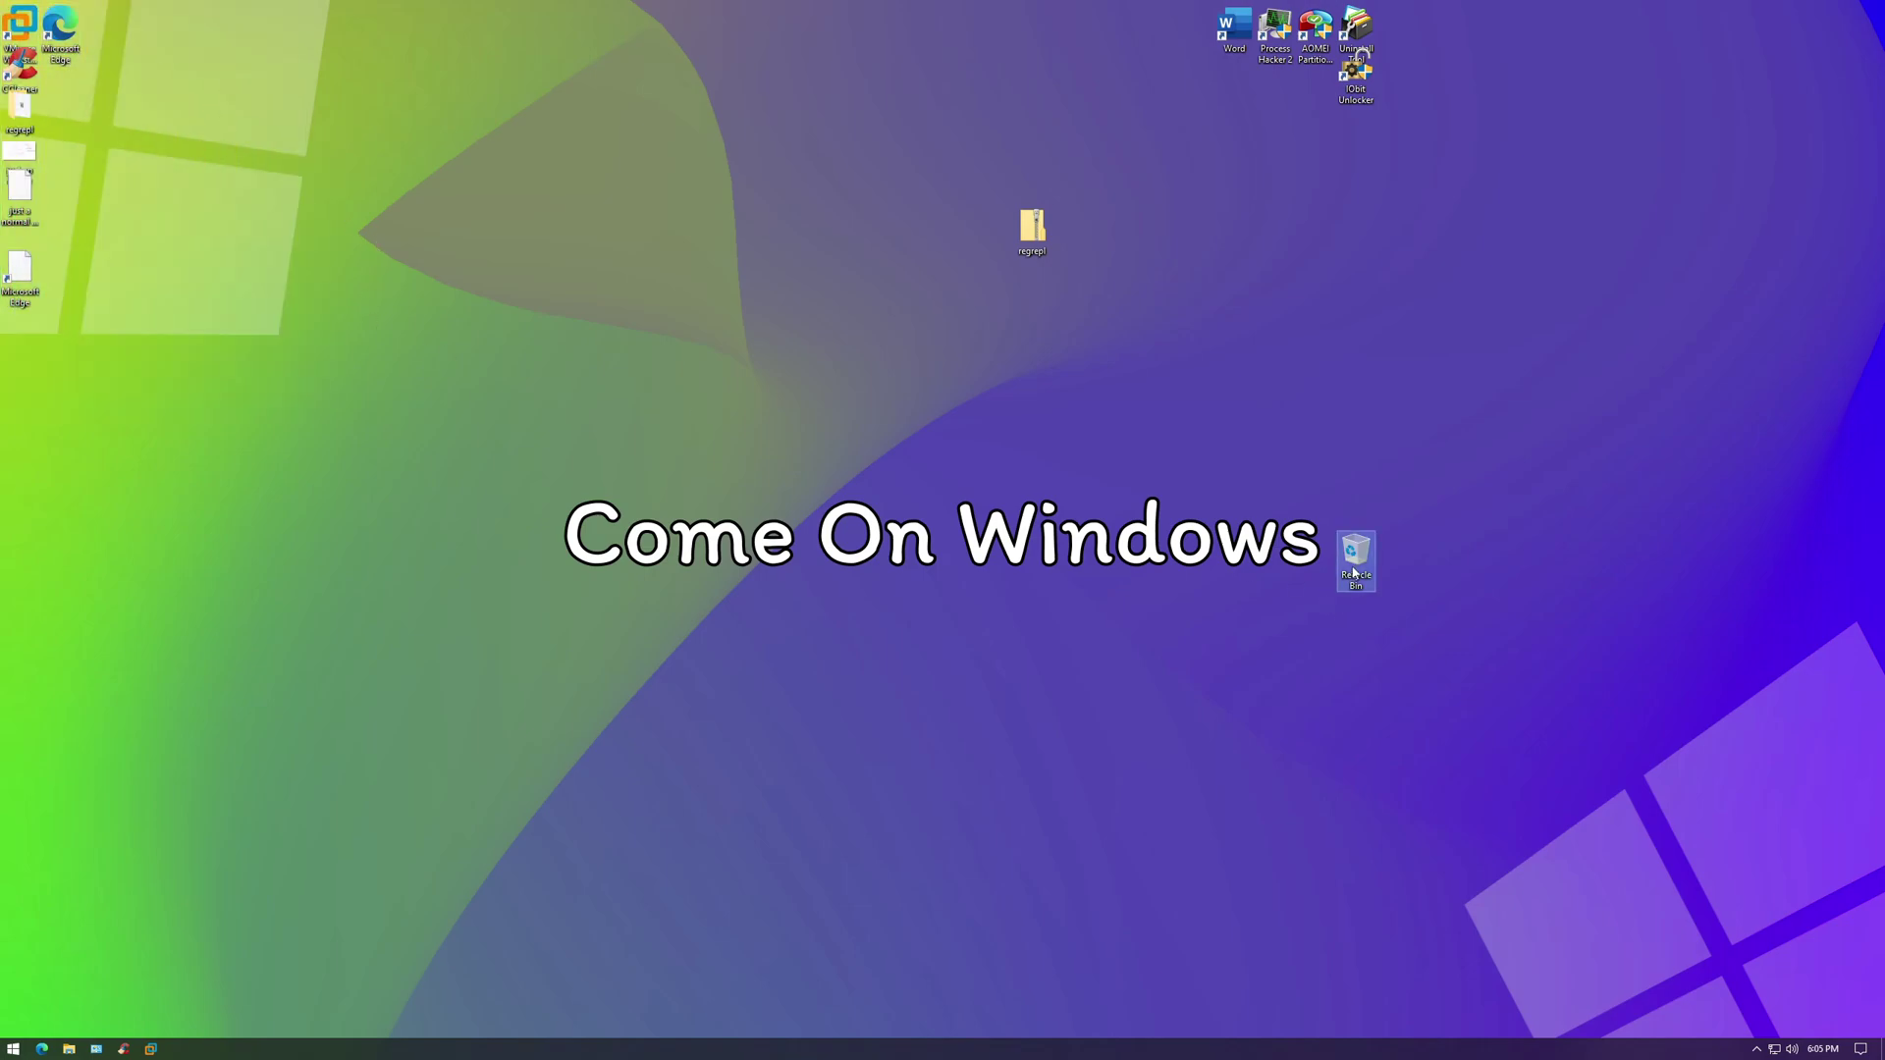
pyautogui.click(1048, 539)
# Restart Windows from the Start menu's power options
pyautogui.click(13, 1049)
pyautogui.click(16, 1026)
pyautogui.click(330, 810)
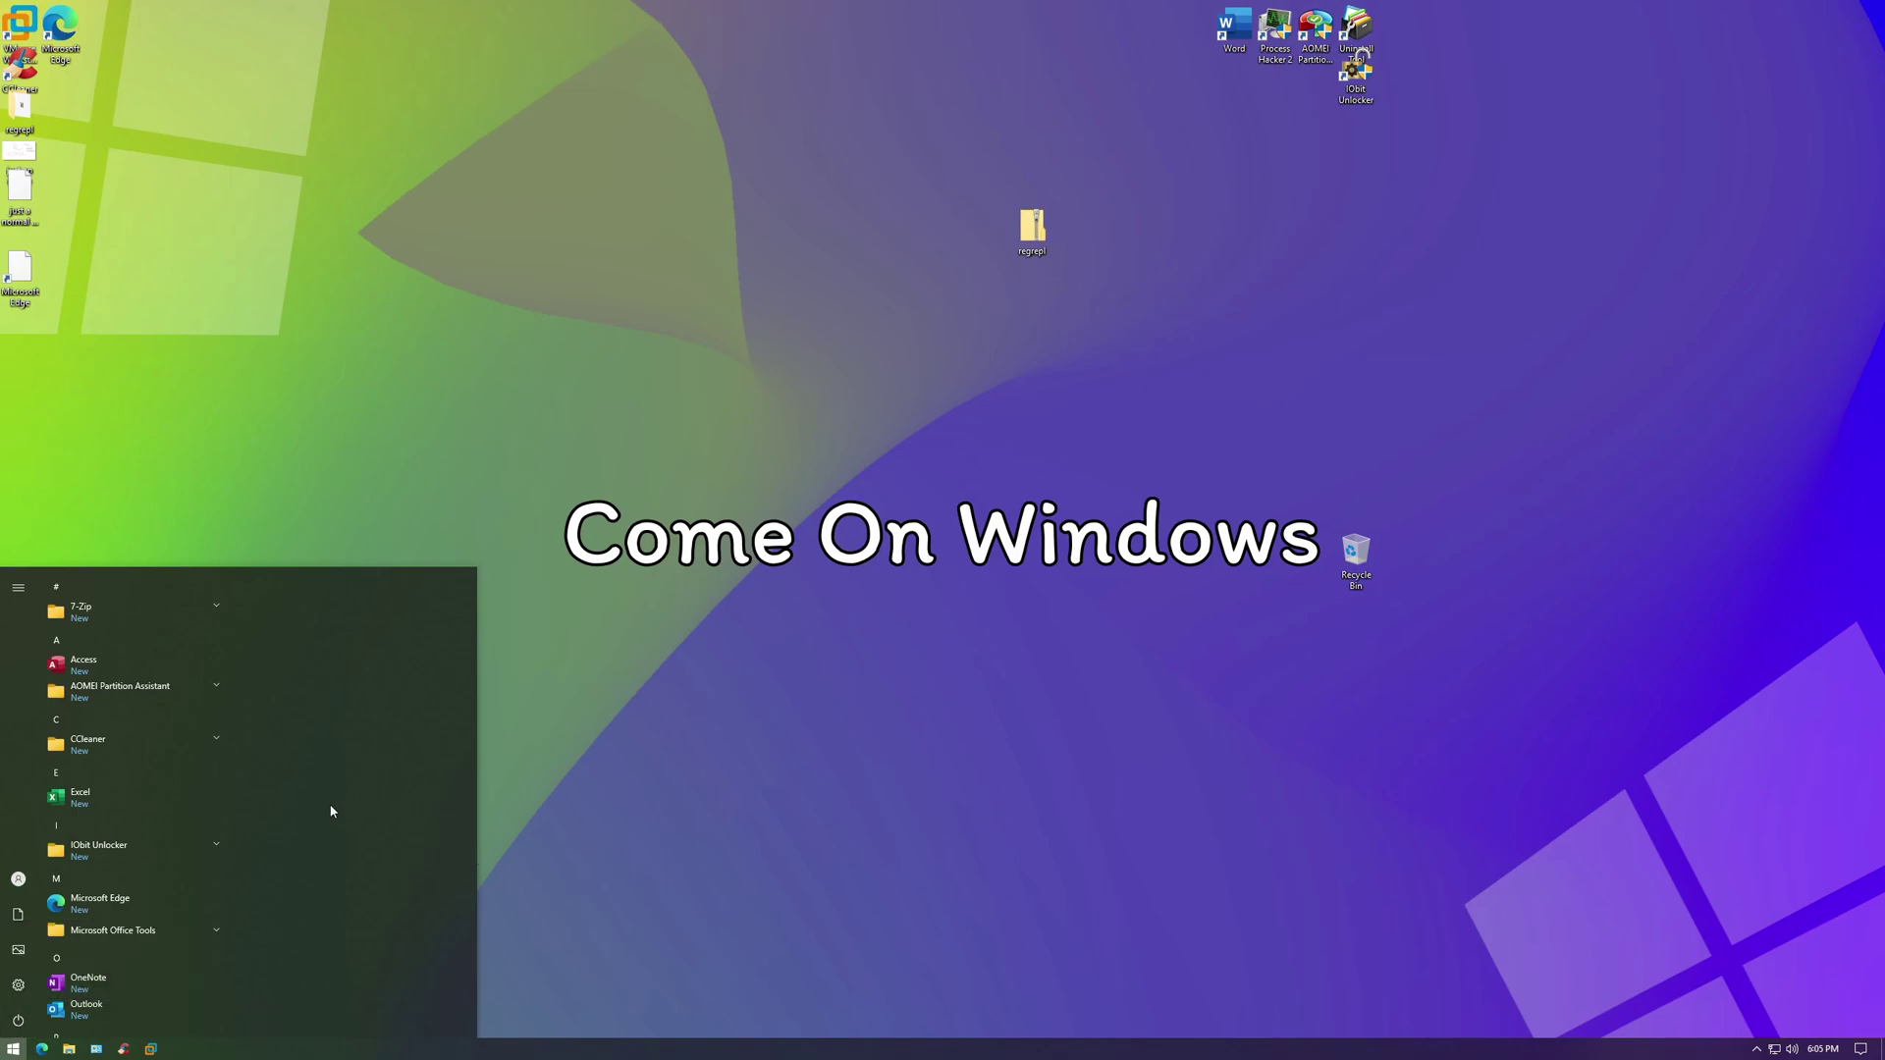
pyautogui.press('super')
pyautogui.press('super')
pyautogui.press('super')
pyautogui.press('super')
pyautogui.press('super')
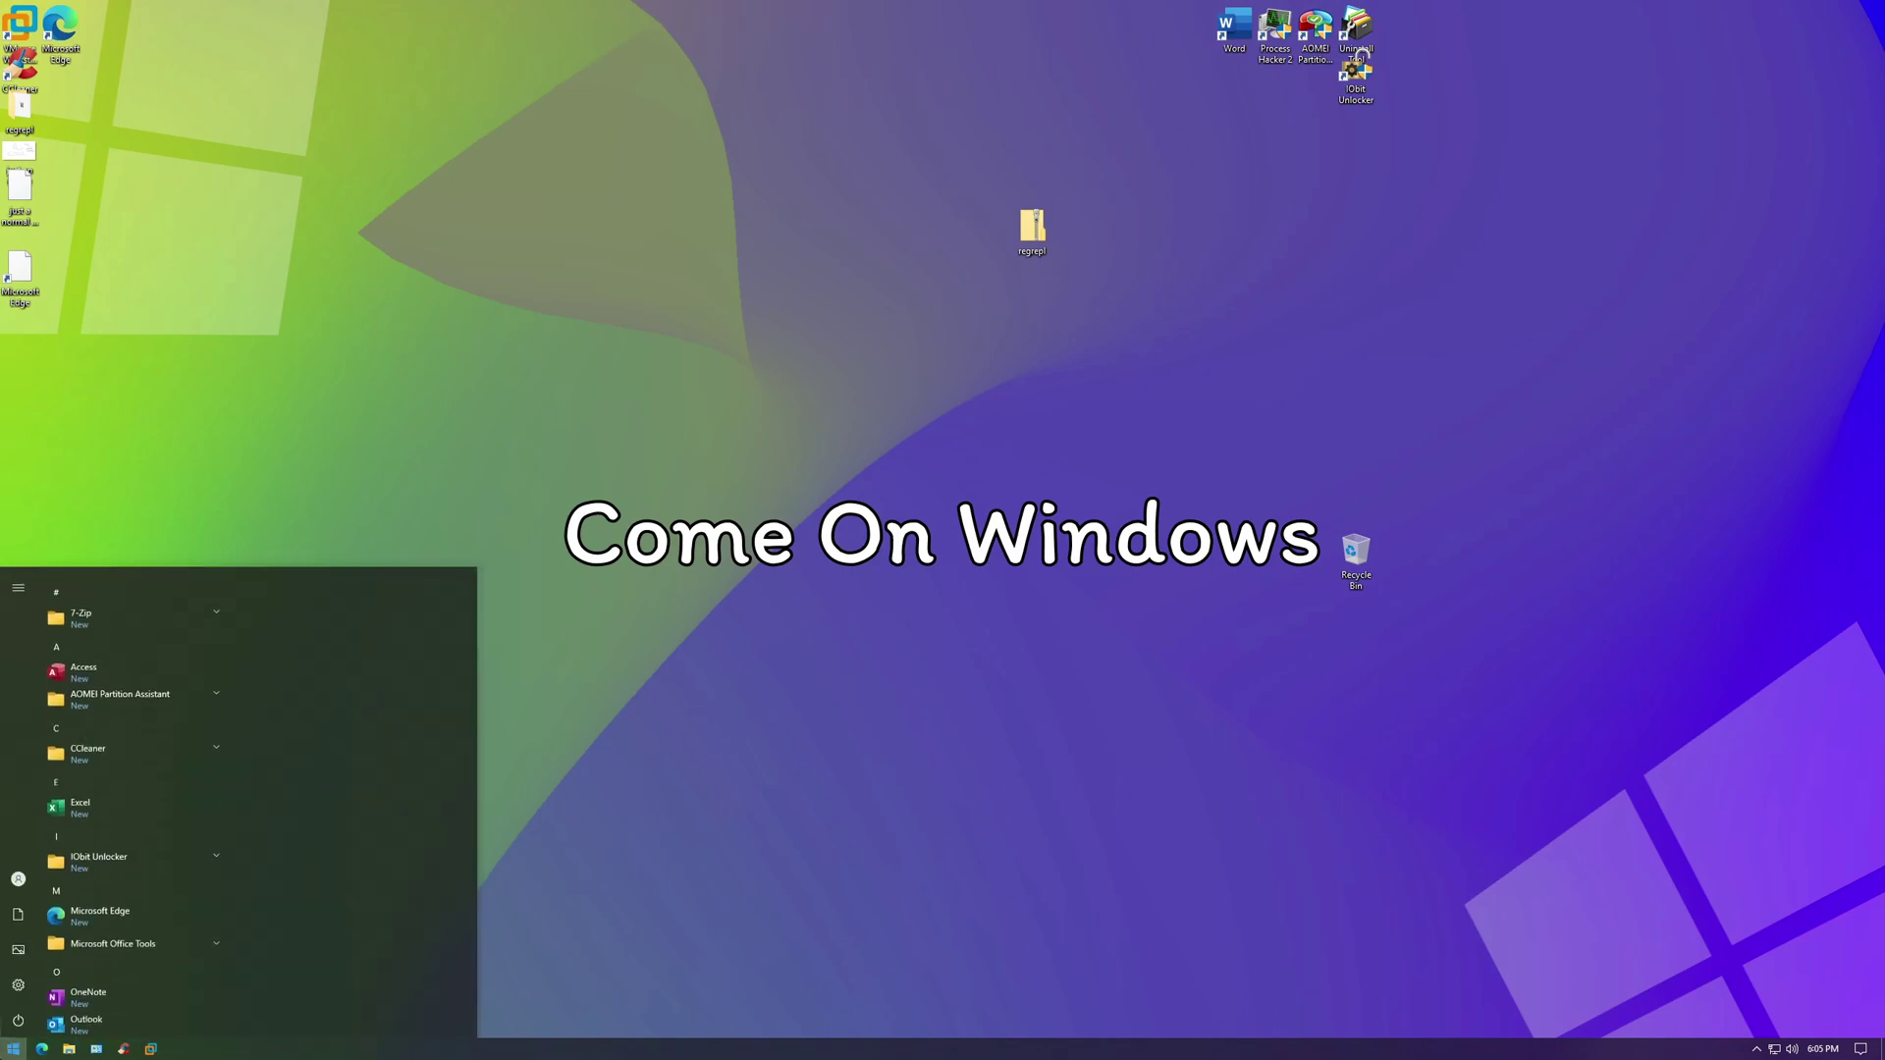
pyautogui.click(18, 1021)
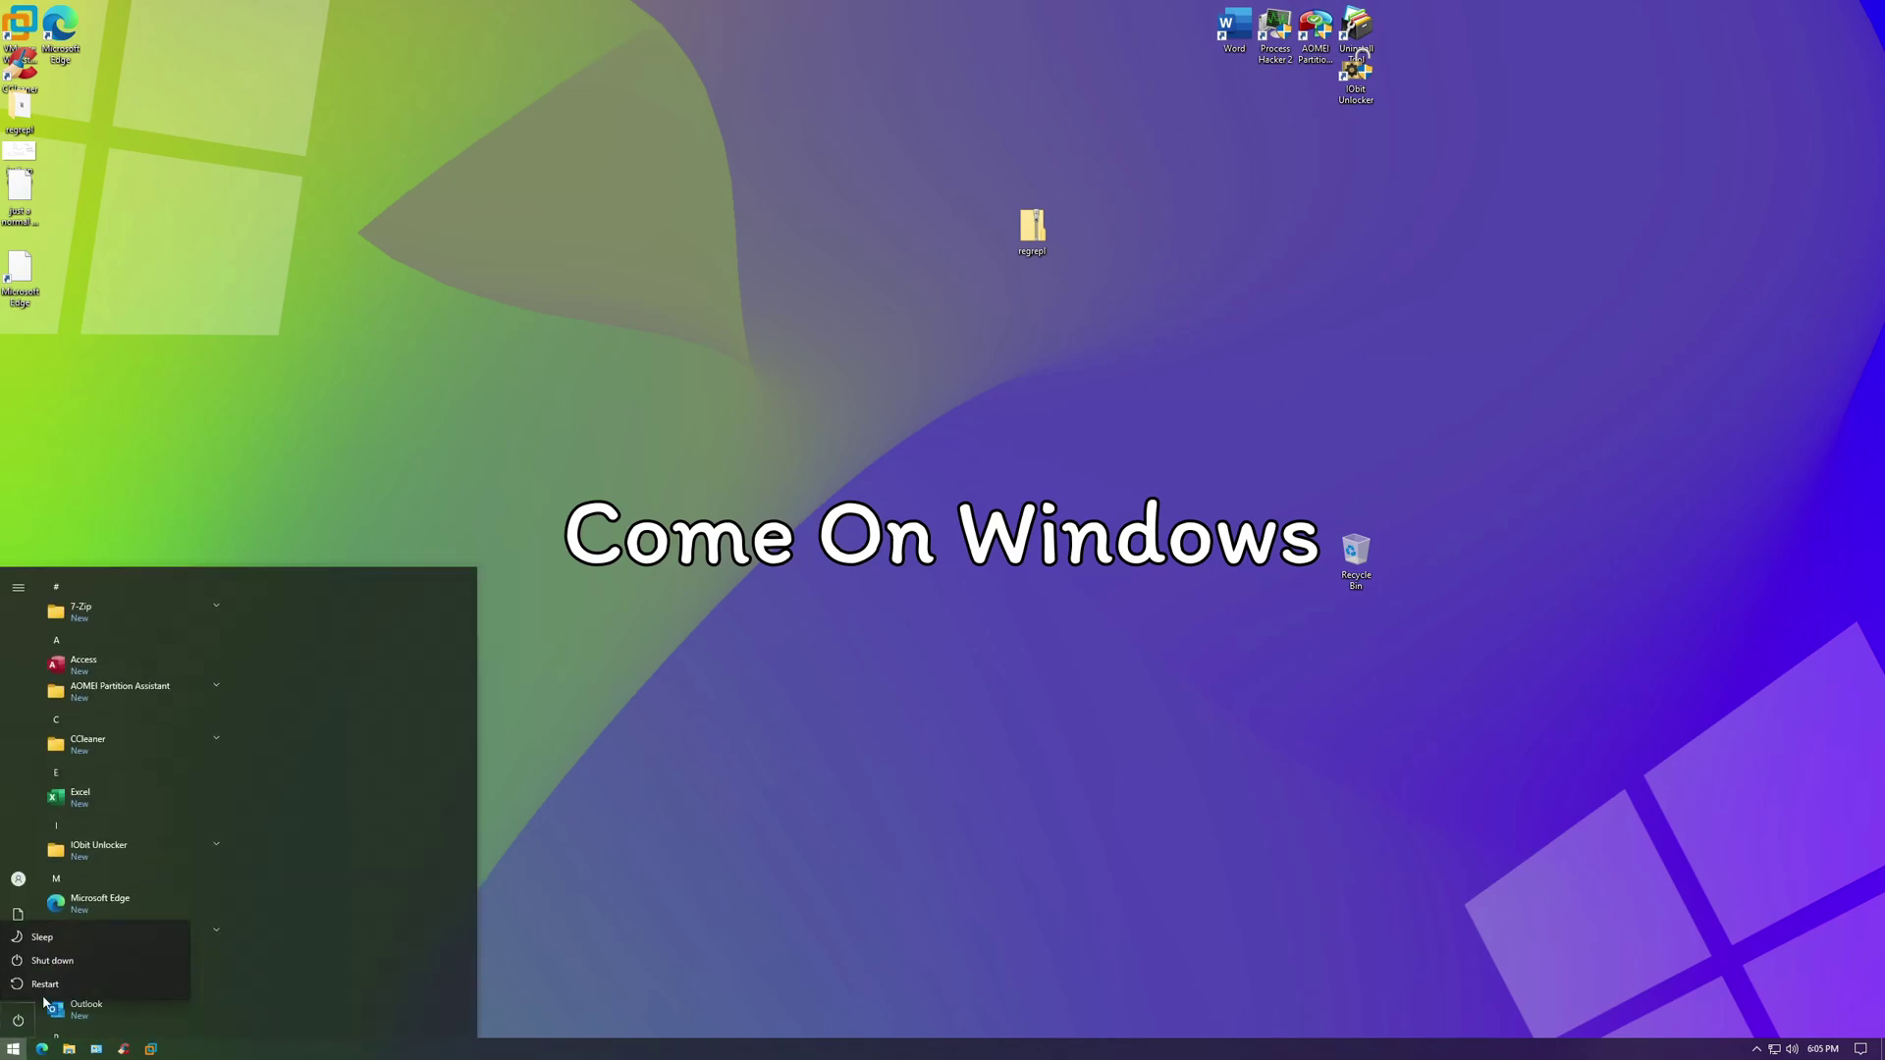
pyautogui.click(39, 985)
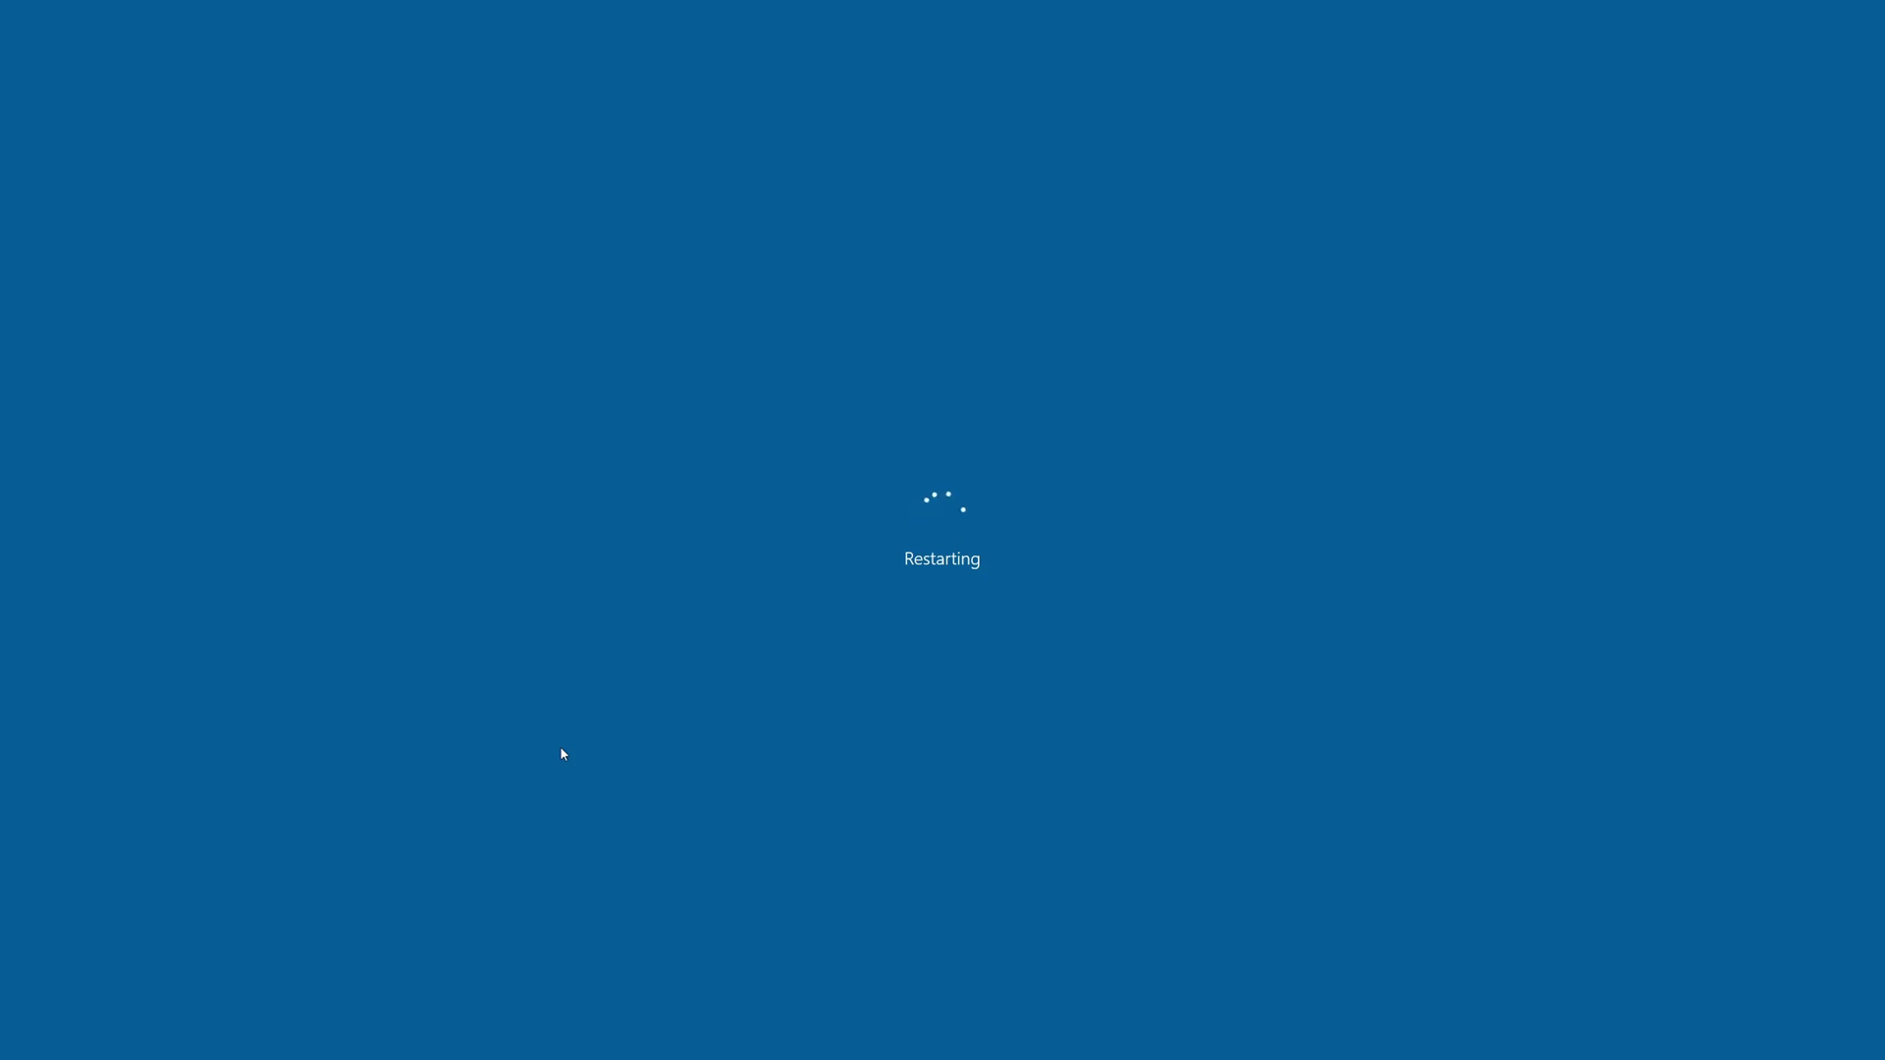